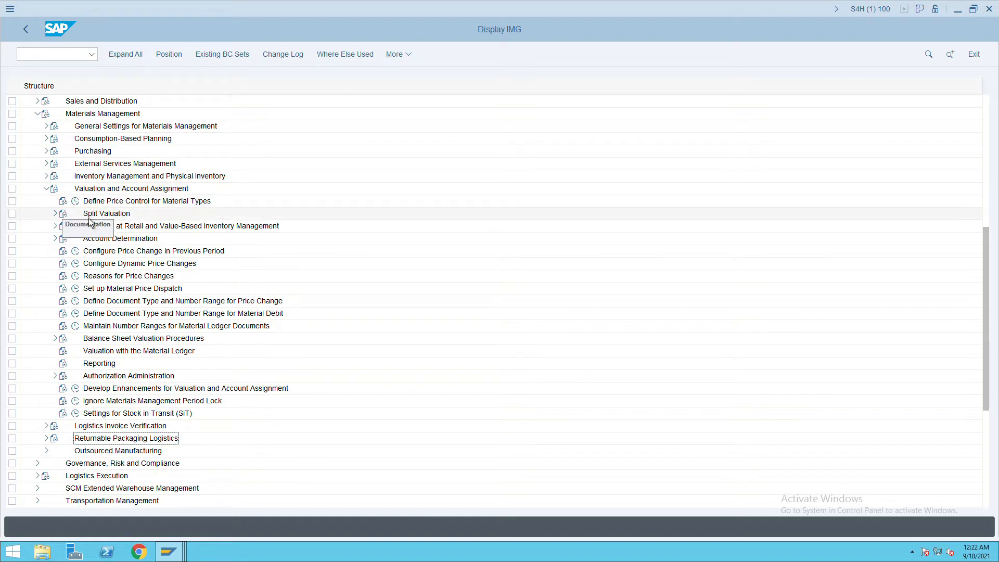
Open the Define Valuation Classes activity under Account Determination Without Wizard.
{"action": "left_click", "coordinate": [56, 240]}
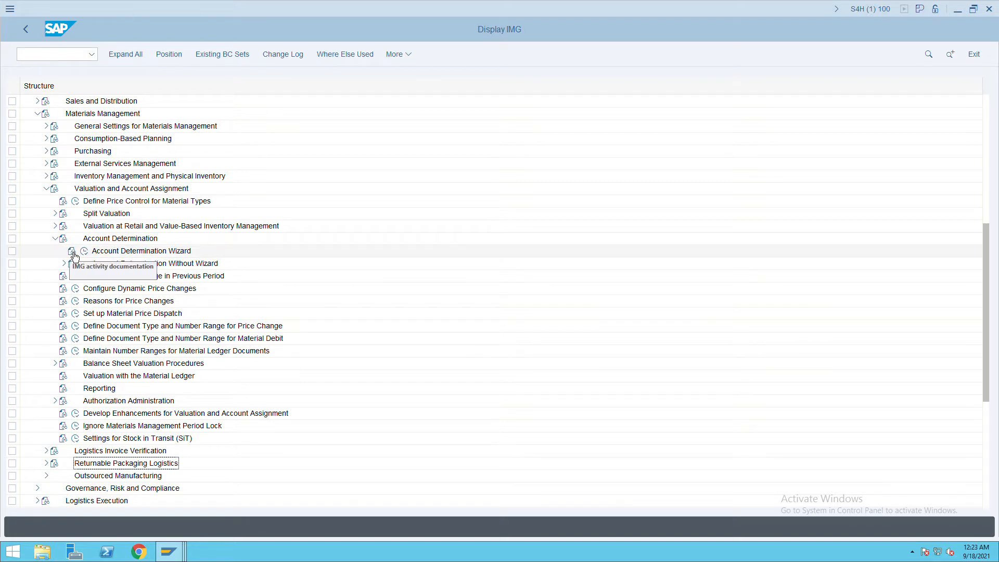
{"action": "left_click", "coordinate": [64, 264]}
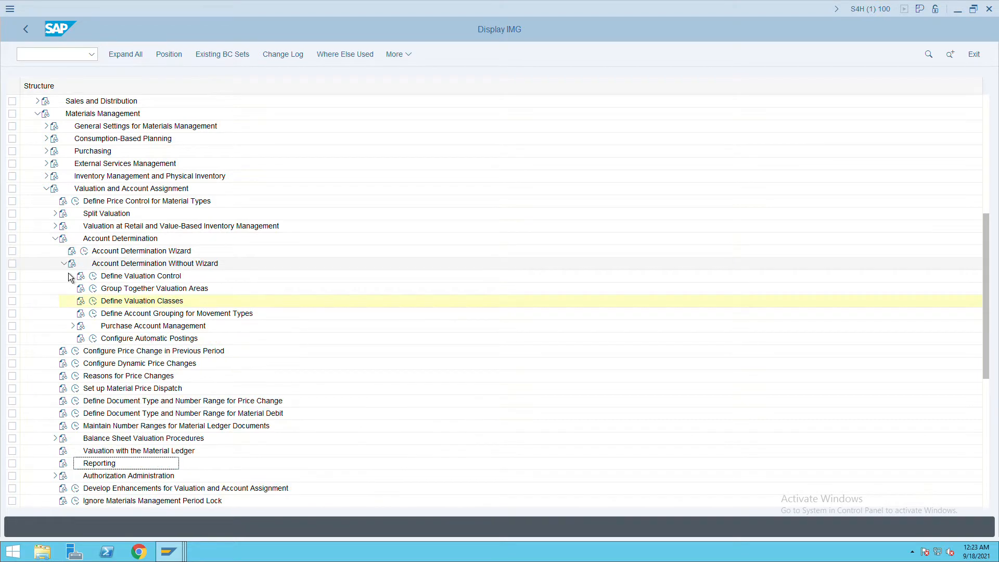
{"action": "left_click", "coordinate": [94, 301]}
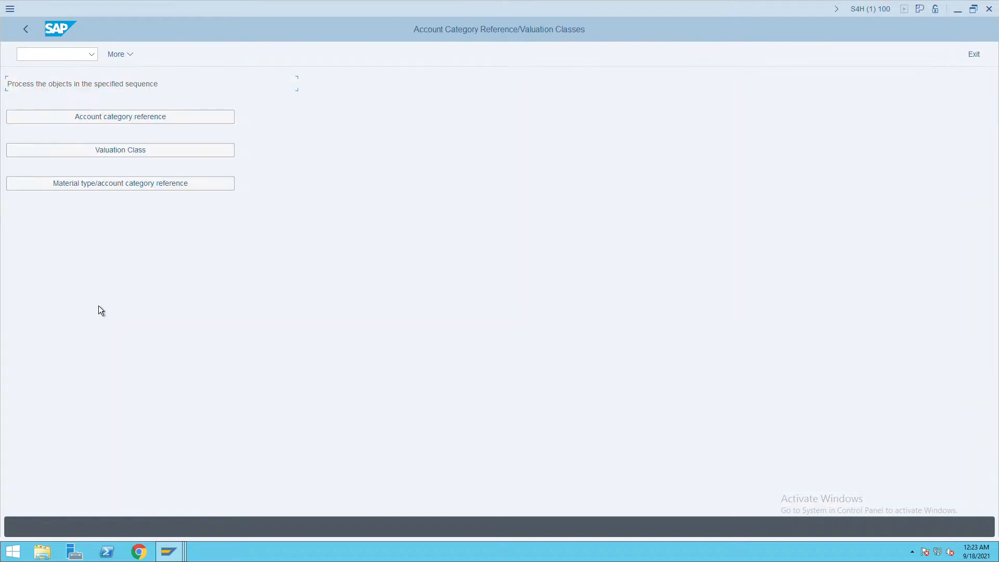
Review the account category references for raw materials (0001) and finished products (0009), and return to the selection screen.
{"action": "left_click", "coordinate": [116, 121]}
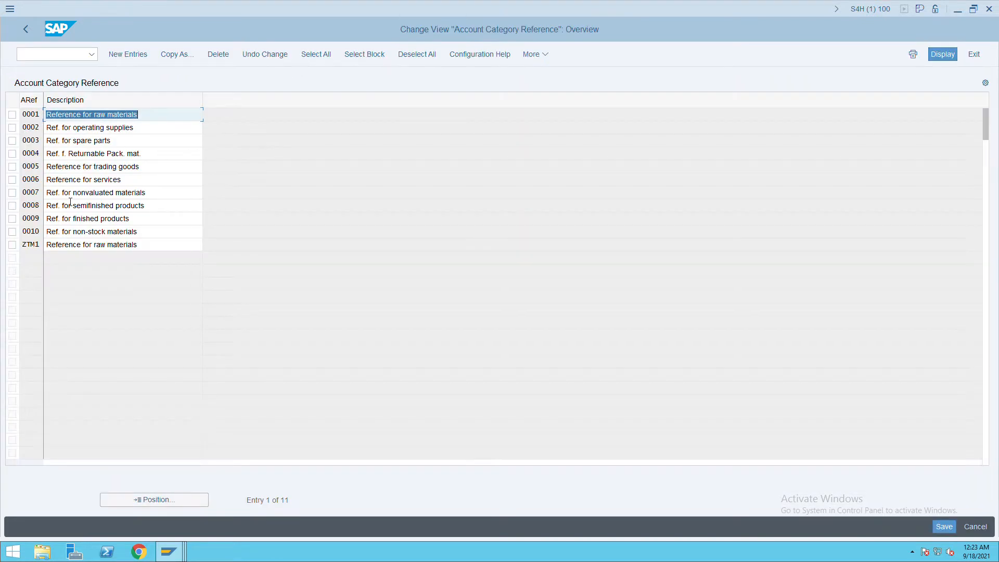
{"action": "left_click", "coordinate": [12, 218]}
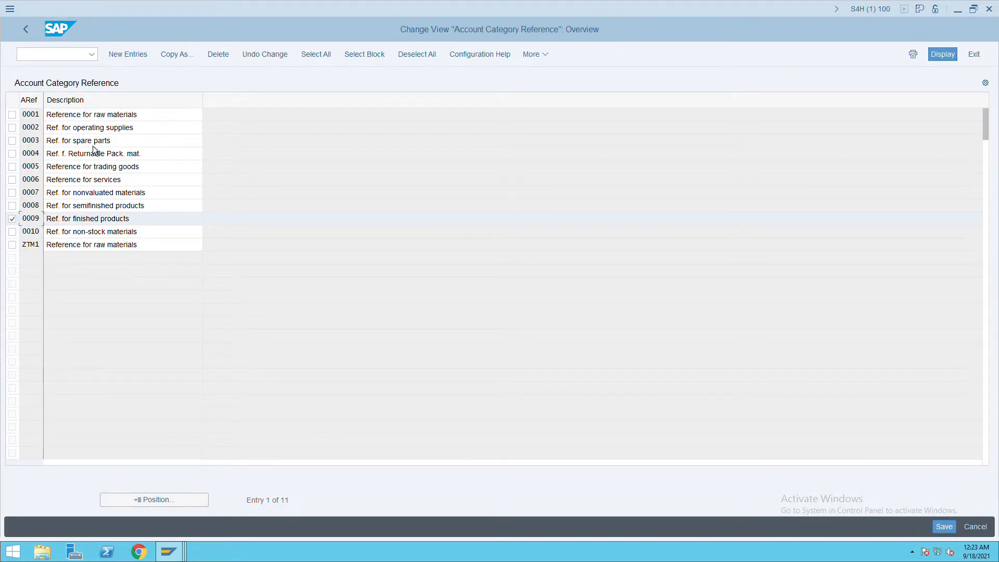
{"action": "left_click", "coordinate": [20, 120]}
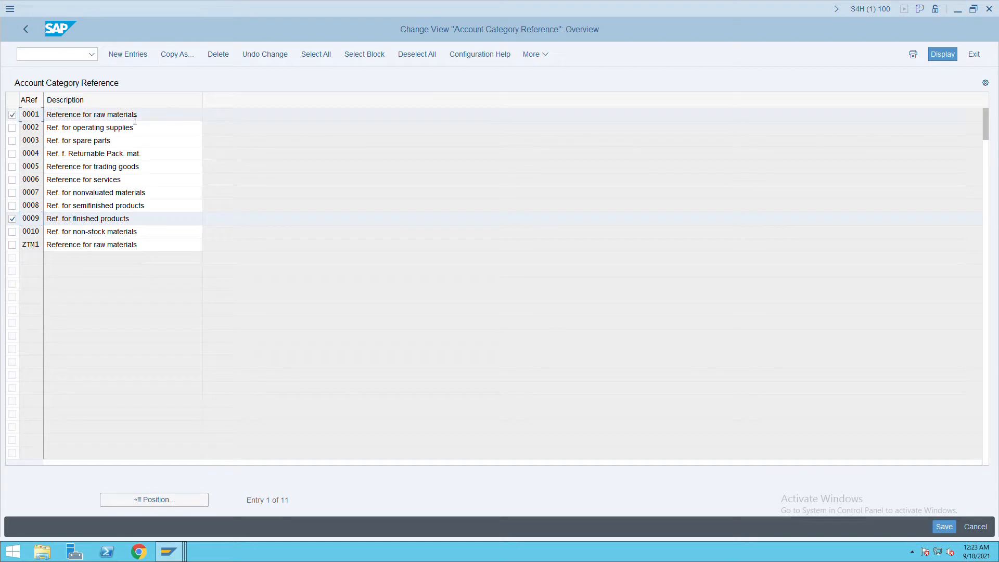
{"action": "left_click", "coordinate": [30, 37]}
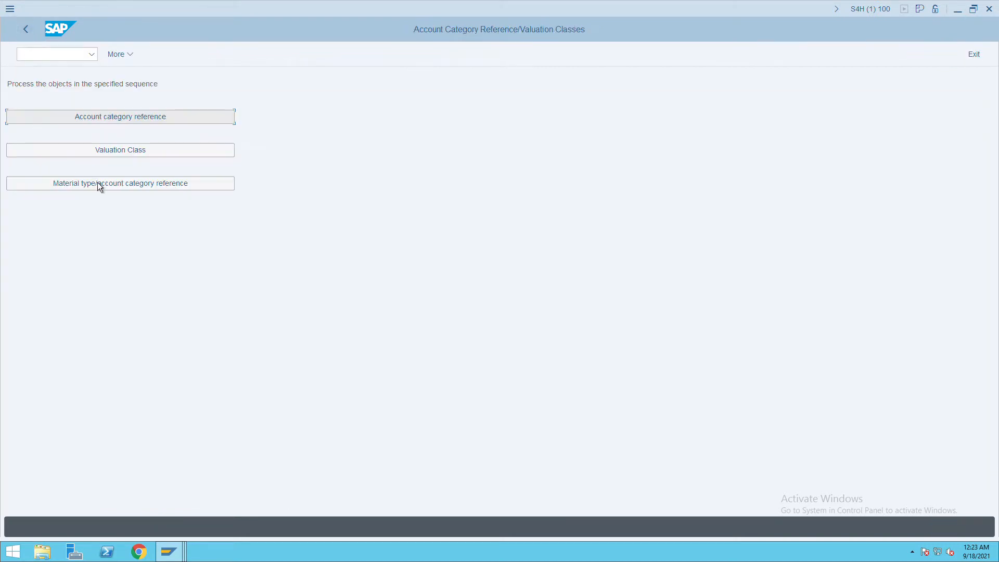
Open the valuation classes and copy RIN1 and RIN2, entering itc as the valuation class of both copies.
{"action": "left_click", "coordinate": [127, 155]}
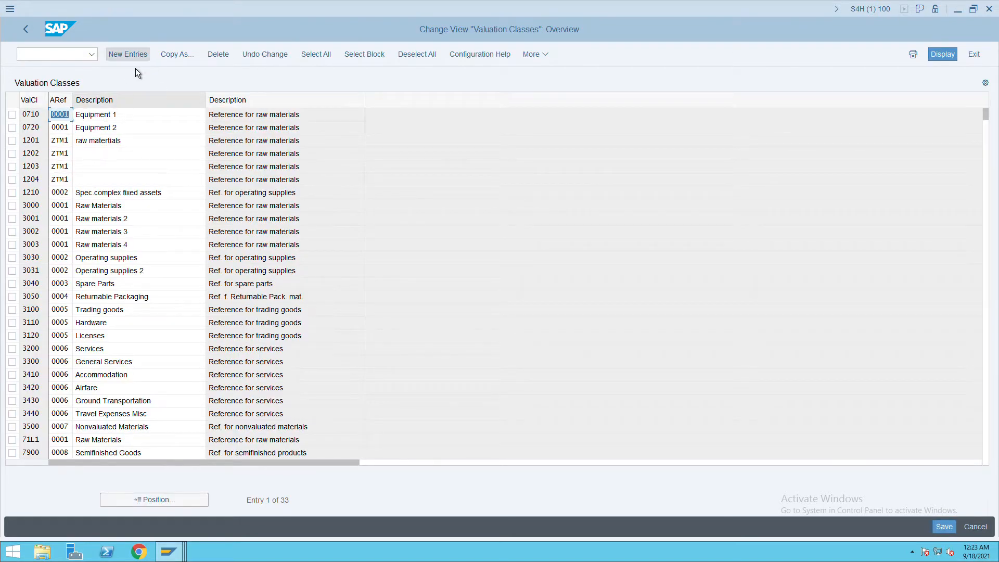
{"action": "left_click", "coordinate": [12, 115]}
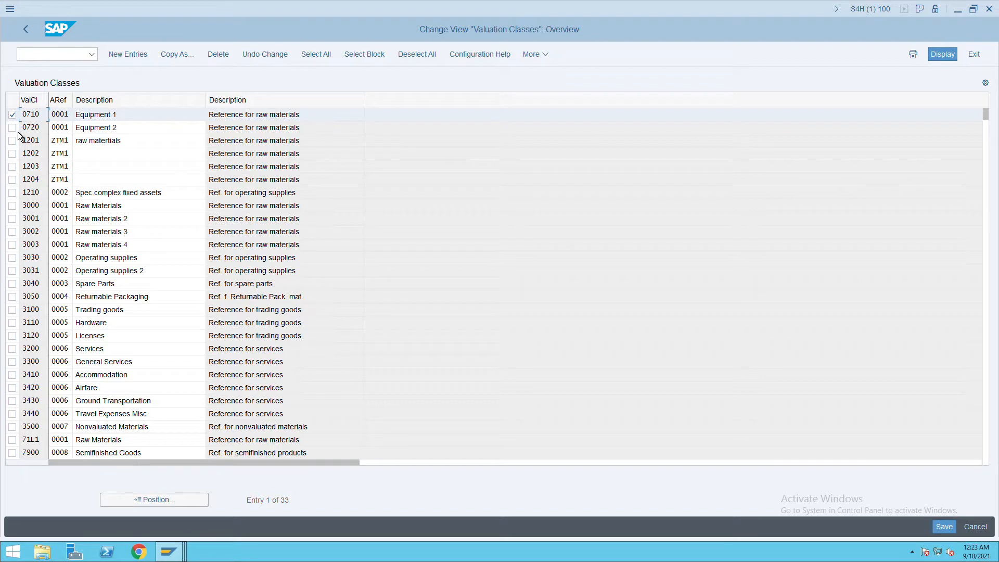
{"action": "left_click", "coordinate": [25, 120]}
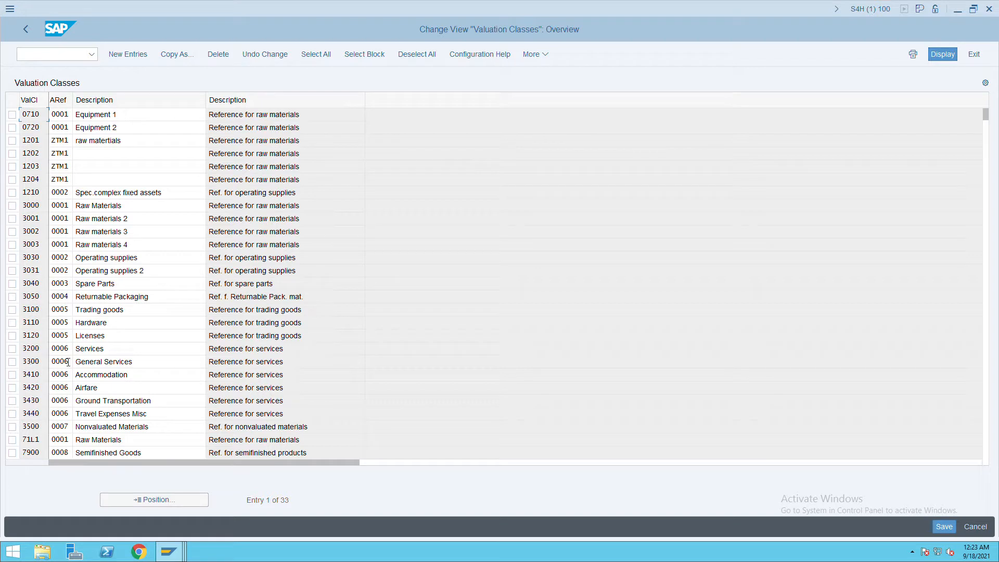
{"action": "scroll", "coordinate": [162, 381], "scroll_direction": "down", "scroll_amount": 6}
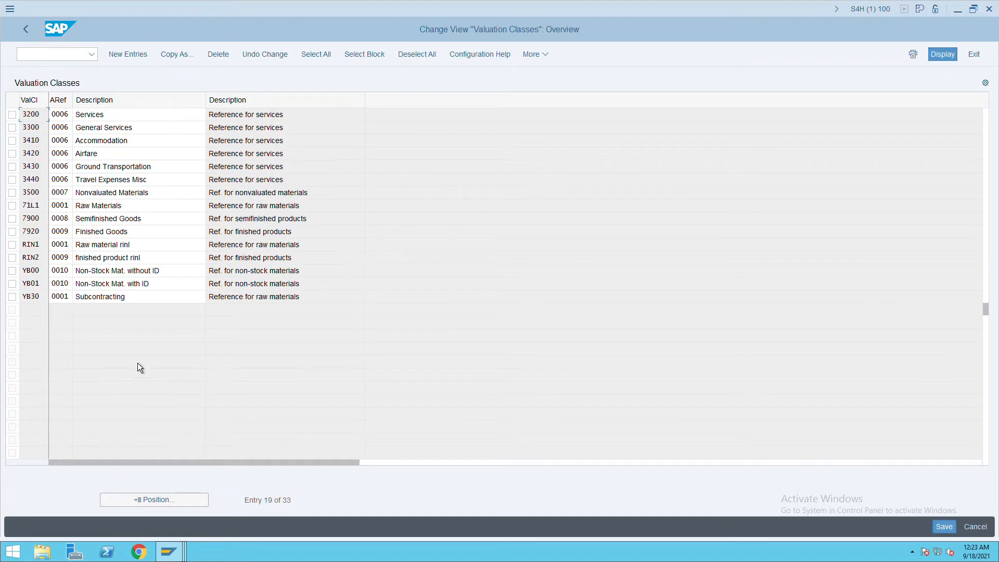
{"action": "left_click_drag", "start_coordinate": [12, 244], "coordinate": [12, 257]}
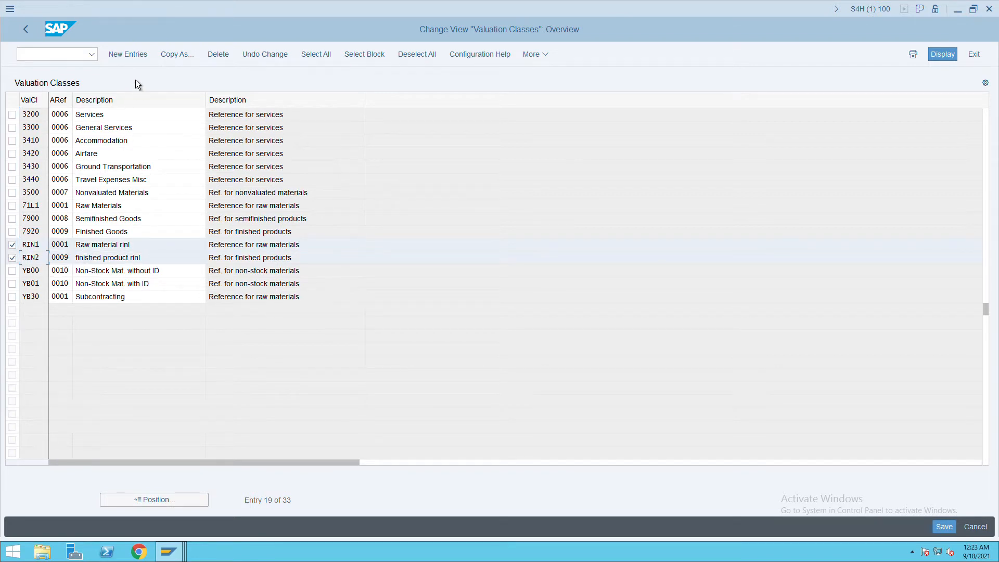
{"action": "left_click", "coordinate": [177, 55]}
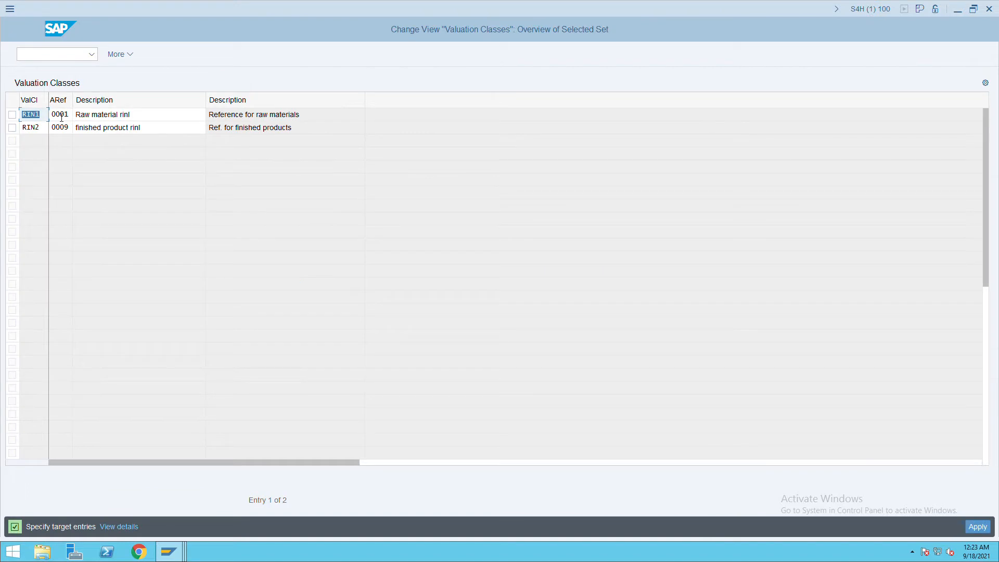
{"action": "type", "text": "itc"}
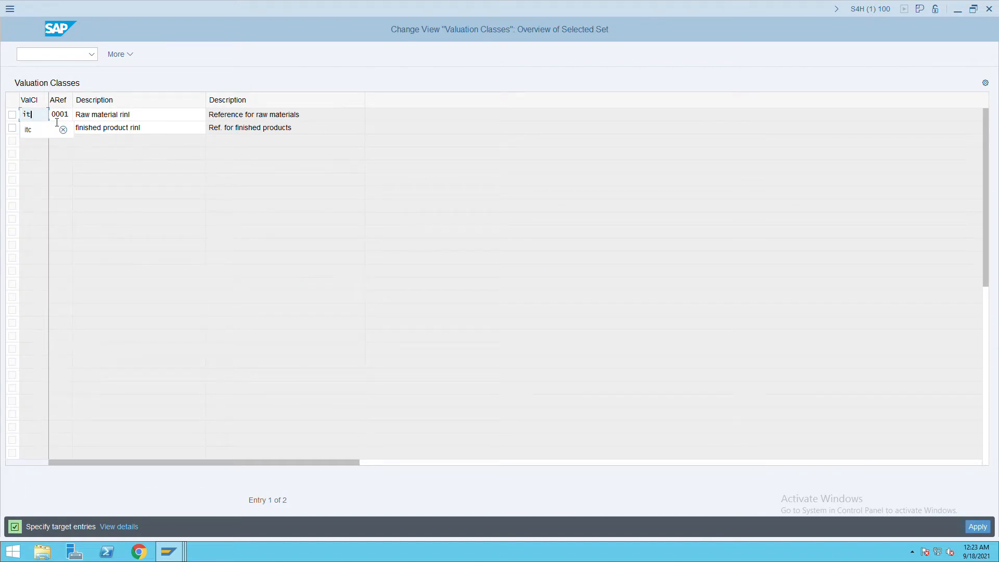
{"action": "key", "text": "Tab"}
{"action": "key", "text": "Tab"}
{"action": "key", "text": "Tab"}
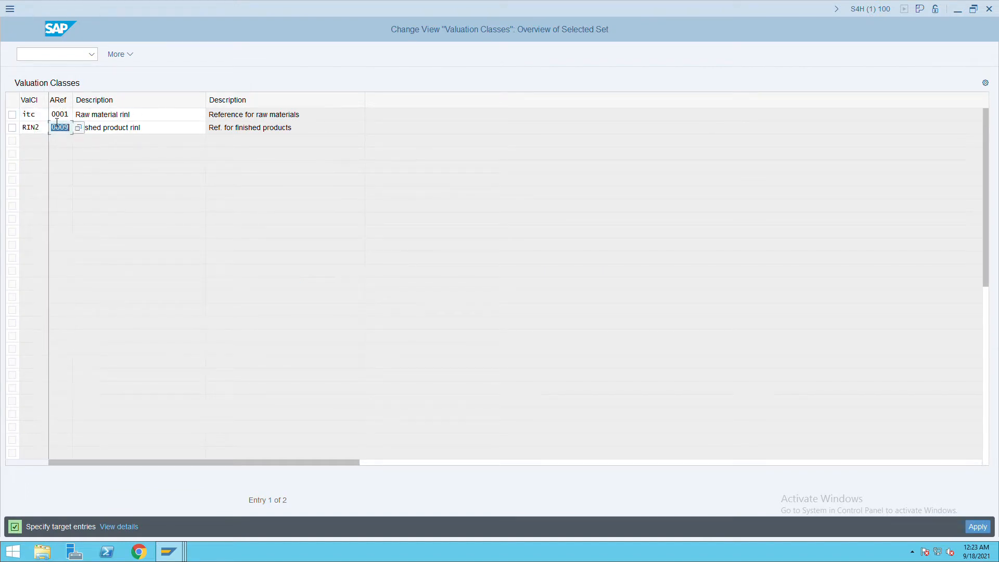
{"action": "type", "text": "itc"}
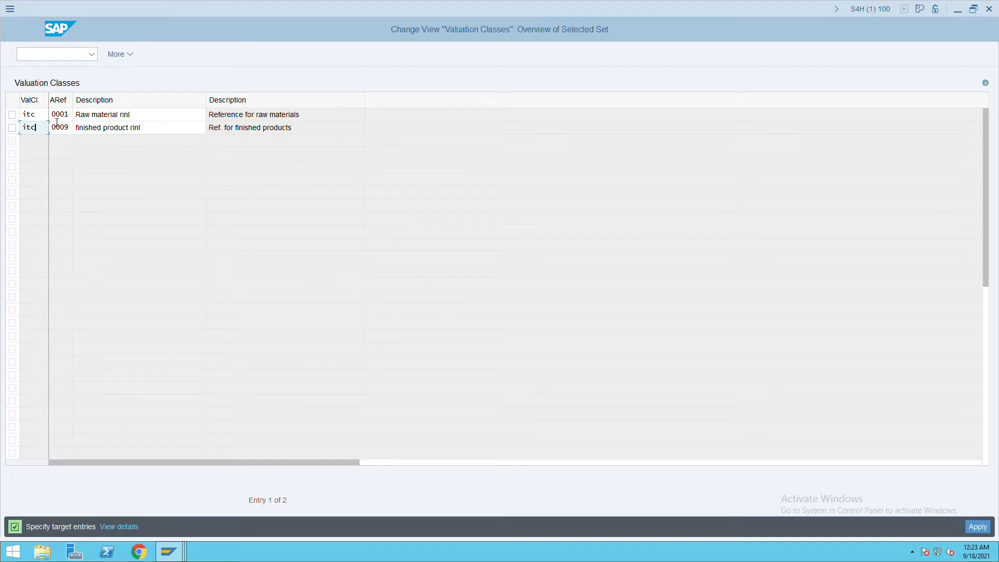
Change the description of the raw material copy to "Raw material itc".
{"action": "left_click", "coordinate": [143, 118]}
{"action": "key", "text": "BackSpace"}
{"action": "key", "text": "BackSpace"}
{"action": "key", "text": "BackSpace"}
{"action": "key", "text": "BackSpace"}
{"action": "type", "text": "itc"}
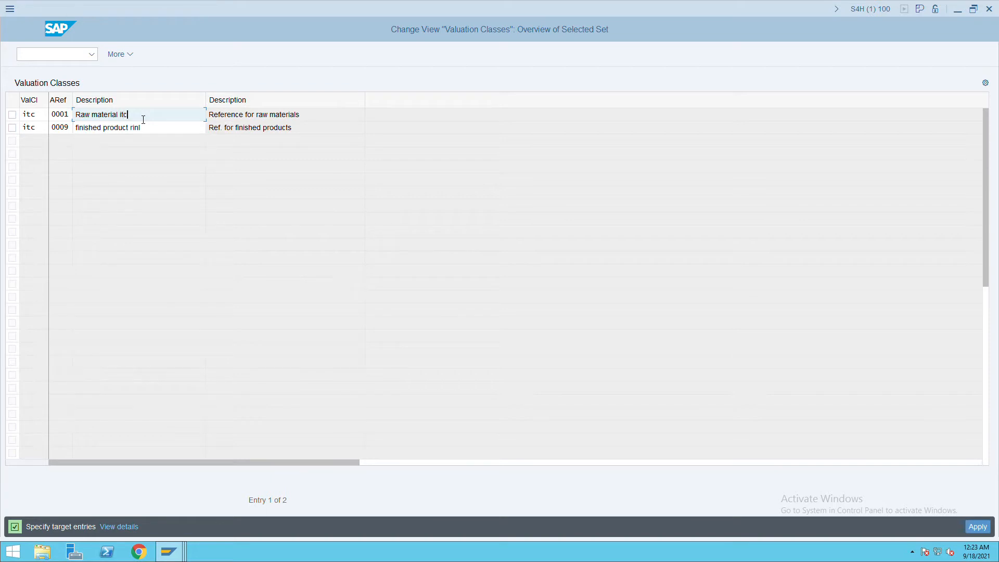
Change the description of the finished product copy to "finished product itc".
{"action": "left_click", "coordinate": [151, 131]}
{"action": "key", "text": "BackSpace"}
{"action": "key", "text": "BackSpace"}
{"action": "key", "text": "BackSpace"}
{"action": "key", "text": "BackSpace"}
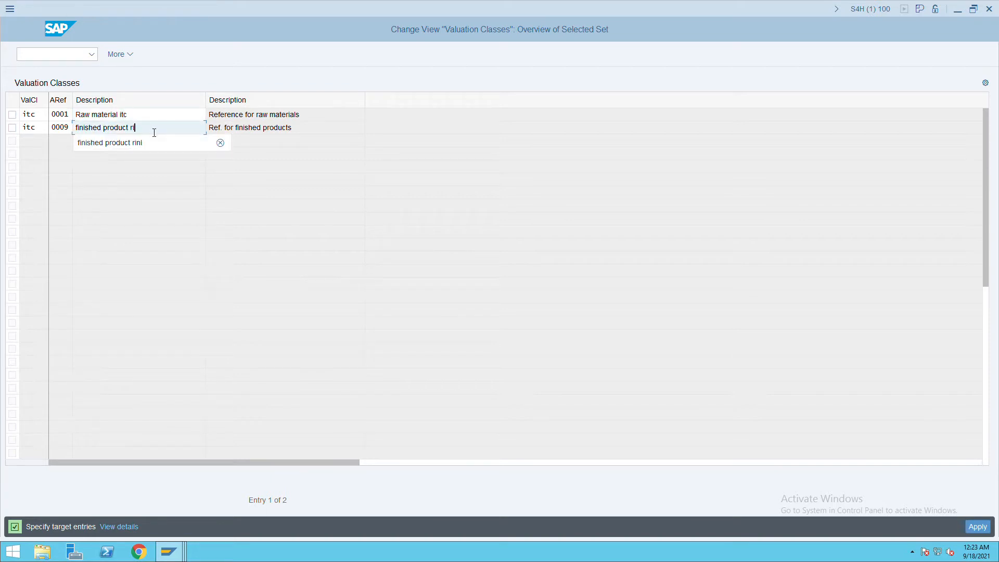
{"action": "type", "text": "itc"}
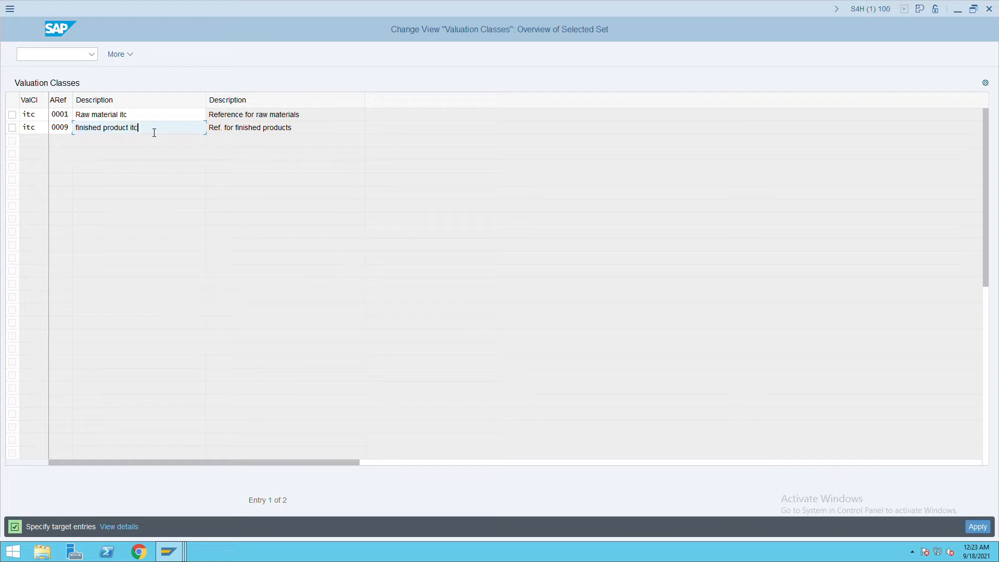
Apply the copies, changing the finished product's valuation class to ITCF.
{"action": "left_click", "coordinate": [977, 527]}
{"action": "left_click", "coordinate": [46, 129]}
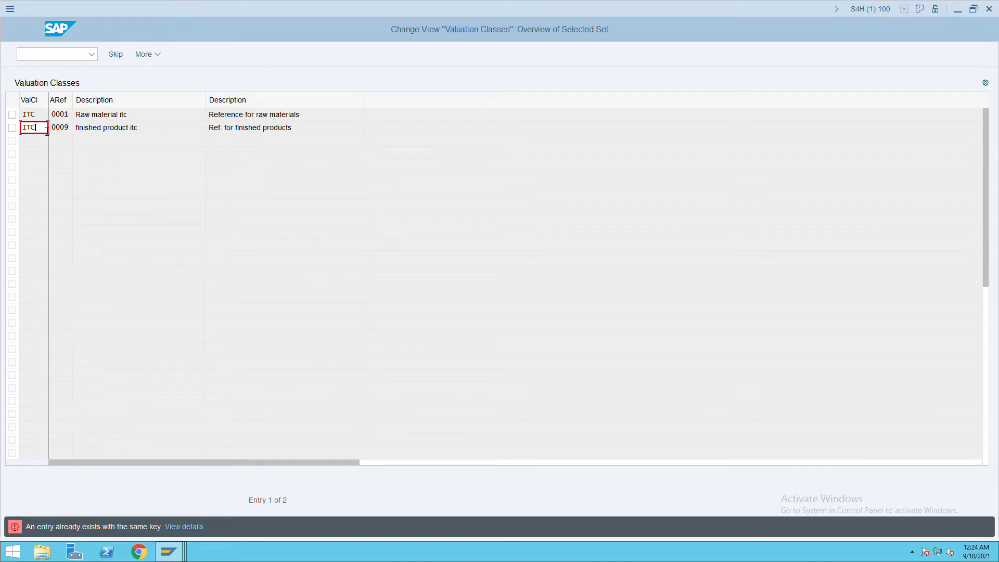
{"action": "type", "text": "F"}
{"action": "key", "text": "Return"}
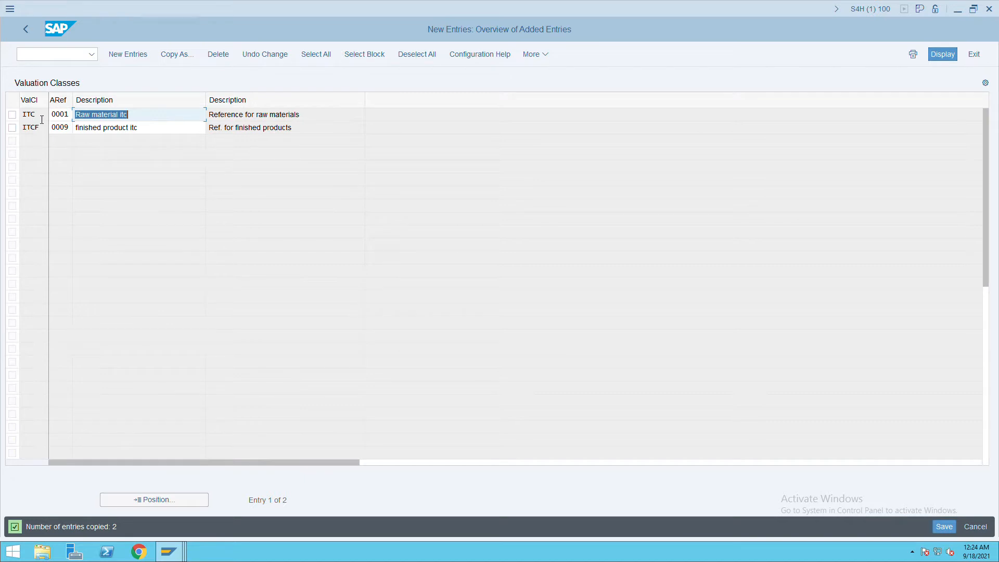
Delete the copied raw material valuation class ITC and save the remaining entry.
{"action": "left_click", "coordinate": [12, 114]}
{"action": "left_click", "coordinate": [218, 55]}
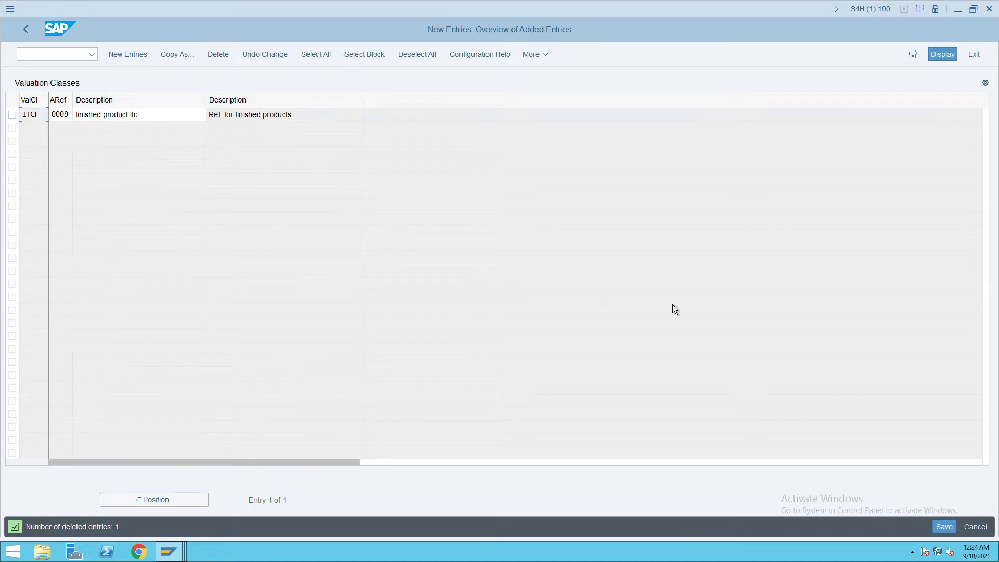
{"action": "left_click", "coordinate": [945, 528]}
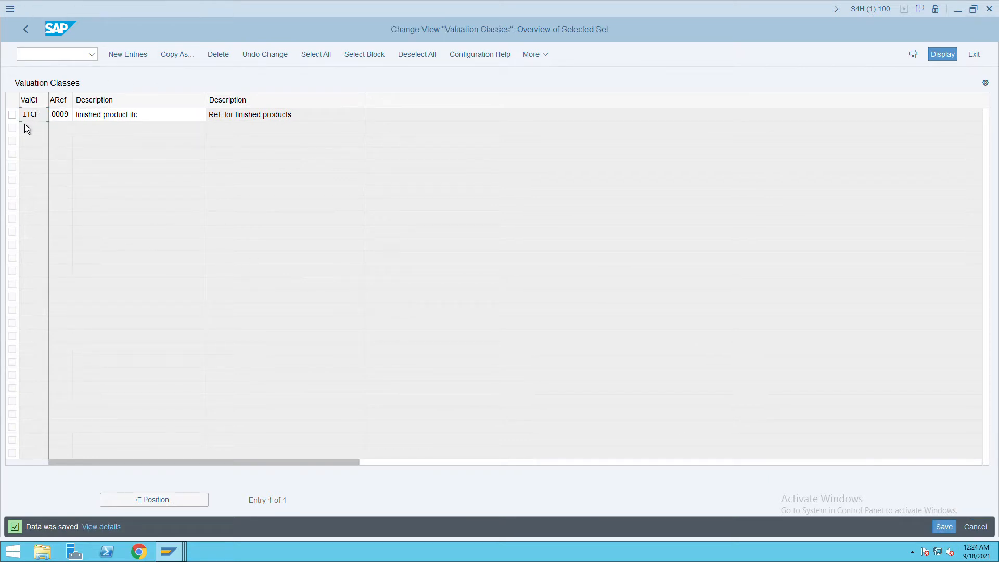
Copy valuation class ITCF as ITCR with account category reference 0001, and save it.
{"action": "left_click", "coordinate": [12, 115]}
{"action": "left_click", "coordinate": [178, 57]}
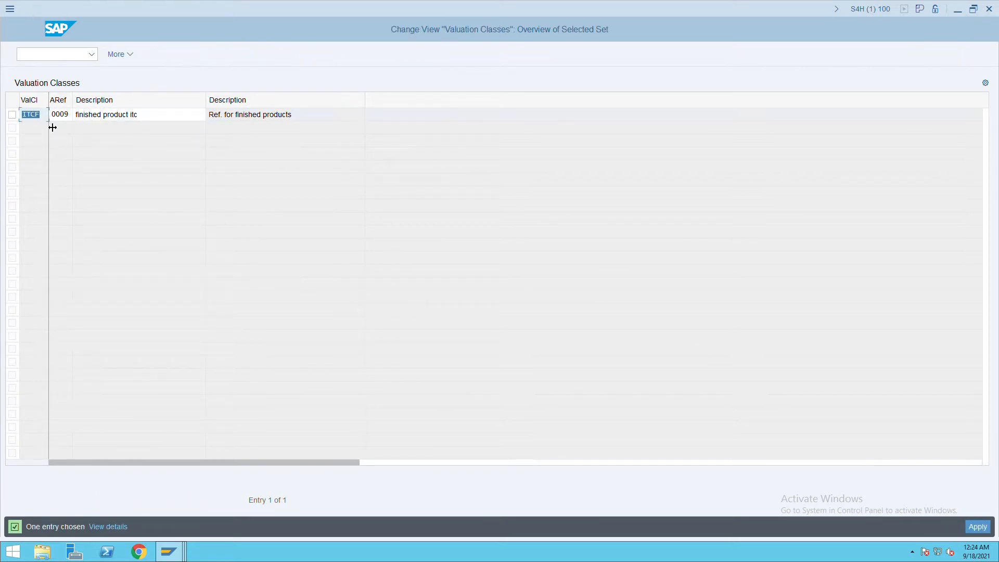
{"action": "left_click", "coordinate": [48, 120]}
{"action": "key", "text": "BackSpace"}
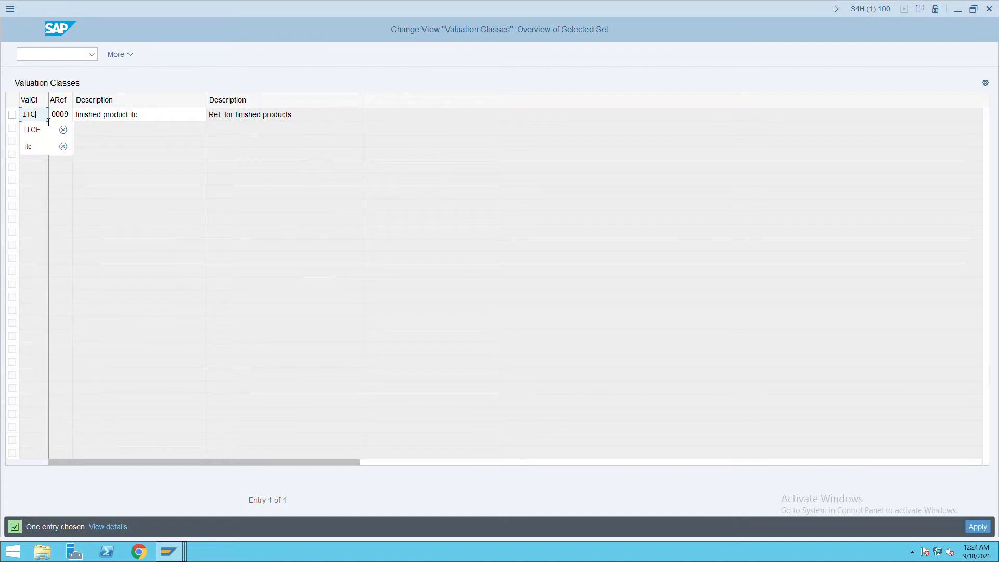
{"action": "type", "text": "R"}
{"action": "key", "text": "Tab"}
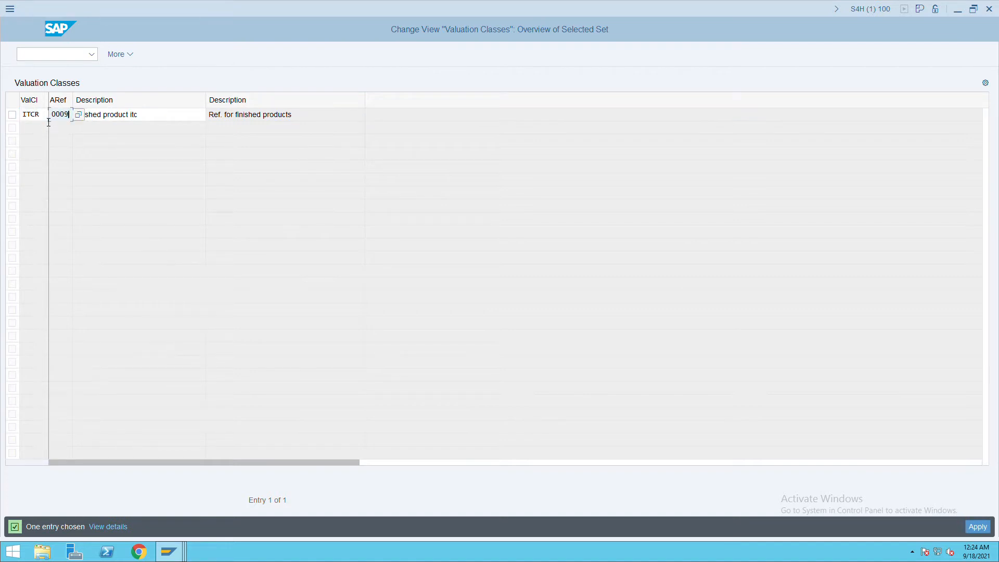
{"action": "key", "text": "BackSpace"}
{"action": "type", "text": "1"}
{"action": "key", "text": "Return"}
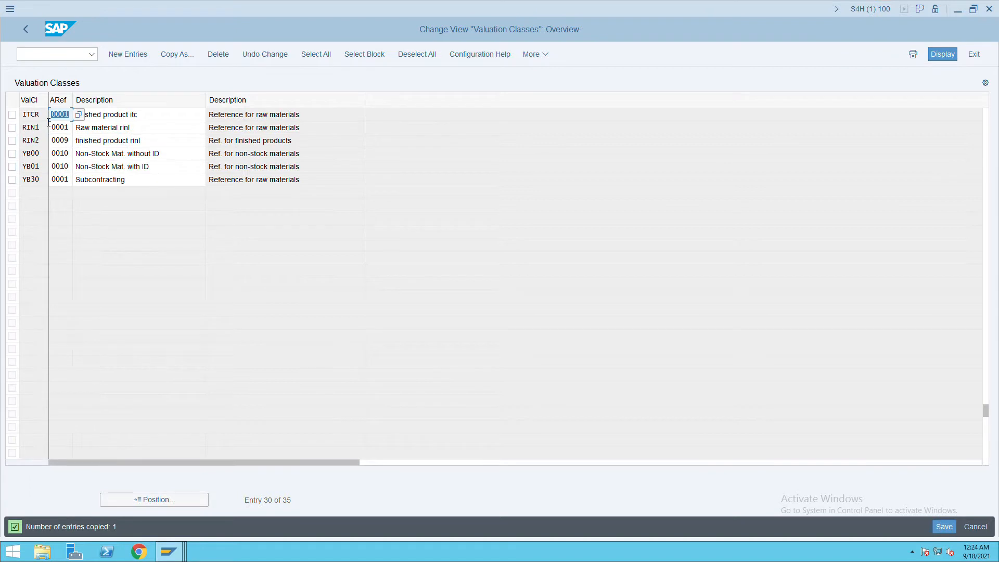
{"action": "left_click", "coordinate": [947, 529]}
Change the description of valuation class ITCR to "Raw material product itc", save, and return to the selection screen.
{"action": "left_click", "coordinate": [992, 328]}
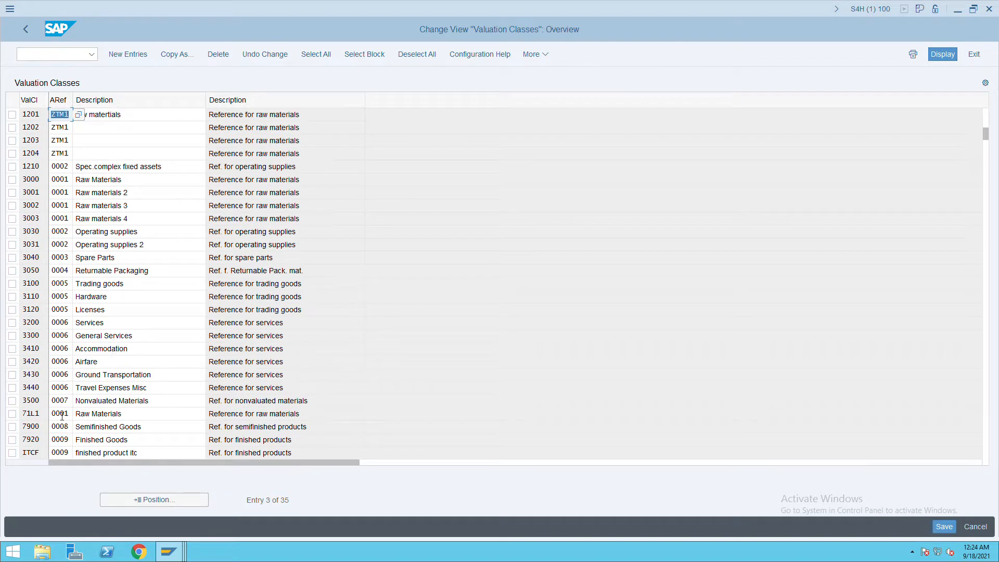
{"action": "scroll", "coordinate": [29, 323], "scroll_direction": "down", "scroll_amount": 2}
{"action": "scroll", "coordinate": [27, 321], "scroll_direction": "down", "scroll_amount": 4}
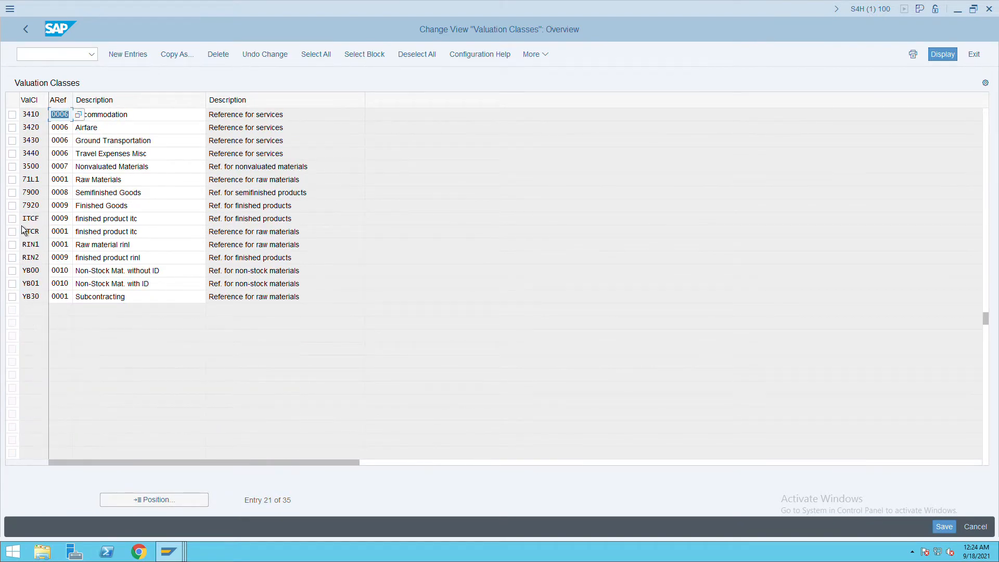
{"action": "scroll", "coordinate": [23, 242], "scroll_direction": "up", "scroll_amount": 3}
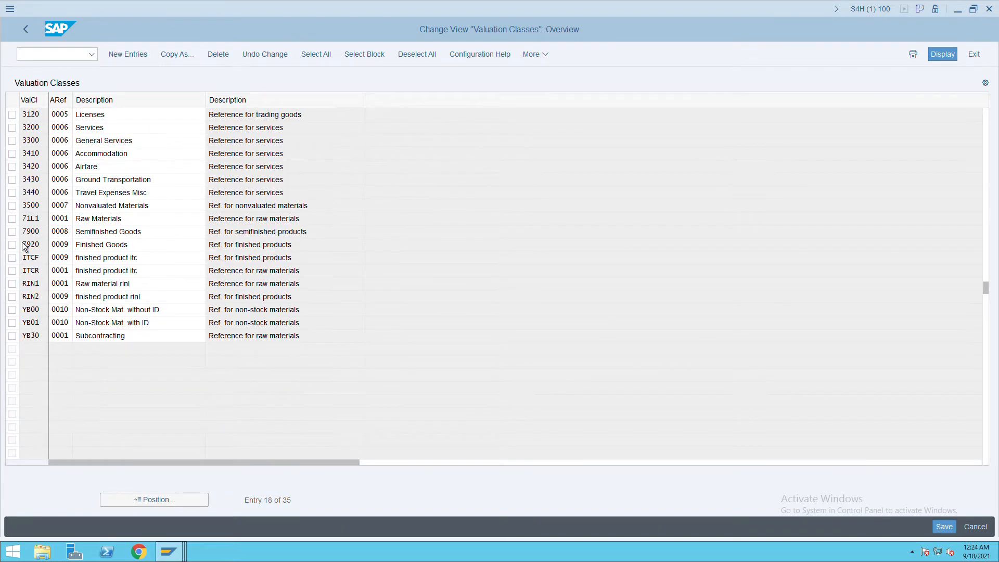
{"action": "scroll", "coordinate": [23, 243], "scroll_direction": "up", "scroll_amount": 1}
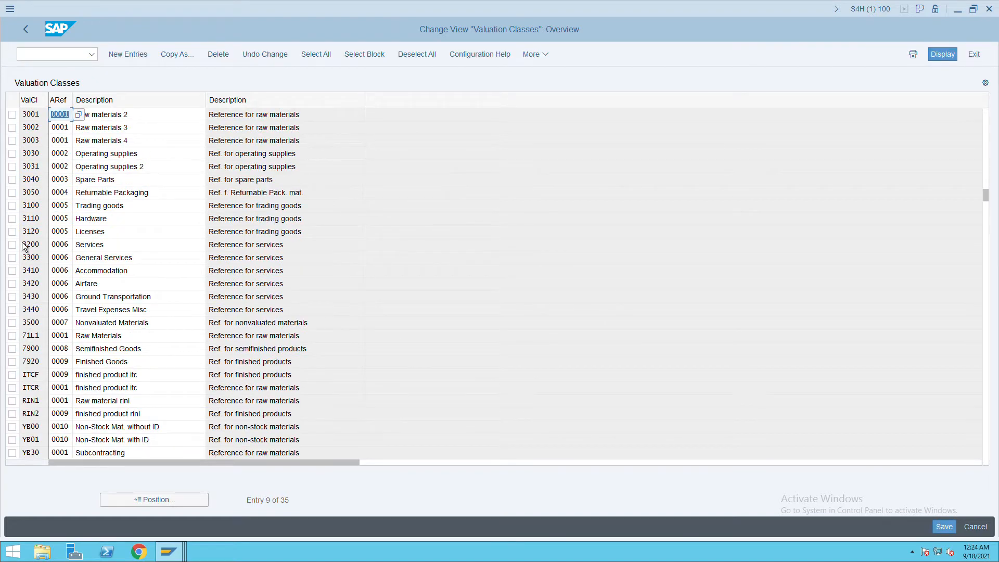
{"action": "scroll", "coordinate": [21, 242], "scroll_direction": "down", "scroll_amount": 2}
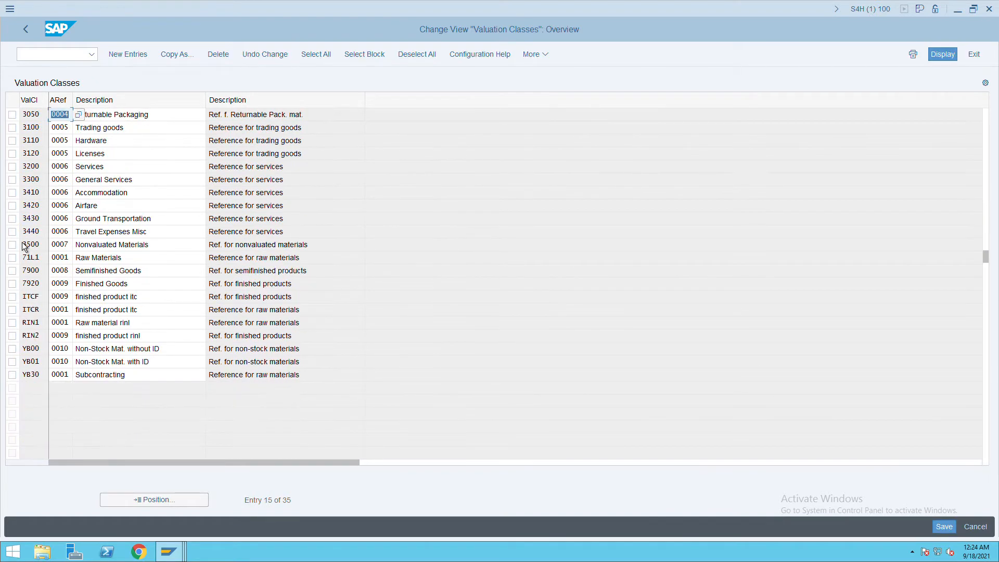
{"action": "left_click", "coordinate": [20, 301]}
{"action": "left_click", "coordinate": [20, 312]}
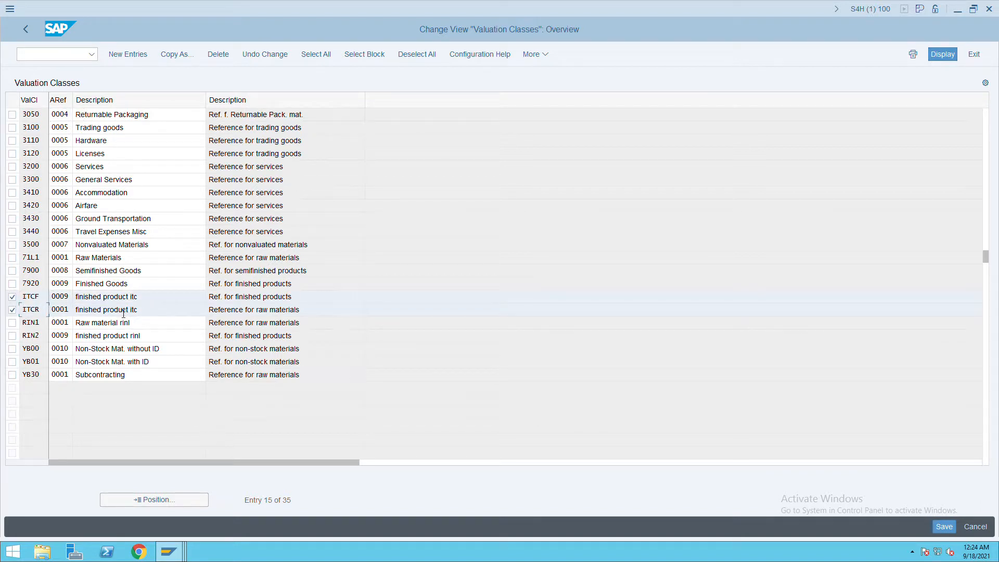
{"action": "left_click", "coordinate": [104, 311]}
{"action": "key", "text": "BackSpace"}
{"action": "key", "text": "BackSpace"}
{"action": "key", "text": "BackSpace"}
{"action": "key", "text": "BackSpace"}
{"action": "key", "text": "BackSpace"}
{"action": "key", "text": "BackSpace"}
{"action": "key", "text": "BackSpace"}
{"action": "key", "text": "BackSpace"}
{"action": "key", "text": "BackSpace"}
{"action": "type", "text": "Raw material"}
{"action": "left_click", "coordinate": [951, 527]}
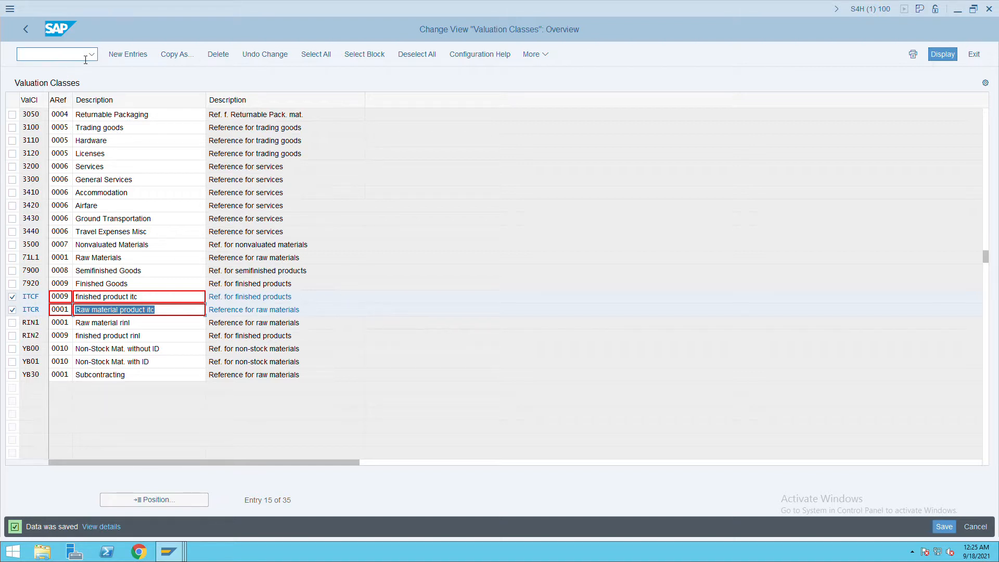
{"action": "left_click", "coordinate": [28, 33]}
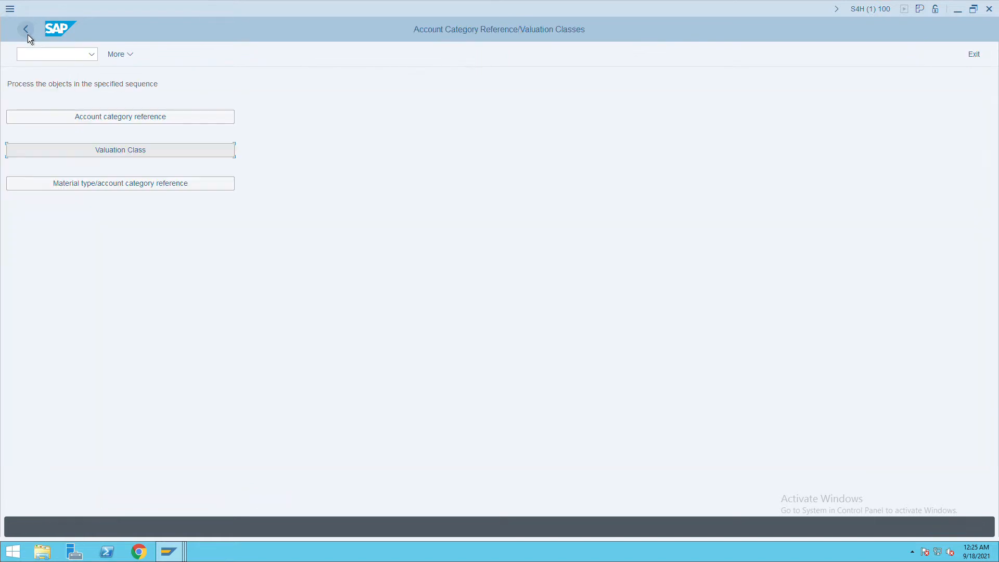
Examine the account category references assigned to the finished product (FERT) and raw material (ROH) material types.
{"action": "left_click", "coordinate": [120, 189]}
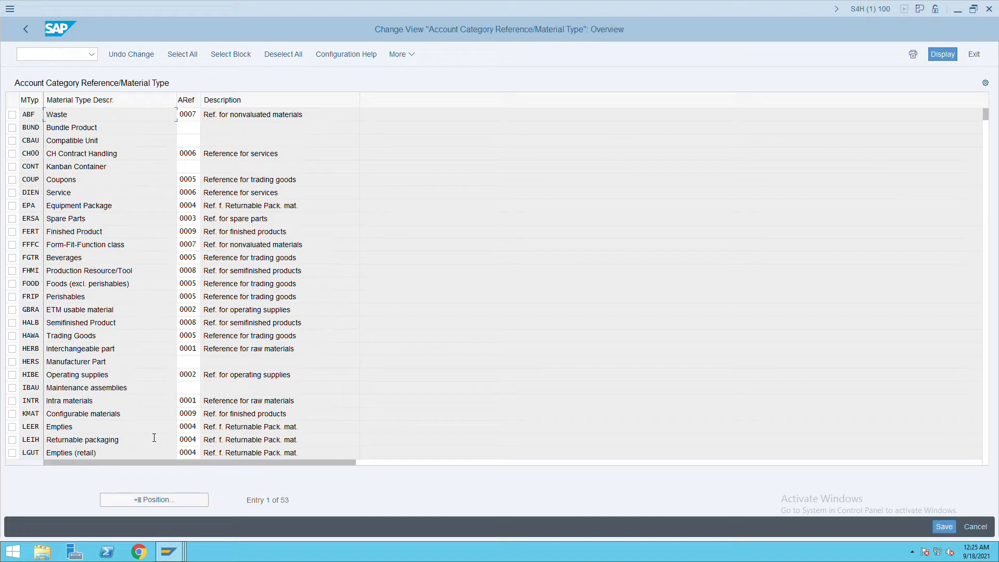
{"action": "left_click", "coordinate": [150, 501]}
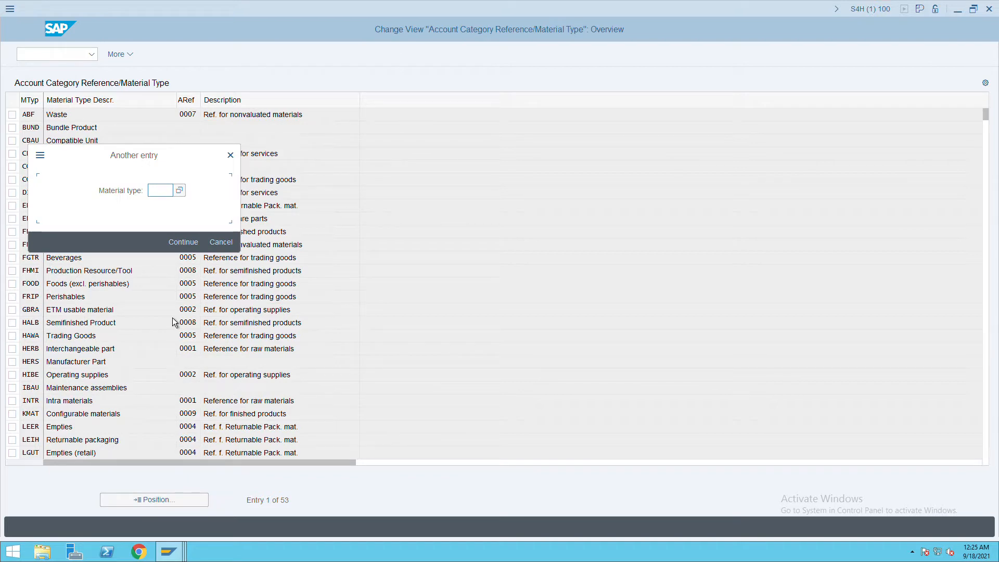
{"action": "type", "text": "KMAT"}
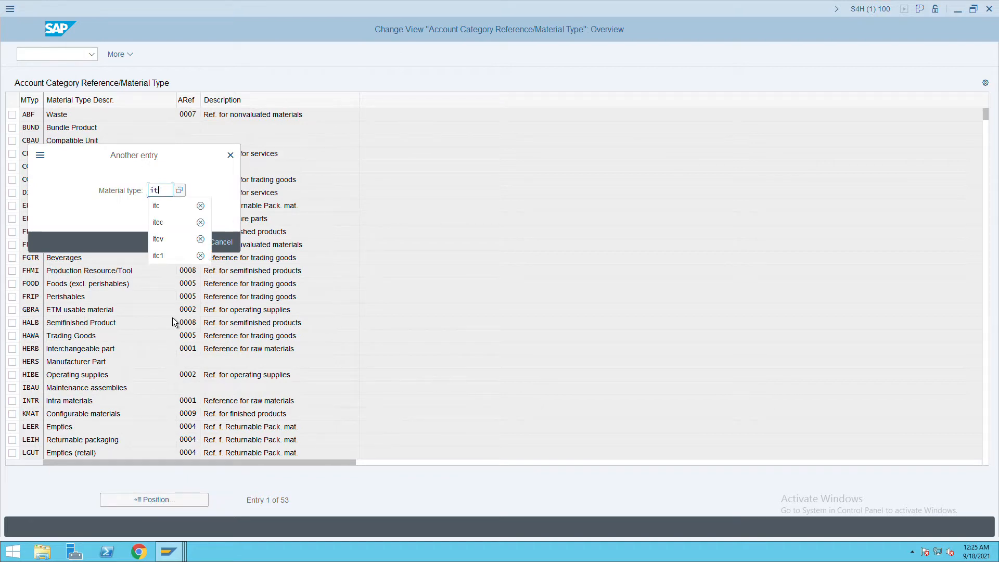
{"action": "key", "text": "Return"}
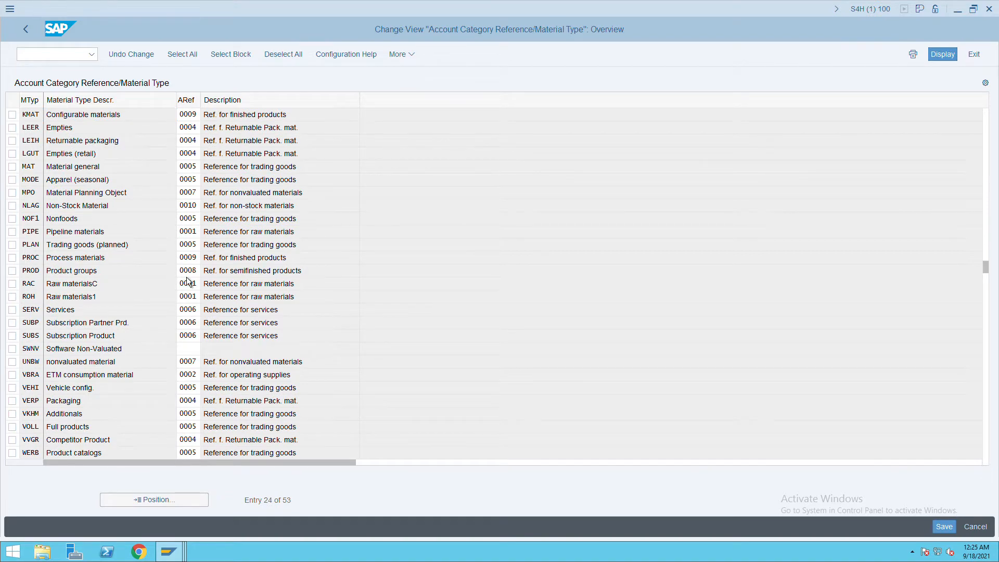
{"action": "scroll", "coordinate": [186, 277], "scroll_direction": "up", "scroll_amount": 2}
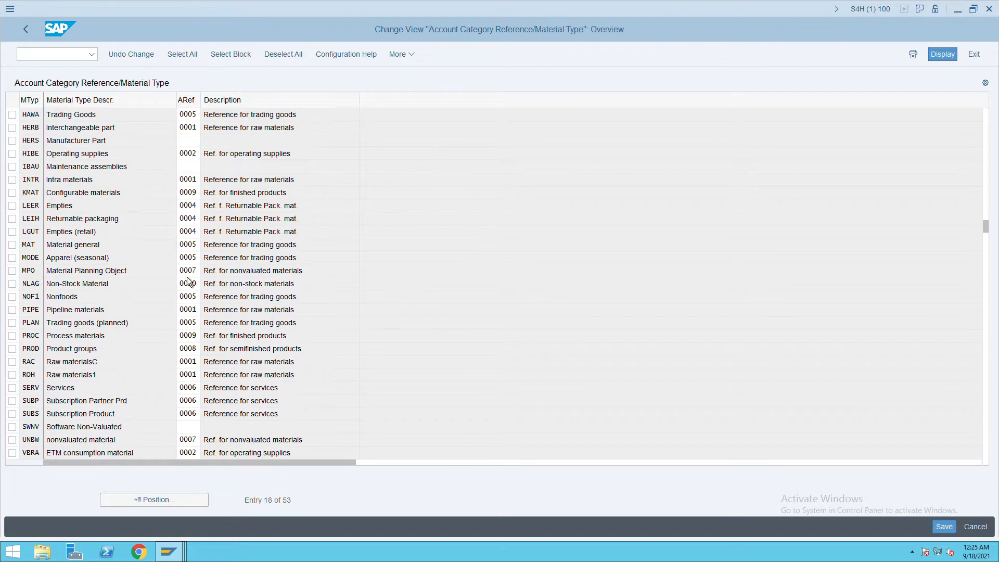
{"action": "scroll", "coordinate": [186, 276], "scroll_direction": "up", "scroll_amount": 2}
{"action": "scroll", "coordinate": [185, 275], "scroll_direction": "up", "scroll_amount": 1}
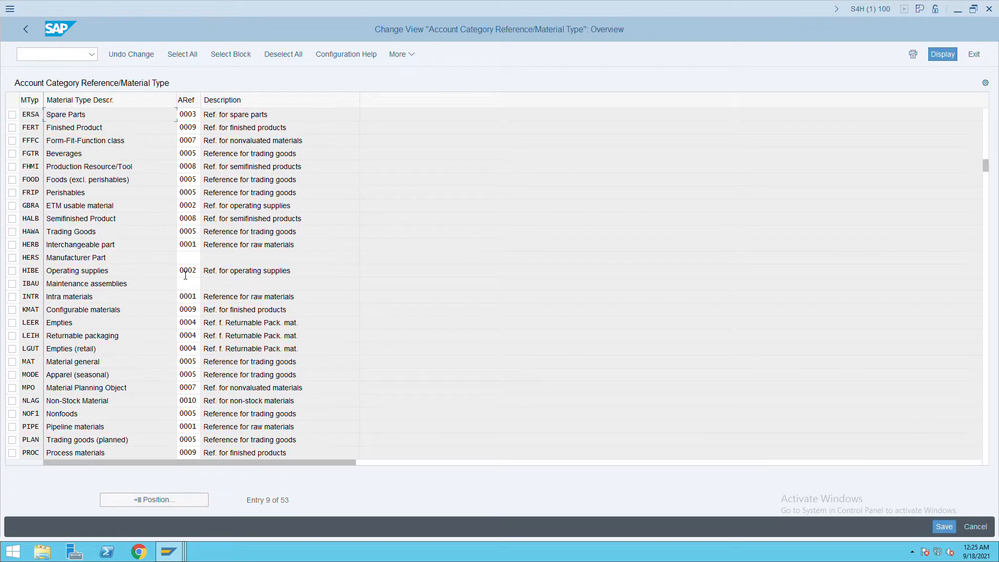
{"action": "double_click", "coordinate": [191, 128]}
{"action": "scroll", "coordinate": [119, 252], "scroll_direction": "down", "scroll_amount": 2}
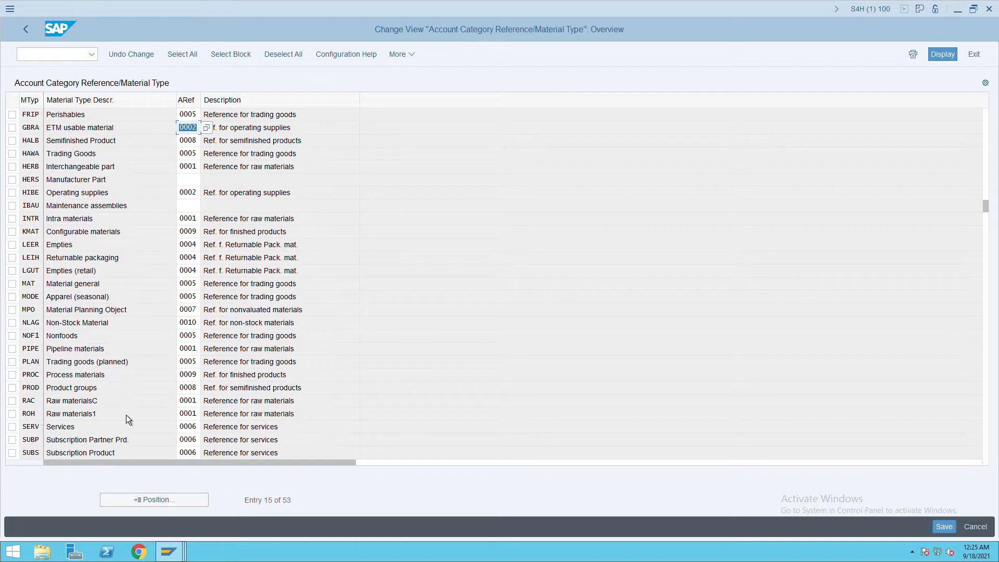
{"action": "left_click", "coordinate": [184, 416]}
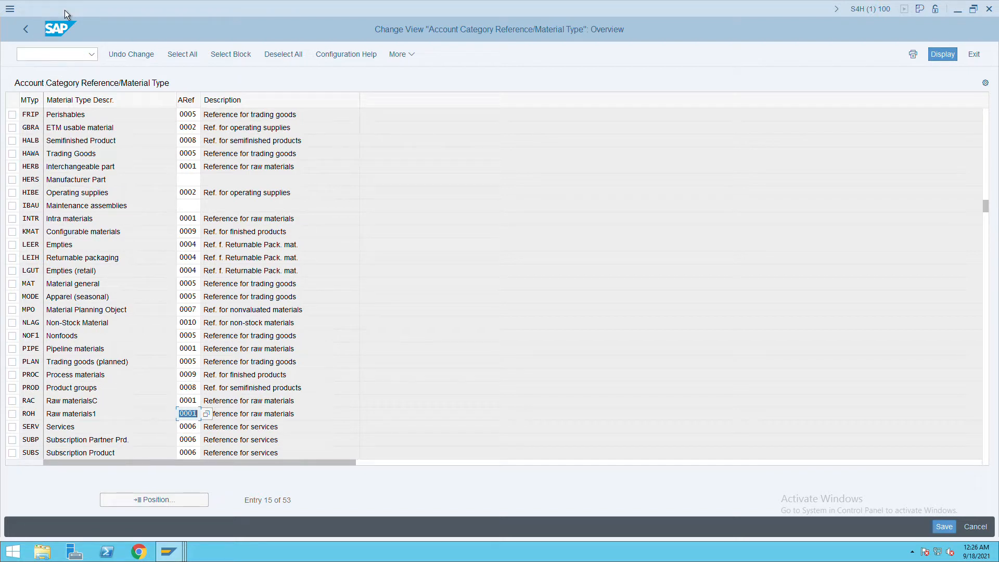
Save the material type assignments and go to transaction FS00 for central G/L account maintenance.
{"action": "left_click", "coordinate": [58, 55]}
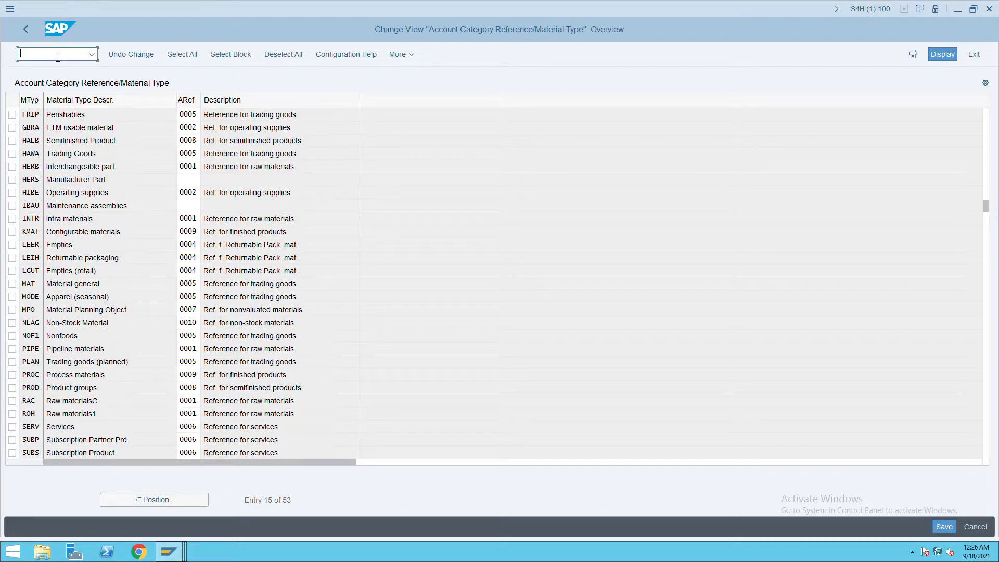
{"action": "left_click", "coordinate": [953, 528]}
{"action": "left_click", "coordinate": [43, 60]}
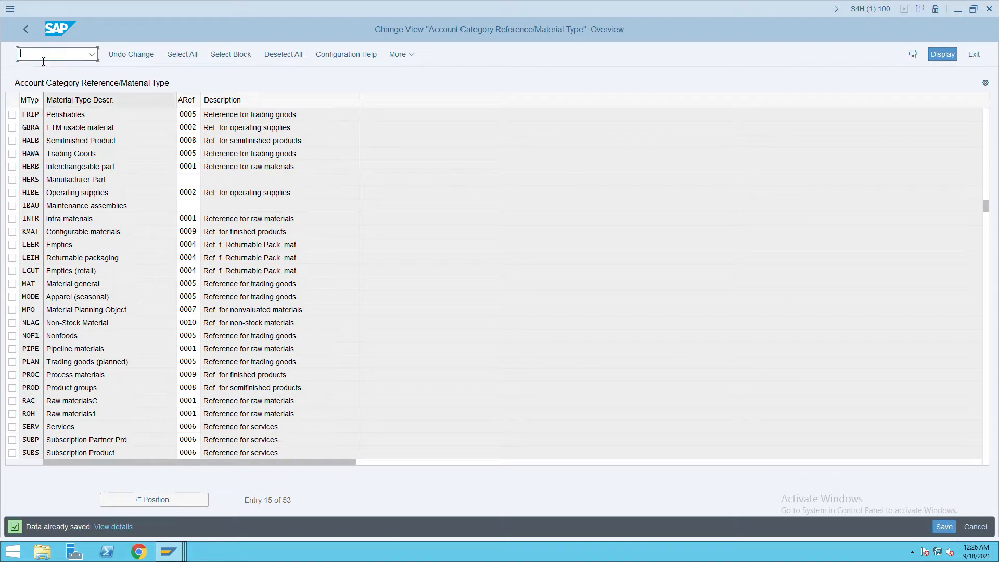
{"action": "type", "text": "/nfs00"}
{"action": "key", "text": "Return"}
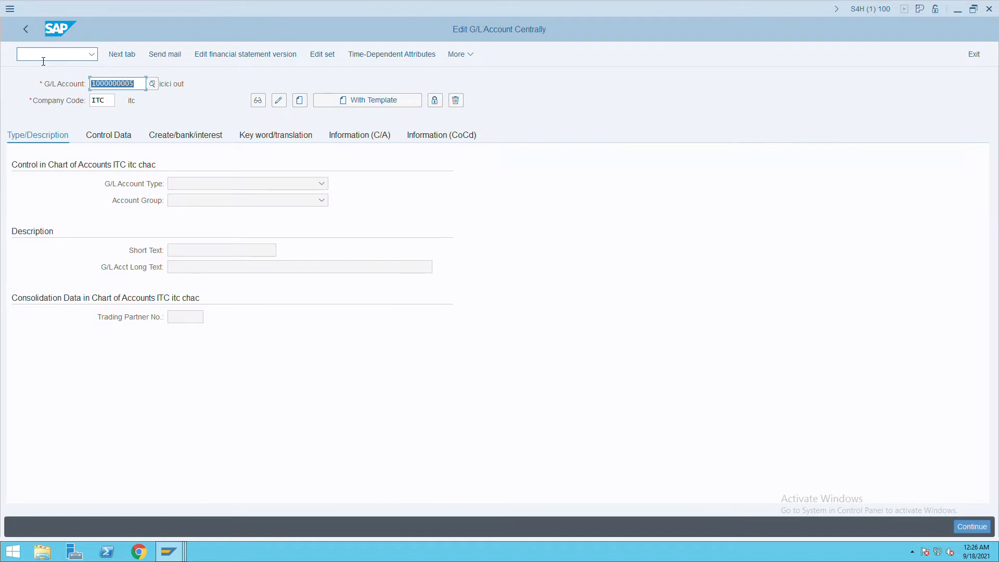
Start a new G/L account in company code ITC, using the next account number, ending in 6.
{"action": "left_click", "coordinate": [141, 88]}
{"action": "key", "text": "BackSpace"}
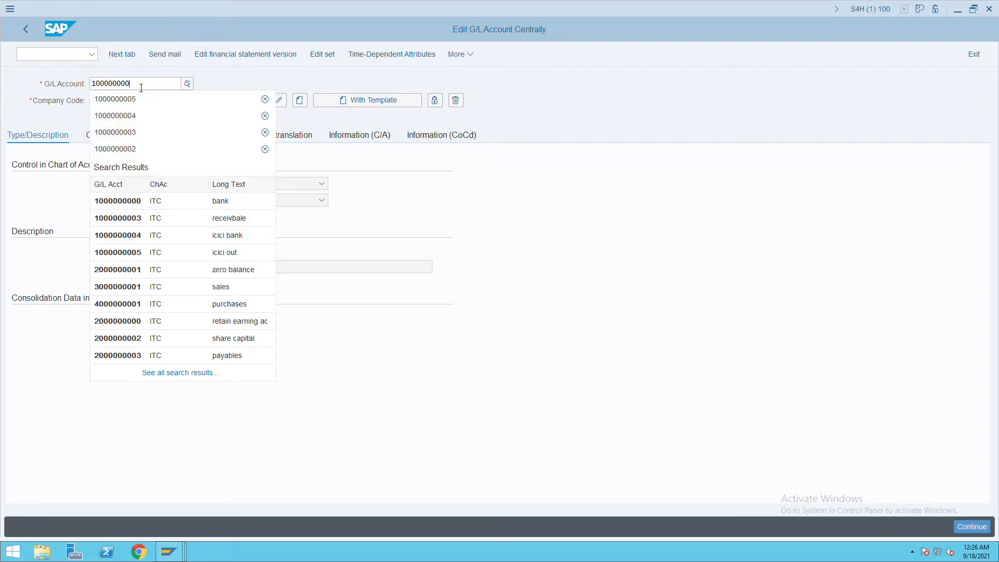
{"action": "type", "text": "6"}
{"action": "key", "text": "Return"}
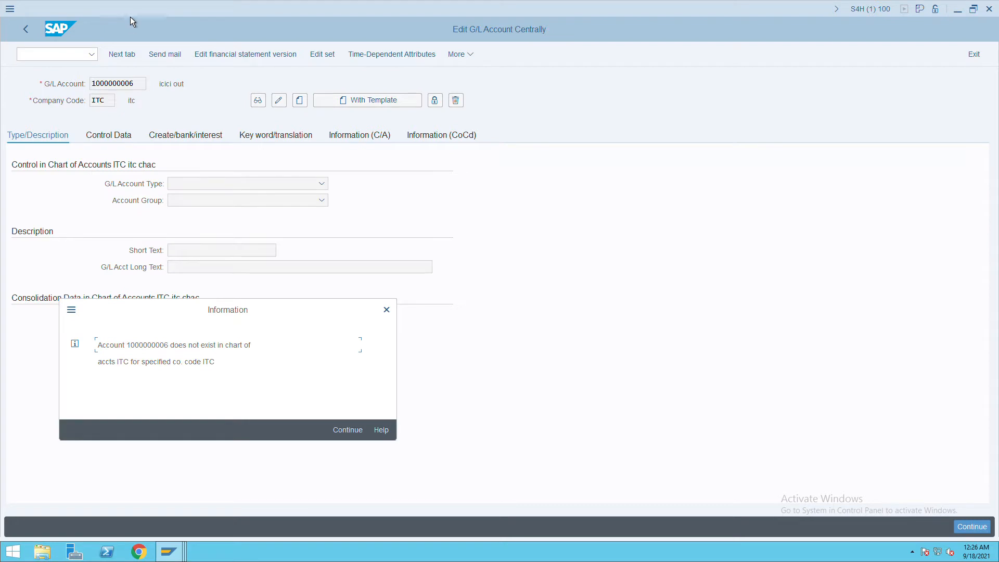
{"action": "left_click", "coordinate": [347, 430]}
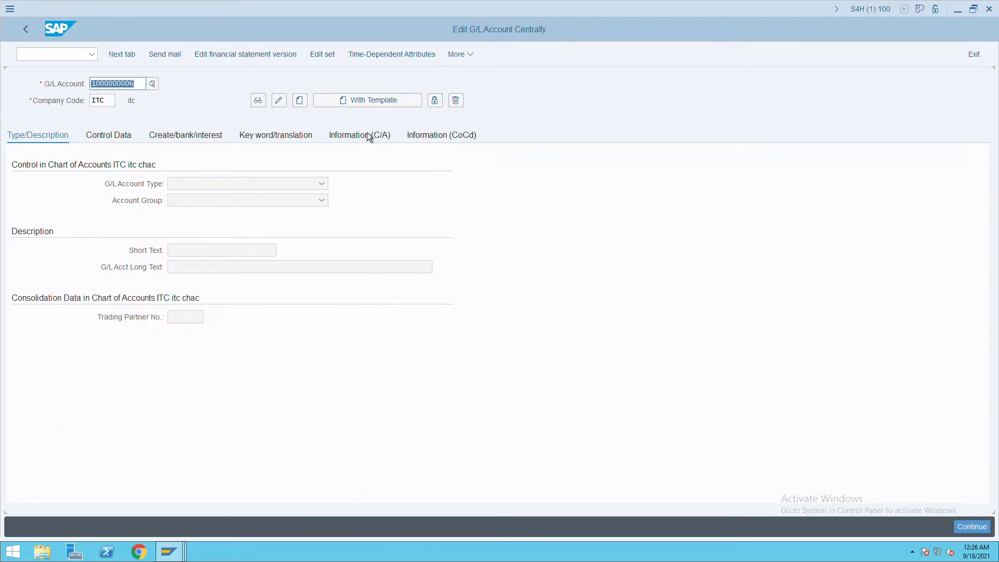
Set the new raw material account's type to Balance Sheet Account and its account group to ASSE asset.
{"action": "left_click", "coordinate": [296, 189]}
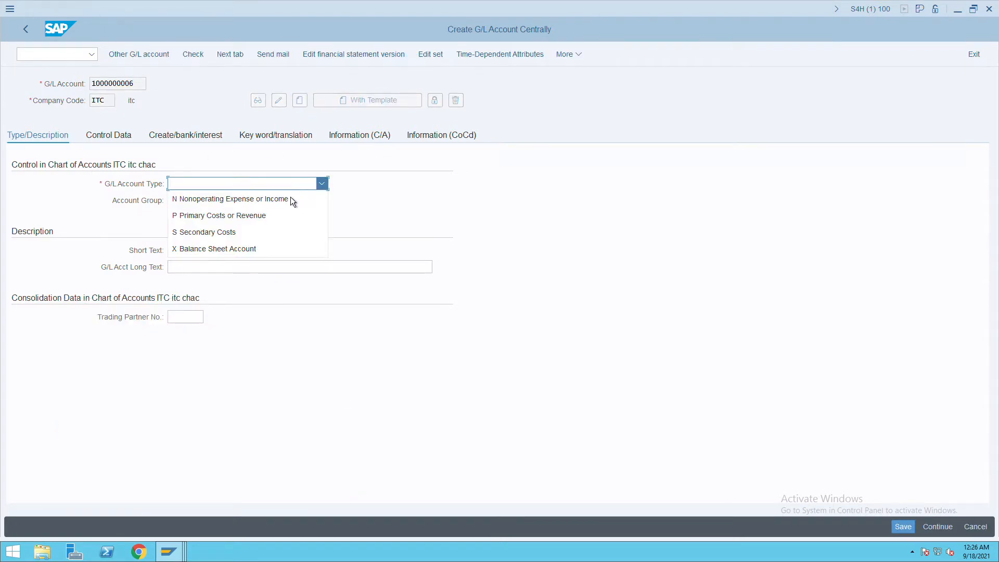
{"action": "left_click", "coordinate": [248, 250]}
{"action": "left_click", "coordinate": [204, 202]}
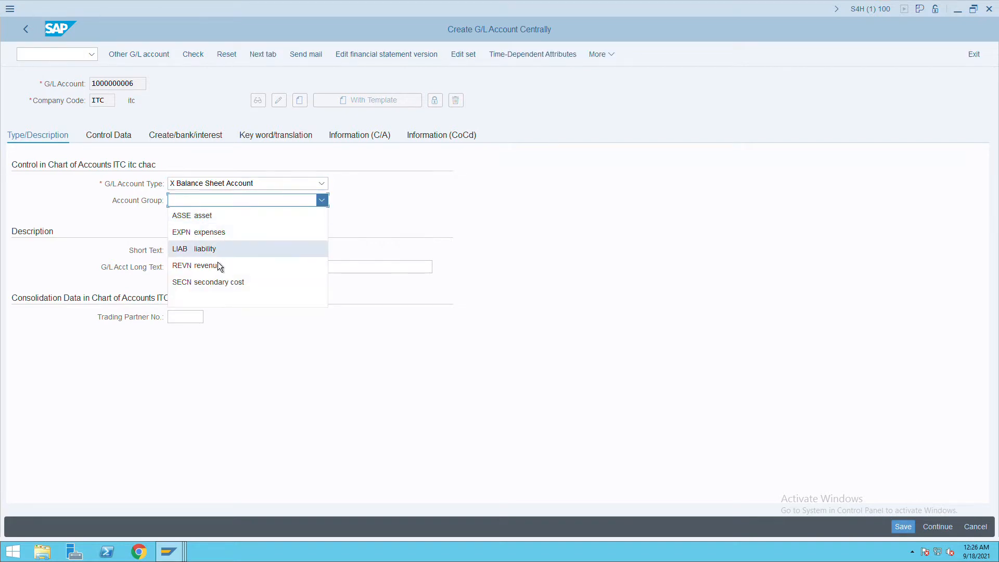
{"action": "left_click", "coordinate": [216, 220]}
Enter the short text "inventory Raw MAt" and the long text "inventory raw material" for the G/L account.
{"action": "left_click", "coordinate": [203, 253]}
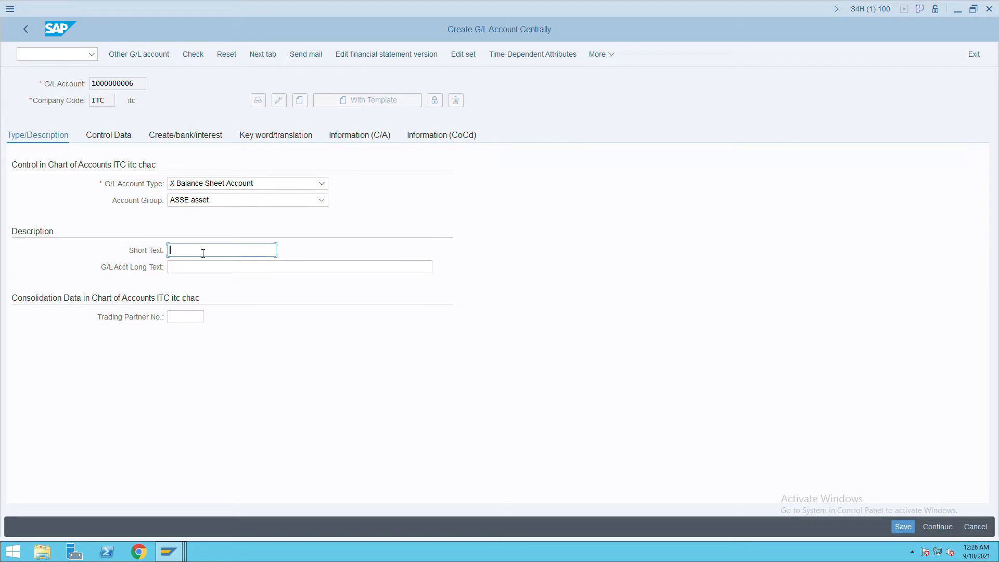
{"action": "type", "text": "inventory Raw MAt"}
{"action": "left_click", "coordinate": [203, 268]}
{"action": "type", "text": "inventory "}
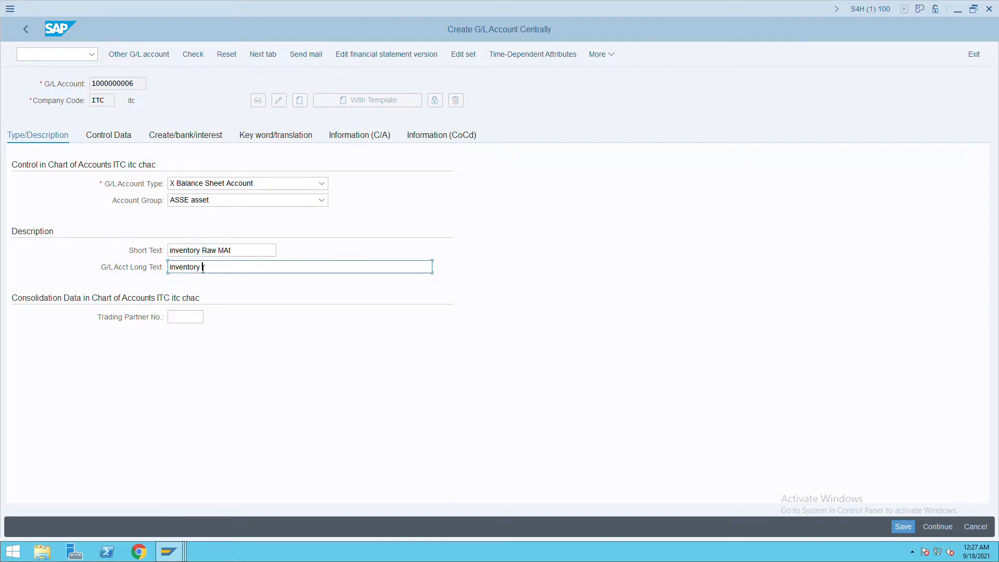
{"action": "type", "text": "raw material"}
Set the sort key to 001 in the raw material account's control data.
{"action": "left_click", "coordinate": [114, 143]}
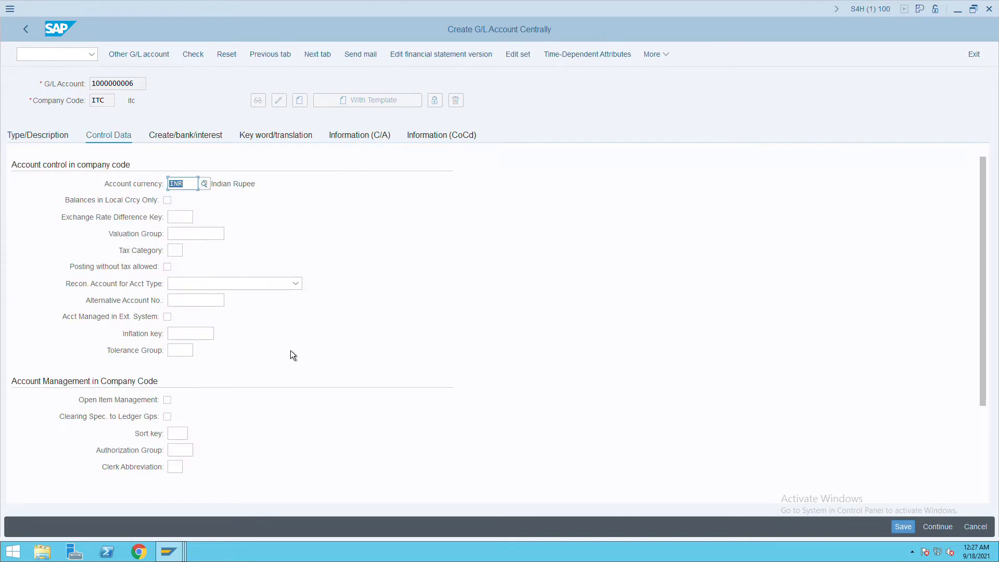
{"action": "left_click", "coordinate": [180, 435]}
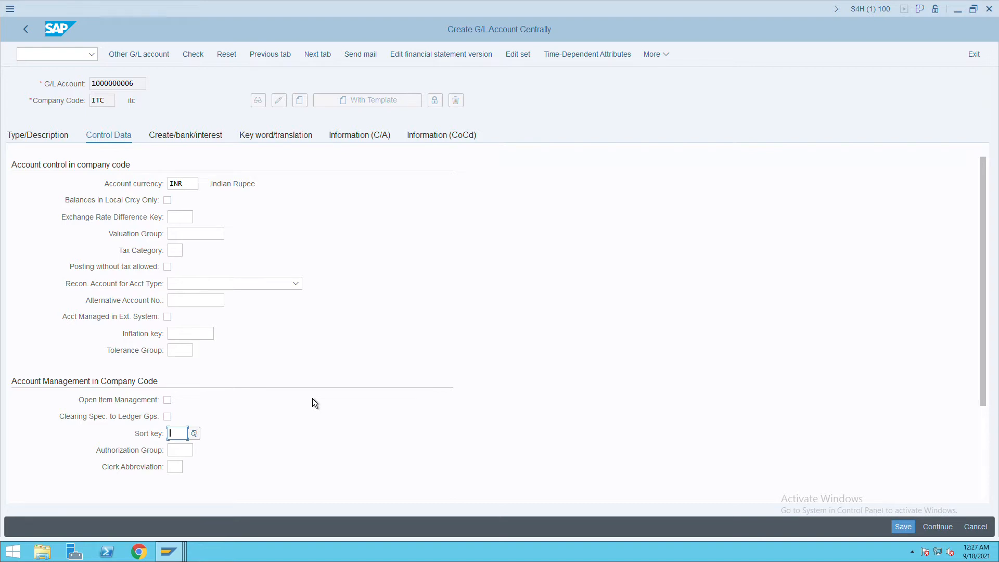
{"action": "type", "text": "001"}
{"action": "key", "text": "Tab"}
Assign field status group G001 with Post Automatically Only enabled, and save the raw material account.
{"action": "left_click", "coordinate": [179, 140]}
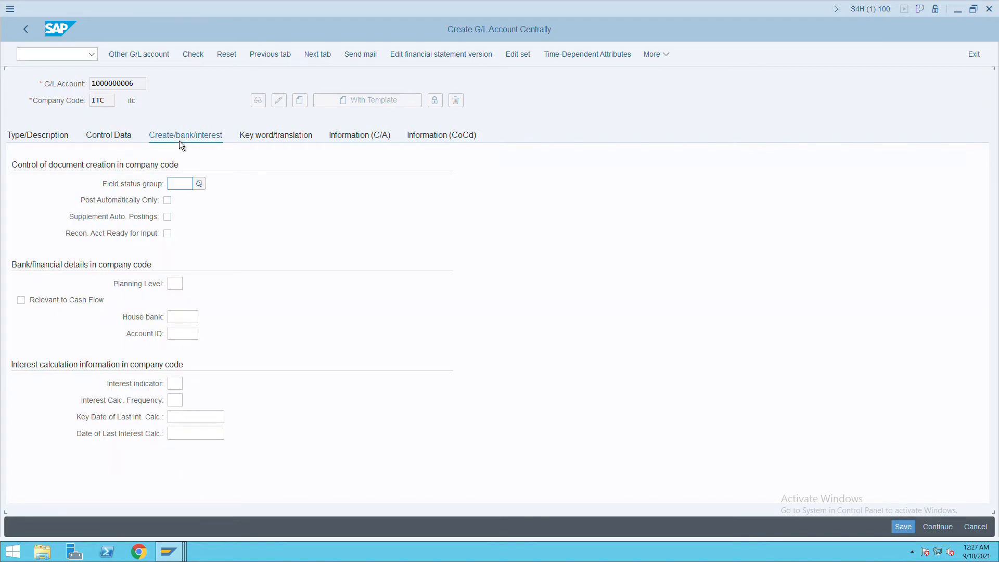
{"action": "left_click", "coordinate": [207, 189]}
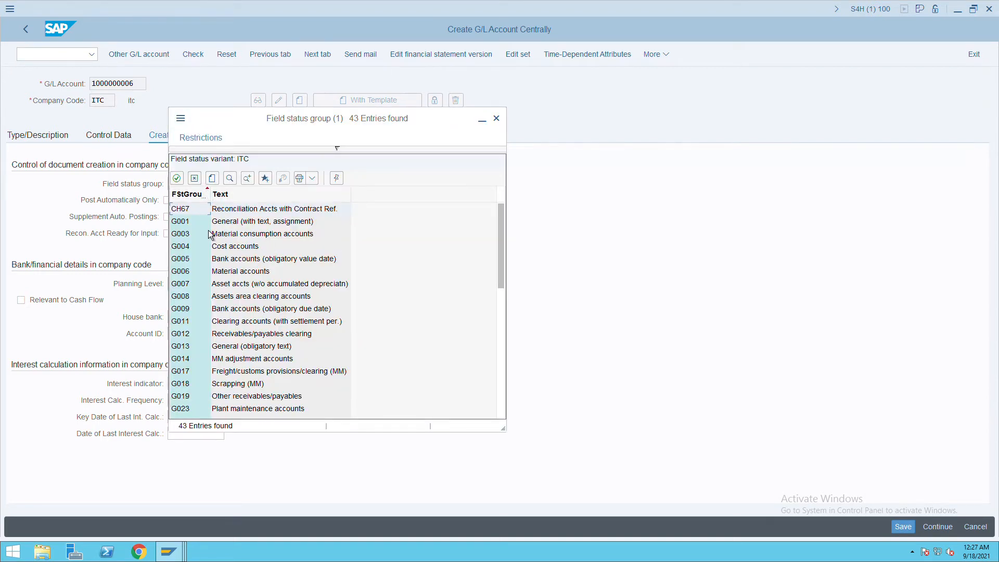
{"action": "key", "text": "Down"}
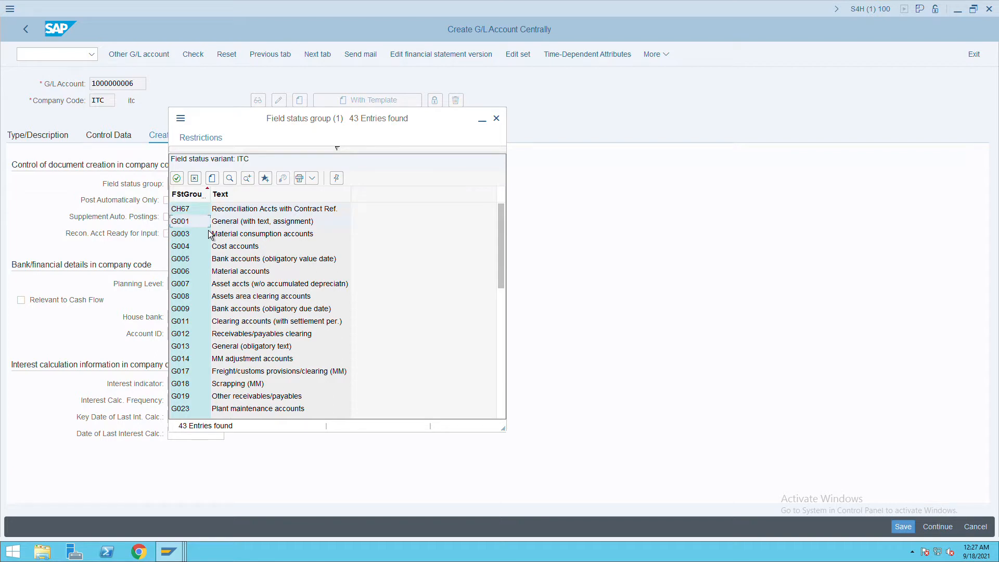
{"action": "scroll", "coordinate": [347, 299], "scroll_direction": "down", "scroll_amount": 4}
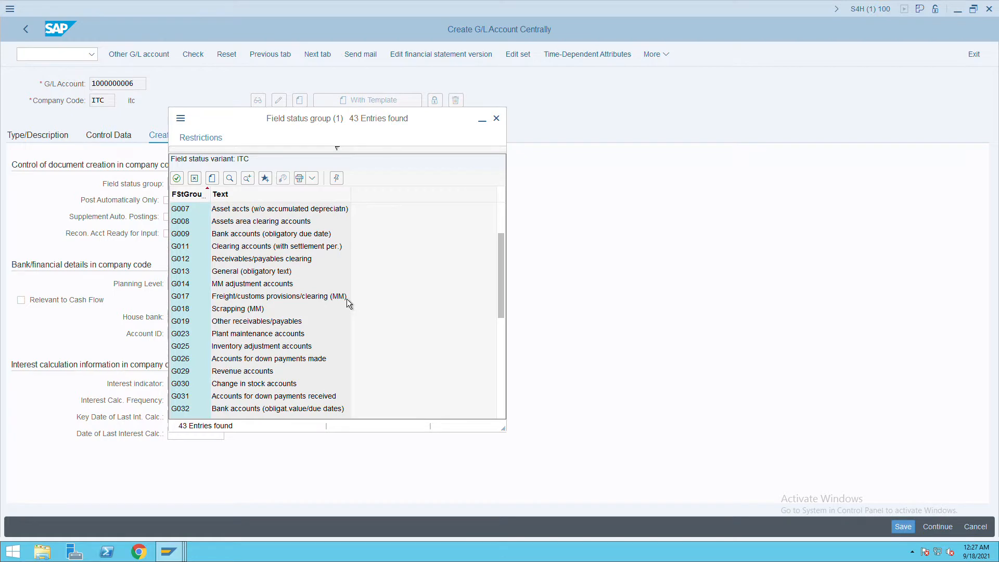
{"action": "scroll", "coordinate": [347, 300], "scroll_direction": "down", "scroll_amount": 2}
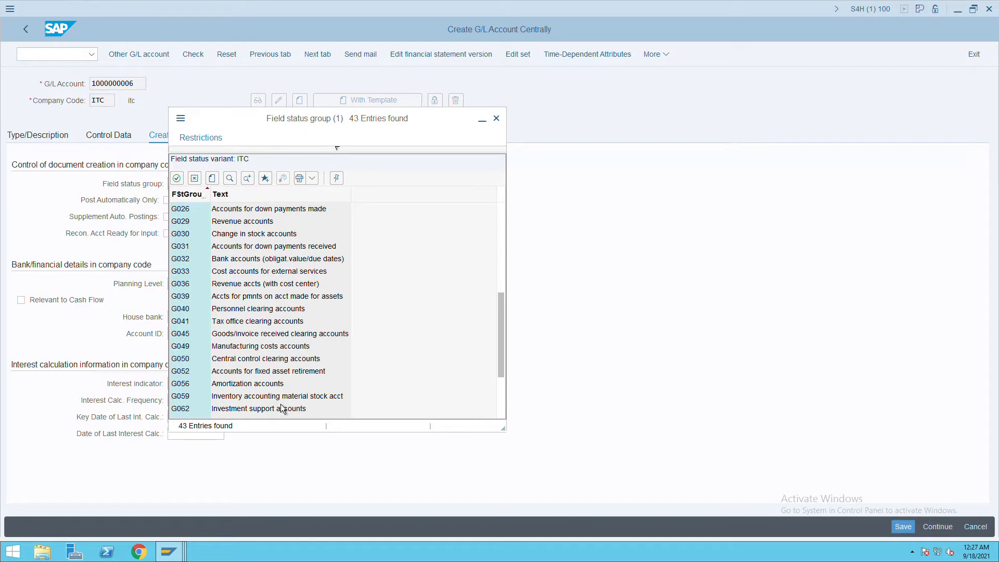
{"action": "left_click_drag", "start_coordinate": [501, 371], "coordinate": [510, 209]}
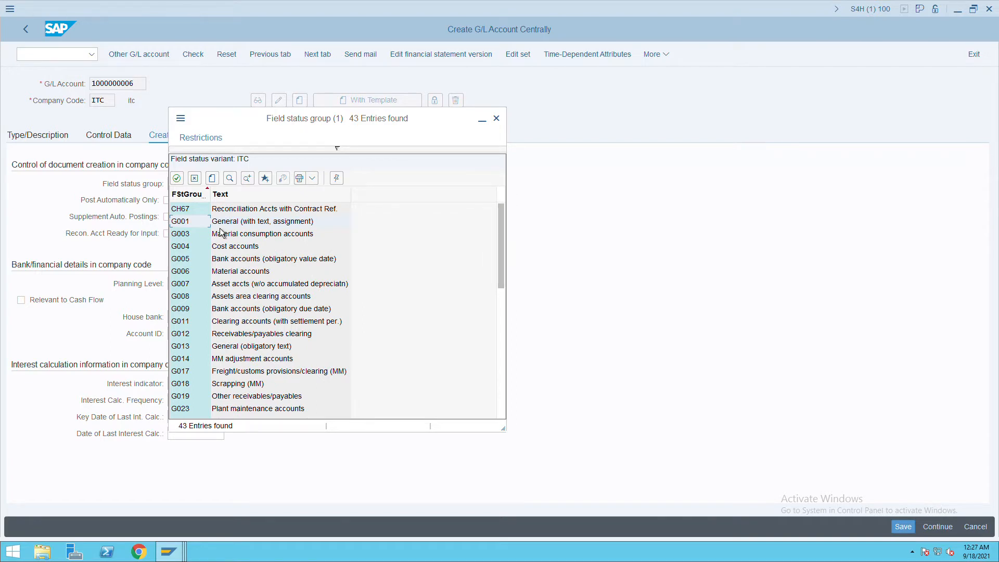
{"action": "double_click", "coordinate": [249, 231]}
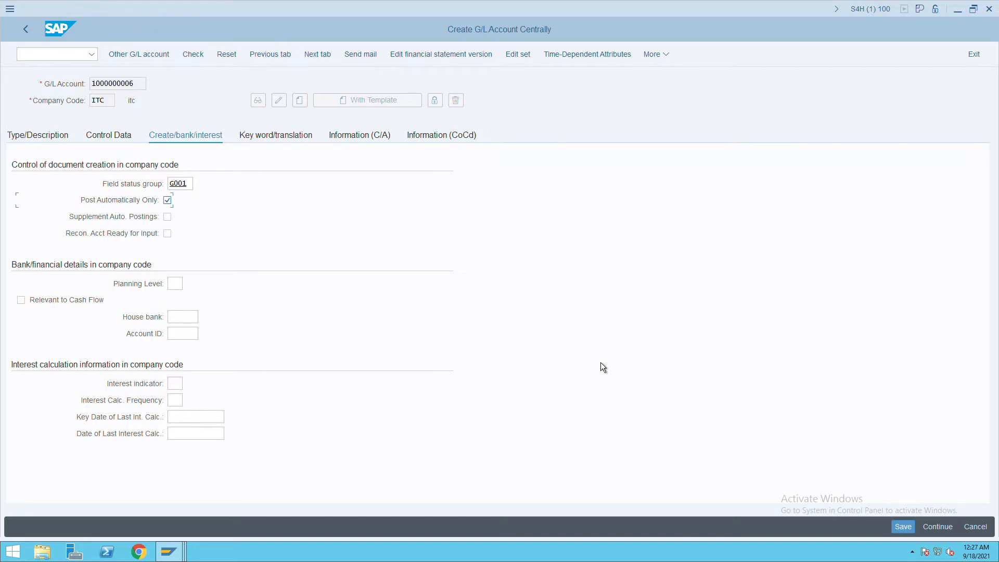
{"action": "left_click", "coordinate": [906, 530]}
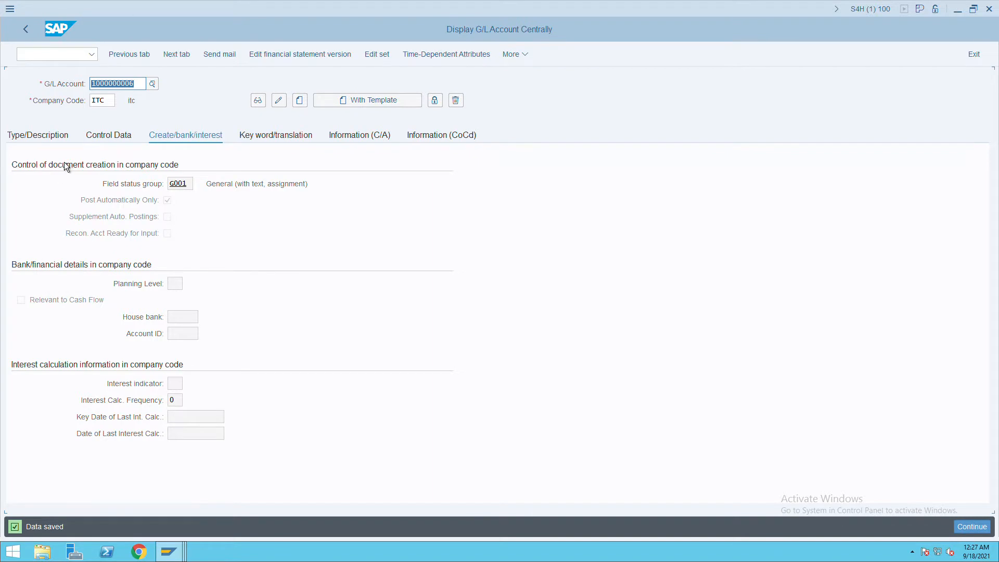
Start another new G/L account in company code ITC, using the account number ending in 7.
{"action": "left_click", "coordinate": [111, 139]}
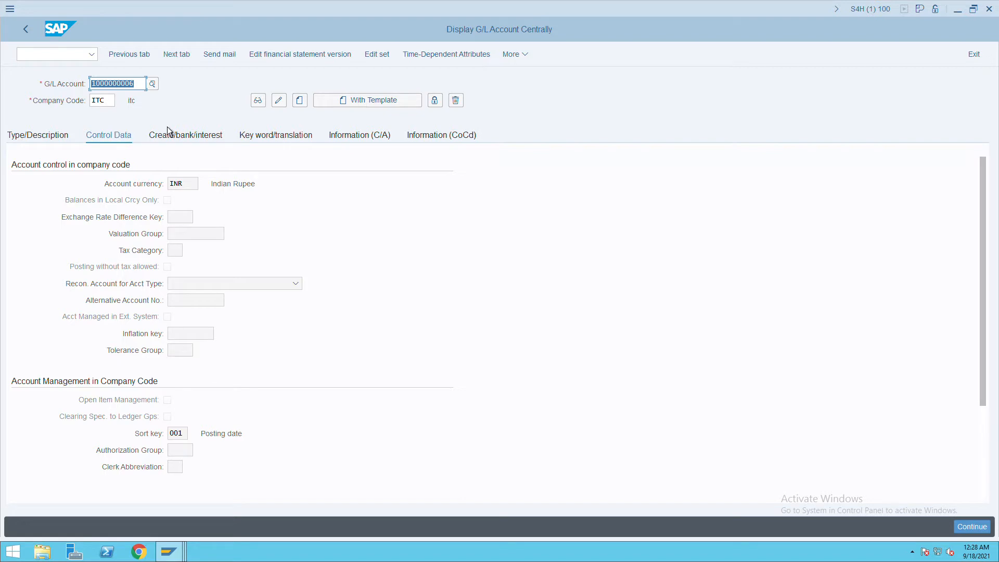
{"action": "left_click", "coordinate": [142, 91]}
{"action": "key", "text": "BackSpace"}
{"action": "type", "text": "7"}
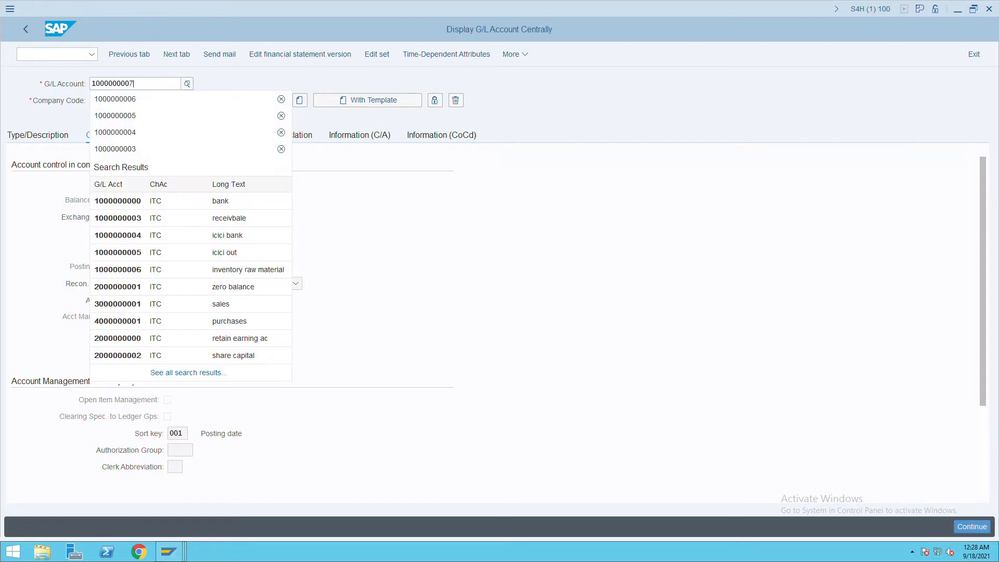
{"action": "key", "text": "Return"}
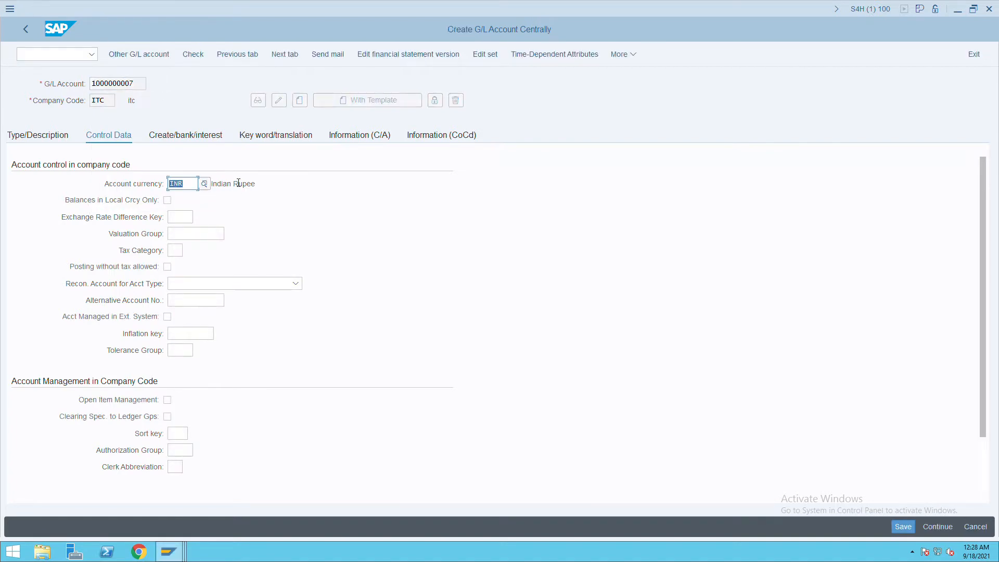
Classify the second new G/L account as a Balance Sheet Account in account group ASSE asset.
{"action": "left_click", "coordinate": [63, 146]}
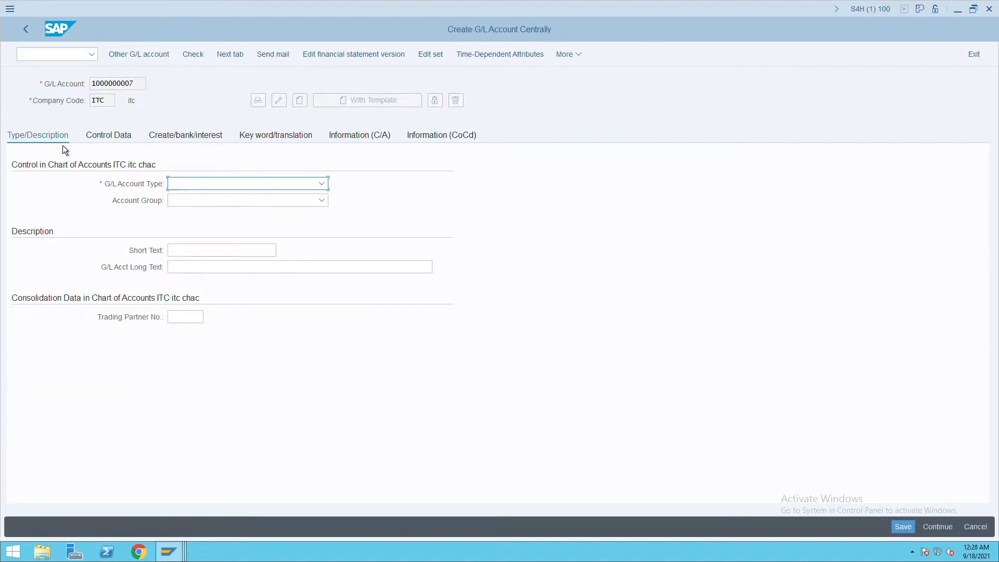
{"action": "left_click", "coordinate": [248, 187]}
{"action": "left_click", "coordinate": [223, 255]}
{"action": "left_click", "coordinate": [205, 202]}
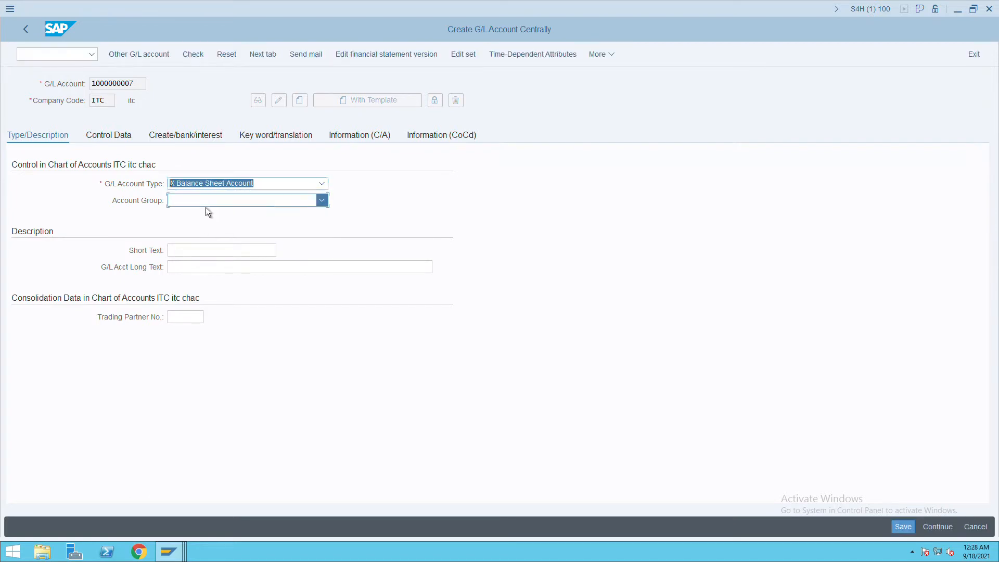
{"action": "left_click", "coordinate": [209, 222]}
Enter "finehsed goods" as both the short text and the long text of the new G/L account.
{"action": "left_click", "coordinate": [194, 253]}
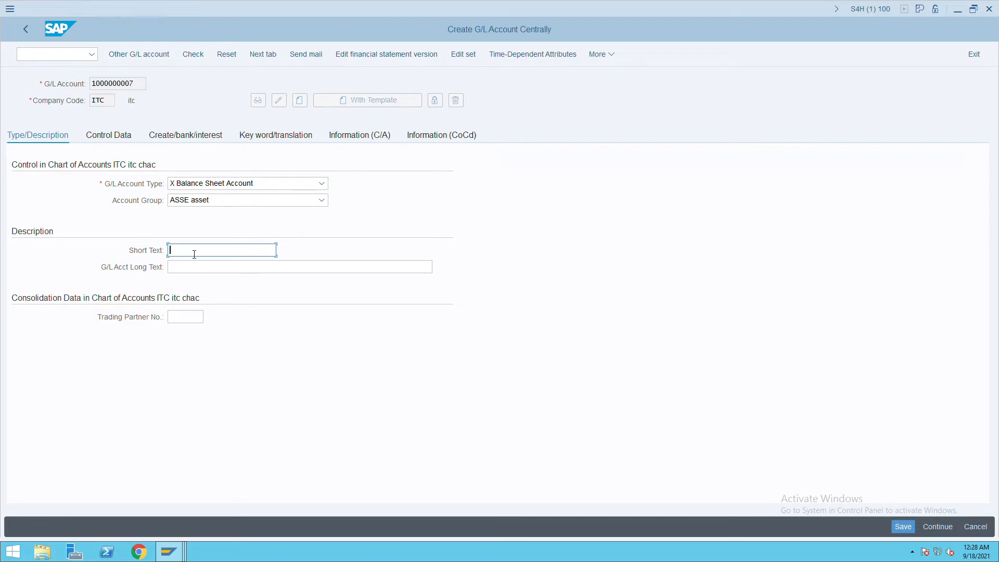
{"action": "type", "text": "finehsed "}
{"action": "type", "text": "raw ma"}
{"action": "key", "text": "BackSpace"}
{"action": "key", "text": "BackSpace"}
{"action": "key", "text": "BackSpace"}
{"action": "key", "text": "BackSpace"}
{"action": "key", "text": "BackSpace"}
{"action": "key", "text": "BackSpace"}
{"action": "type", "text": "goods"}
{"action": "left_click_drag", "start_coordinate": [231, 253], "coordinate": [139, 254]}
{"action": "key", "text": "ctrl+c"}
{"action": "left_click", "coordinate": [207, 270]}
{"action": "key", "text": "ctrl+v"}
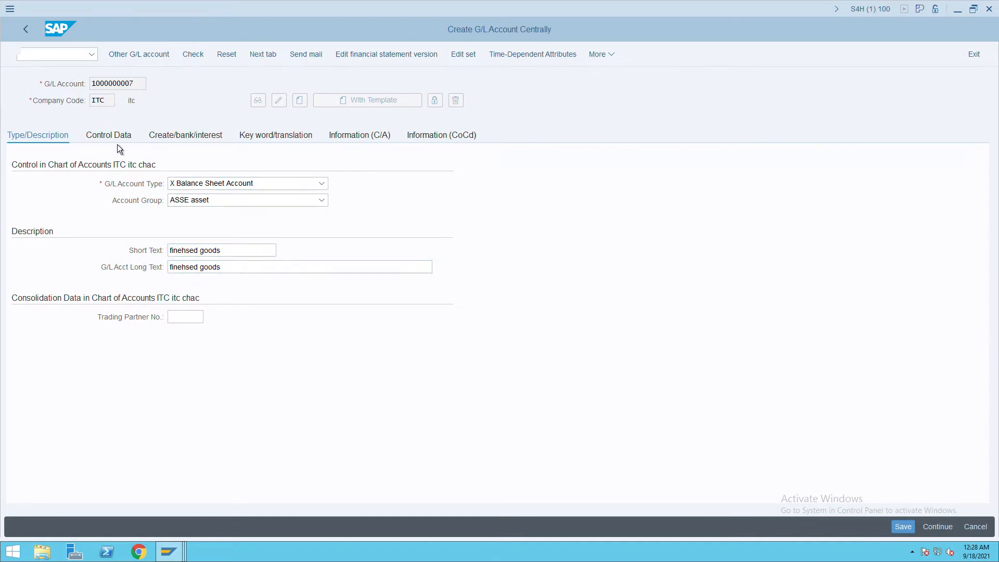
Set the sort key to 001 in the control data of the finished goods G/L account.
{"action": "left_click", "coordinate": [116, 139]}
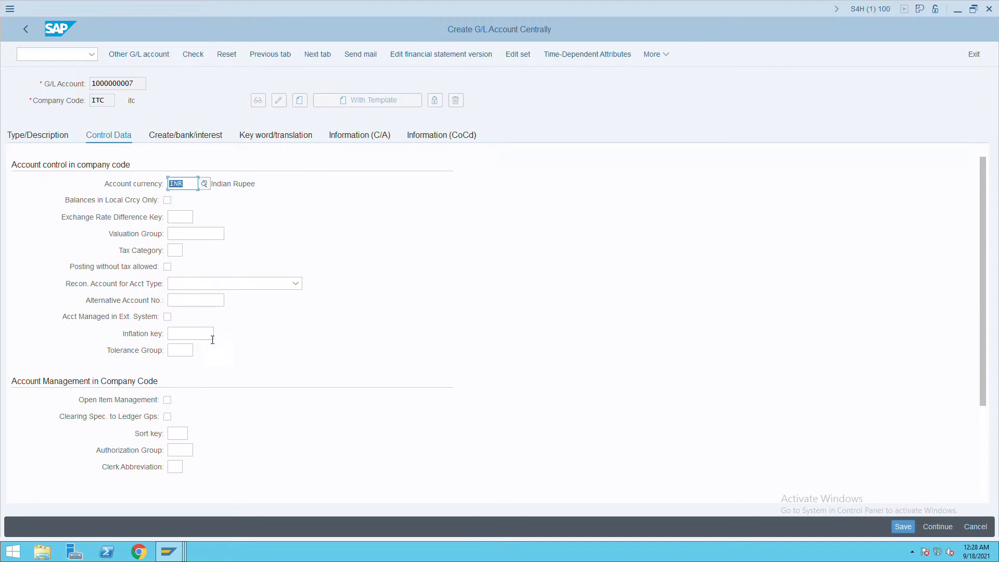
{"action": "scroll", "coordinate": [217, 344], "scroll_direction": "down", "scroll_amount": 2}
{"action": "scroll", "coordinate": [219, 344], "scroll_direction": "down", "scroll_amount": 1}
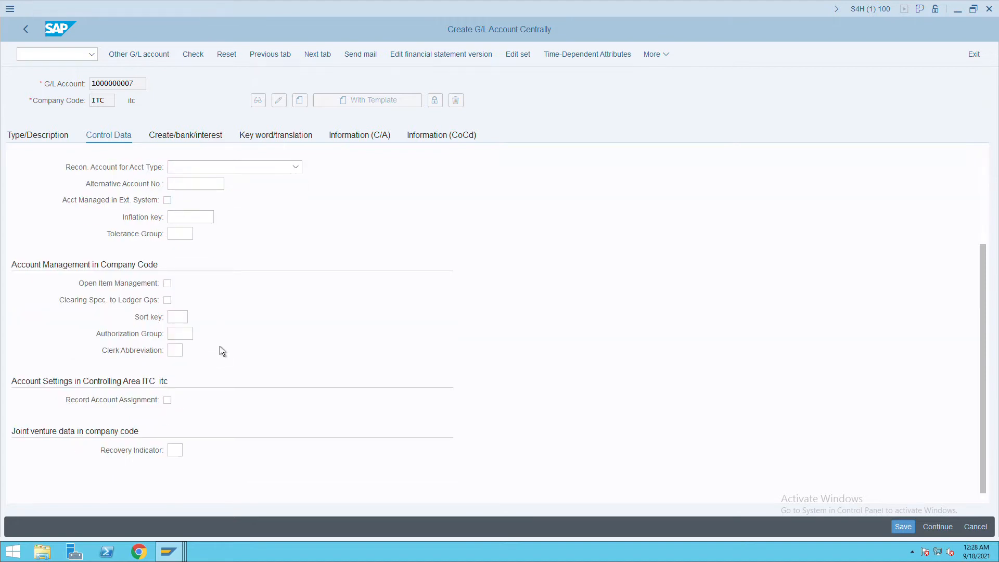
{"action": "left_click", "coordinate": [181, 318]}
{"action": "type", "text": "0"}
{"action": "left_click", "coordinate": [193, 339]}
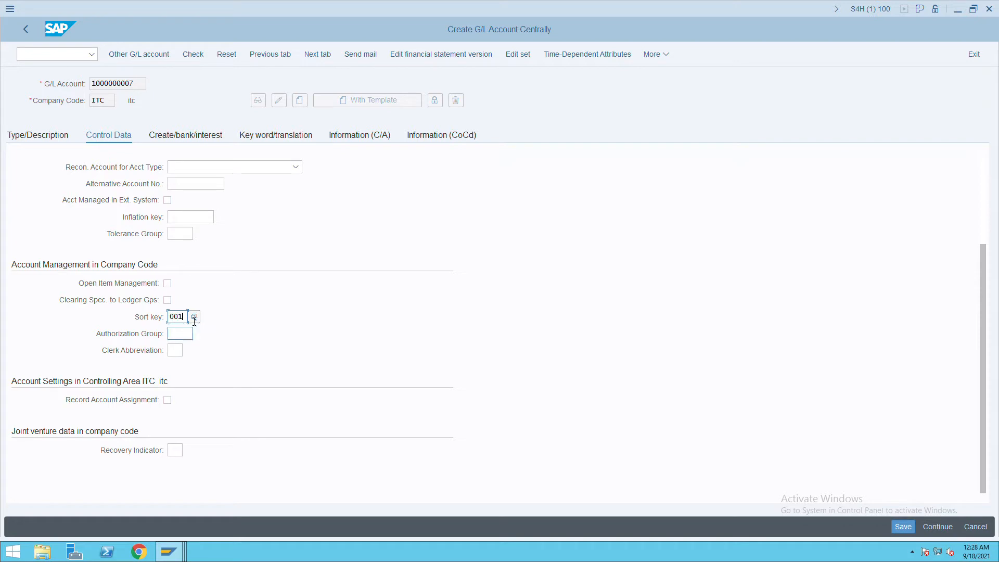
Assign field status group G001 with Post Automatically Only enabled, and save the finished goods account despite the local currency warning.
{"action": "left_click", "coordinate": [189, 145]}
{"action": "left_click", "coordinate": [167, 200]}
{"action": "left_click", "coordinate": [179, 184]}
{"action": "left_click", "coordinate": [191, 205]}
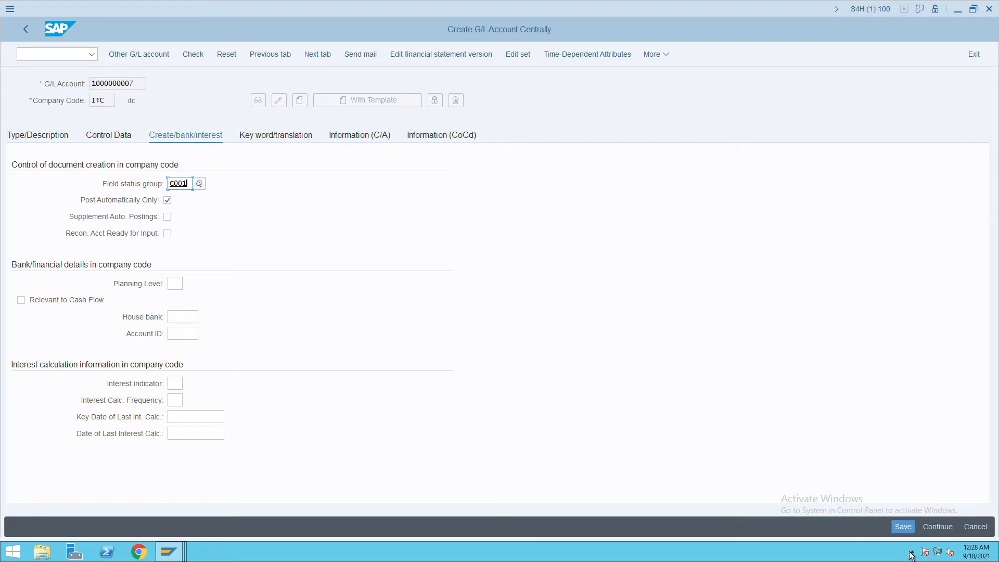
{"action": "left_click", "coordinate": [903, 527]}
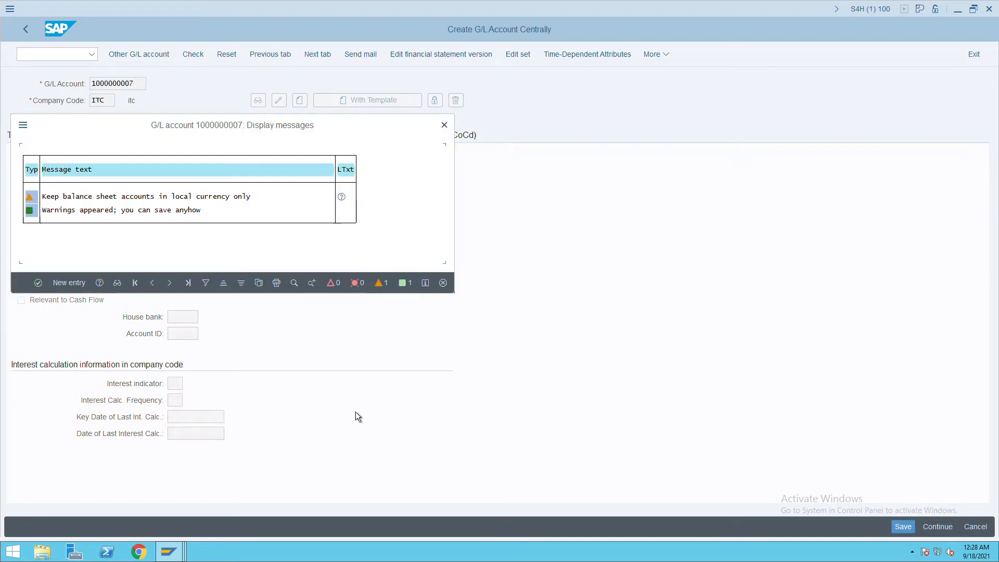
{"action": "left_click", "coordinate": [43, 289]}
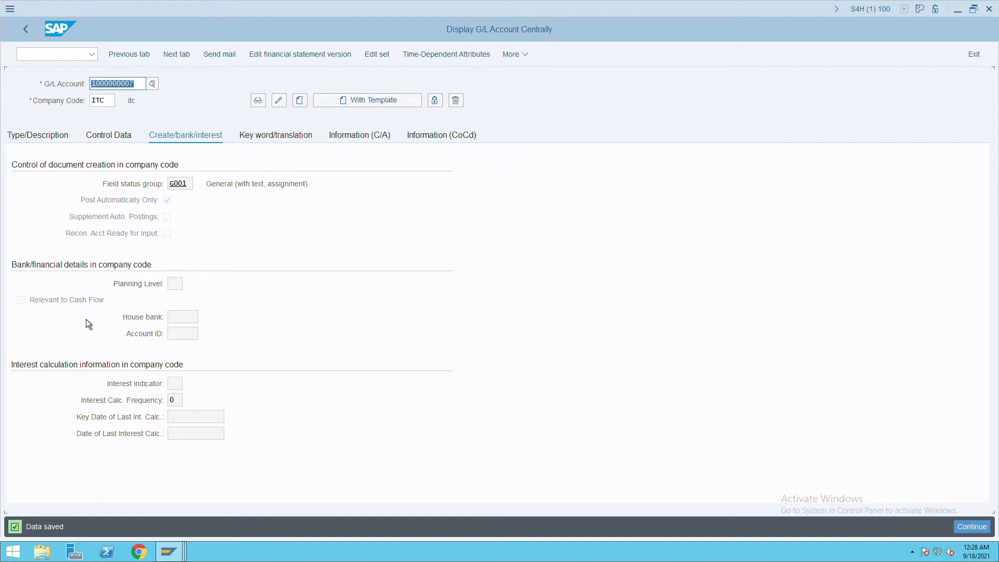
Start a third new G/L account in company code ITC, using the number starting with 2 and ending in 4.
{"action": "left_click", "coordinate": [137, 85]}
{"action": "key", "text": "BackSpace"}
{"action": "key", "text": "BackSpace"}
{"action": "key", "text": "BackSpace"}
{"action": "key", "text": "BackSpace"}
{"action": "key", "text": "BackSpace"}
{"action": "key", "text": "BackSpace"}
{"action": "key", "text": "BackSpace"}
{"action": "key", "text": "BackSpace"}
{"action": "key", "text": "BackSpace"}
{"action": "key", "text": "BackSpace"}
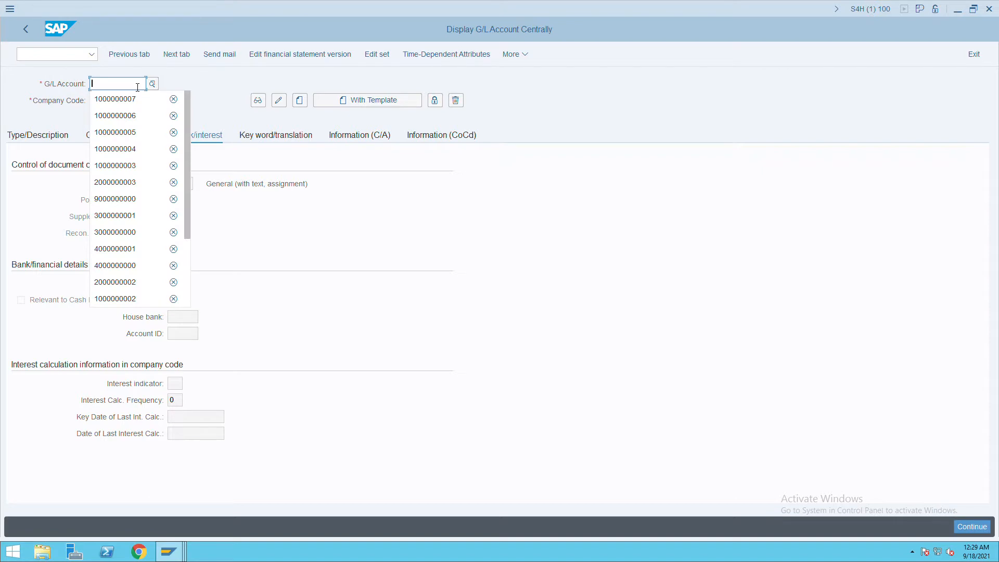
{"action": "type", "text": "2"}
{"action": "key", "text": "Down"}
{"action": "key", "text": "Return"}
{"action": "left_click", "coordinate": [137, 87]}
{"action": "key", "text": "BackSpace"}
{"action": "type", "text": "4"}
{"action": "key", "text": "Return"}
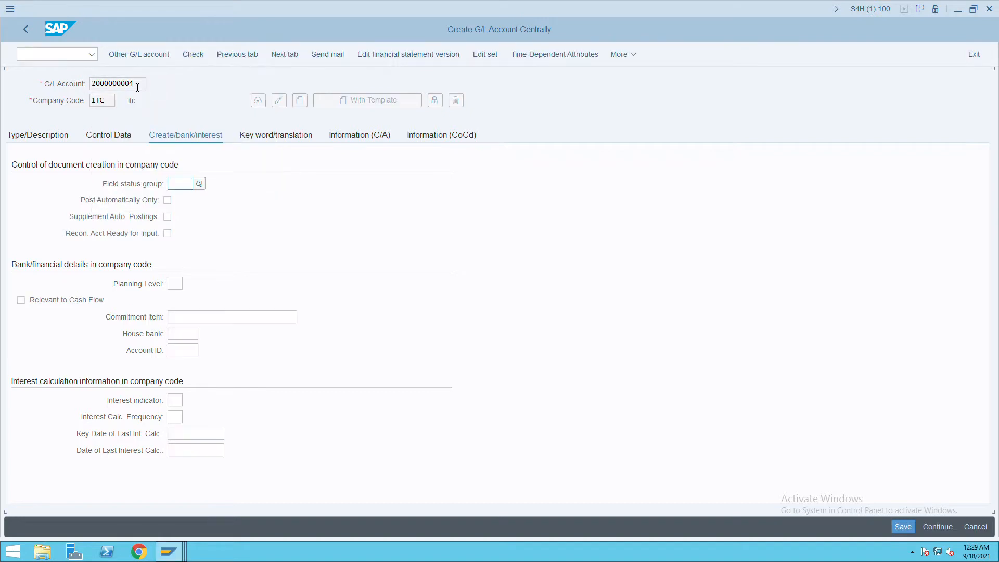
Classify the third new G/L account as a Balance Sheet Account in account group LIAB liability.
{"action": "left_click", "coordinate": [53, 145]}
{"action": "left_click", "coordinate": [206, 189]}
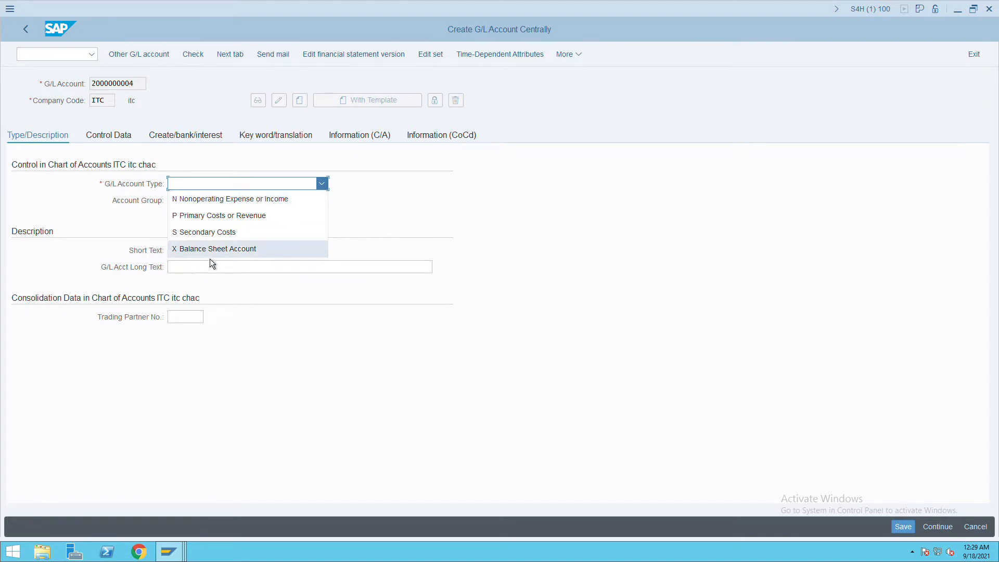
{"action": "left_click", "coordinate": [210, 254]}
{"action": "left_click", "coordinate": [207, 206]}
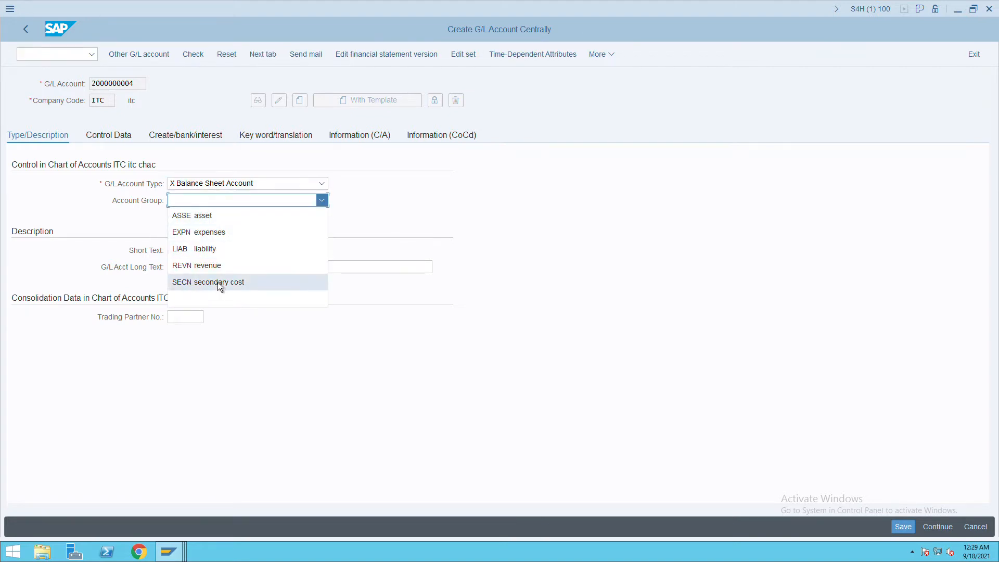
{"action": "left_click", "coordinate": [206, 248]}
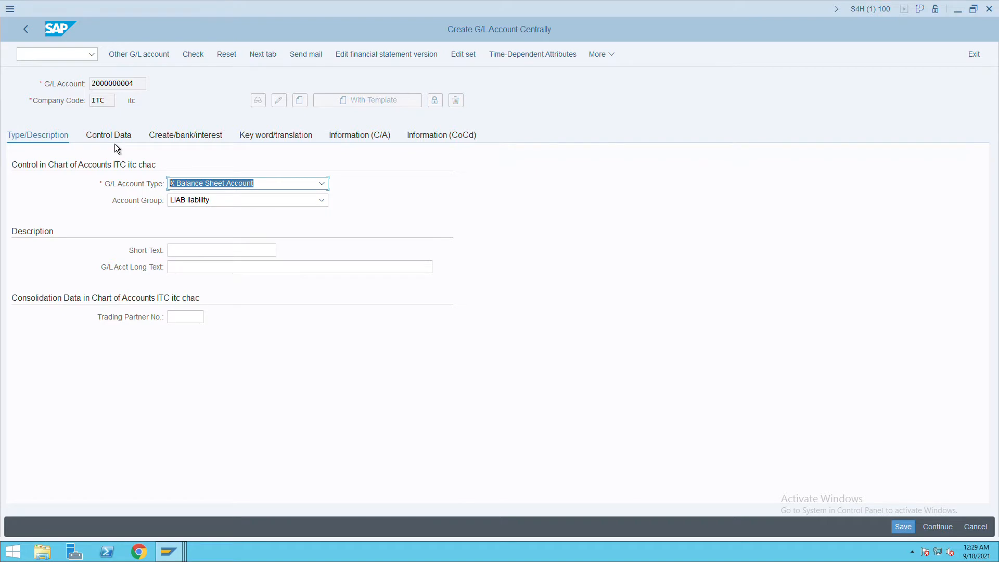
Enter "GR/IR" as both the short text and the long text of the liability account.
{"action": "left_click", "coordinate": [200, 249]}
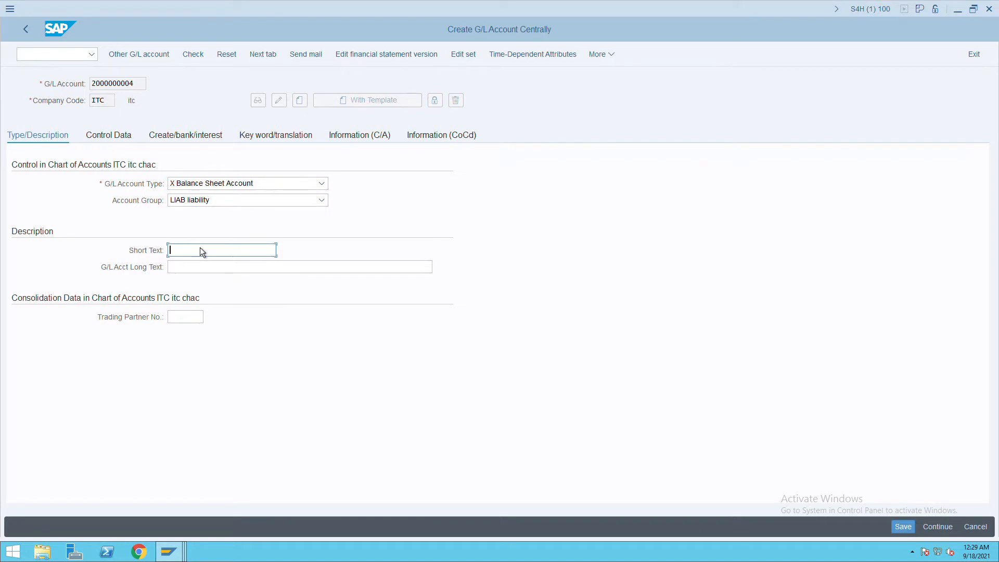
{"action": "type", "text": "GR/IR"}
{"action": "left_click_drag", "start_coordinate": [210, 254], "coordinate": [138, 260]}
{"action": "left_click", "coordinate": [196, 272]}
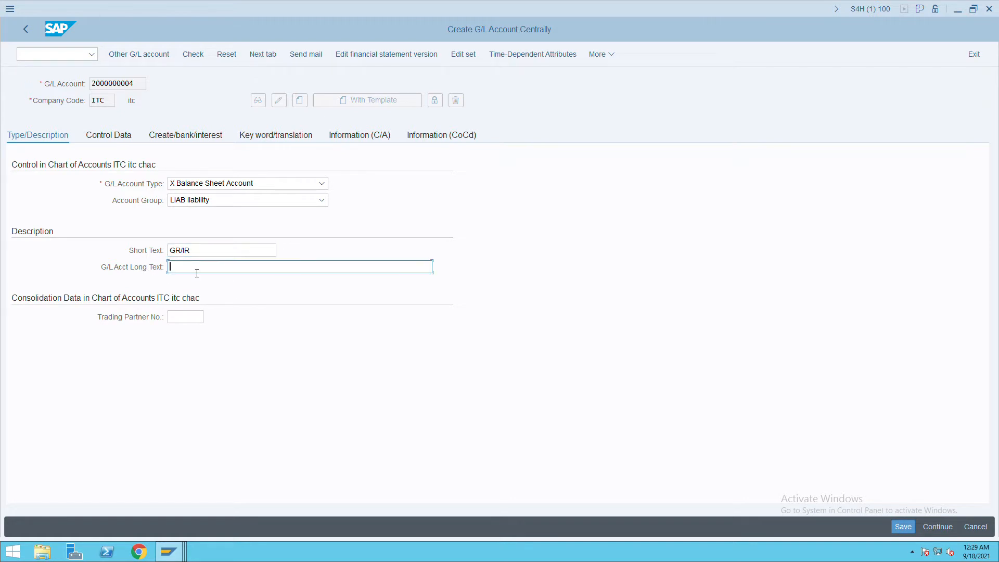
{"action": "key", "text": "ctrl+v"}
Set the sort key to 001 in the control data of the GR/IR account.
{"action": "left_click", "coordinate": [112, 139]}
{"action": "left_click", "coordinate": [180, 390]}
{"action": "type", "text": "001"}
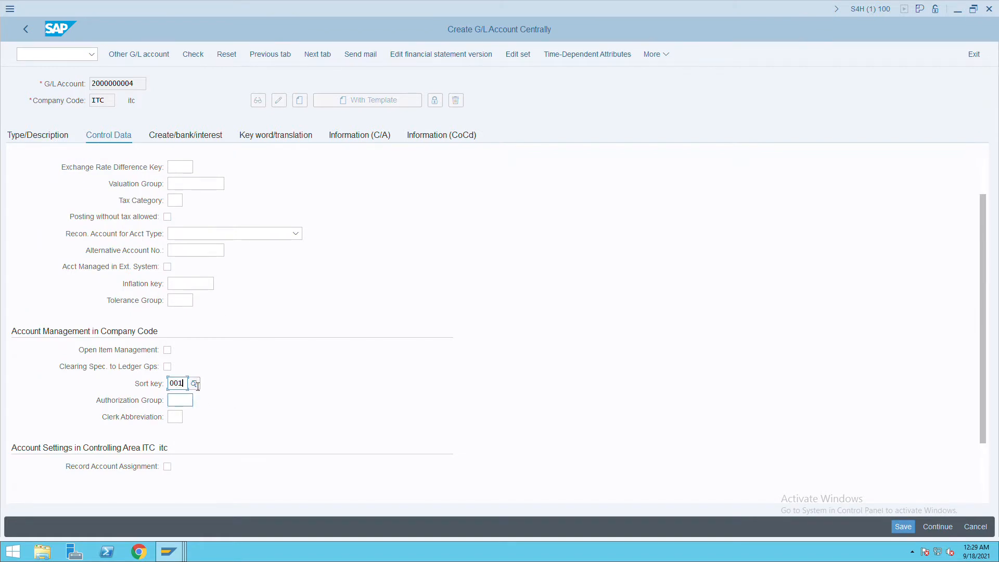
Give the GR/IR account field status group G001 with Post Automatically Only enabled, and save it despite the currency warning.
{"action": "left_click", "coordinate": [218, 142]}
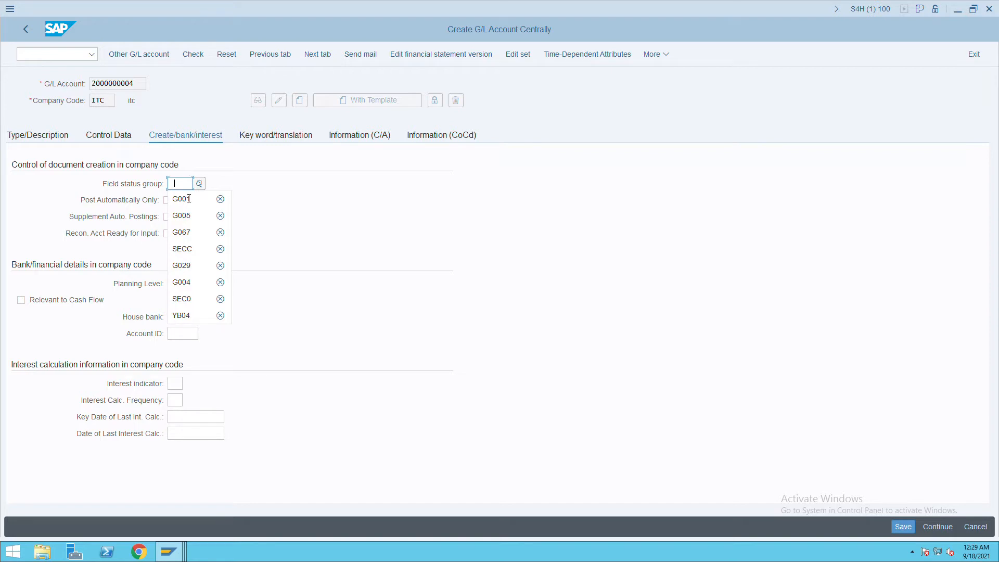
{"action": "left_click", "coordinate": [193, 208]}
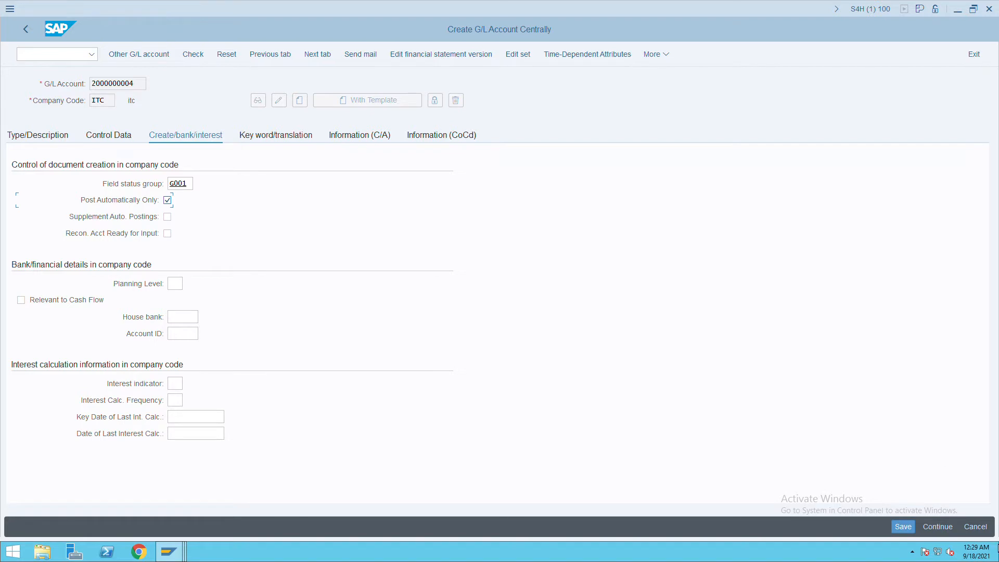
{"action": "left_click", "coordinate": [912, 533]}
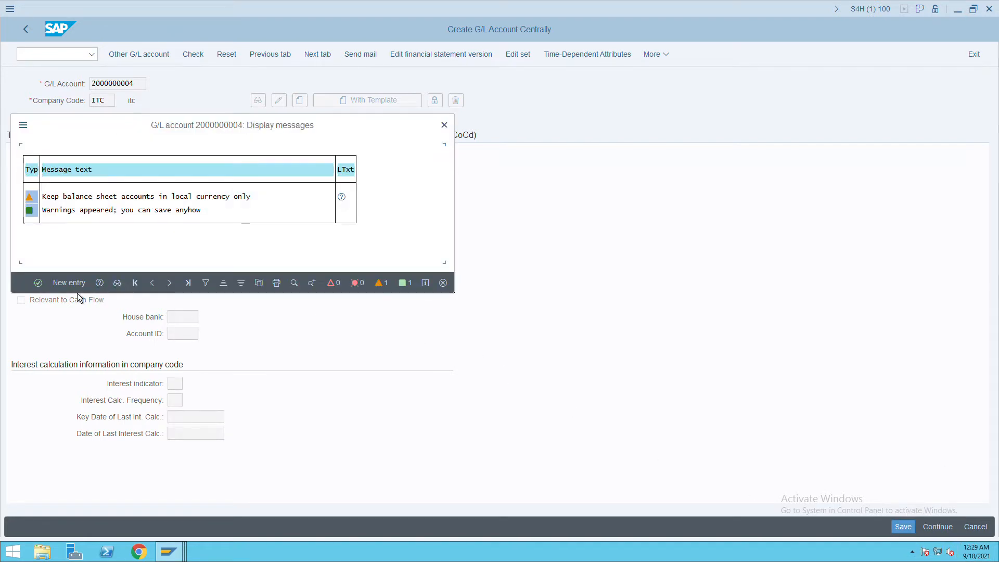
{"action": "left_click", "coordinate": [45, 289]}
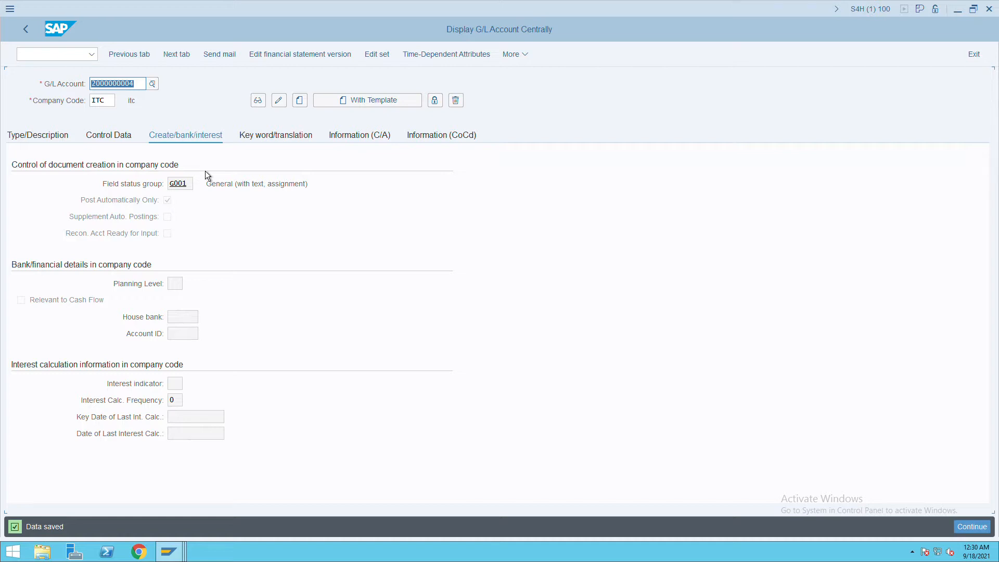
Open the Materials Management automatic posting procedures with transaction OBYC.
{"action": "left_click", "coordinate": [83, 57]}
{"action": "type", "text": "/nobyc"}
{"action": "key", "text": "Return"}
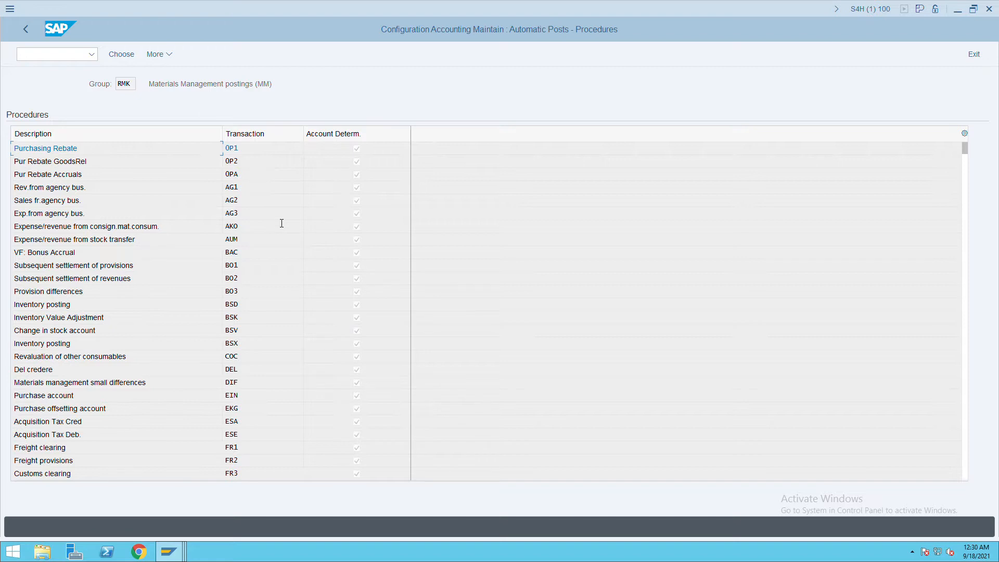
For Inventory posting (BSX) in chart of accounts ITC, base account determination on the valuation class and save the rule.
{"action": "scroll", "coordinate": [270, 296], "scroll_direction": "down", "scroll_amount": 2}
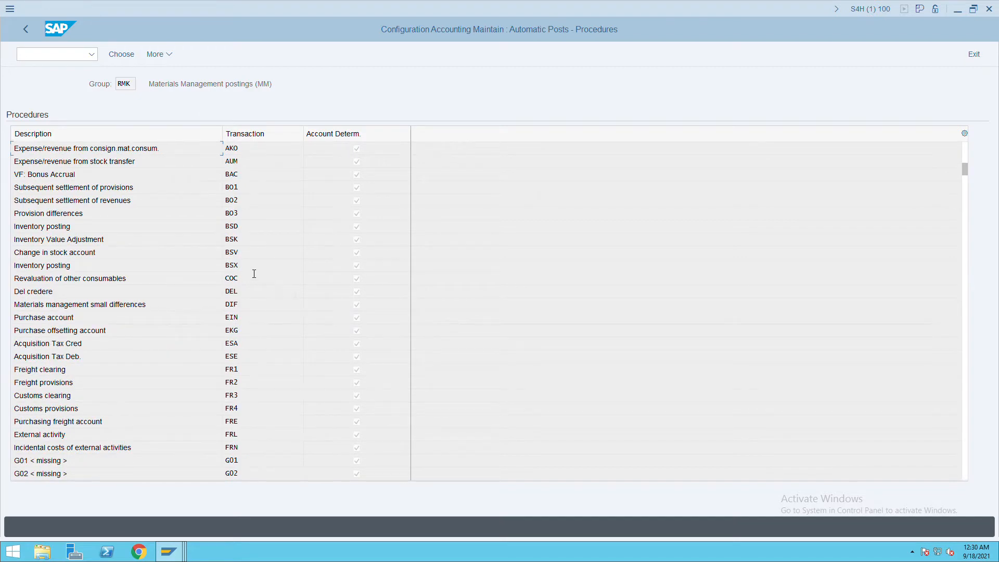
{"action": "double_click", "coordinate": [254, 272]}
{"action": "left_click", "coordinate": [295, 353]}
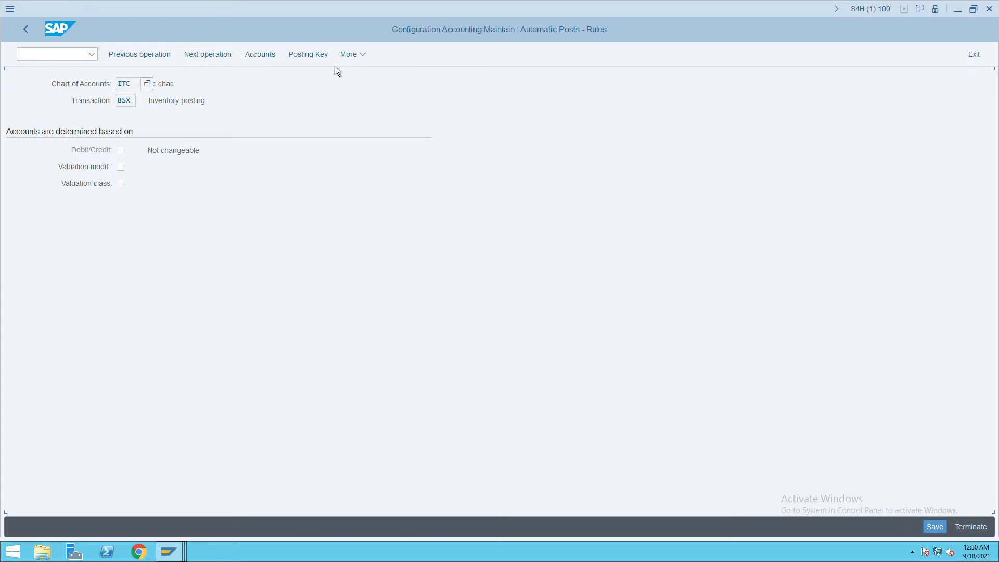
{"action": "left_click", "coordinate": [120, 183]}
{"action": "left_click", "coordinate": [943, 529]}
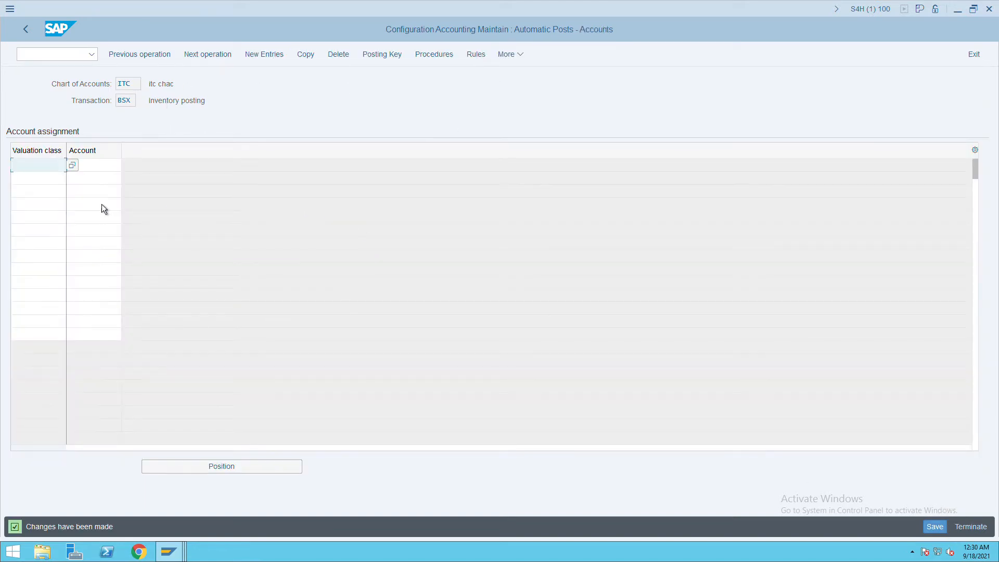
Enter valuation class ITCF in the first two rows of the BSX account assignment table.
{"action": "left_click", "coordinate": [75, 169]}
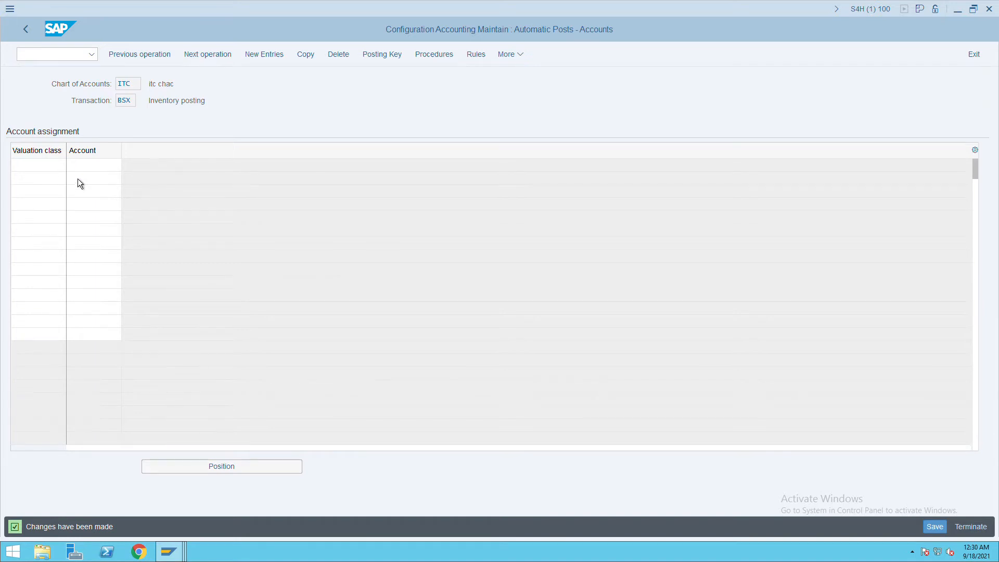
{"action": "left_click_drag", "start_coordinate": [280, 145], "coordinate": [279, 245]}
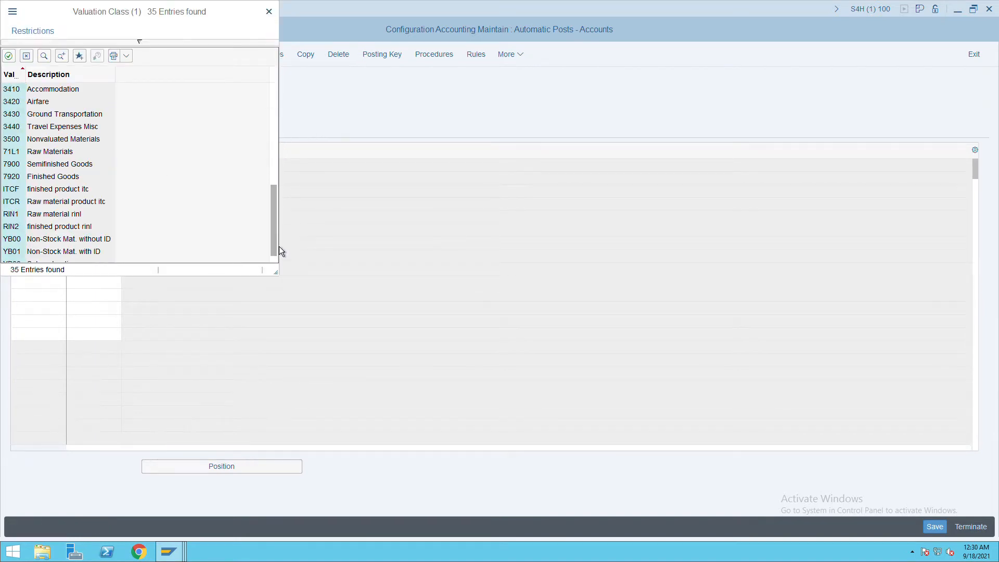
{"action": "double_click", "coordinate": [29, 190]}
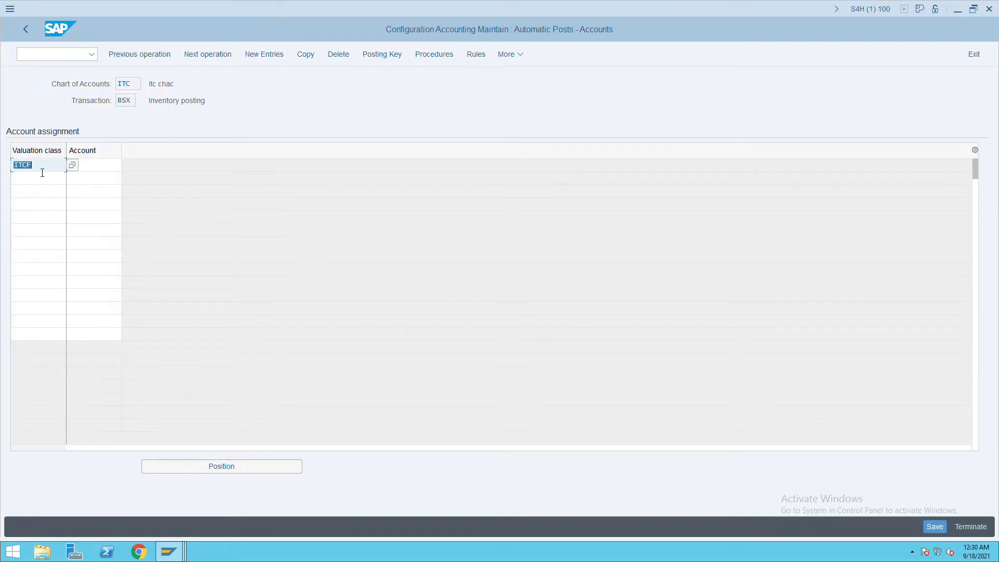
{"action": "key", "text": "Down"}
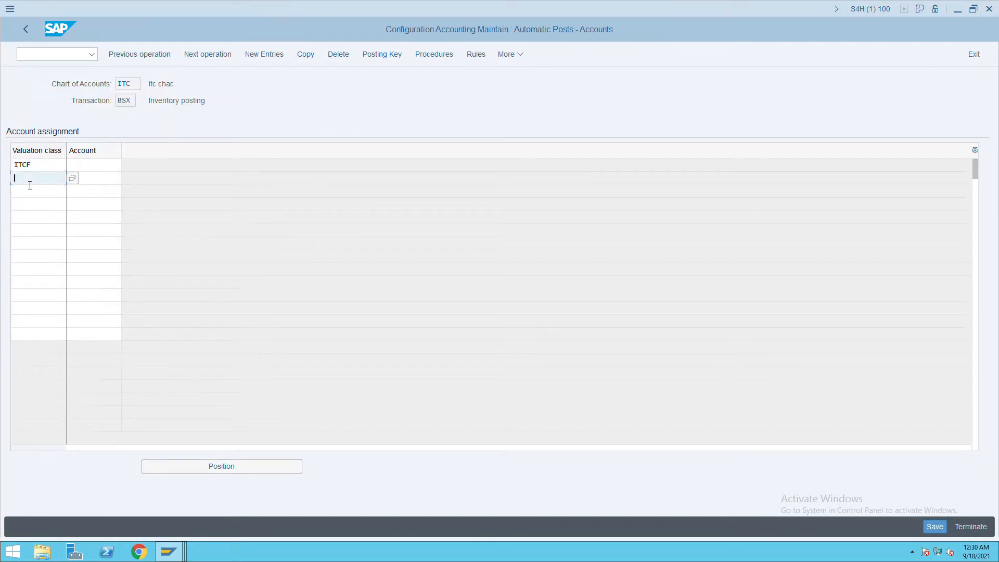
{"action": "type", "text": "ITCF"}
Assign the "finehsed goods" G/L account to the first ITCF row, choosing it from the ITC account list.
{"action": "left_click", "coordinate": [92, 171]}
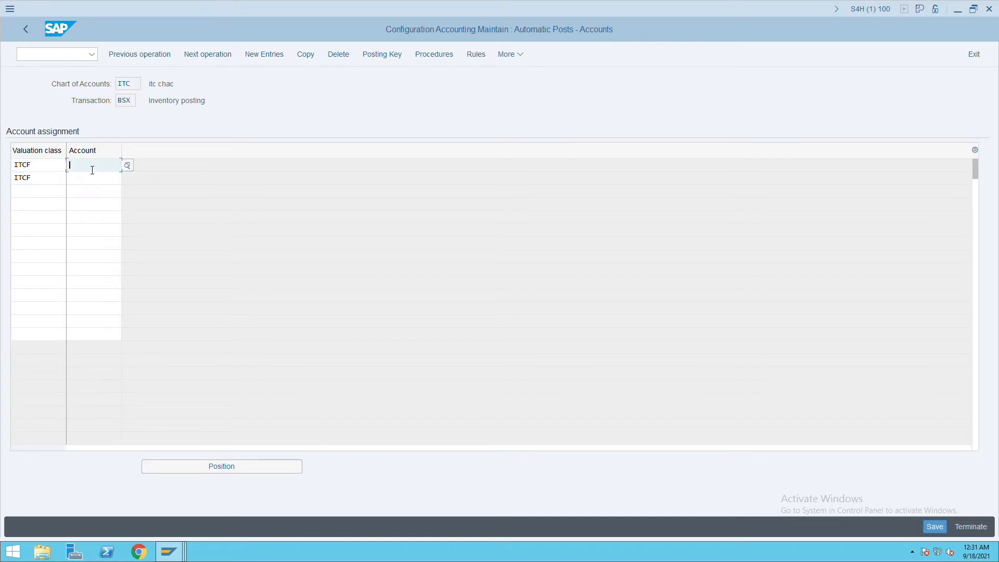
{"action": "key", "text": "F4"}
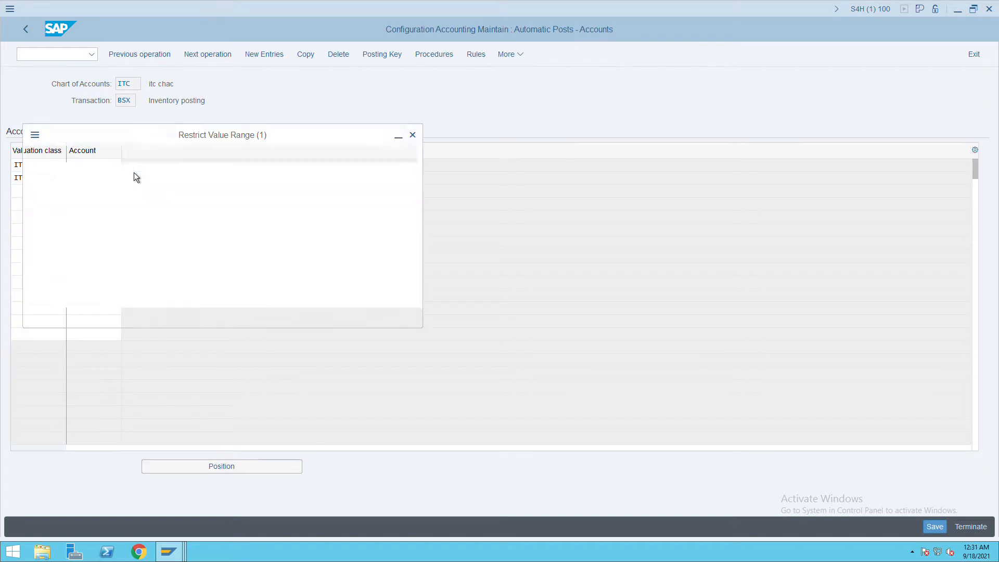
{"action": "left_click", "coordinate": [259, 320]}
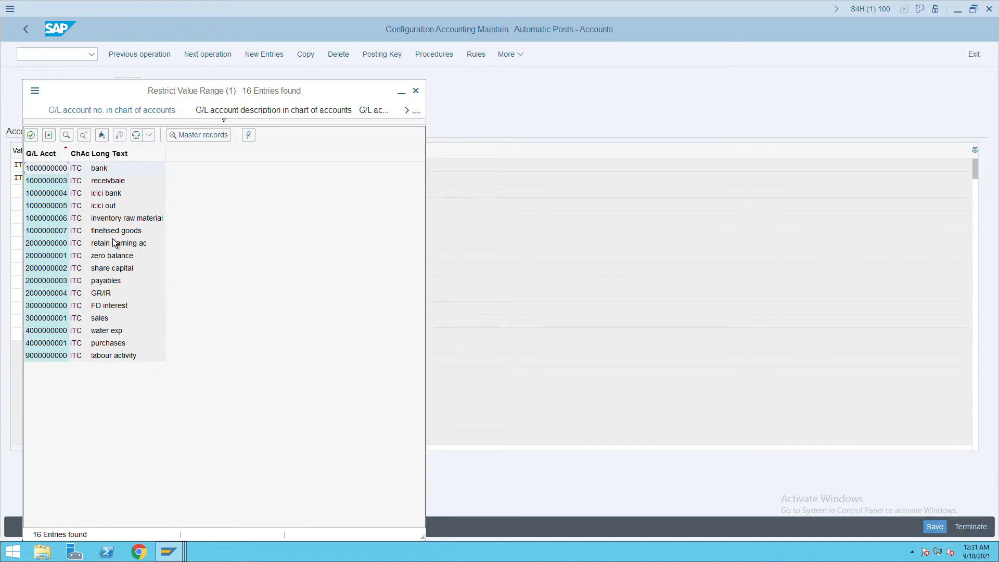
{"action": "double_click", "coordinate": [115, 237]}
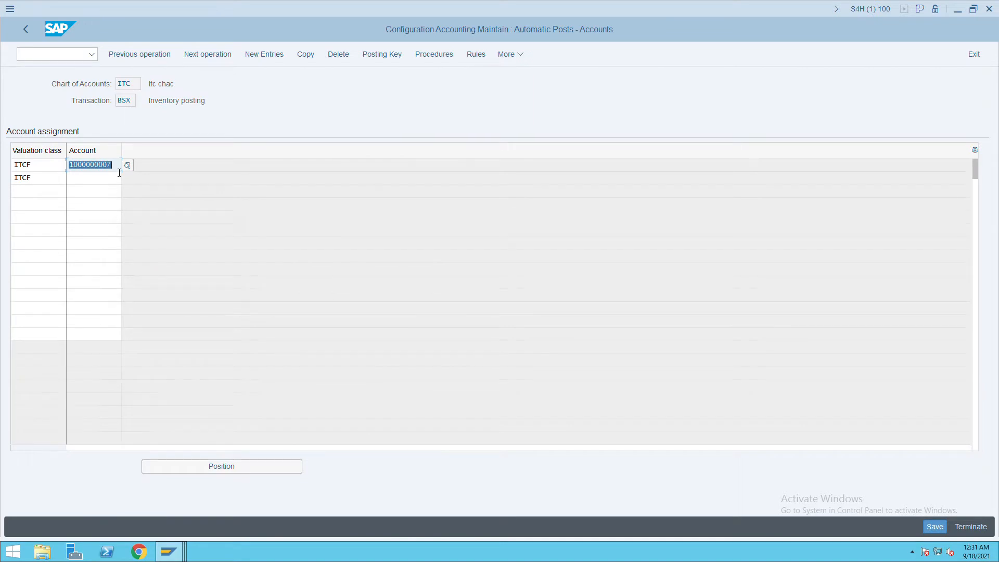
Change the second row's valuation class to ITCR and assign the "inventory raw material" G/L account to it.
{"action": "left_click", "coordinate": [43, 185]}
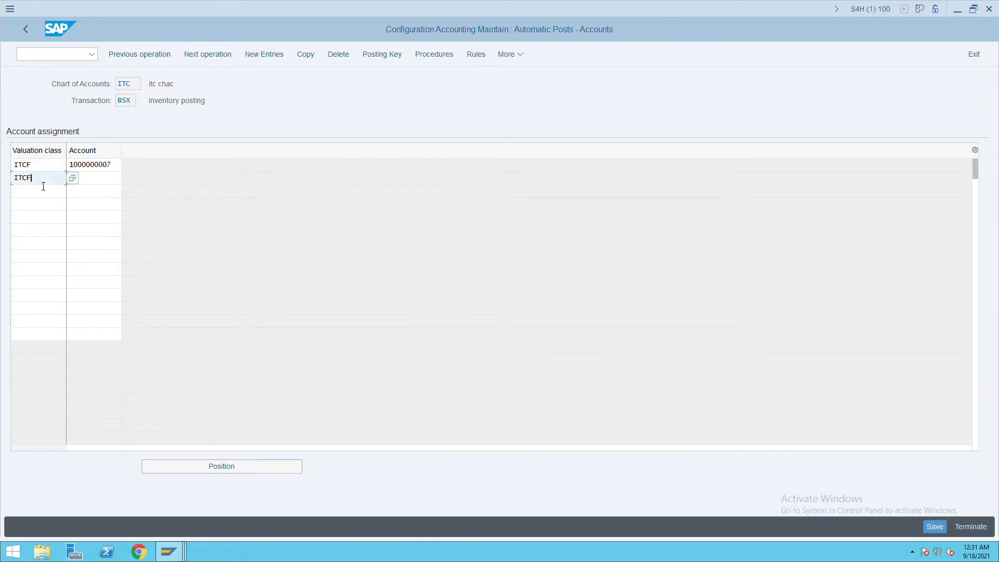
{"action": "key", "text": "BackSpace"}
{"action": "type", "text": "R"}
{"action": "left_click_drag", "start_coordinate": [119, 166], "coordinate": [64, 166]}
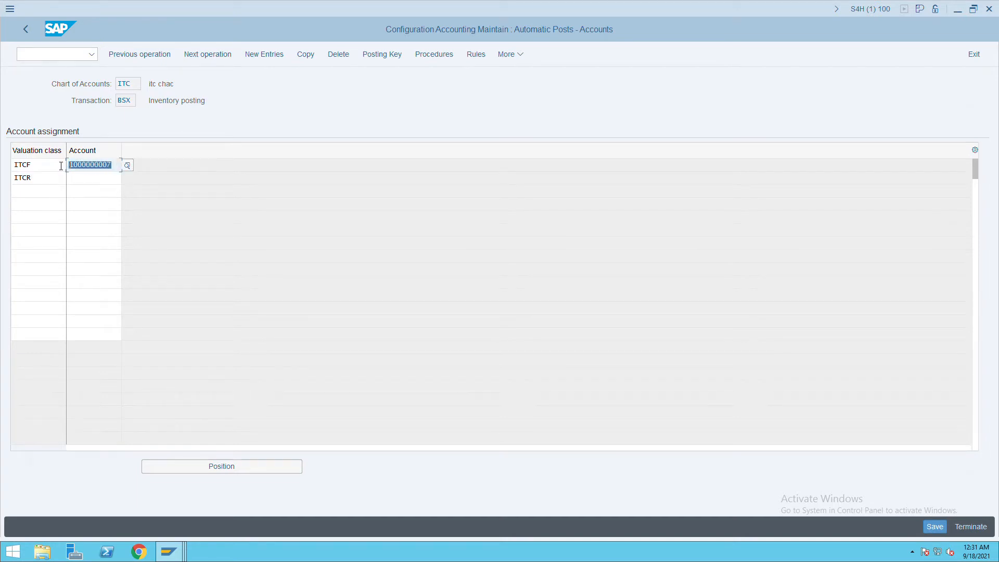
{"action": "key", "text": "ctrl+c"}
{"action": "left_click", "coordinate": [77, 186]}
{"action": "key", "text": "ctrl+v"}
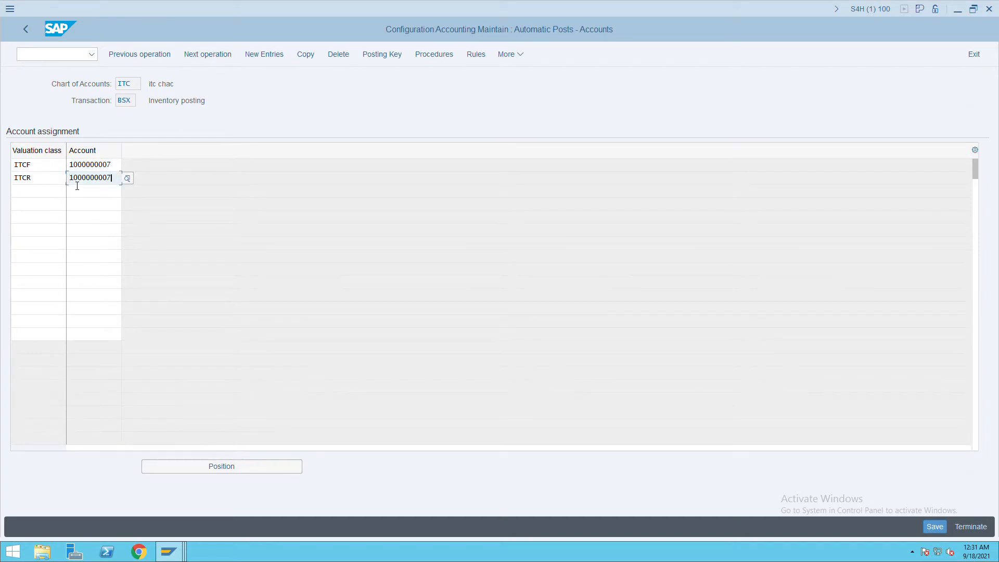
{"action": "key", "text": "BackSpace"}
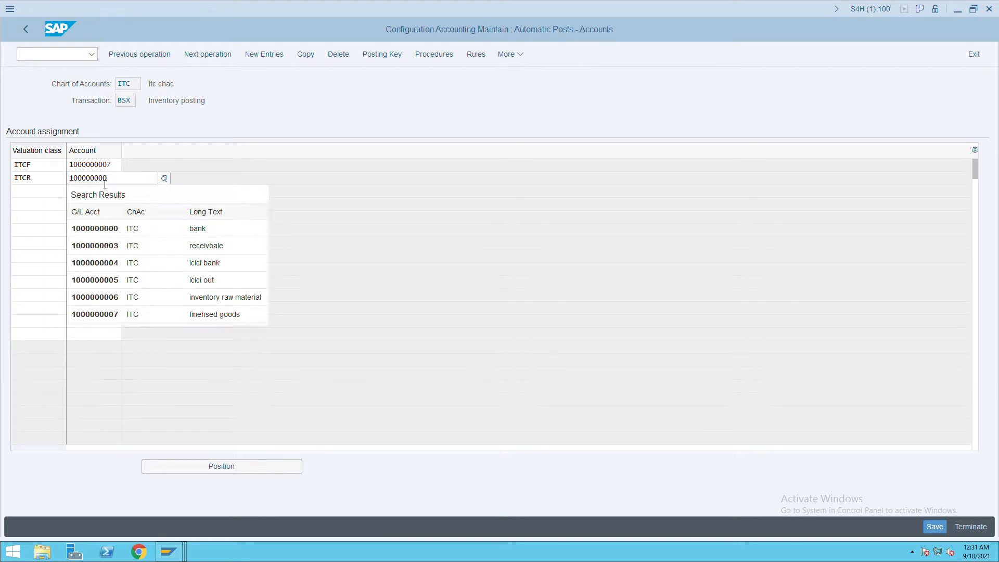
{"action": "type", "text": "6"}
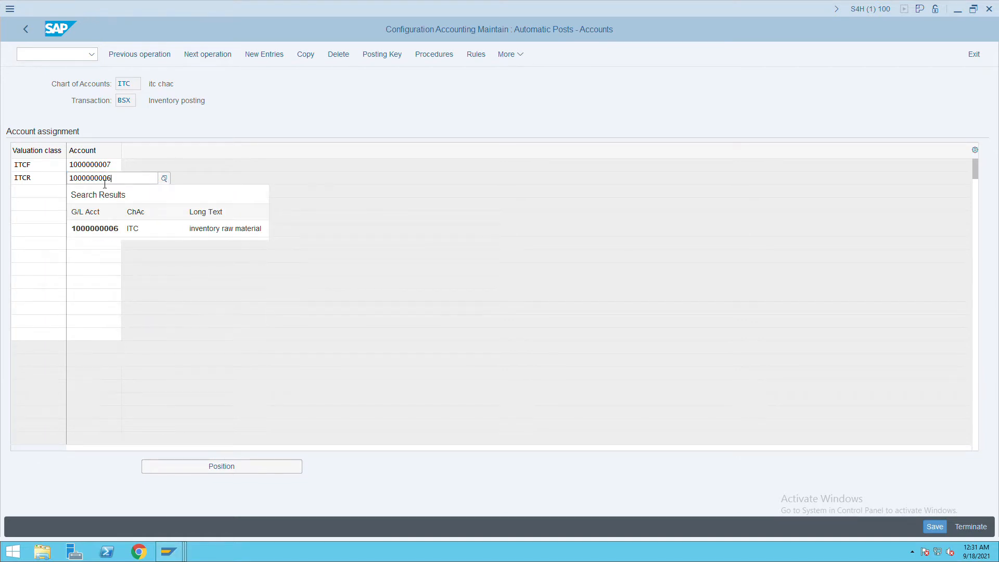
Confirm and save the ITCF and ITCR account assignments for inventory posting (BSX), and return to the procedures list.
{"action": "left_click", "coordinate": [123, 234]}
{"action": "key", "text": "Return"}
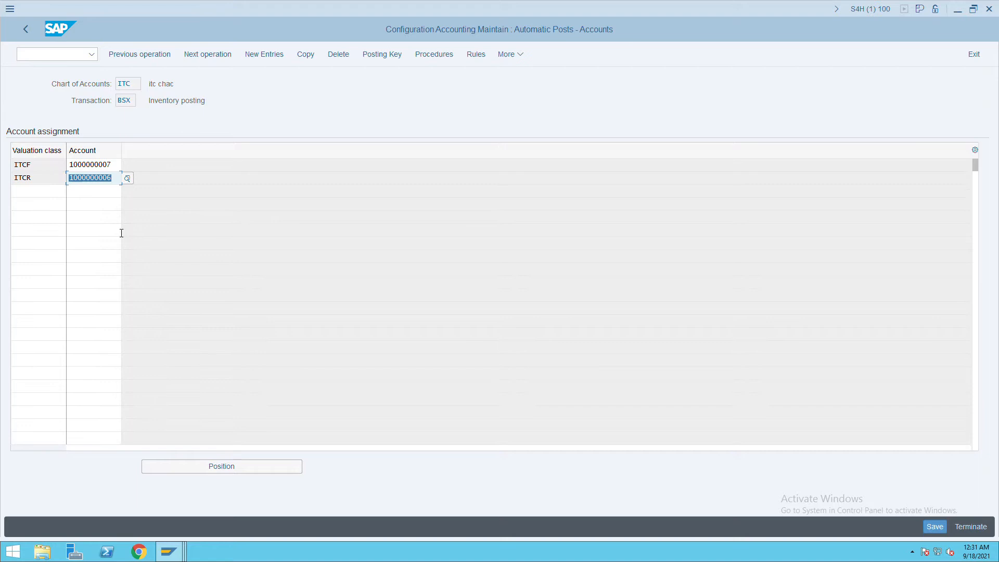
{"action": "left_click", "coordinate": [928, 531]}
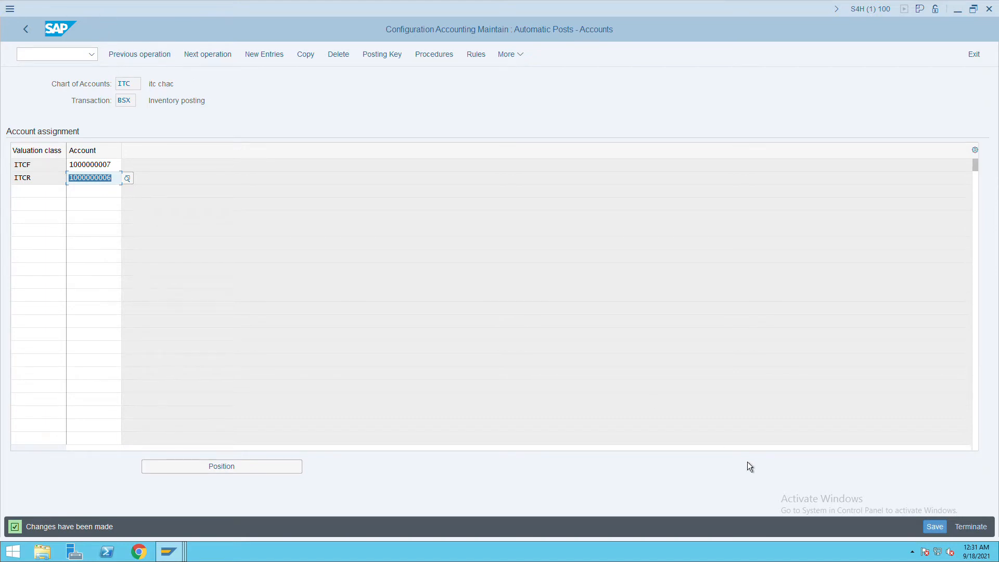
{"action": "left_click", "coordinate": [937, 528]}
{"action": "left_click", "coordinate": [28, 32]}
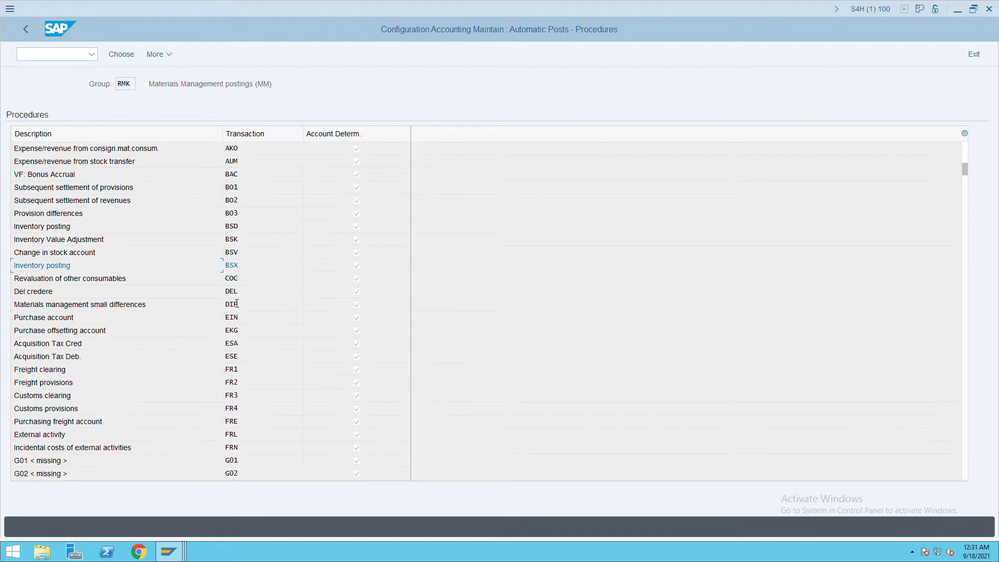
Open the GR/IR clearing account (WRX) procedure and save its account determination rule without selecting any criteria.
{"action": "scroll", "coordinate": [262, 374], "scroll_direction": "down", "scroll_amount": 5}
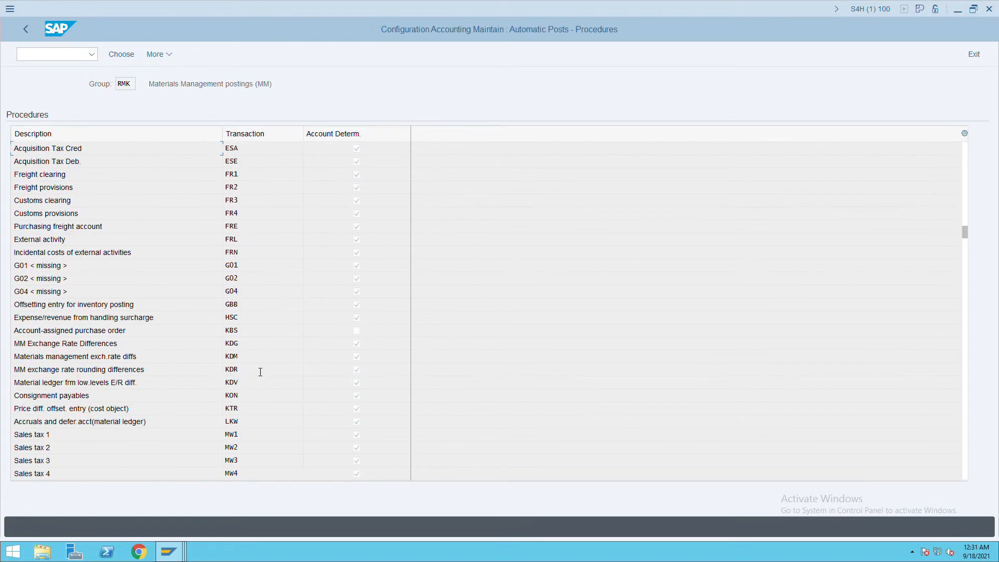
{"action": "scroll", "coordinate": [260, 371], "scroll_direction": "down", "scroll_amount": 7}
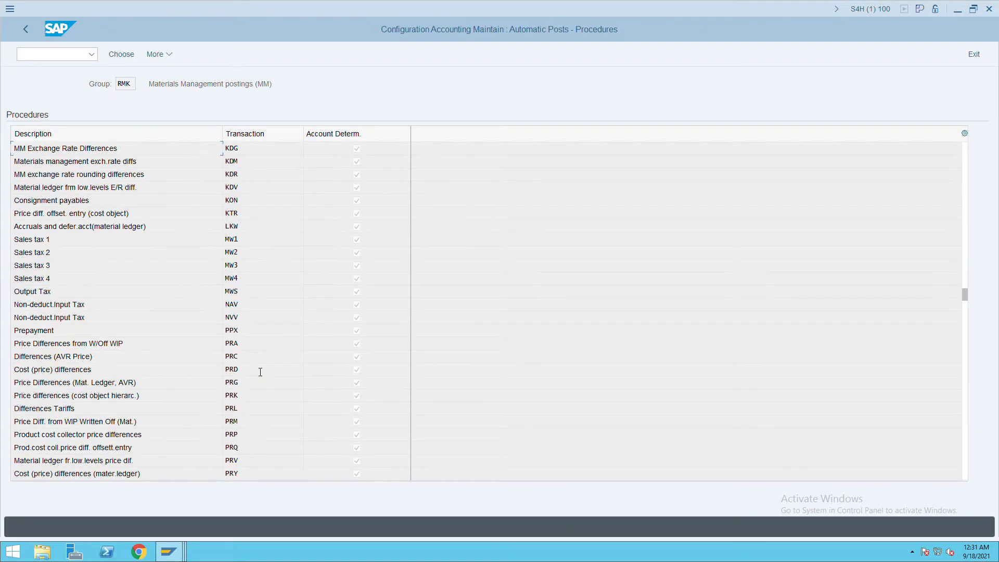
{"action": "scroll", "coordinate": [260, 372], "scroll_direction": "down", "scroll_amount": 7}
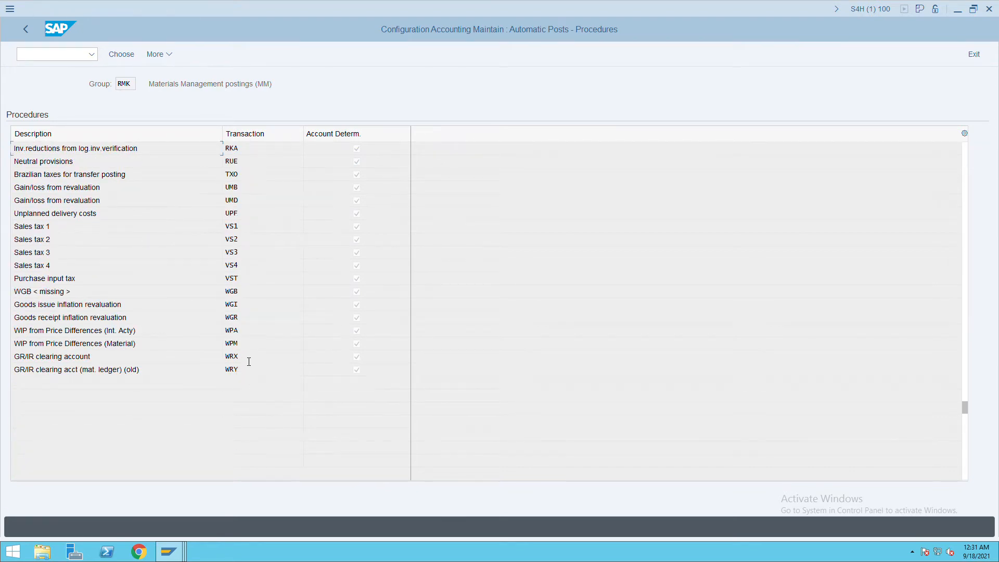
{"action": "double_click", "coordinate": [249, 359]}
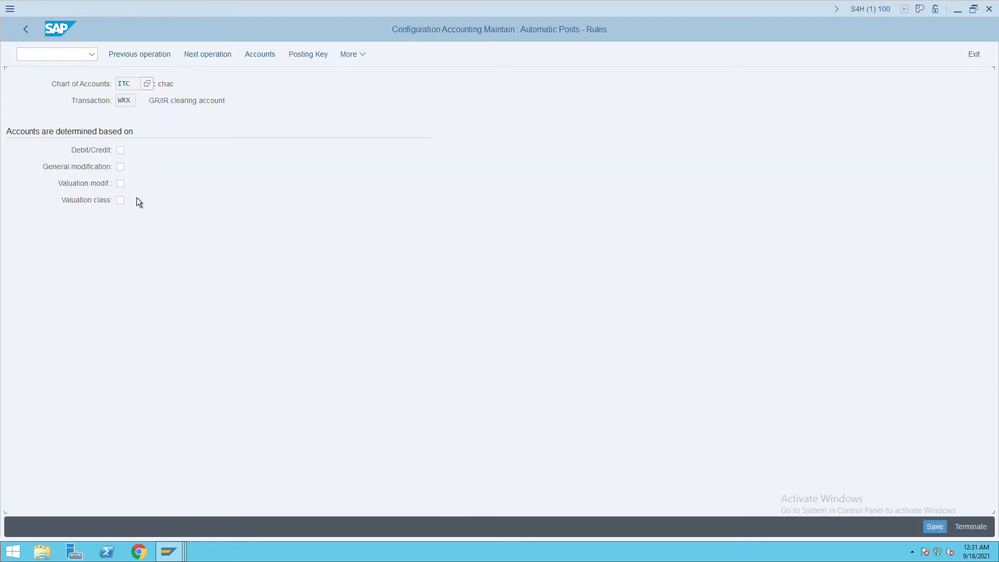
{"action": "left_click", "coordinate": [127, 210]}
{"action": "left_click", "coordinate": [936, 528]}
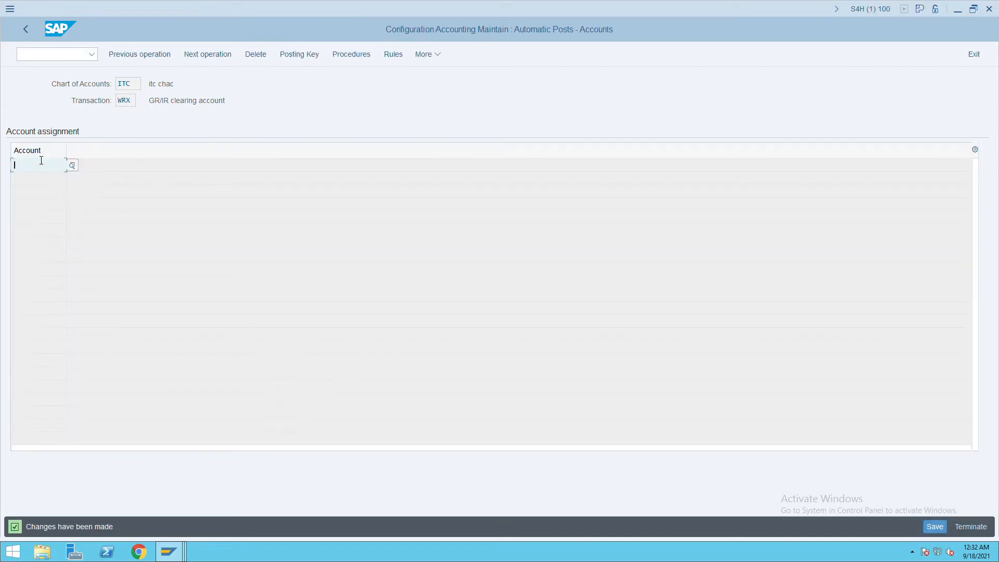
Assign the GR/IR G/L account from the ITC account list to transaction WRX and save the assignment.
{"action": "key", "text": "F4"}
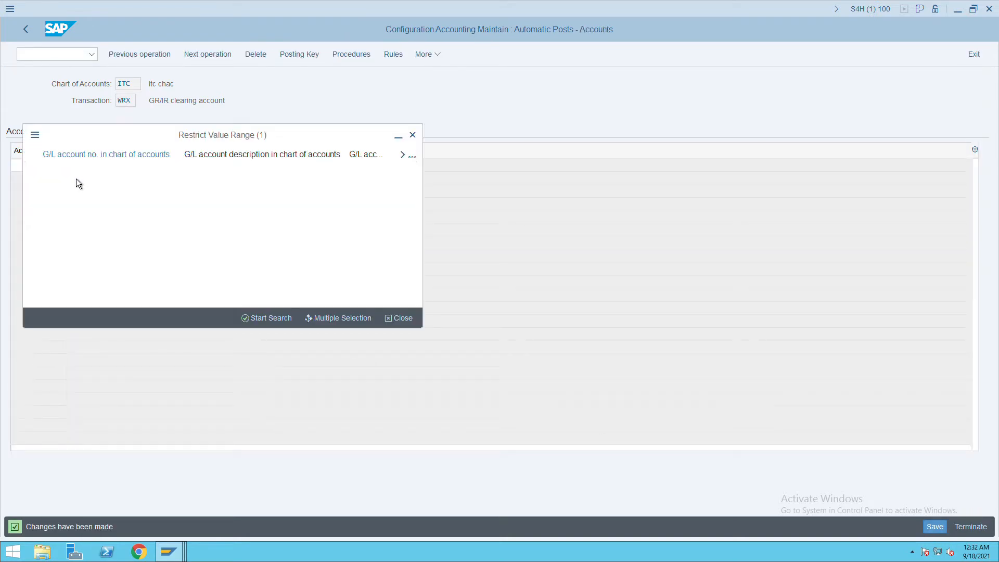
{"action": "left_click", "coordinate": [247, 325]}
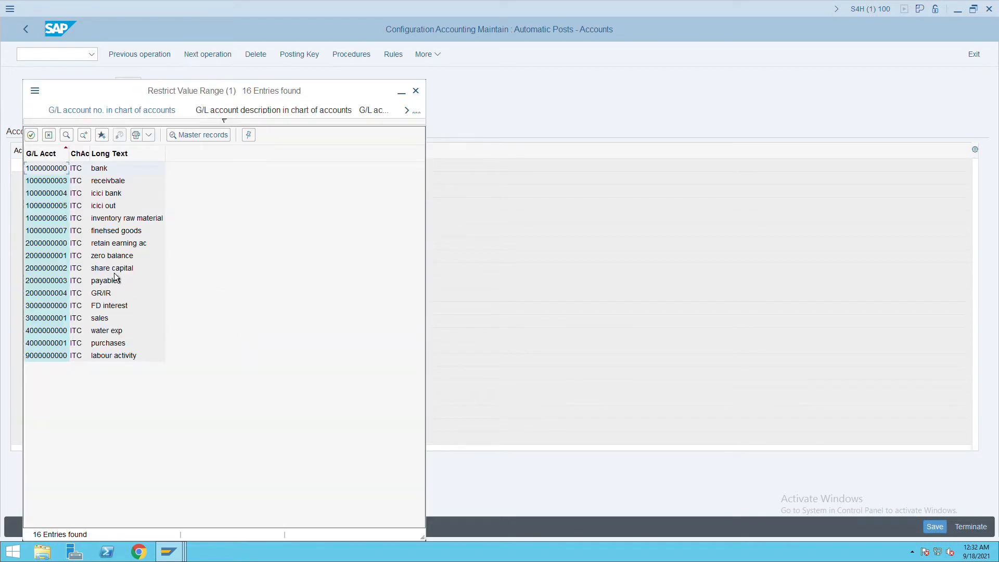
{"action": "double_click", "coordinate": [111, 300]}
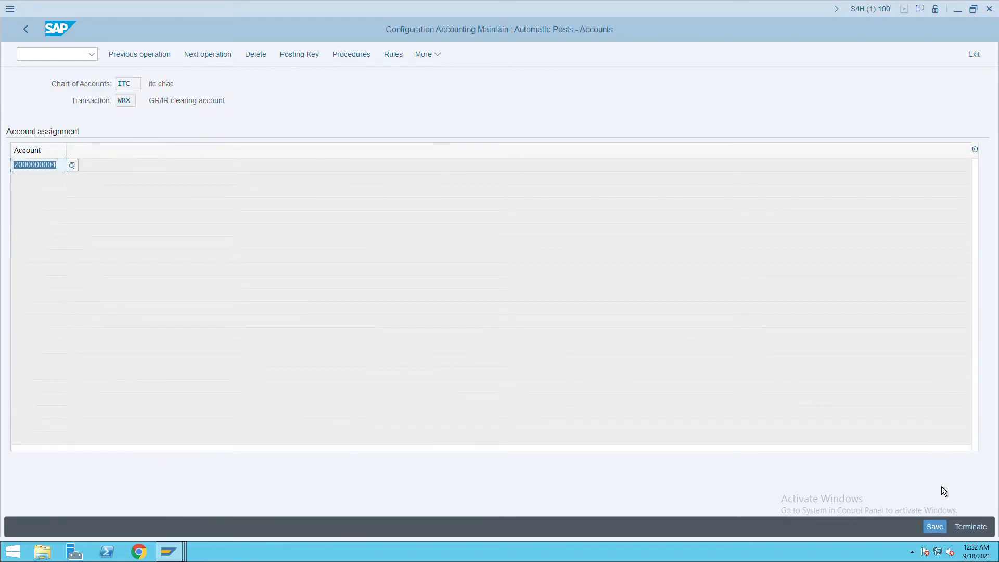
{"action": "left_click", "coordinate": [935, 526]}
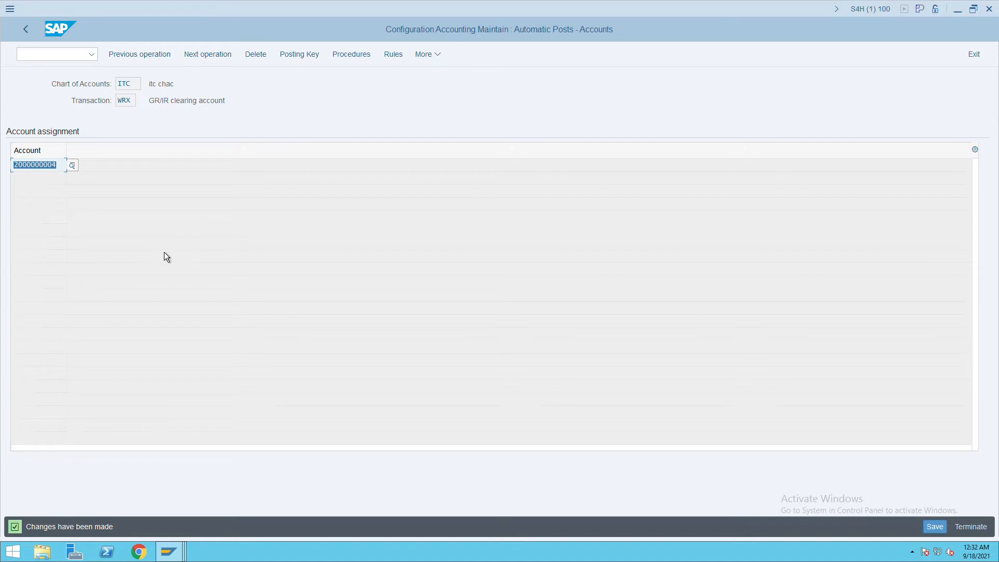
Go to the ABAP Editor with transaction SE38 and run a syntax check on program rm07cufa.
{"action": "left_click", "coordinate": [50, 57]}
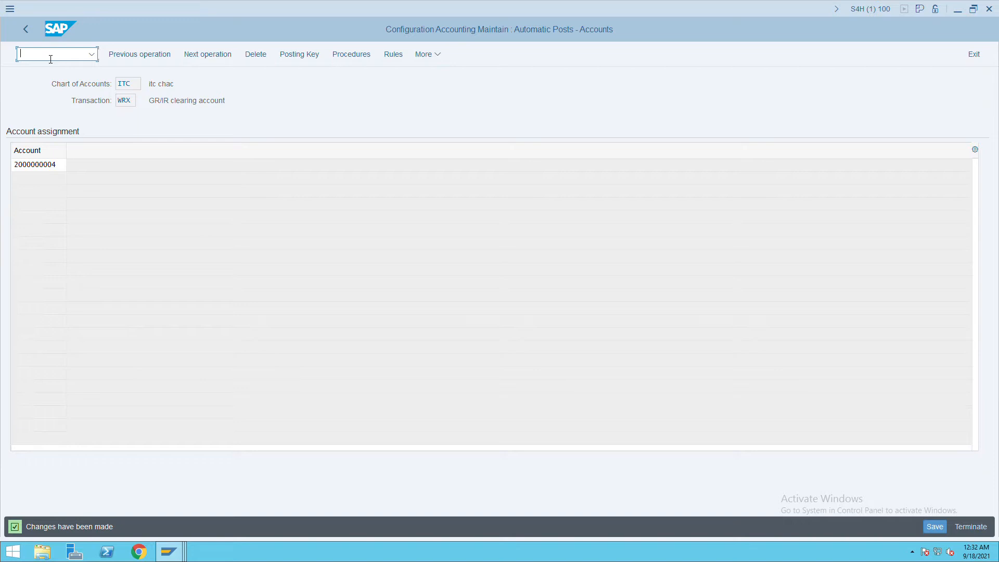
{"action": "type", "text": "/nse38"}
{"action": "key", "text": "Return"}
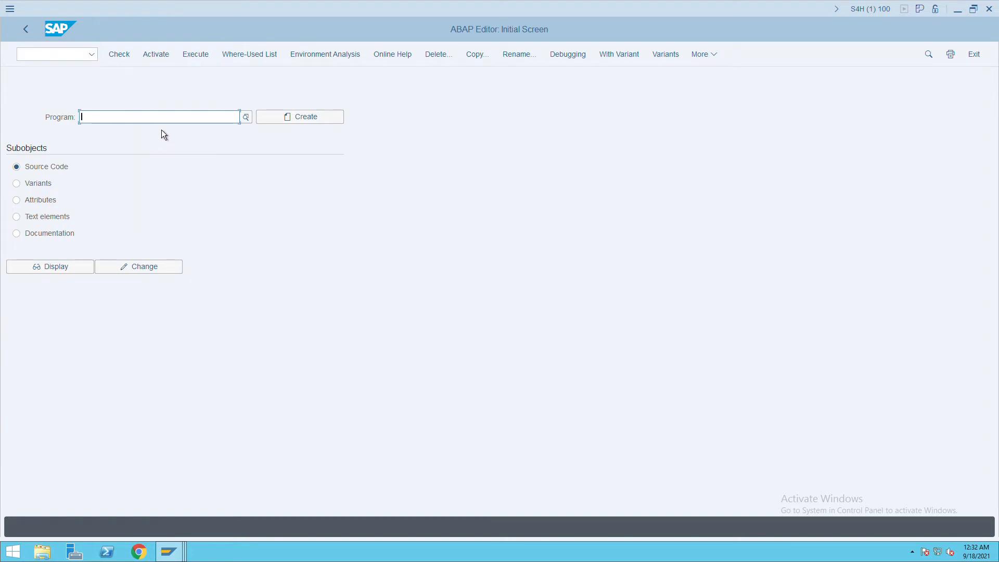
{"action": "left_click", "coordinate": [158, 121]}
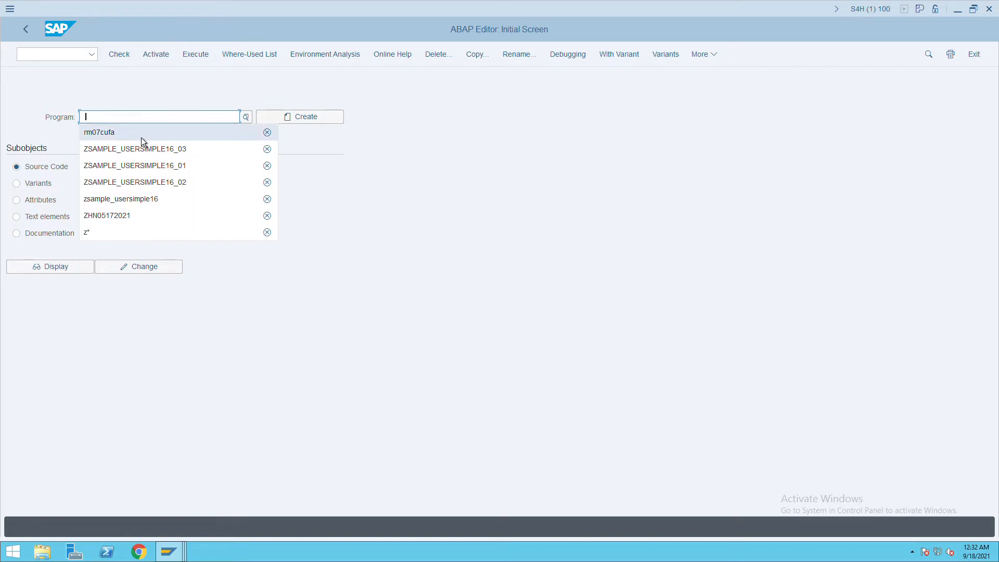
{"action": "left_click", "coordinate": [141, 137]}
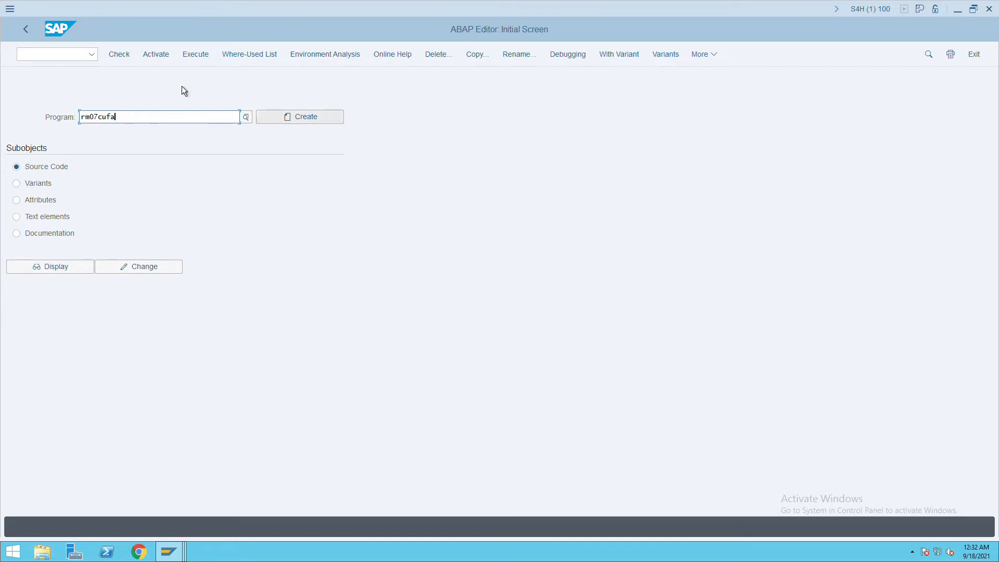
{"action": "left_click", "coordinate": [129, 61]}
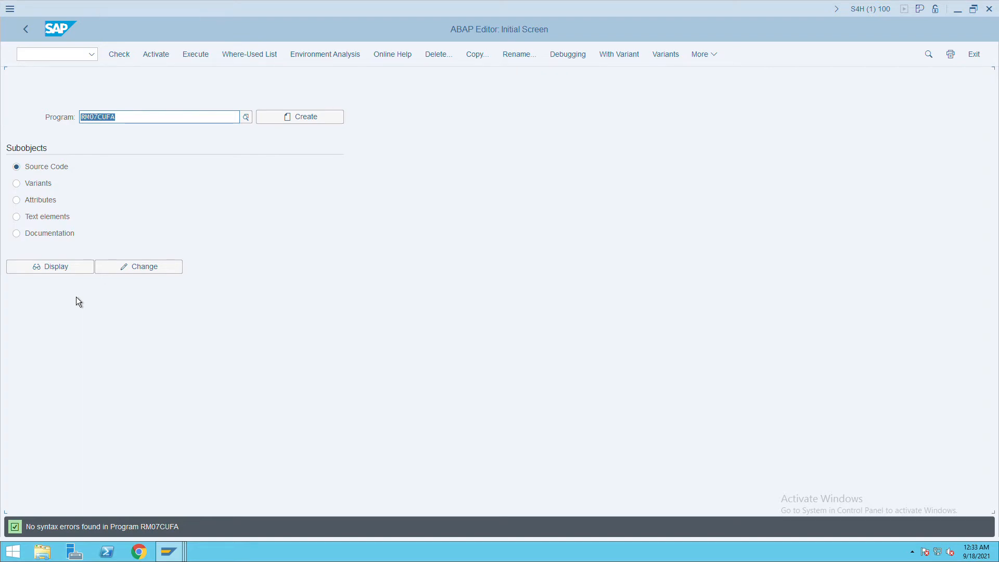
Leave the ABAP Editor and open central G/L account maintenance with transaction FS00.
{"action": "left_click", "coordinate": [74, 59]}
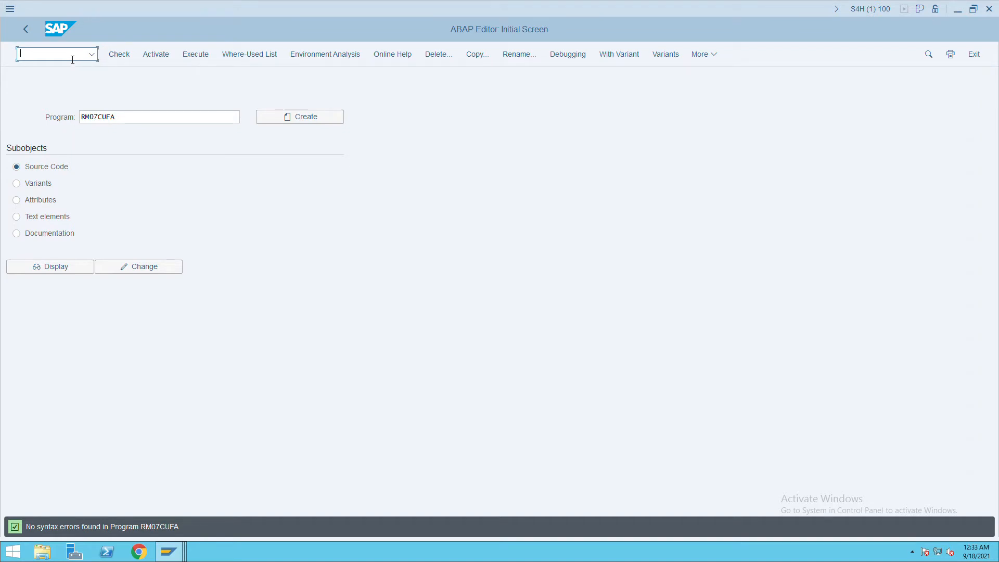
{"action": "type", "text": "/n"}
{"action": "key", "text": "Return"}
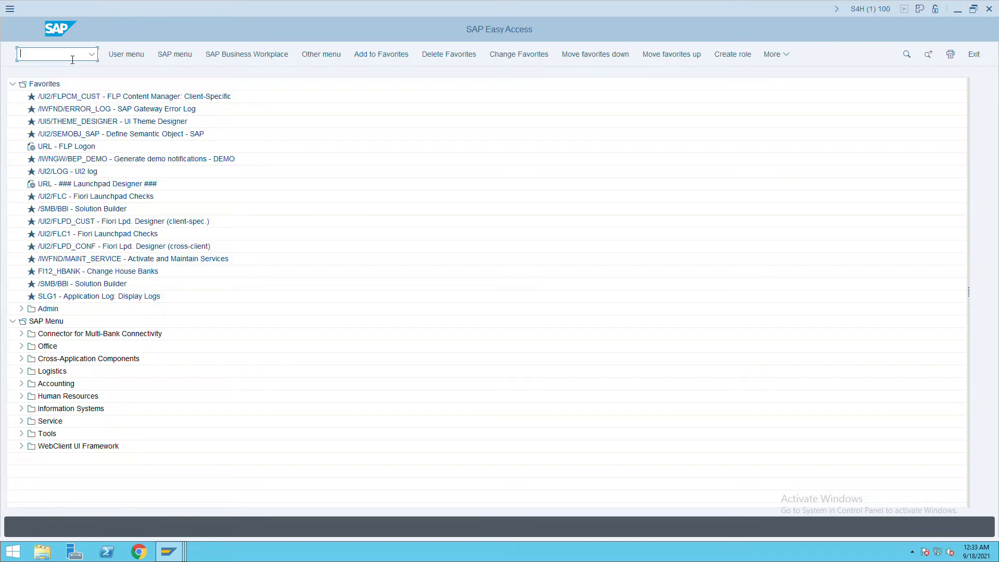
{"action": "type", "text": "fs00"}
{"action": "key", "text": "Return"}
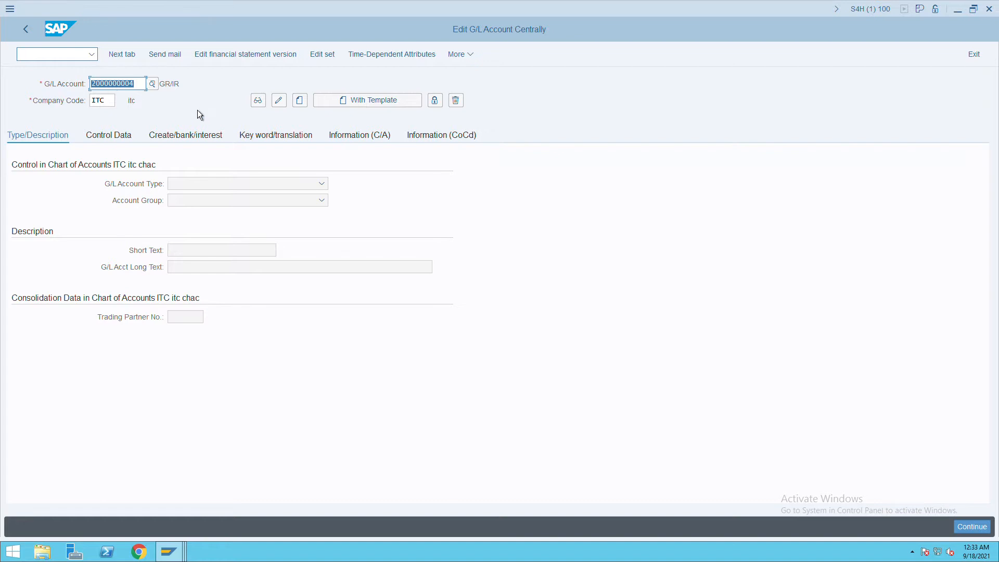
Start creating a G/L account in company code ITC, numbered one higher than the GR/IR account.
{"action": "left_click", "coordinate": [145, 86]}
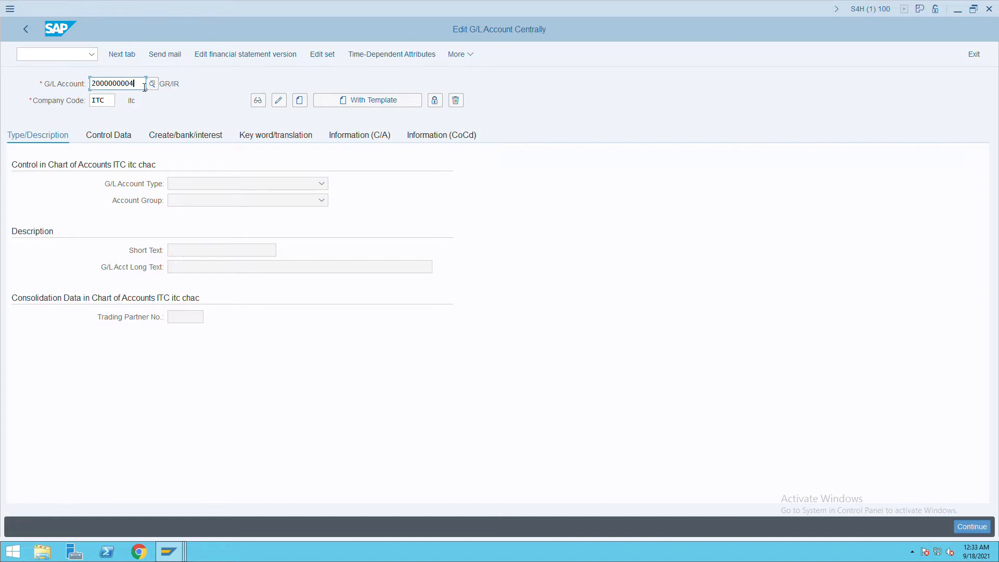
{"action": "key", "text": "BackSpace"}
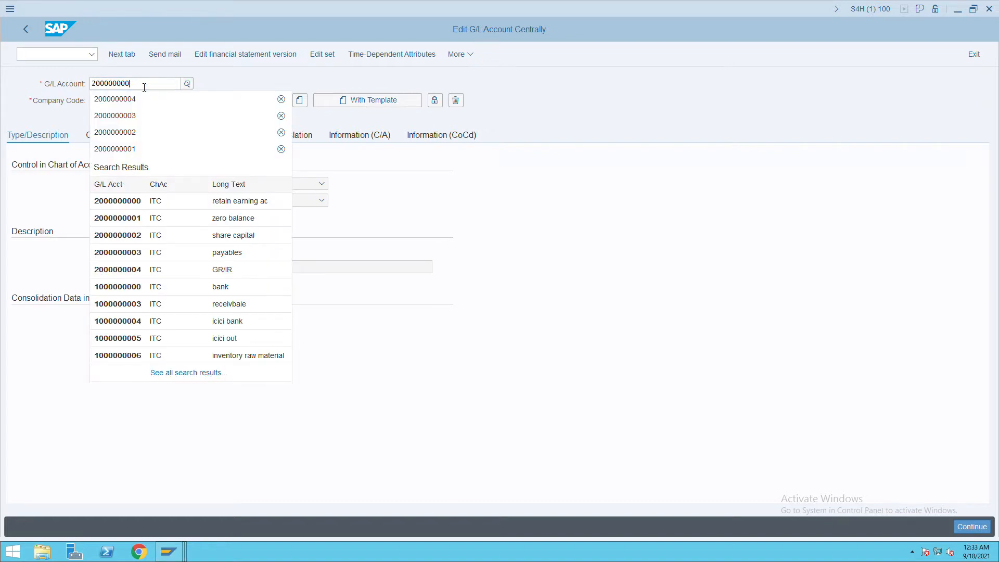
{"action": "type", "text": "5"}
{"action": "key", "text": "Return"}
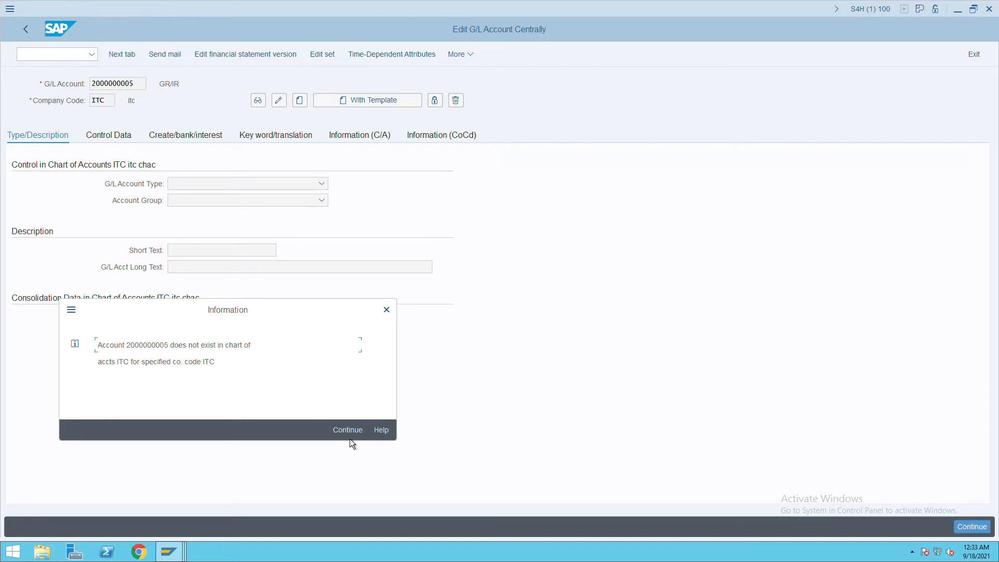
{"action": "left_click", "coordinate": [350, 439]}
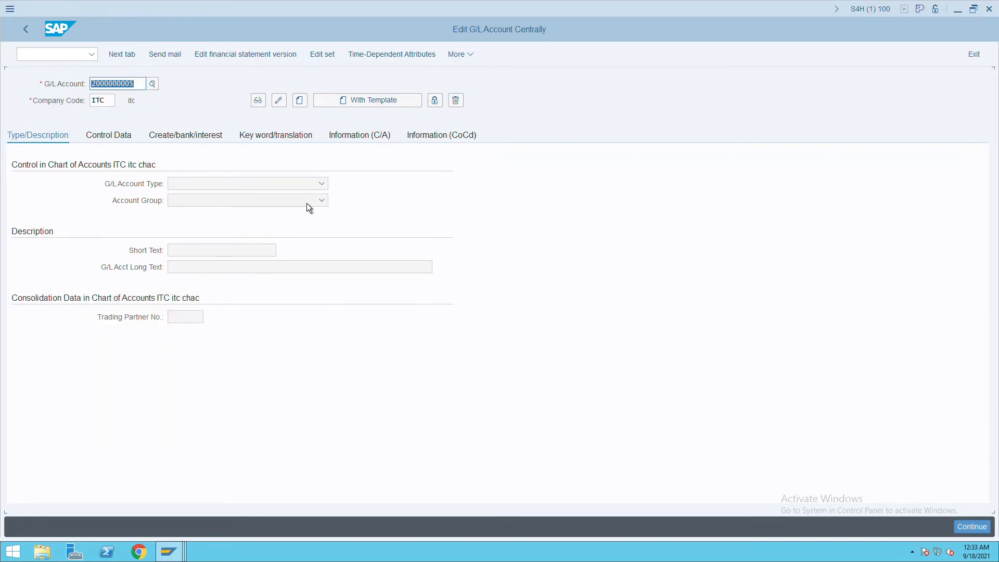
{"action": "left_click", "coordinate": [306, 104]}
Set the new account's G/L account type to Balance Sheet Account and its account group to LIAB liability.
{"action": "left_click", "coordinate": [210, 190]}
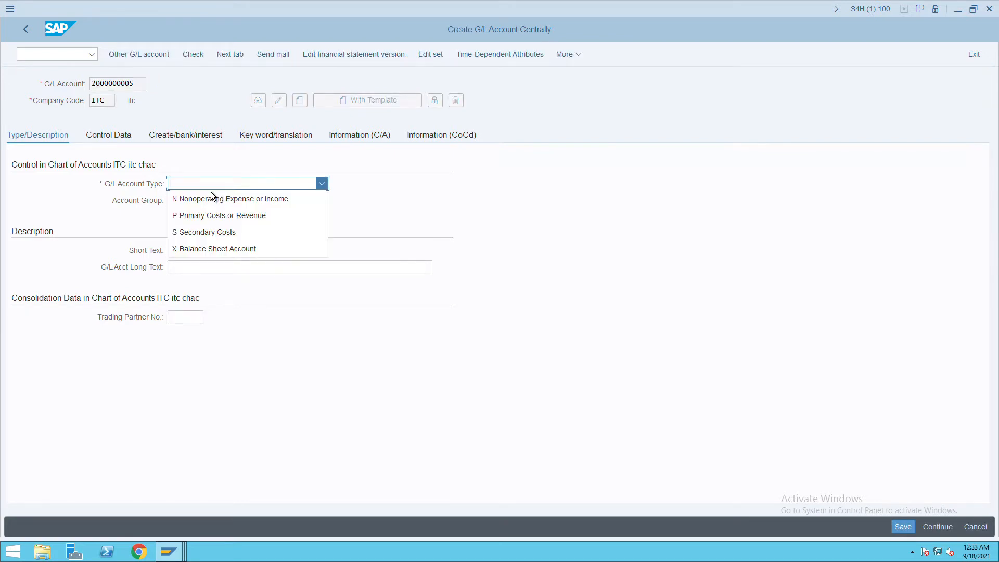
{"action": "left_click", "coordinate": [214, 250]}
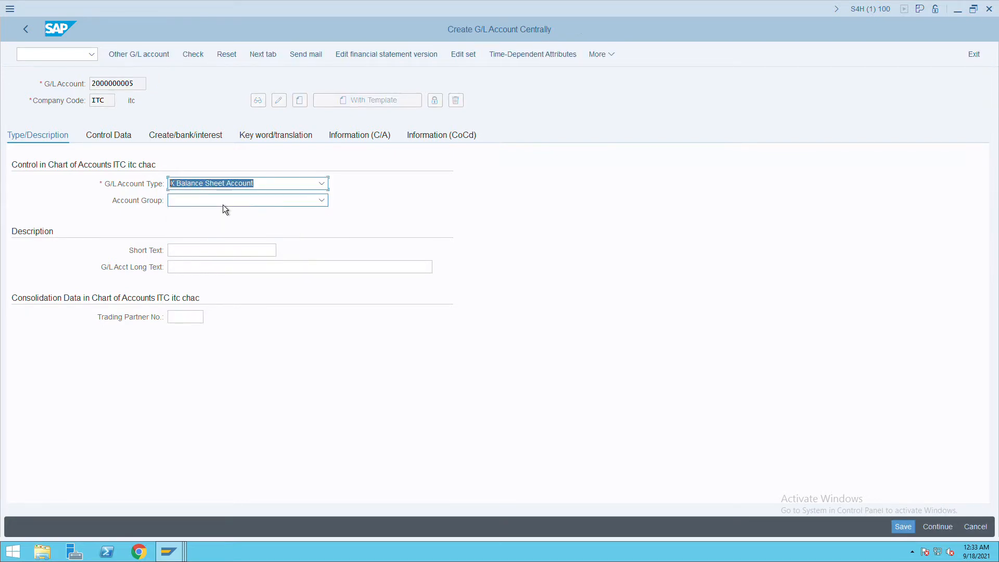
{"action": "left_click", "coordinate": [222, 204]}
{"action": "left_click", "coordinate": [209, 247]}
Enter "tab lian acc" as both the short text and the long text of the new G/L account.
{"action": "left_click", "coordinate": [207, 255]}
{"action": "type", "text": "tab"}
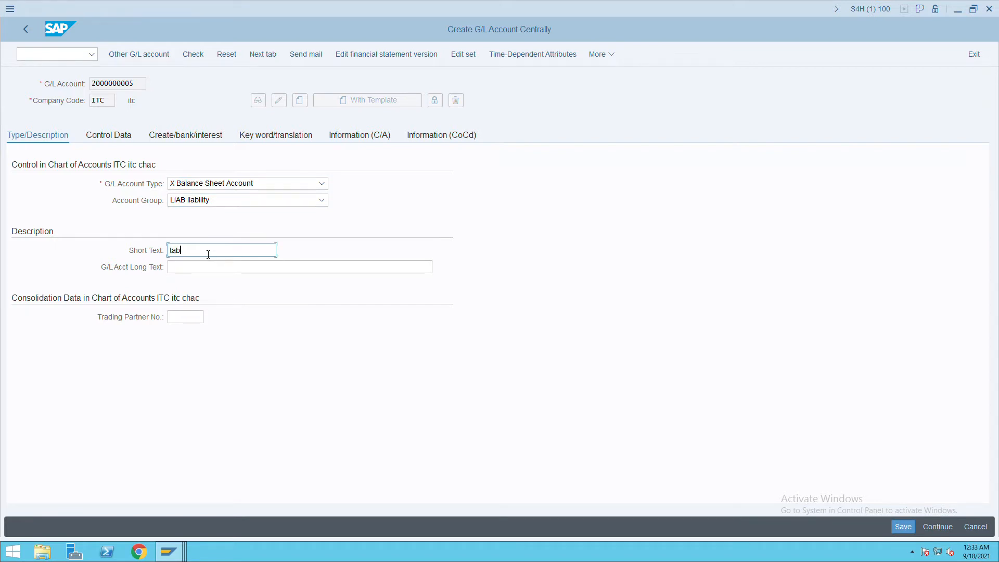
{"action": "type", "text": " liabilt"}
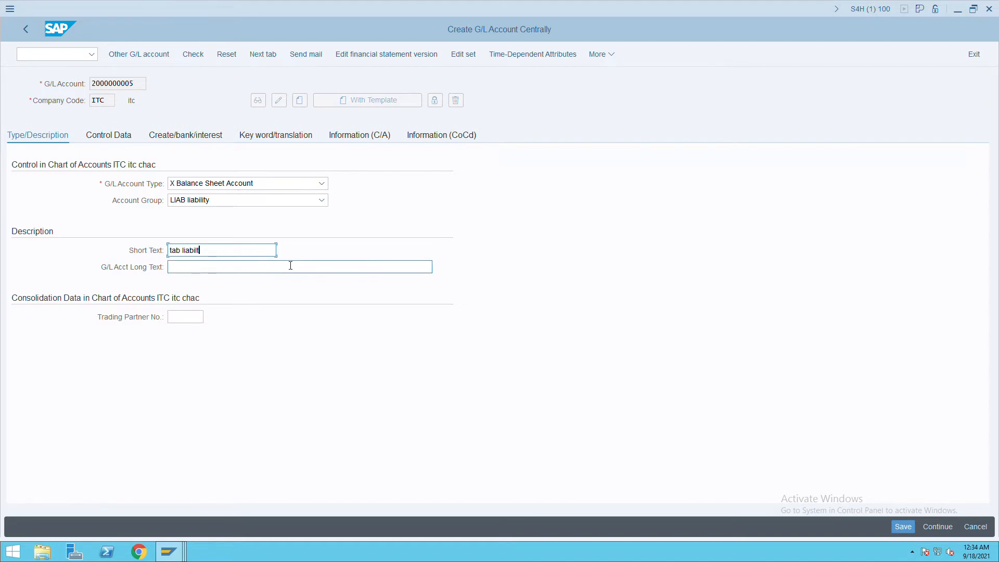
{"action": "key", "text": "BackSpace"}
{"action": "key", "text": "BackSpace"}
{"action": "key", "text": "BackSpace"}
{"action": "key", "text": "BackSpace"}
{"action": "type", "text": "n acc"}
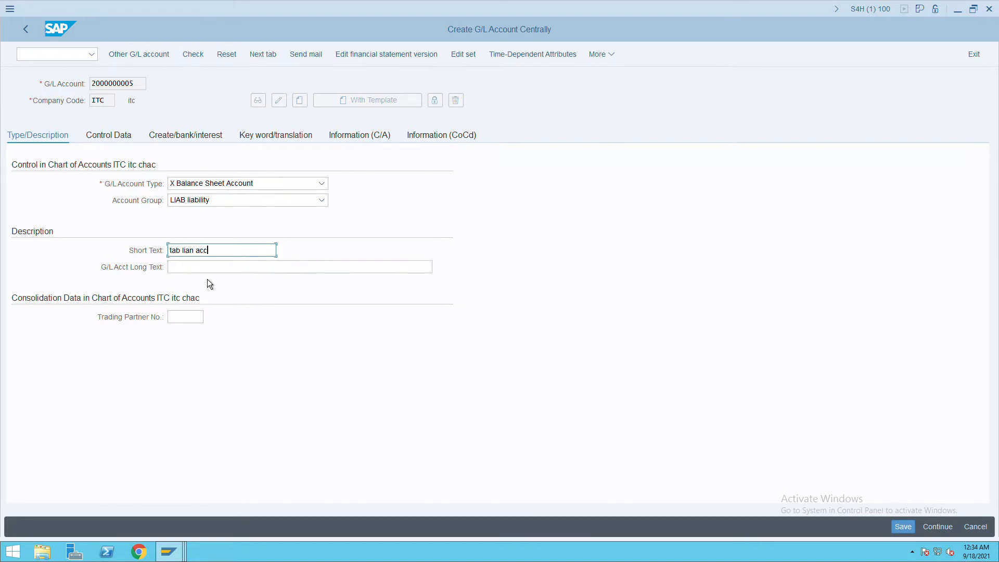
{"action": "left_click_drag", "start_coordinate": [217, 254], "coordinate": [146, 256]}
{"action": "key", "text": "ctrl+c"}
{"action": "left_click", "coordinate": [249, 263]}
{"action": "key", "text": "ctrl+v"}
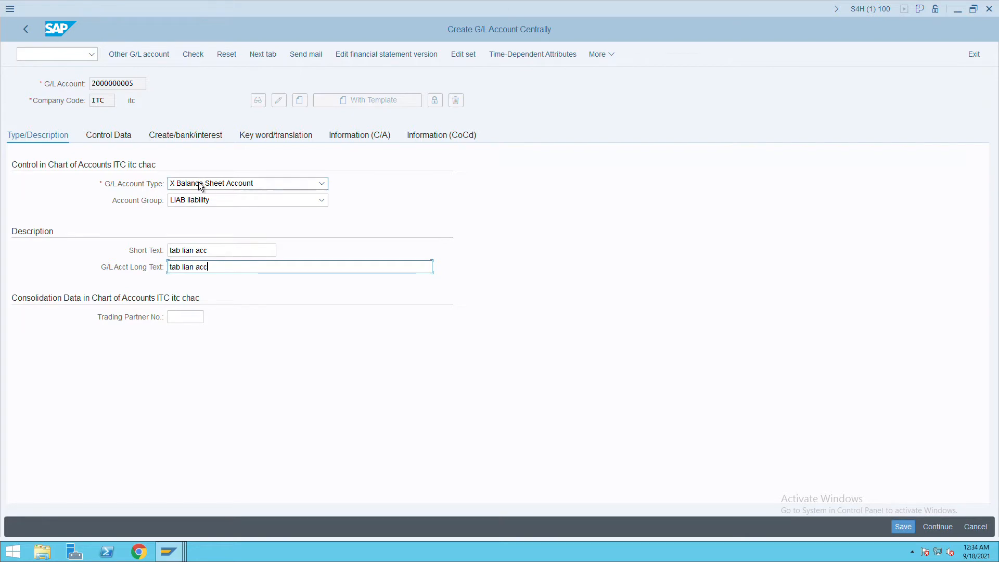
Set sort key 001 in the new G/L account's control data.
{"action": "left_click", "coordinate": [106, 144]}
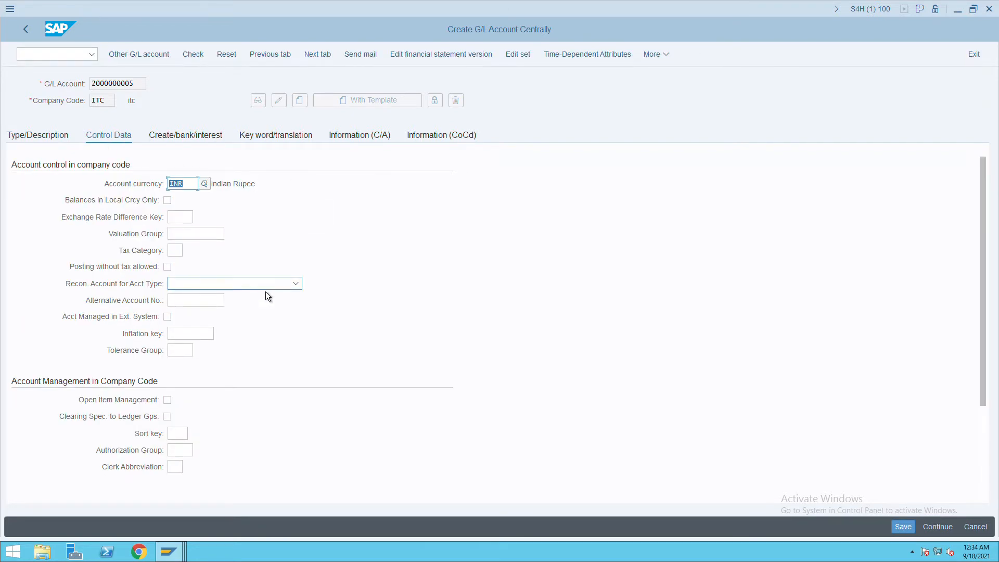
{"action": "left_click", "coordinate": [181, 436]}
{"action": "type", "text": "001"}
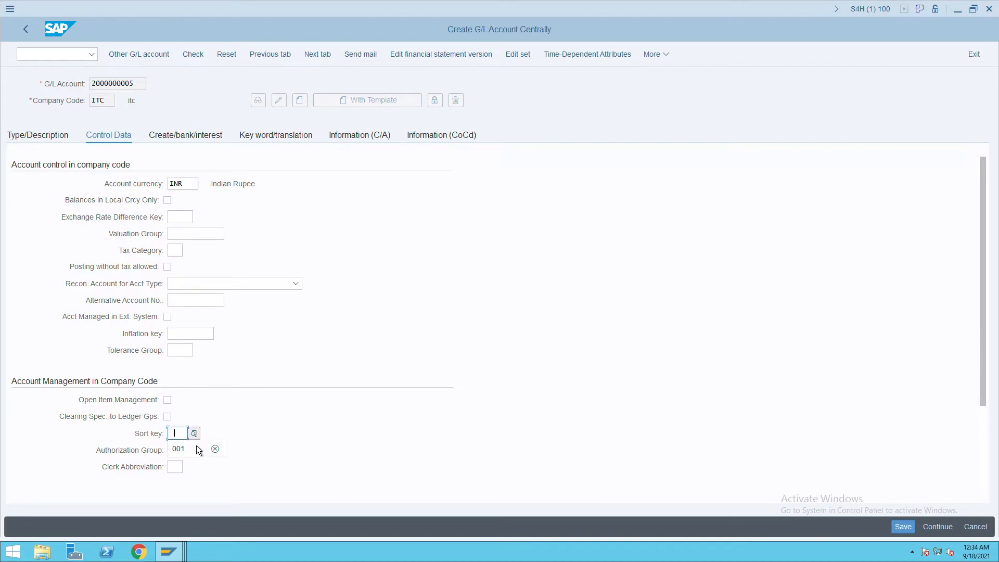
Set the new G/L account's field status group to G001 and save the account.
{"action": "left_click", "coordinate": [193, 141]}
{"action": "type", "text": "G"}
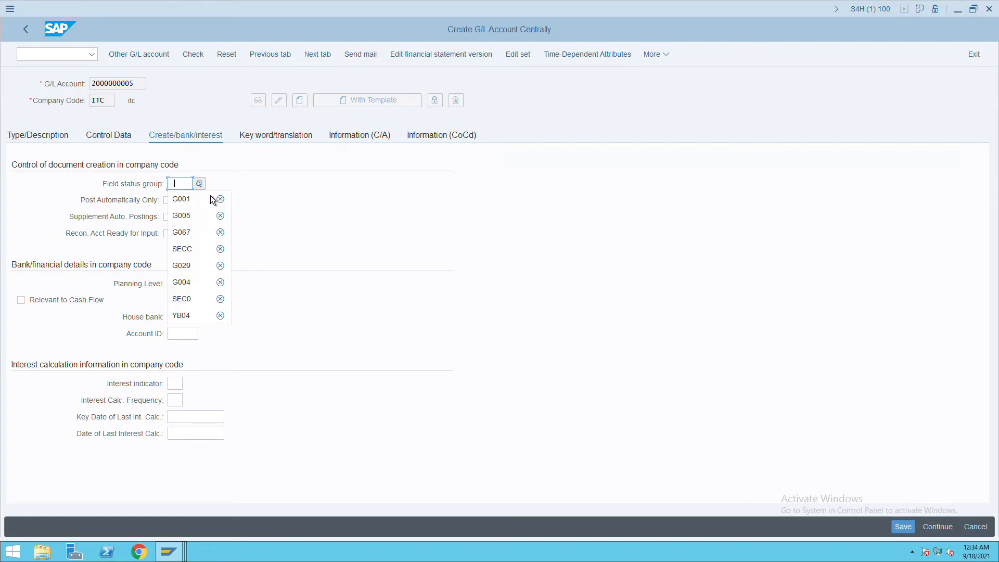
{"action": "left_click", "coordinate": [195, 202]}
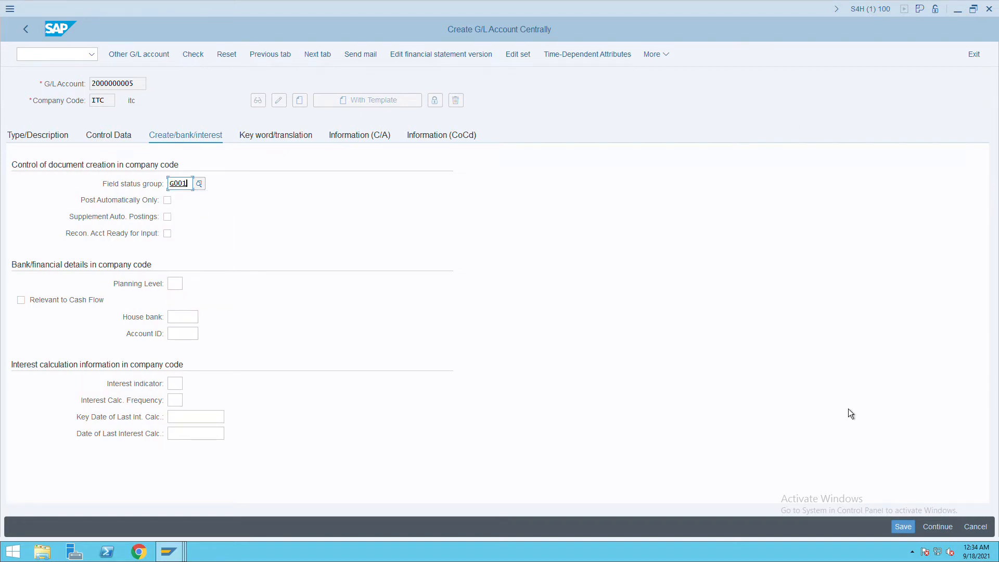
{"action": "left_click", "coordinate": [903, 526]}
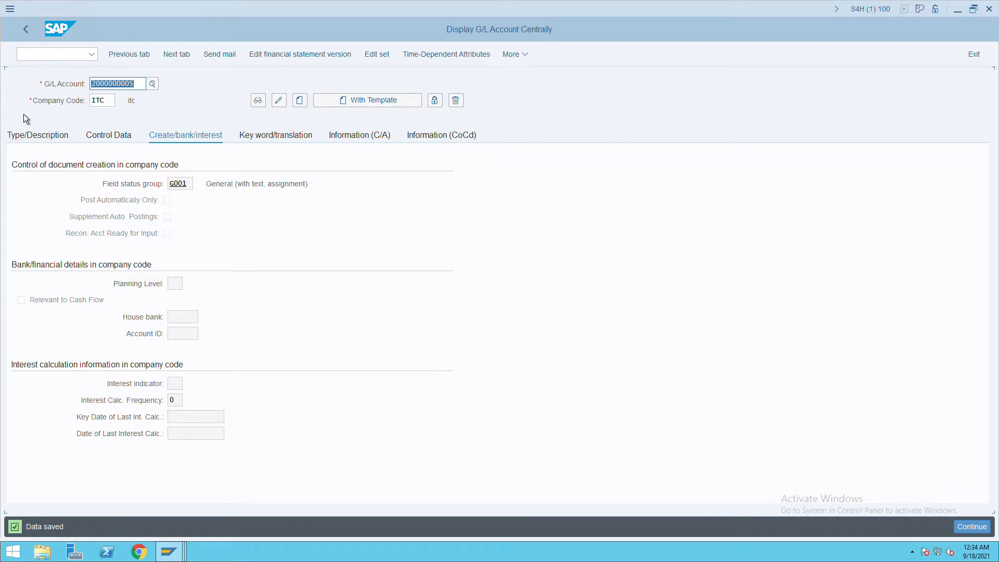
{"action": "left_click", "coordinate": [141, 90]}
{"action": "key", "text": "BackSpace"}
{"action": "key", "text": "BackSpace"}
{"action": "key", "text": "BackSpace"}
{"action": "key", "text": "BackSpace"}
{"action": "key", "text": "BackSpace"}
{"action": "key", "text": "BackSpace"}
{"action": "key", "text": "BackSpace"}
{"action": "key", "text": "BackSpace"}
{"action": "key", "text": "BackSpace"}
{"action": "key", "text": "BackSpace"}
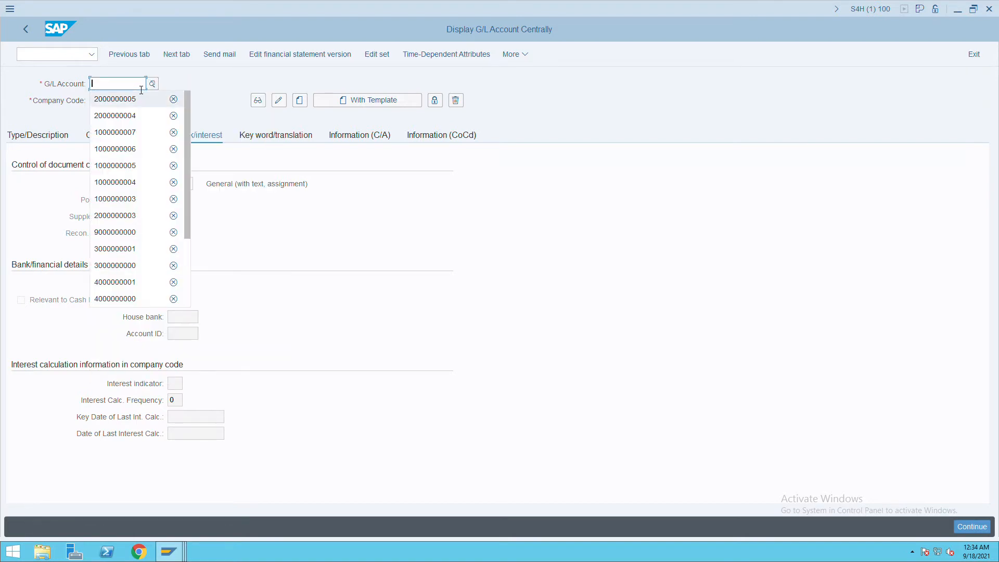
{"action": "key", "text": "Down"}
{"action": "key", "text": "Down"}
{"action": "key", "text": "Down"}
{"action": "key", "text": "Return"}
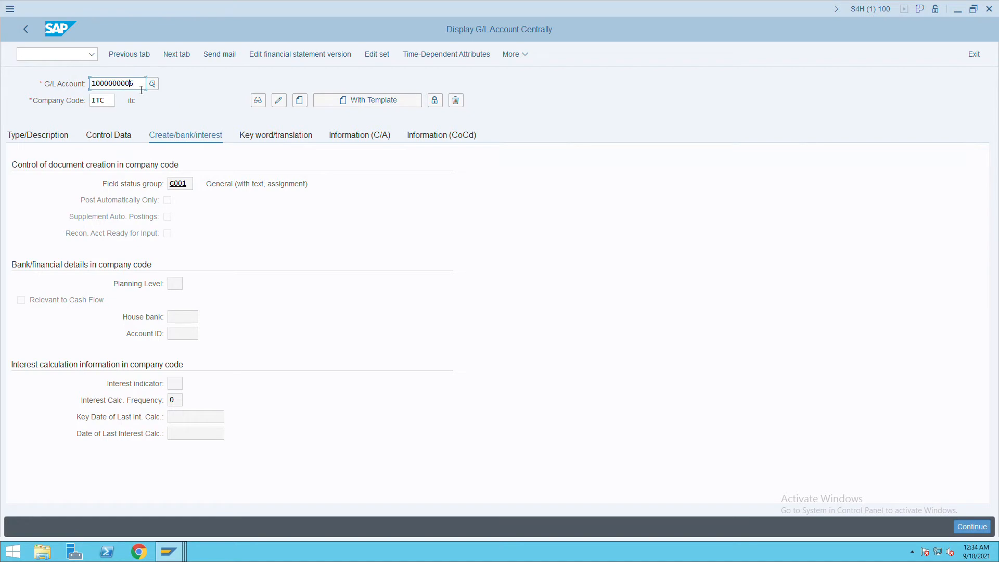
{"action": "key", "text": "Delete"}
{"action": "type", "text": "8"}
{"action": "key", "text": "Return"}
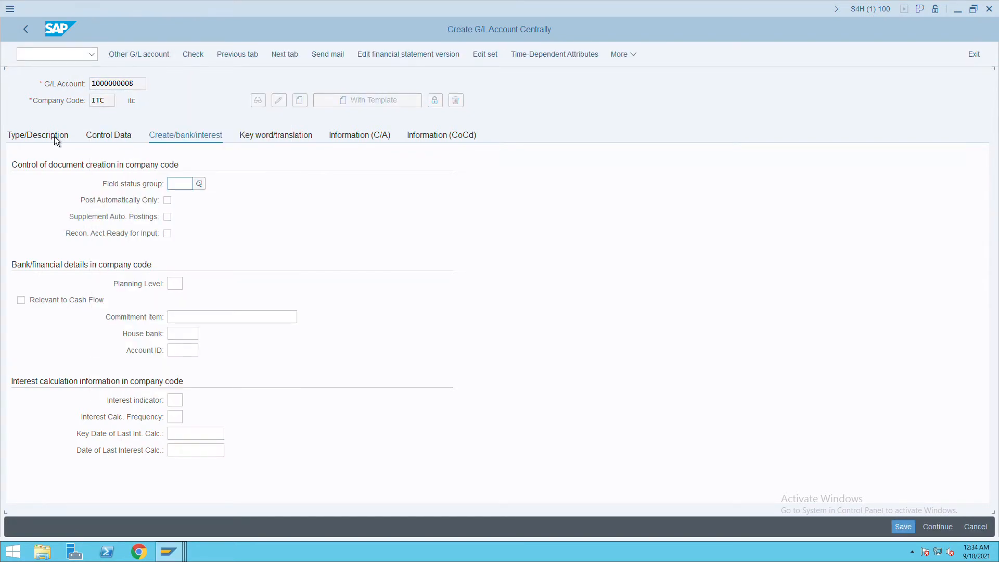
Set the new account's G/L account type to Balance Sheet Account and its account group to ASSE asset.
{"action": "left_click", "coordinate": [52, 136]}
{"action": "left_click", "coordinate": [209, 188]}
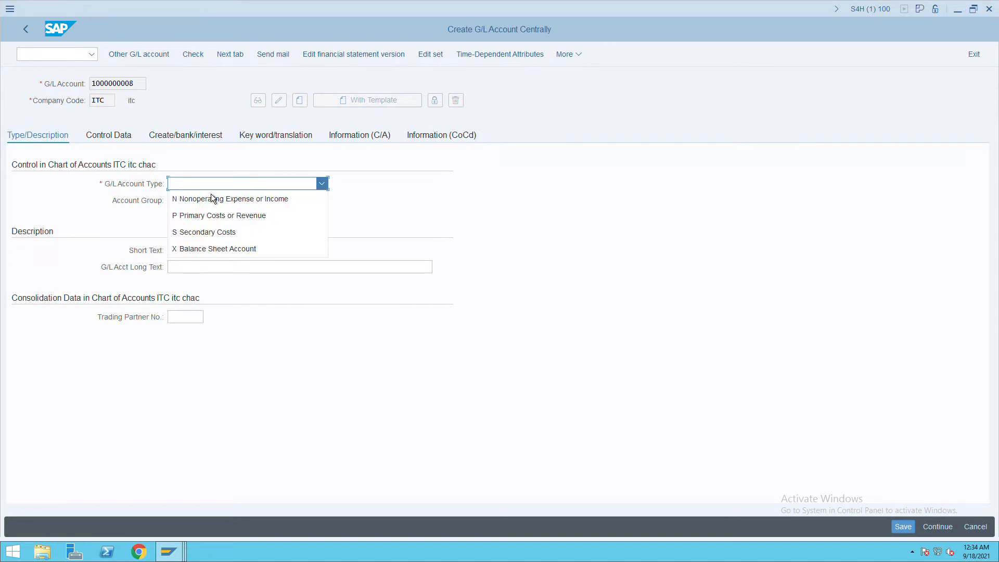
{"action": "left_click", "coordinate": [213, 250]}
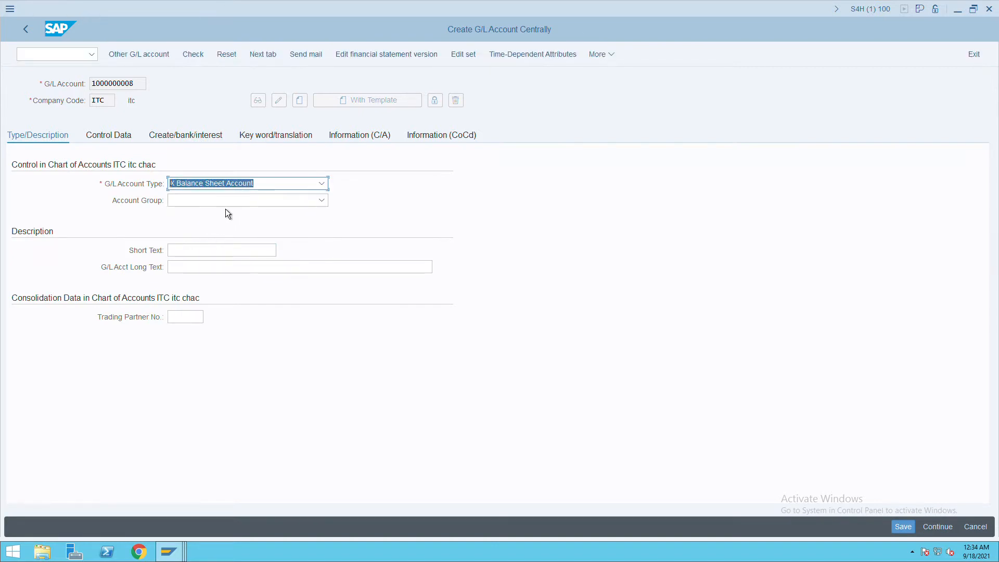
{"action": "left_click", "coordinate": [225, 208]}
{"action": "left_click", "coordinate": [210, 223]}
Enter "tax asset" as both the short text and the long text of the new G/L account.
{"action": "left_click", "coordinate": [197, 250]}
{"action": "type", "text": "tax"}
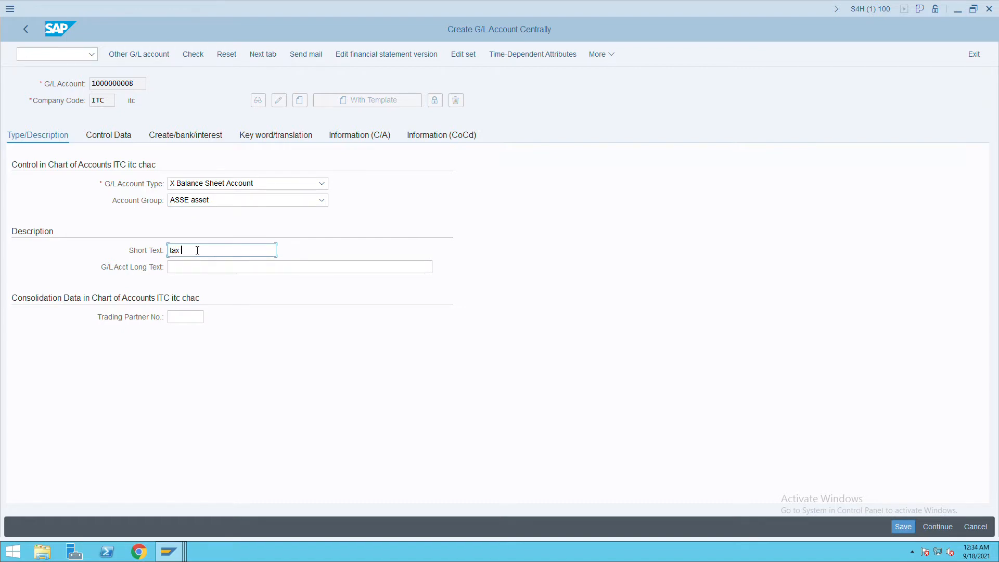
{"action": "key", "text": "Tab"}
{"action": "type", "text": "ta"}
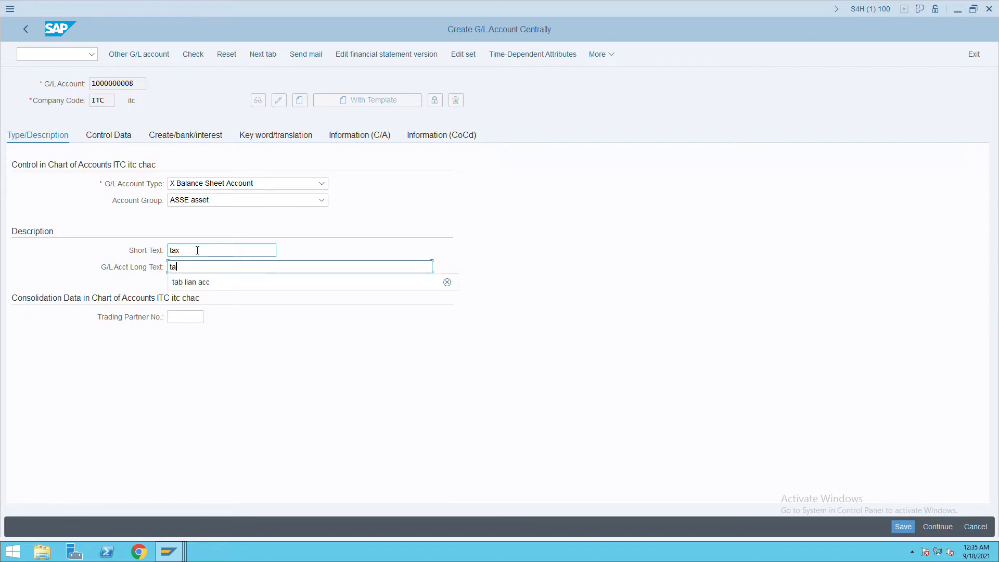
{"action": "type", "text": "x asset"}
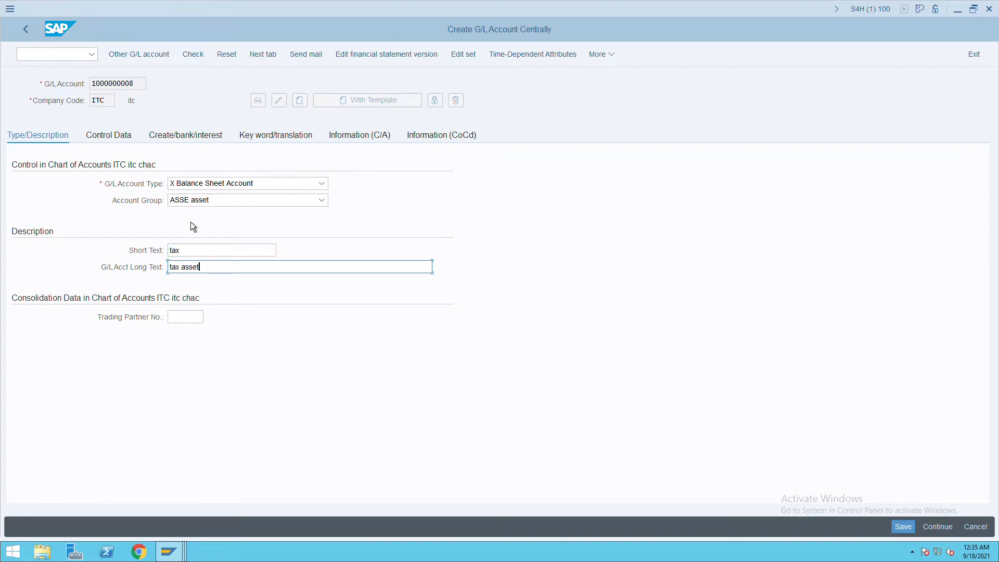
{"action": "left_click_drag", "start_coordinate": [214, 273], "coordinate": [169, 281]}
{"action": "left_click", "coordinate": [192, 267]}
{"action": "left_click", "coordinate": [193, 251]}
{"action": "key", "text": "BackSpace"}
{"action": "key", "text": "BackSpace"}
{"action": "key", "text": "BackSpace"}
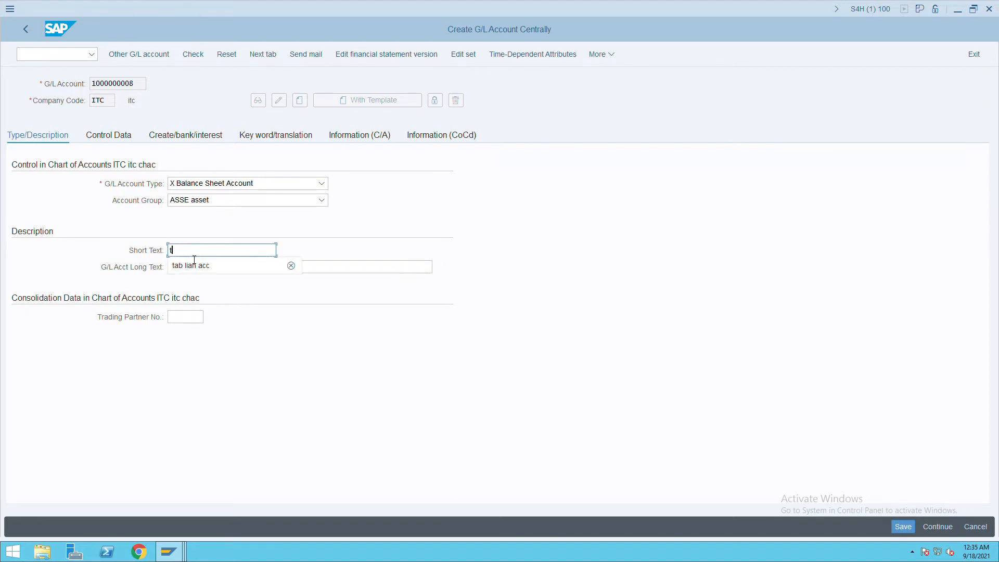
{"action": "key", "text": "ctrl+v"}
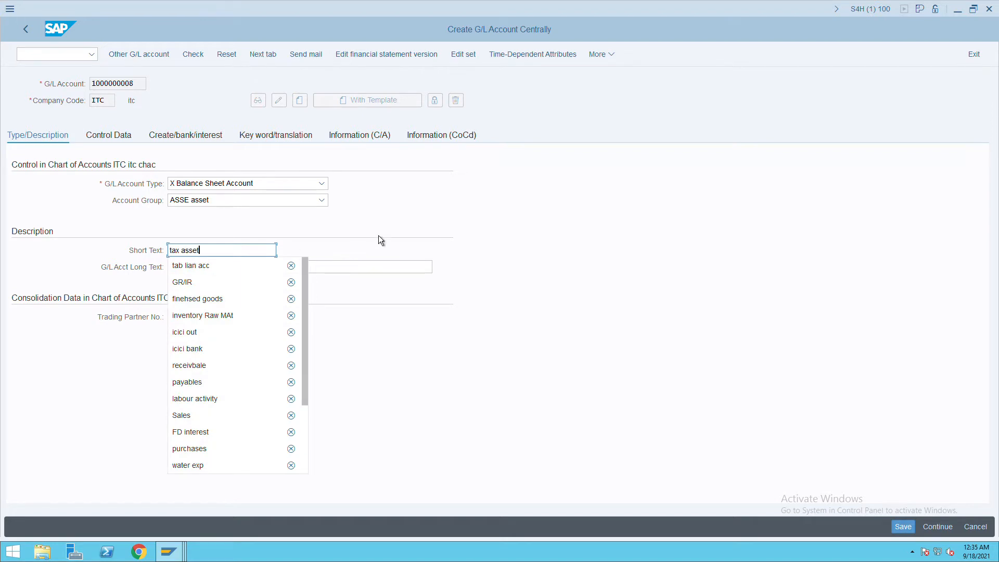
{"action": "left_click", "coordinate": [404, 219]}
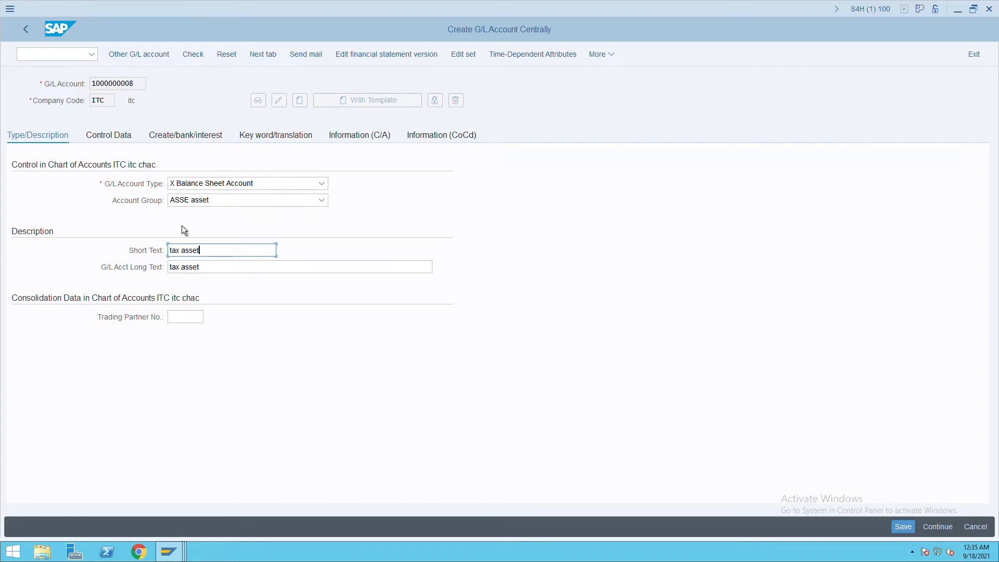
Set sort key 001 in the control data of the tax asset account.
{"action": "left_click", "coordinate": [121, 142]}
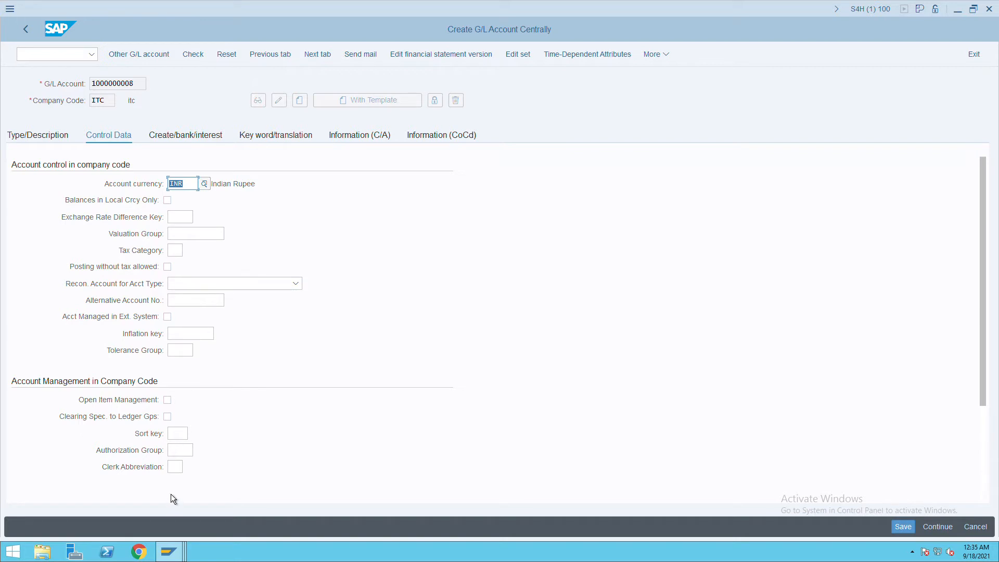
{"action": "left_click", "coordinate": [176, 439]}
{"action": "type", "text": "001"}
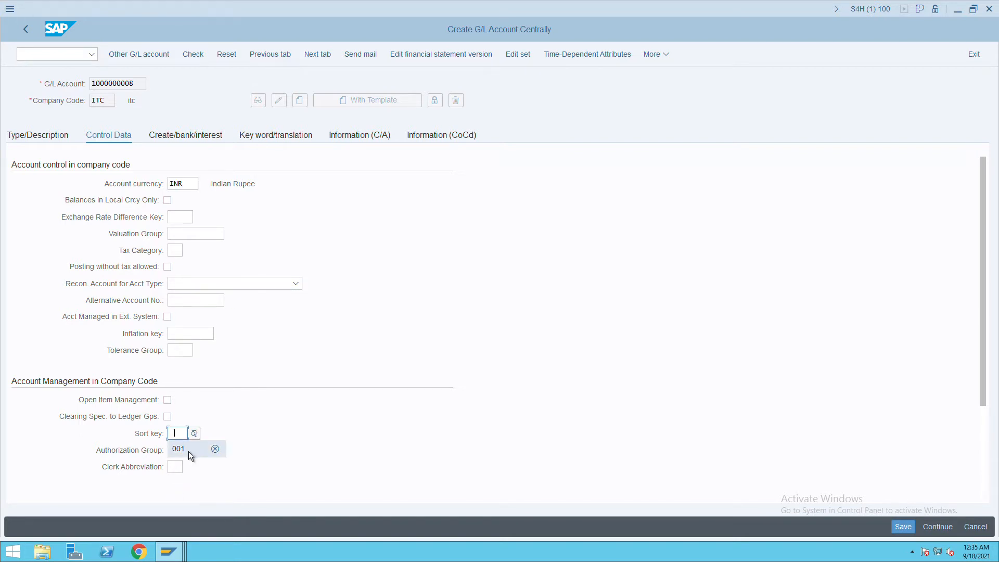
Set the tax asset account's field status group to G001 and save the account.
{"action": "left_click", "coordinate": [186, 138]}
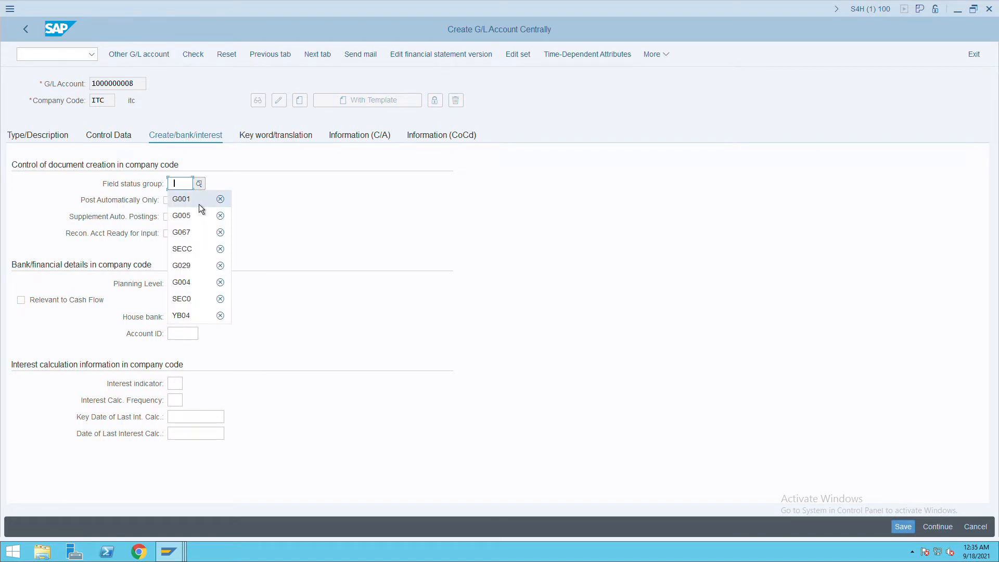
{"action": "left_click", "coordinate": [198, 204]}
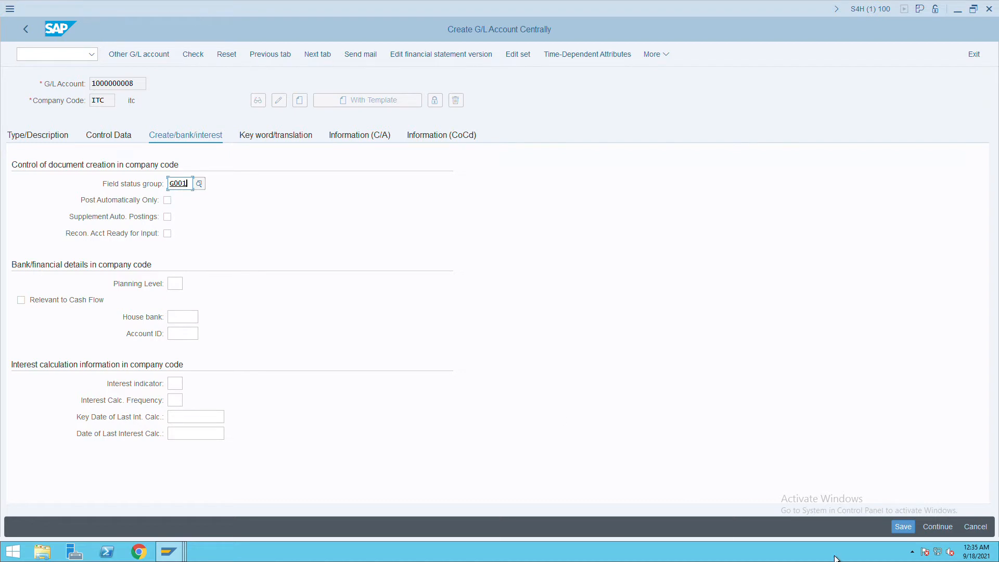
{"action": "left_click", "coordinate": [903, 526]}
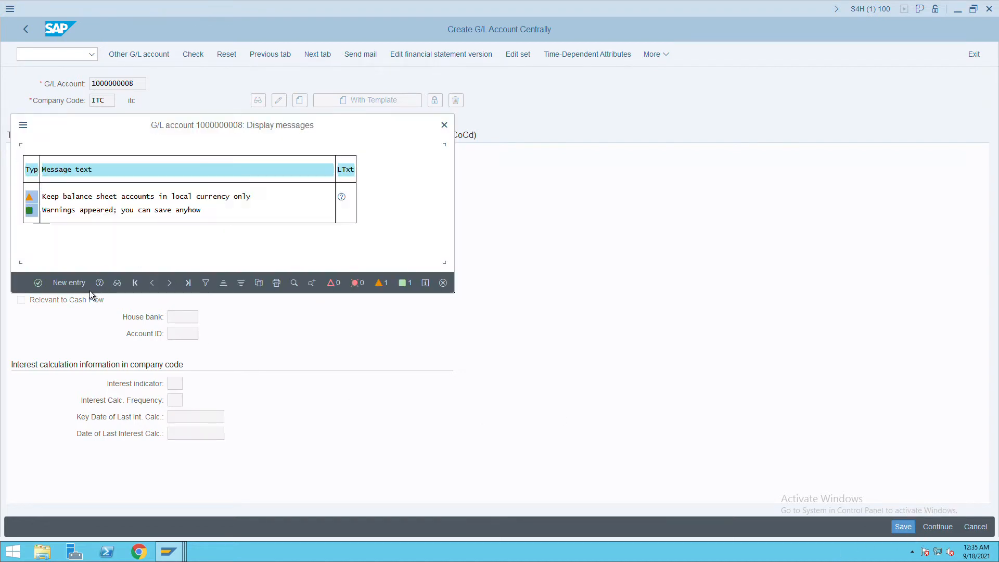
{"action": "key", "text": "Return"}
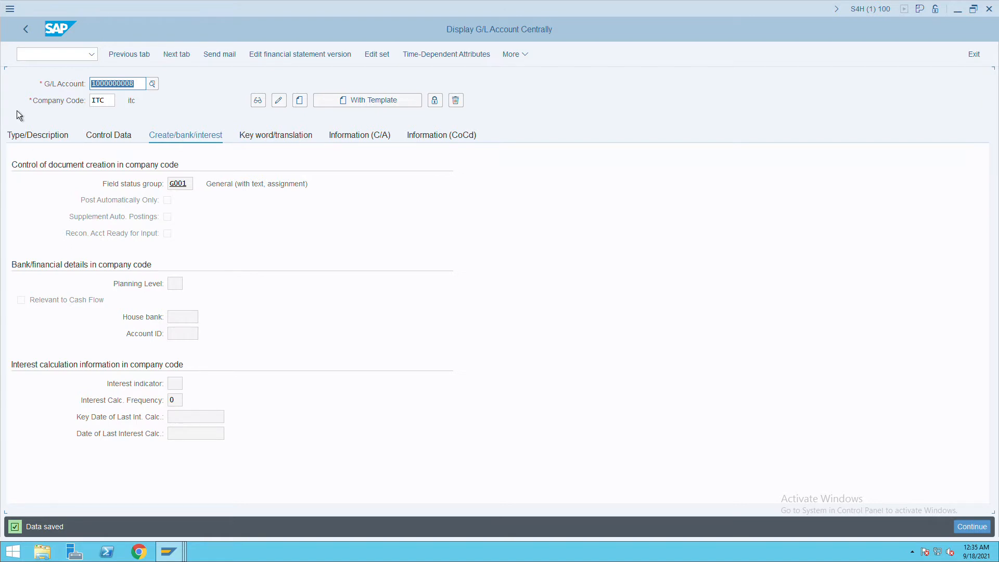
Open the automatic posting configuration for taxes on sales/purchases with transaction OB40.
{"action": "left_click", "coordinate": [28, 56]}
{"action": "type", "text": "/nob"}
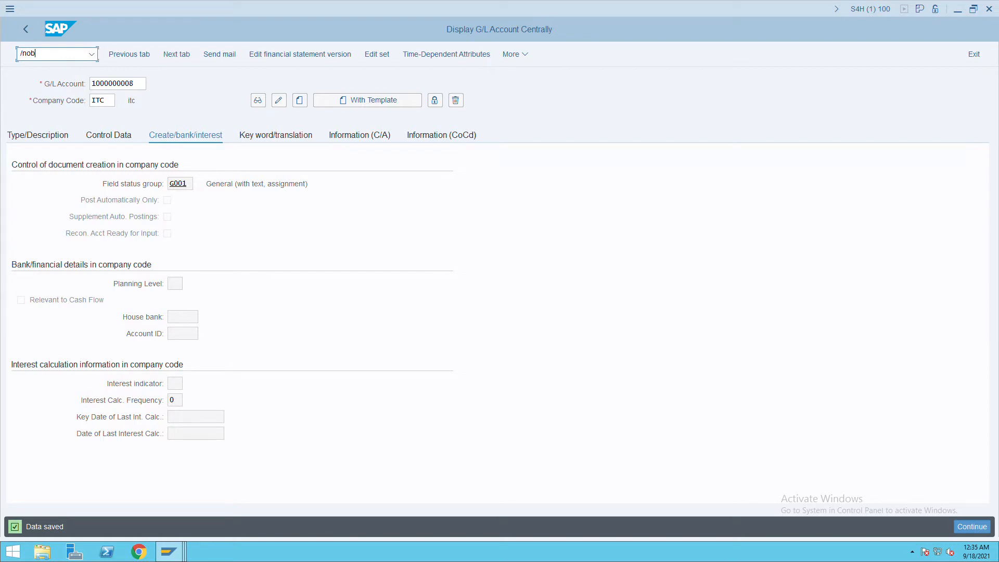
{"action": "type", "text": "40"}
{"action": "key", "text": "Return"}
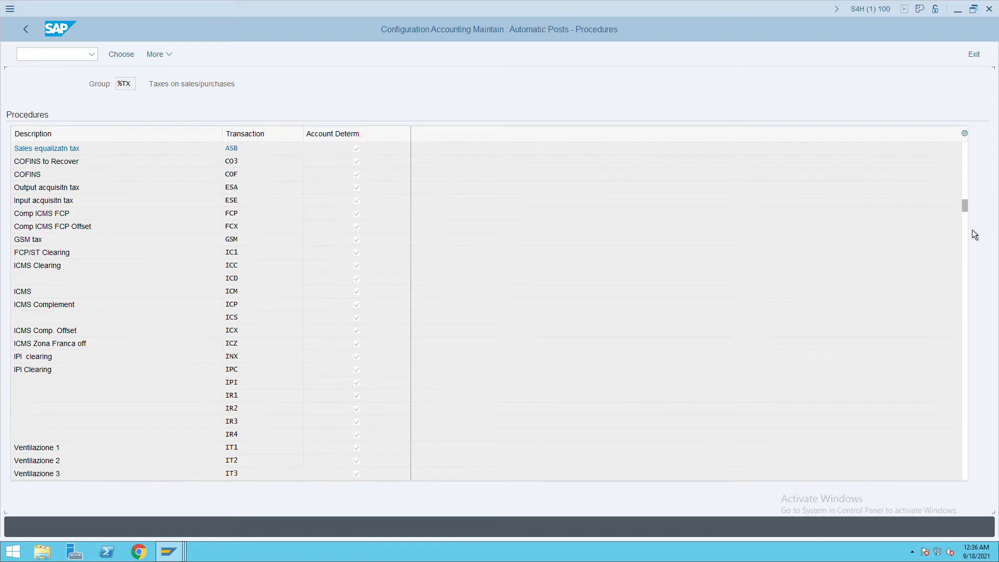
Open the Non-deduct.input tax procedure (NAV) for chart of accounts ITC and save its posting rules.
{"action": "scroll", "coordinate": [972, 230], "scroll_direction": "down", "scroll_amount": 10}
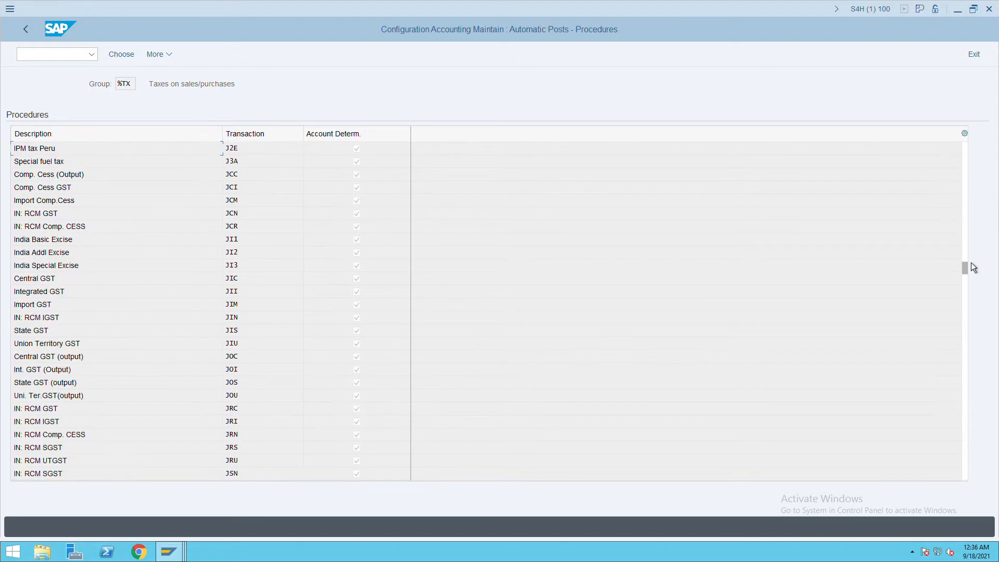
{"action": "left_click", "coordinate": [970, 303]}
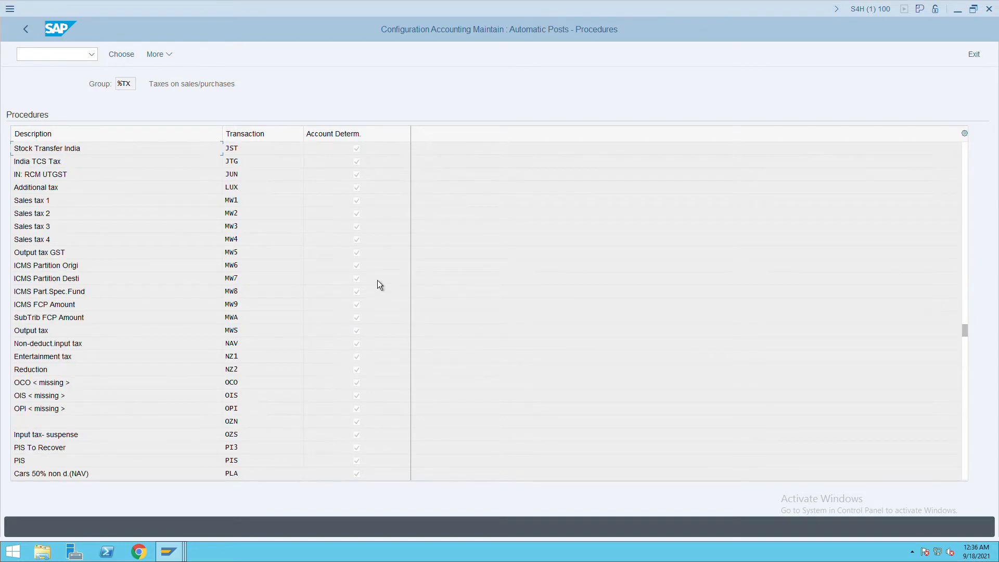
{"action": "double_click", "coordinate": [247, 349]}
{"action": "left_click", "coordinate": [293, 351]}
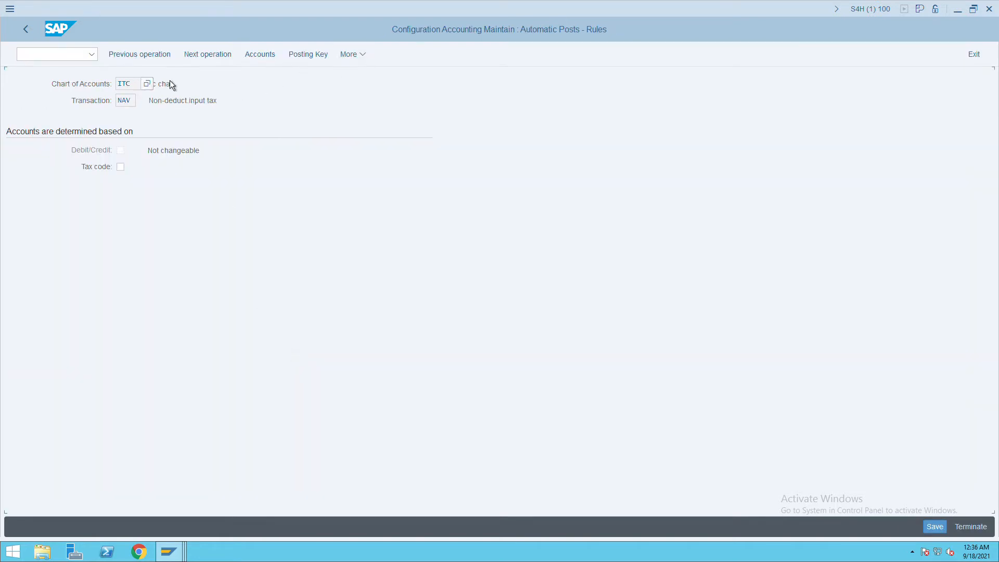
{"action": "left_click", "coordinate": [943, 528]}
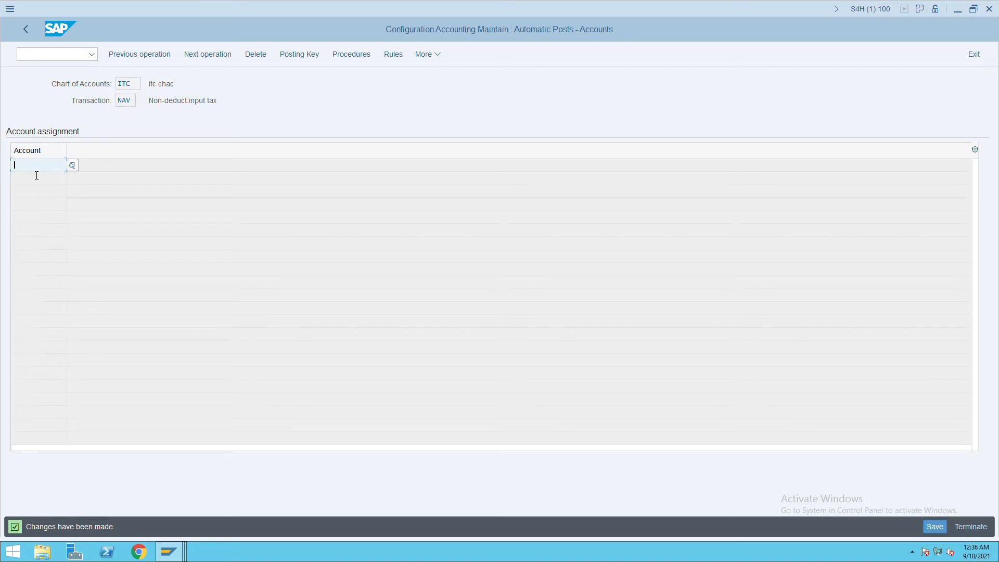
{"action": "key", "text": "F4"}
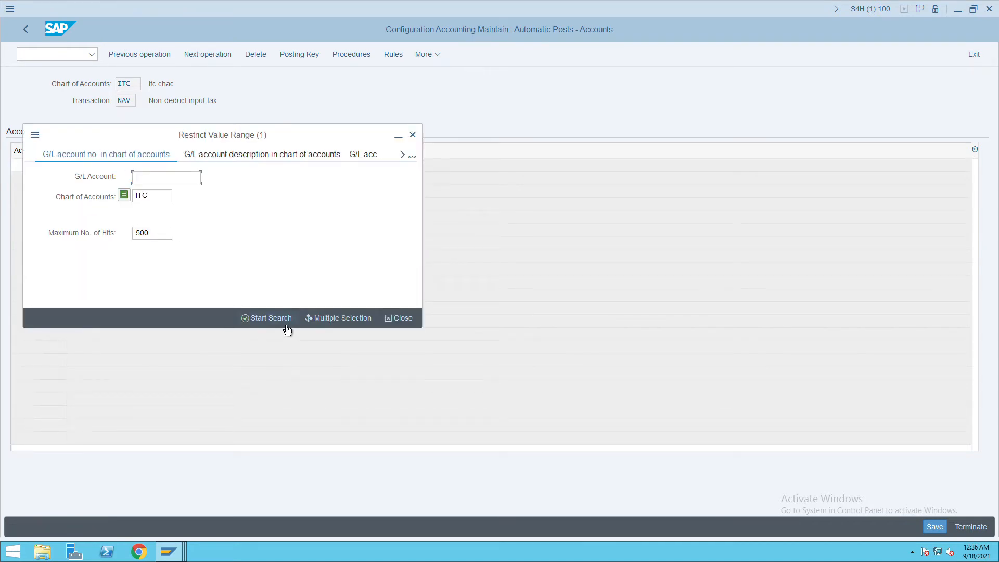
{"action": "left_click", "coordinate": [255, 327]}
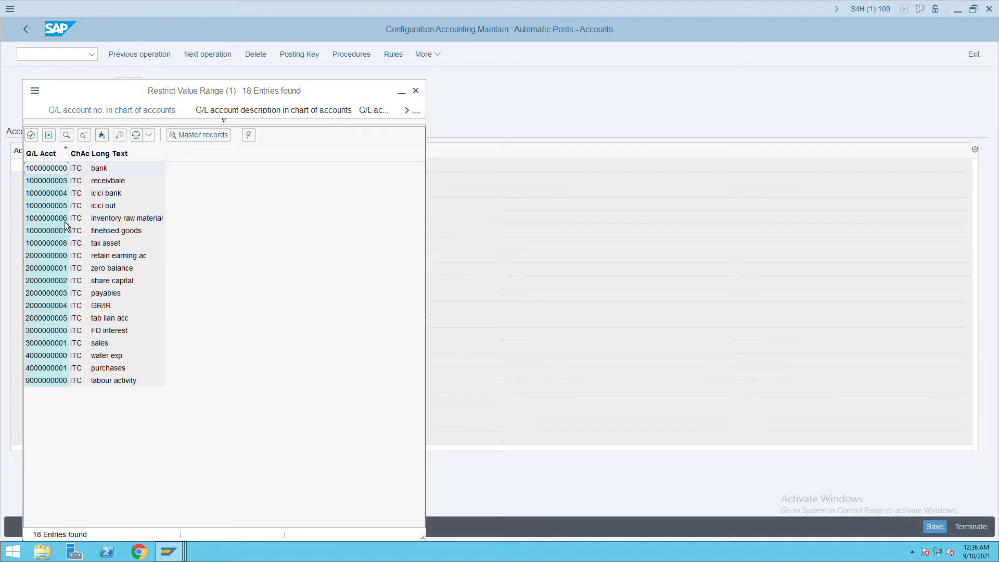
{"action": "left_click", "coordinate": [49, 154]}
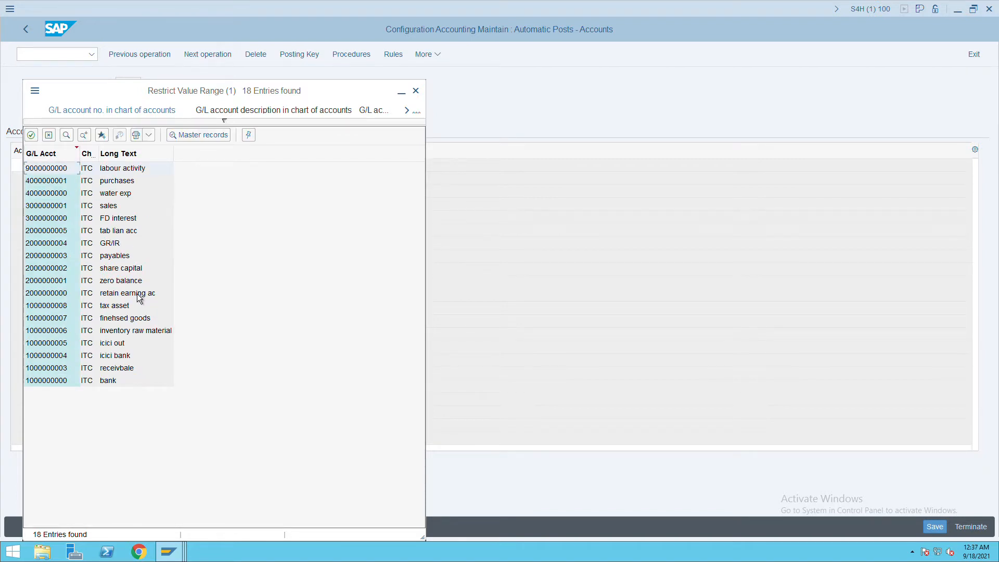
{"action": "double_click", "coordinate": [131, 239]}
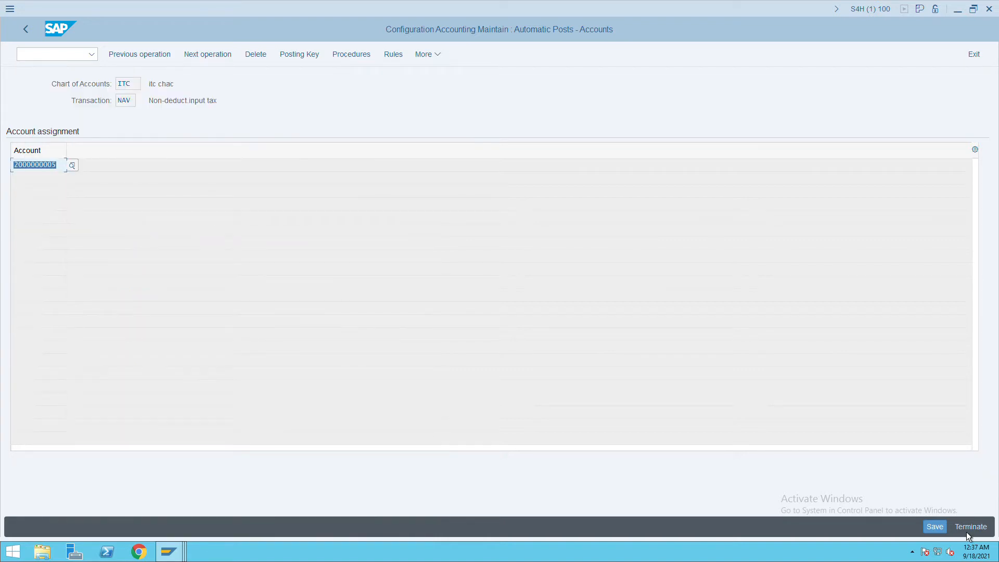
{"action": "left_click", "coordinate": [938, 528]}
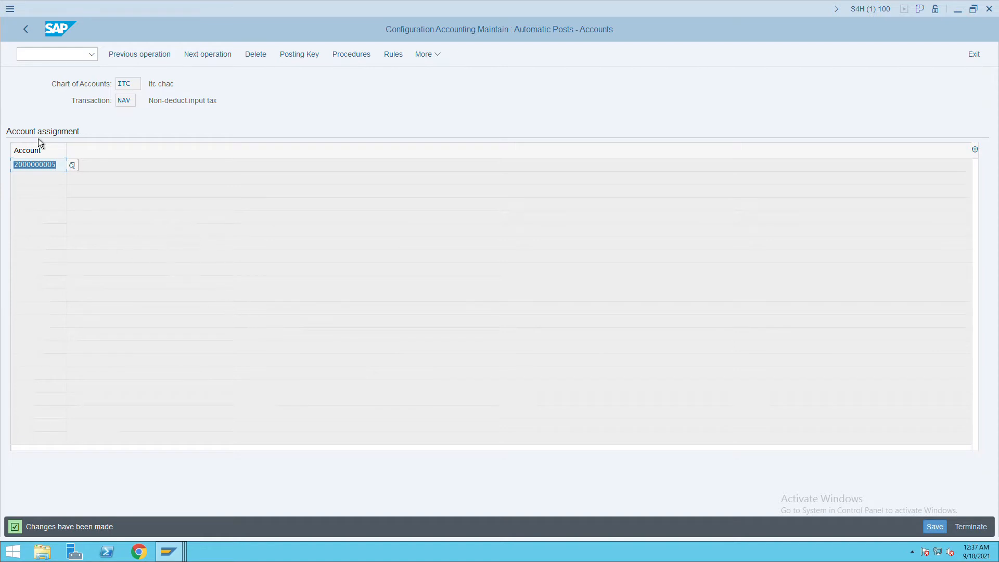
{"action": "left_click", "coordinate": [501, 139]}
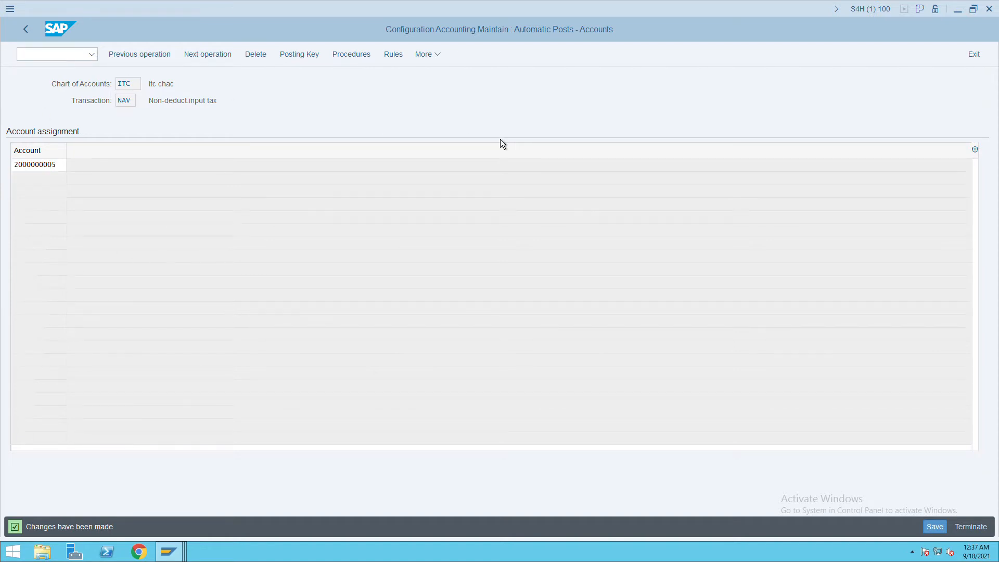
{"action": "key", "text": "ctrl+n"}
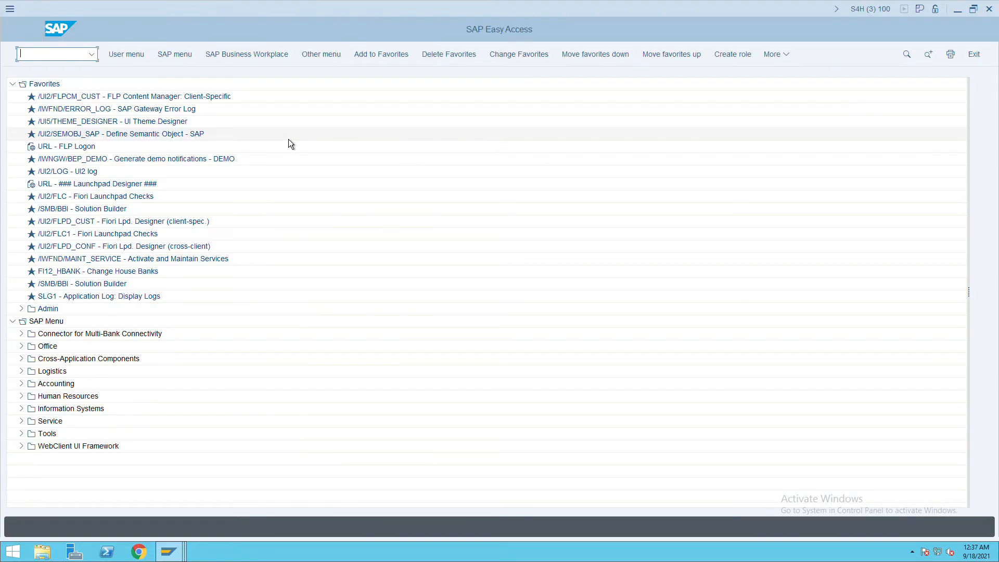
{"action": "type", "text": "fs00"}
{"action": "key", "text": "Return"}
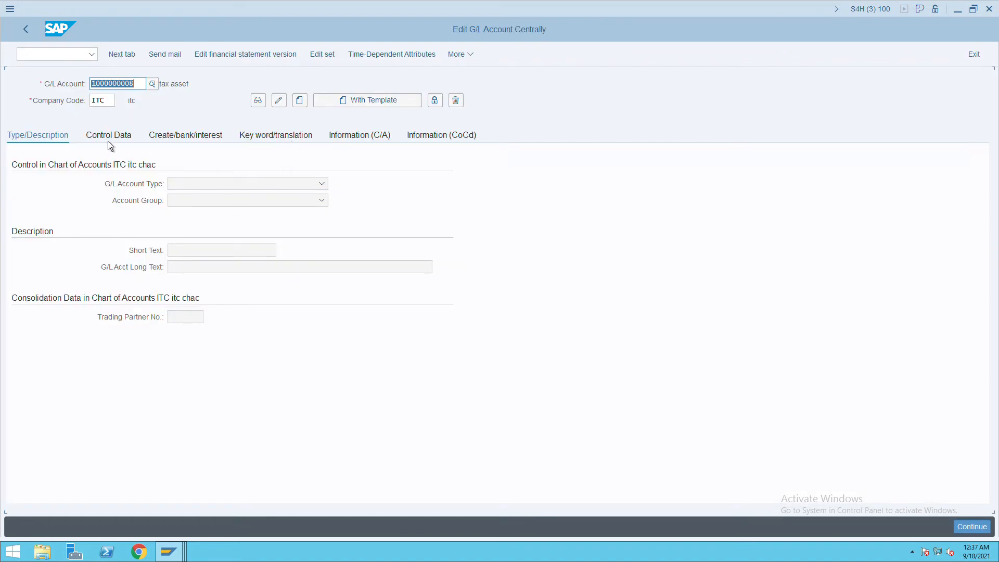
{"action": "type", "text": "2000000005"}
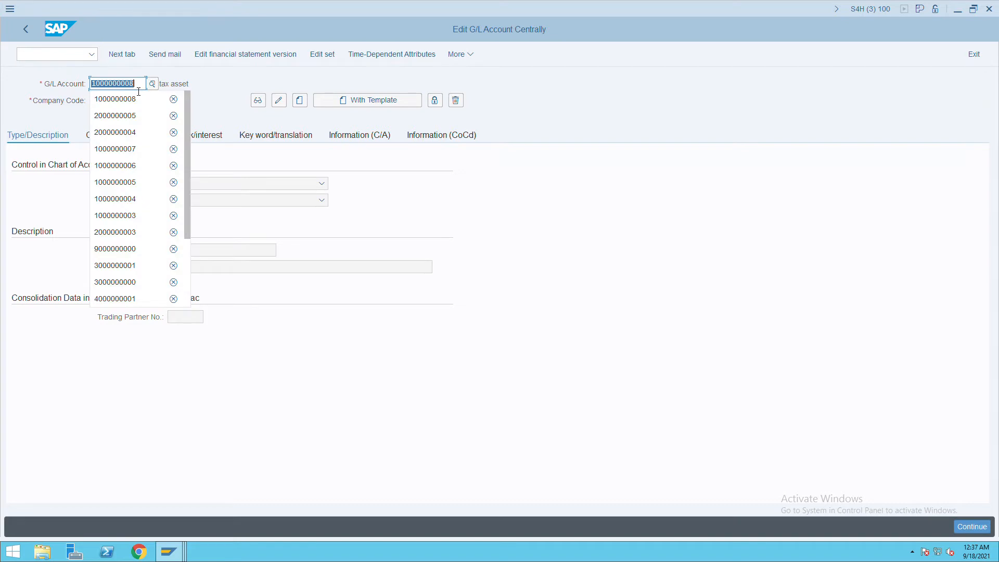
{"action": "key", "text": "Tab"}
{"action": "key", "text": "Return"}
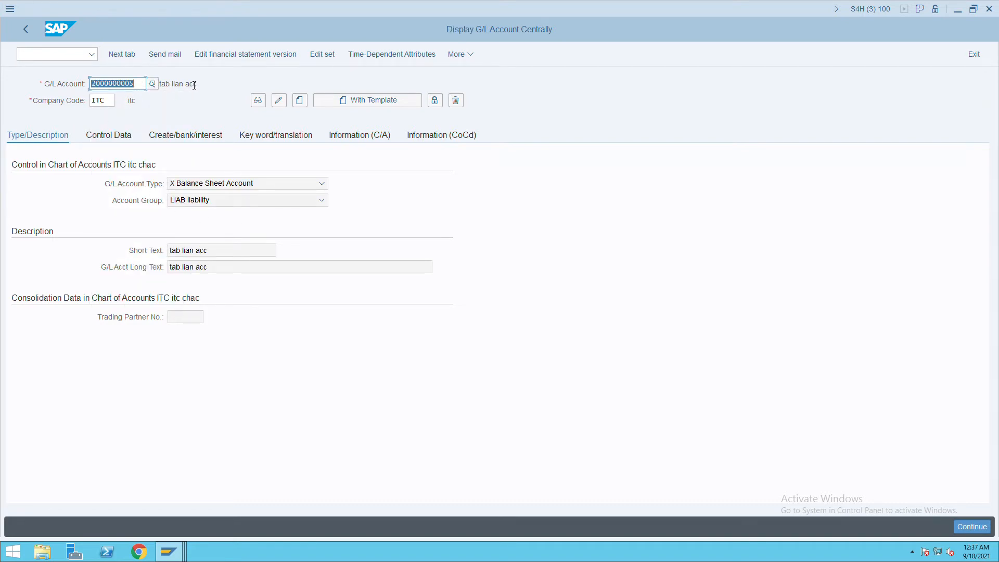
{"action": "left_click", "coordinate": [279, 102]}
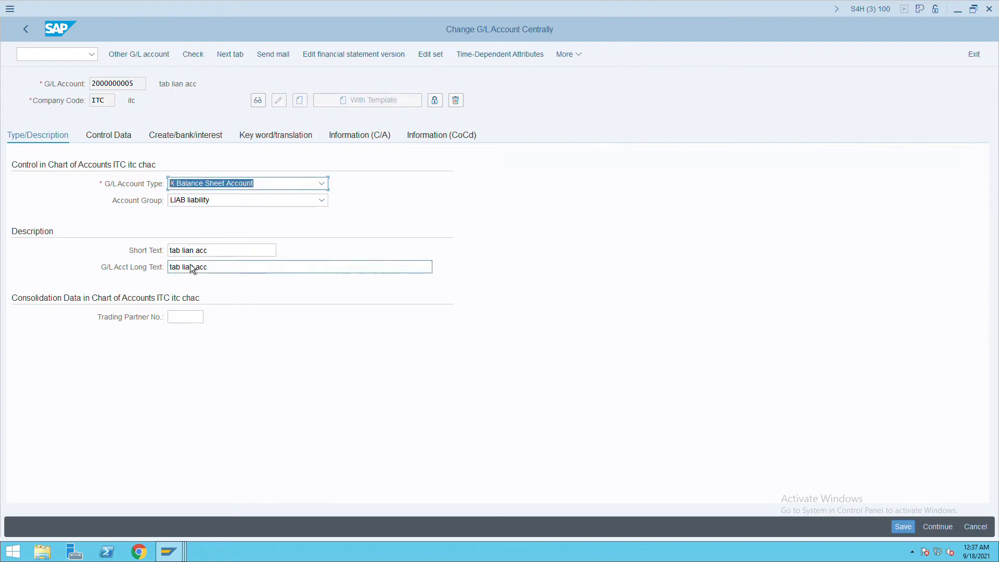
Correct the account's short text and long text to "tax lian acc".
{"action": "left_click", "coordinate": [182, 251]}
{"action": "key", "text": "BackSpace"}
{"action": "type", "text": "x"}
{"action": "left_click", "coordinate": [187, 271]}
{"action": "key", "text": "Left"}
{"action": "key", "text": "BackSpace"}
{"action": "type", "text": "x"}
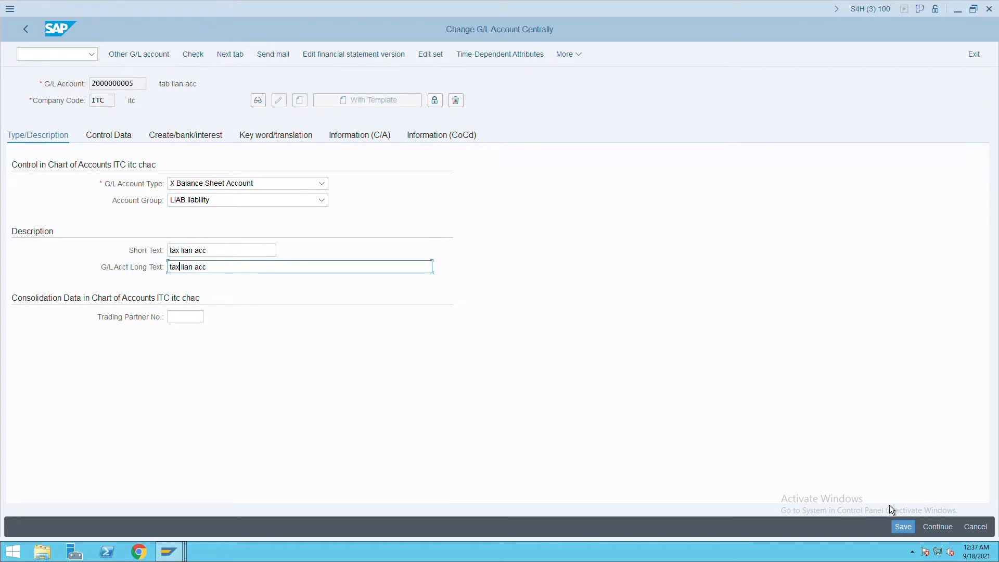
{"action": "left_click", "coordinate": [906, 527]}
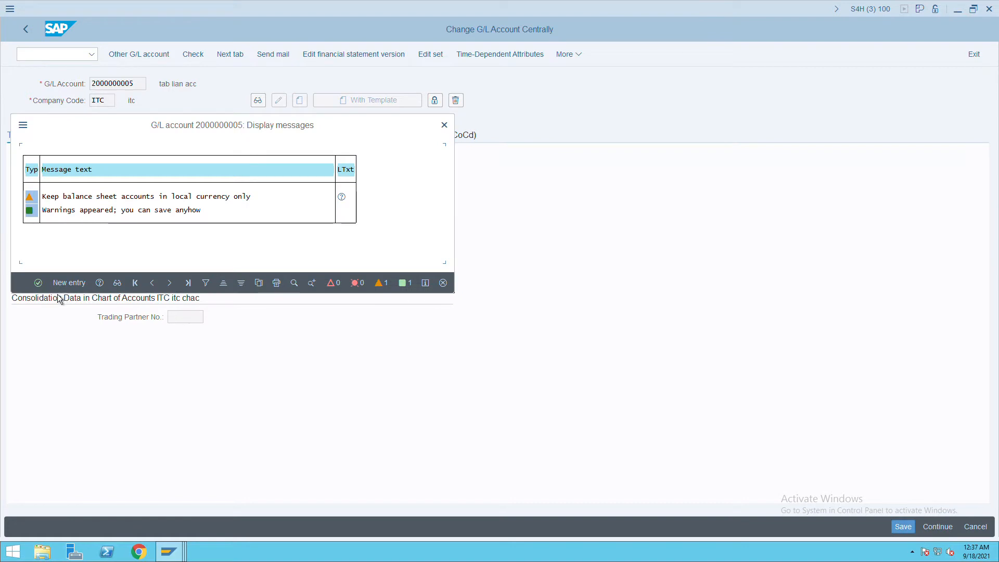
{"action": "left_click", "coordinate": [38, 283]}
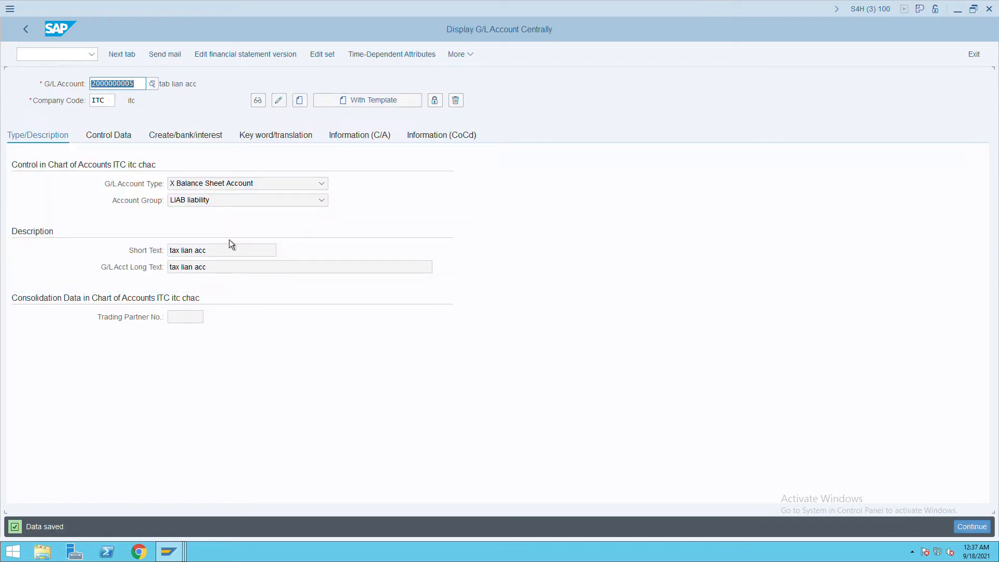
{"action": "key", "text": "alt+Tab"}
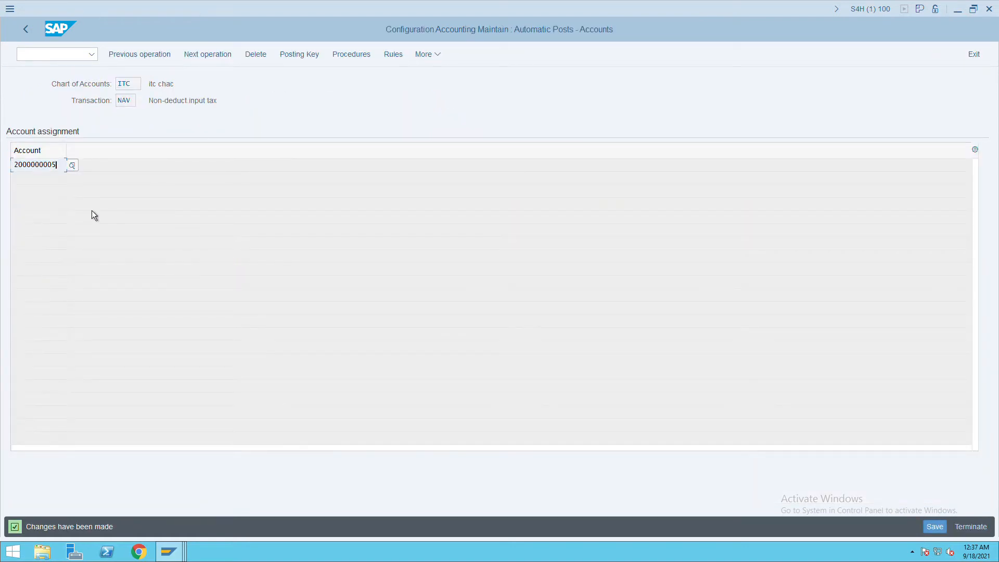
{"action": "key", "text": "Return"}
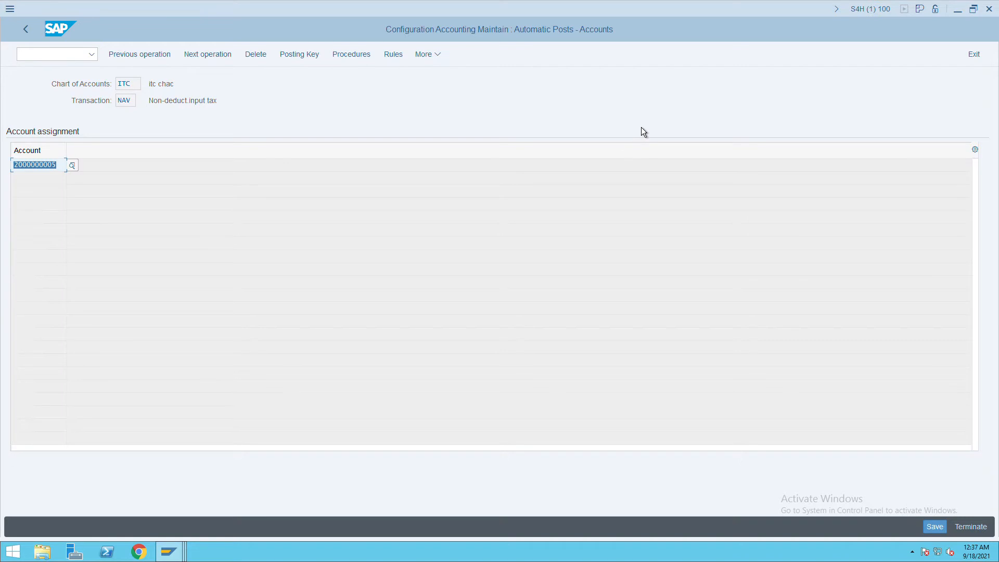
{"action": "left_click", "coordinate": [30, 35]}
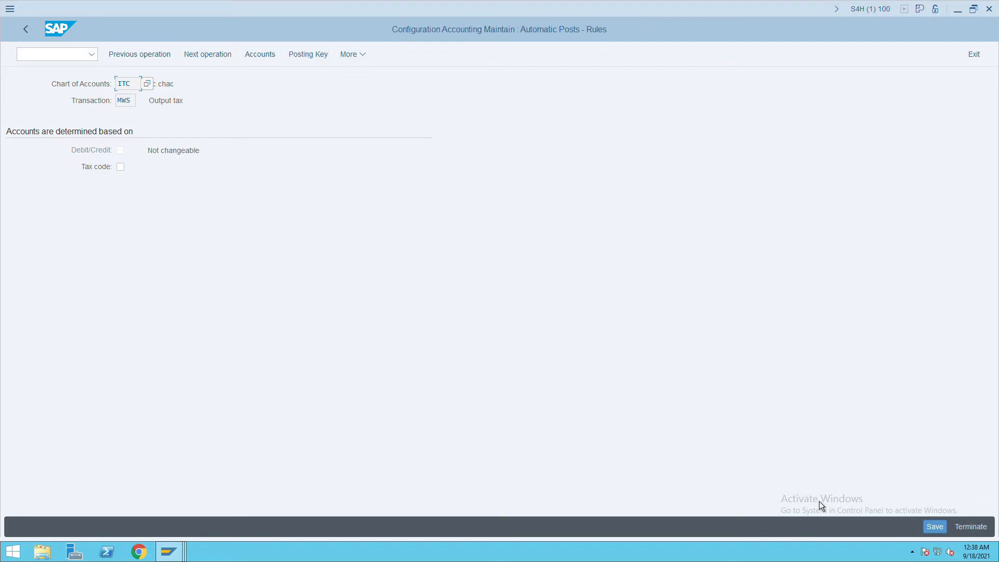
{"action": "left_click", "coordinate": [951, 532]}
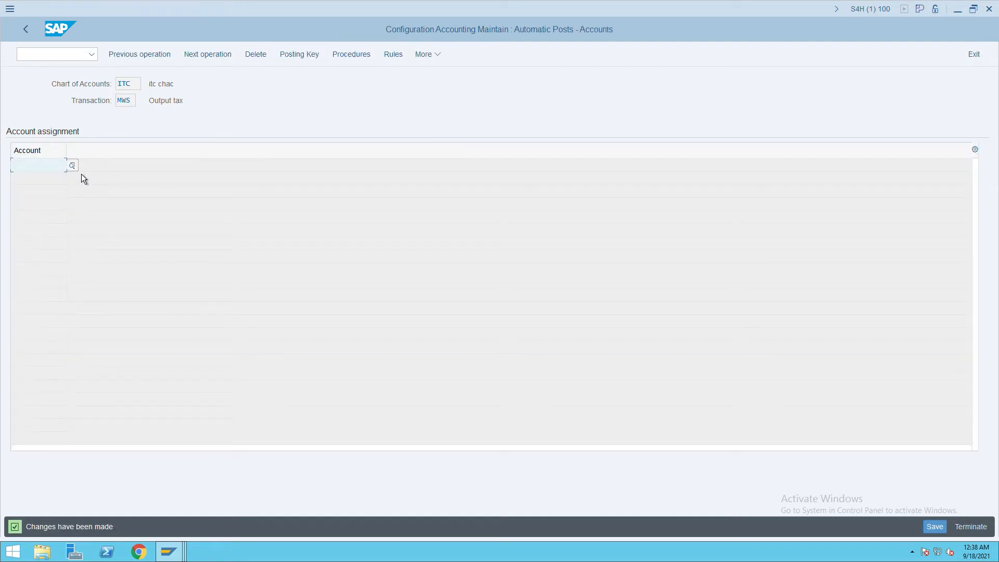
{"action": "left_click", "coordinate": [73, 167]}
{"action": "left_click", "coordinate": [262, 326]}
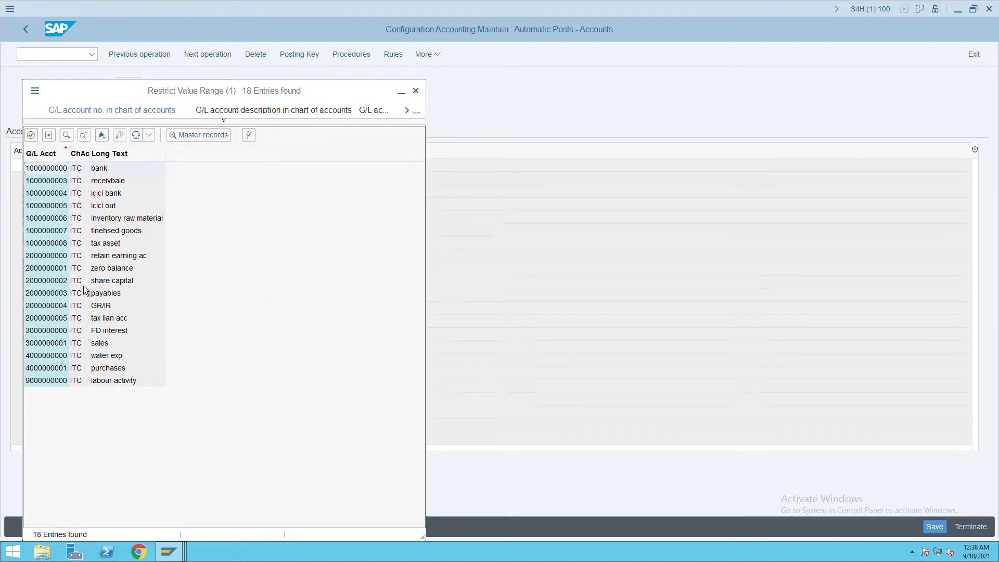
{"action": "double_click", "coordinate": [58, 245]}
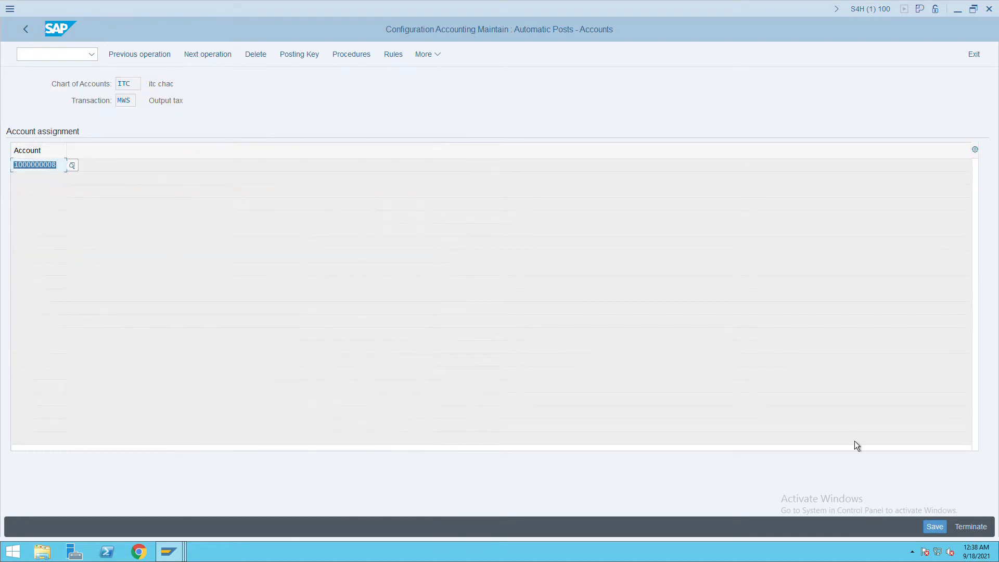
{"action": "left_click", "coordinate": [935, 527]}
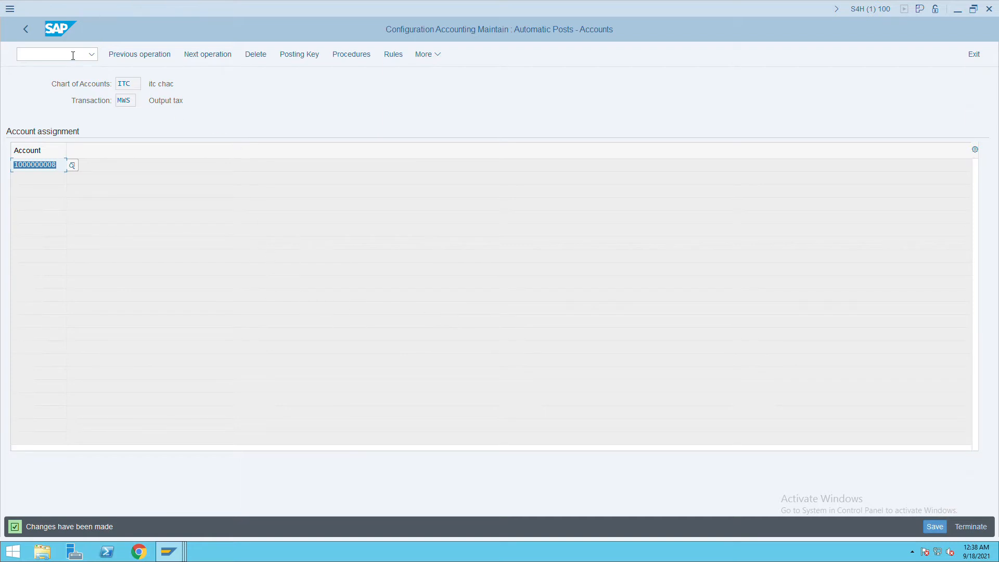
{"action": "left_click", "coordinate": [26, 30]}
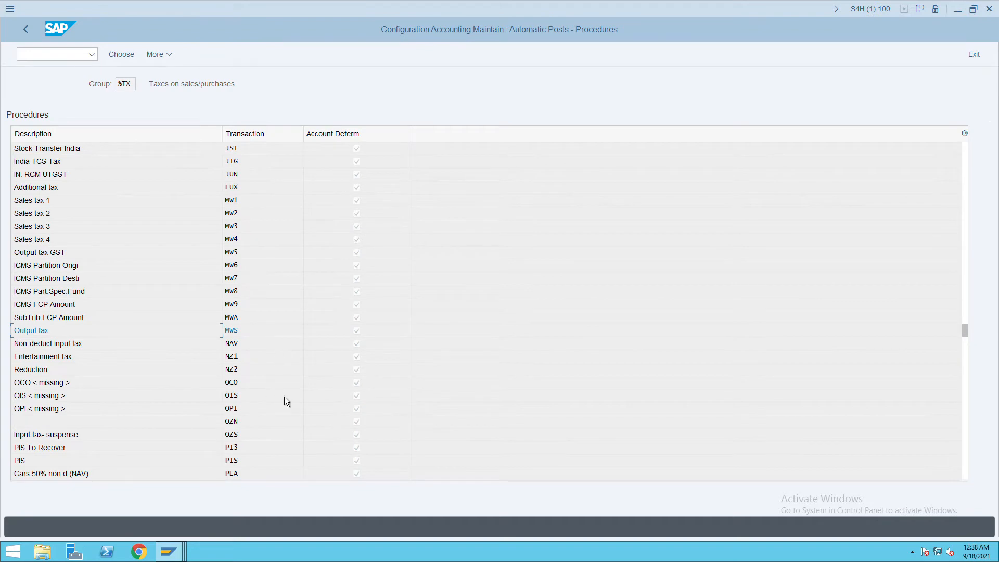
{"action": "scroll", "coordinate": [284, 396], "scroll_direction": "down", "scroll_amount": 7}
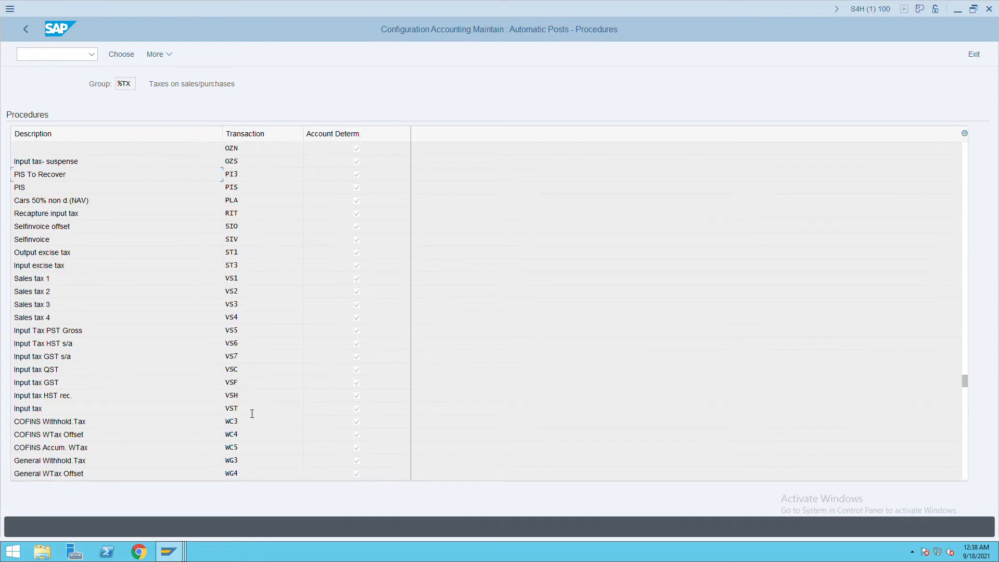
{"action": "double_click", "coordinate": [253, 412]}
{"action": "left_click", "coordinate": [935, 527]}
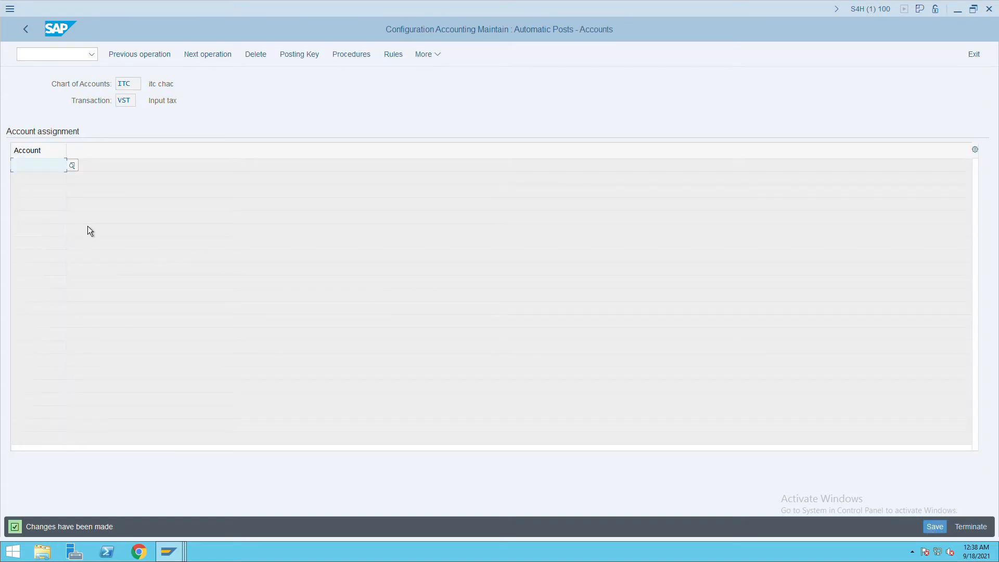
{"action": "key", "text": "Return"}
{"action": "left_click", "coordinate": [944, 528]}
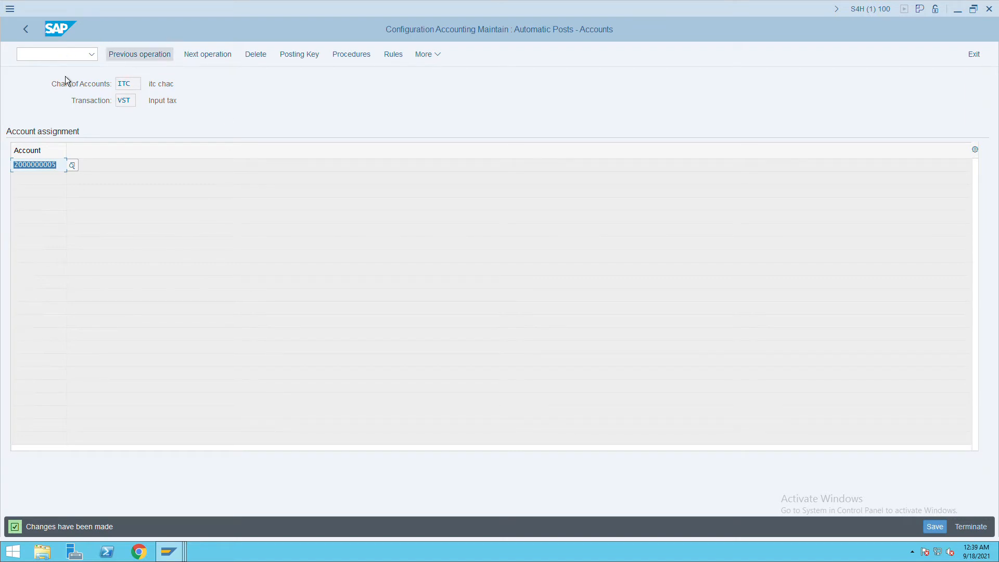
{"action": "left_click", "coordinate": [30, 35]}
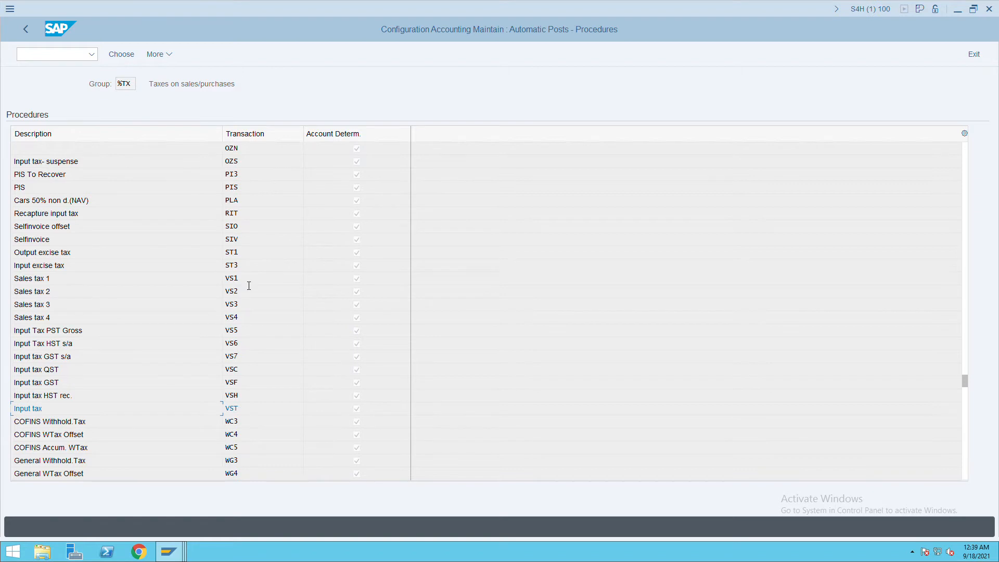
{"action": "double_click", "coordinate": [249, 281]}
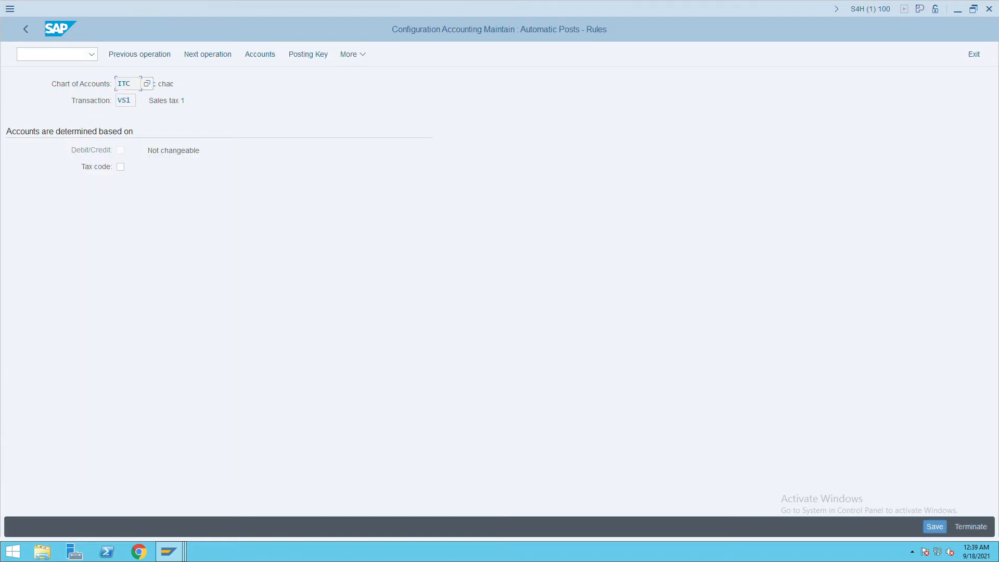
{"action": "left_click", "coordinate": [935, 527]}
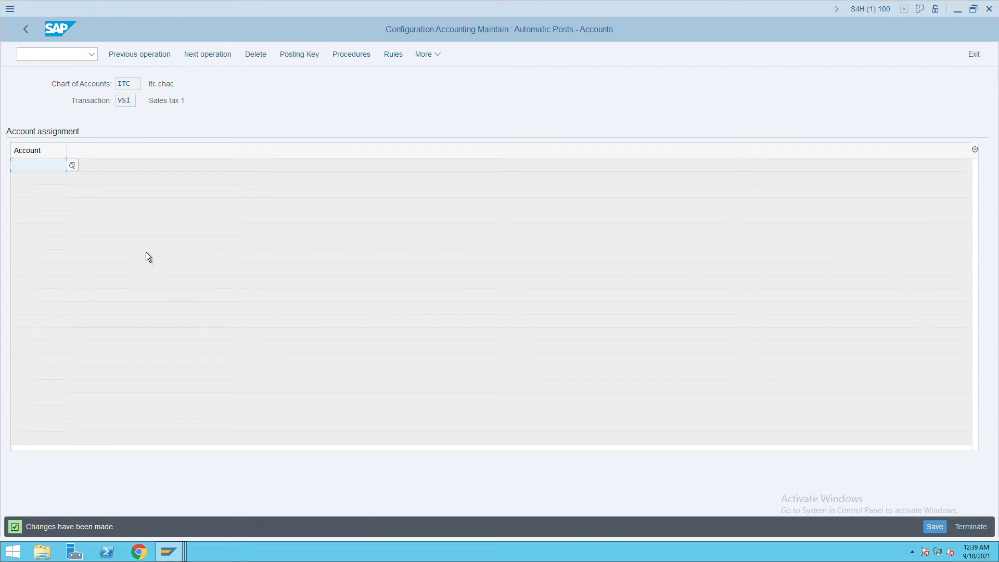
{"action": "left_click", "coordinate": [49, 202]}
{"action": "key", "text": "Return"}
Open the SAP Reference IMG with transaction SPRO.
{"action": "left_click", "coordinate": [69, 60]}
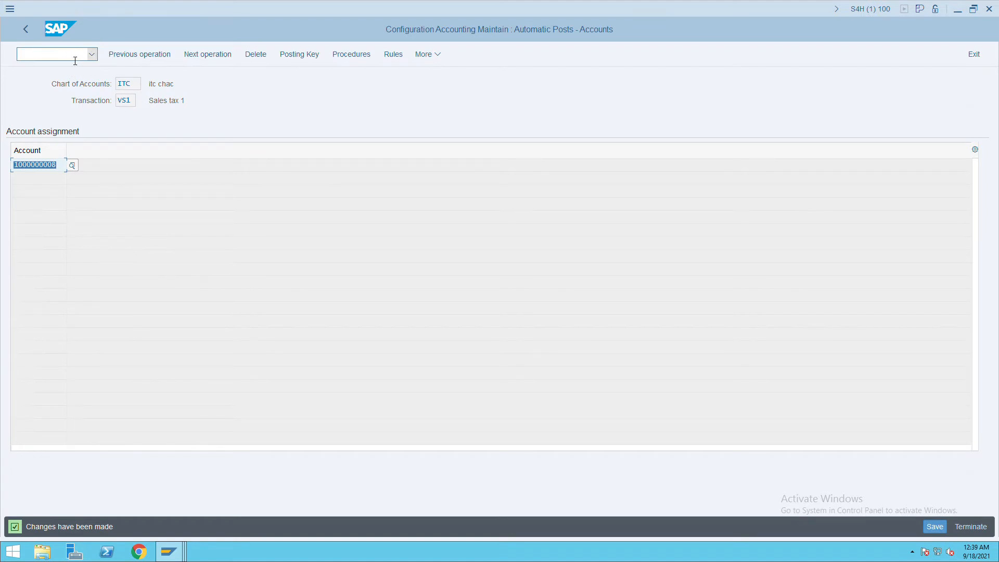
{"action": "type", "text": "/nspro"}
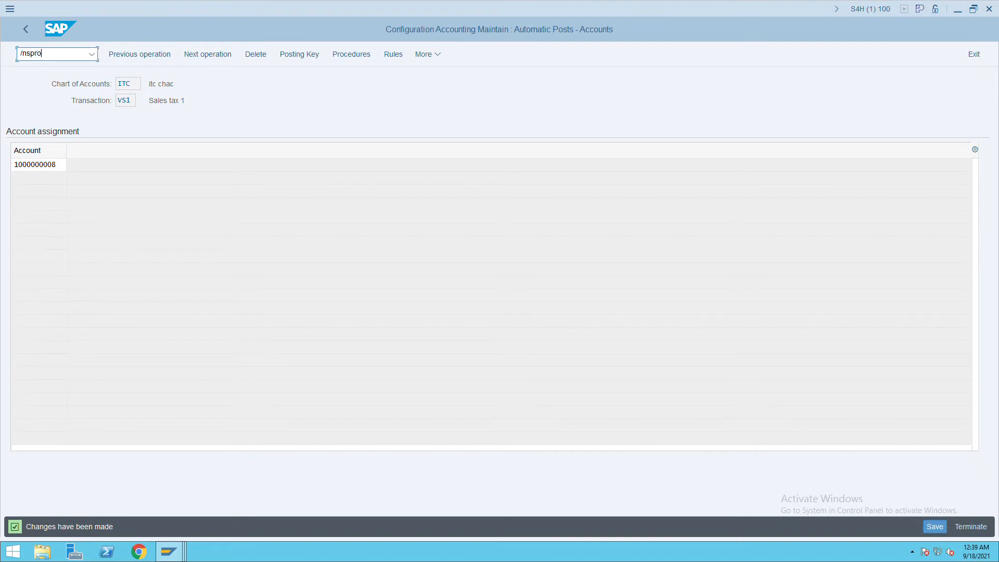
{"action": "key", "text": "Return"}
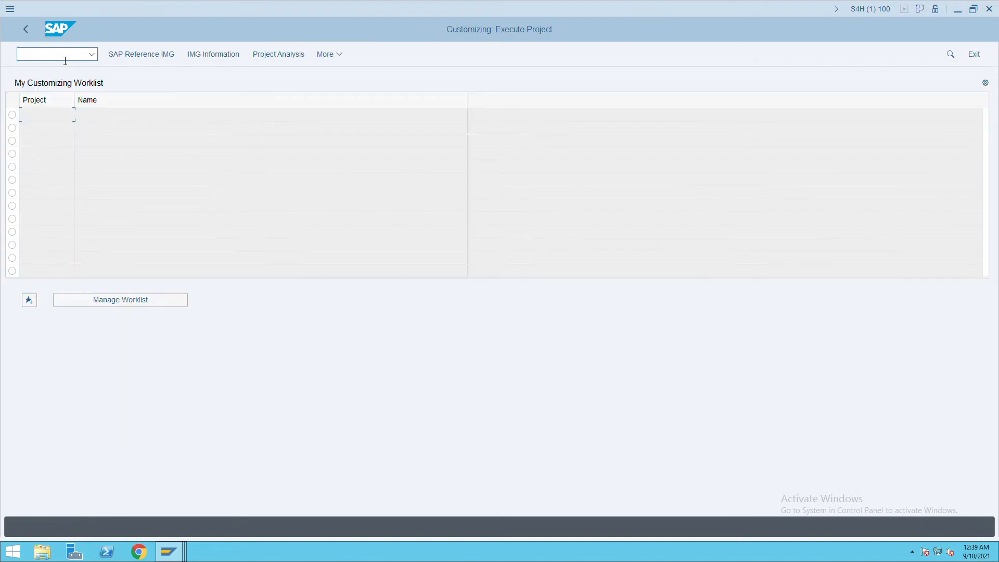
{"action": "left_click", "coordinate": [156, 58]}
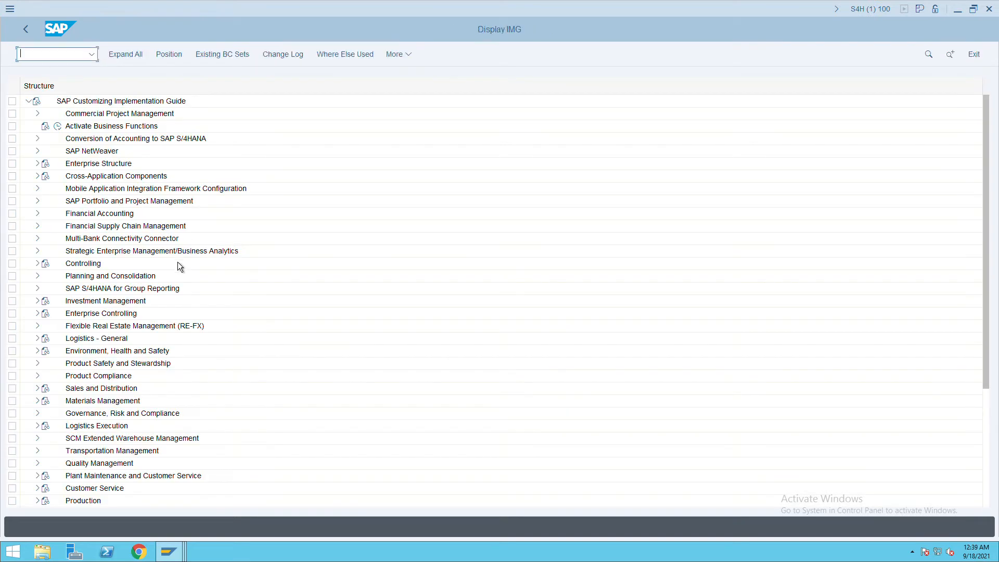
Look up company code ITC in Assign Company Code to Document Date for Tax Determination, under Tax on Sales/Purchases, Calculation.
{"action": "left_click", "coordinate": [39, 215]}
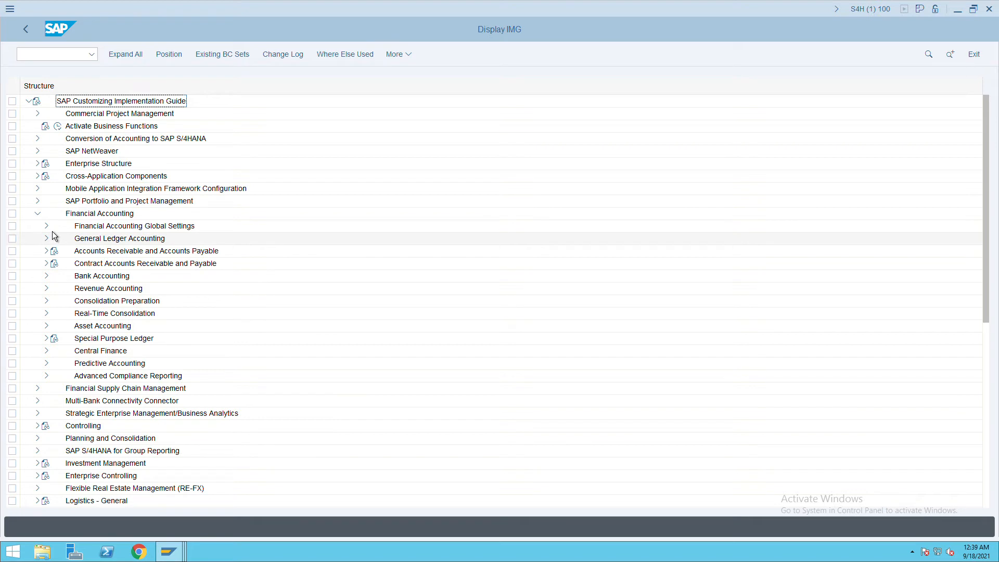
{"action": "left_click", "coordinate": [52, 230]}
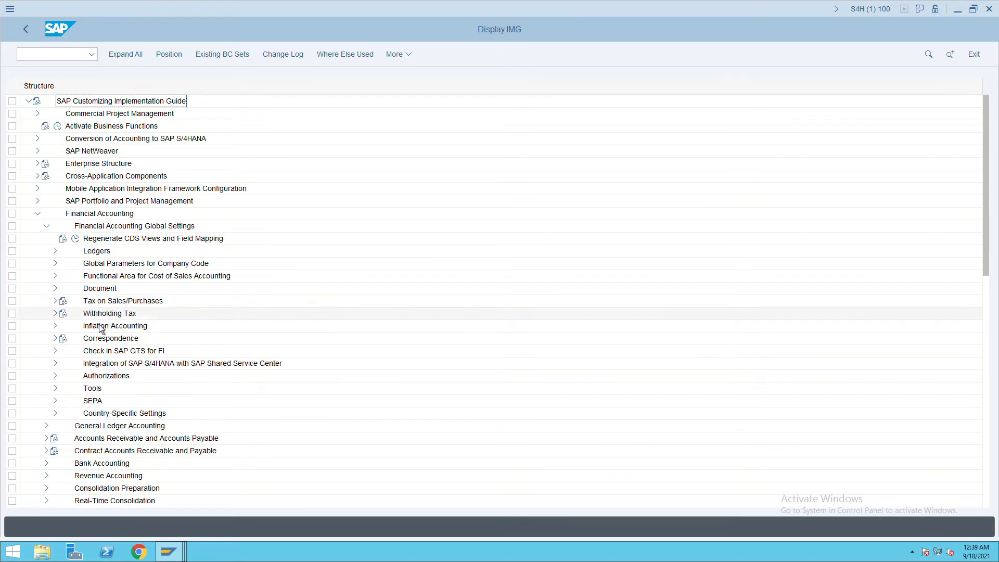
{"action": "left_click", "coordinate": [63, 307]}
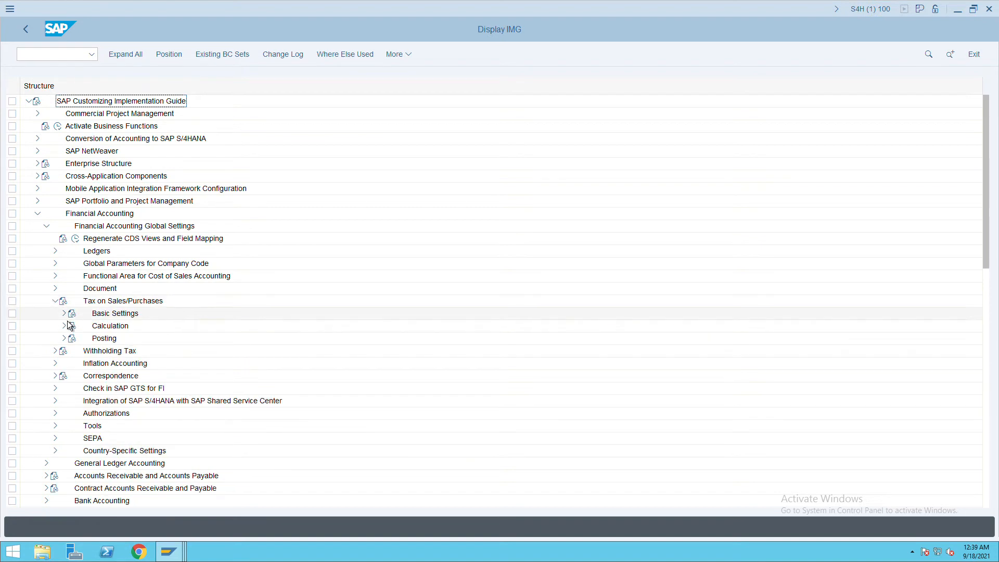
{"action": "left_click", "coordinate": [68, 326]}
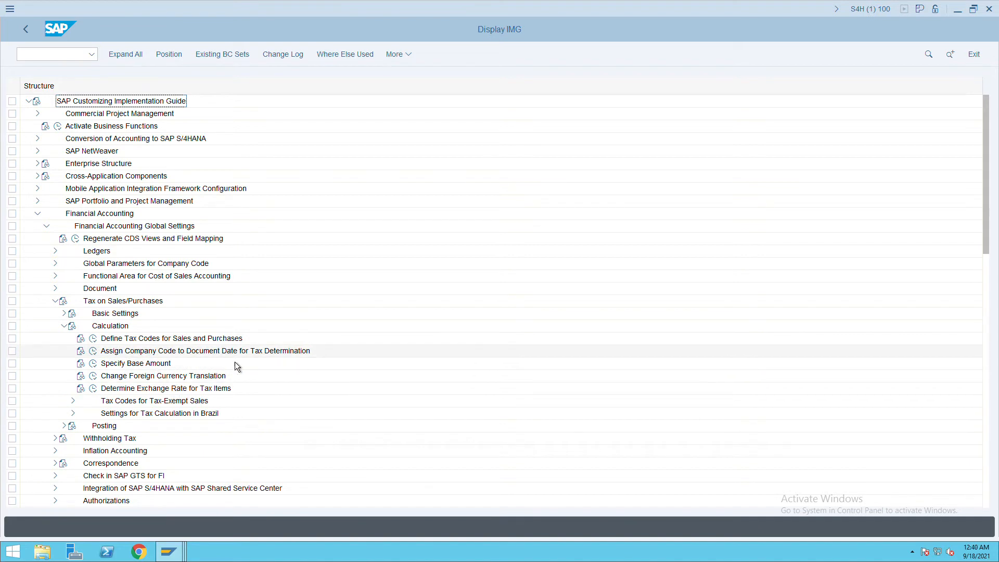
{"action": "left_click", "coordinate": [93, 351]}
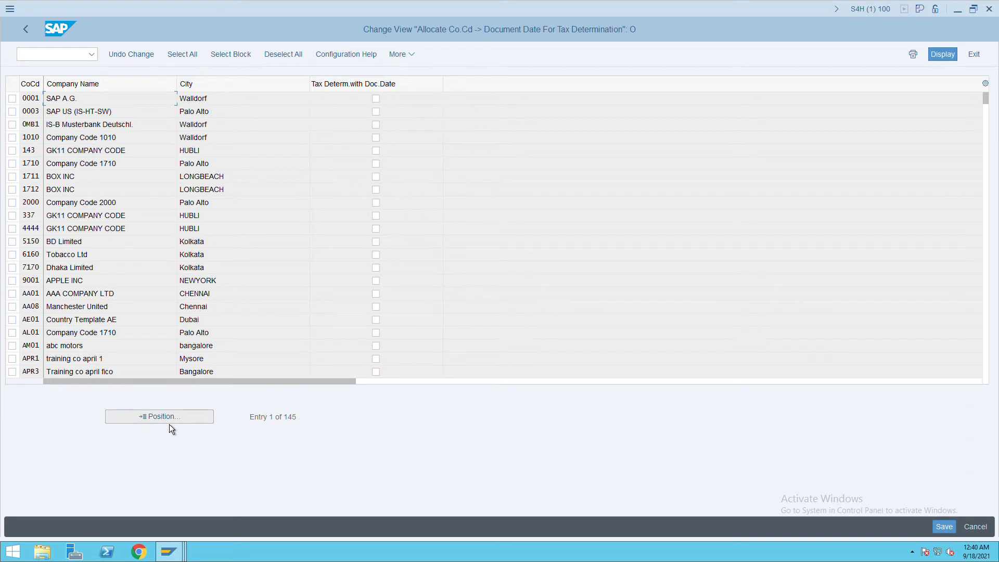
{"action": "left_click", "coordinate": [170, 423]}
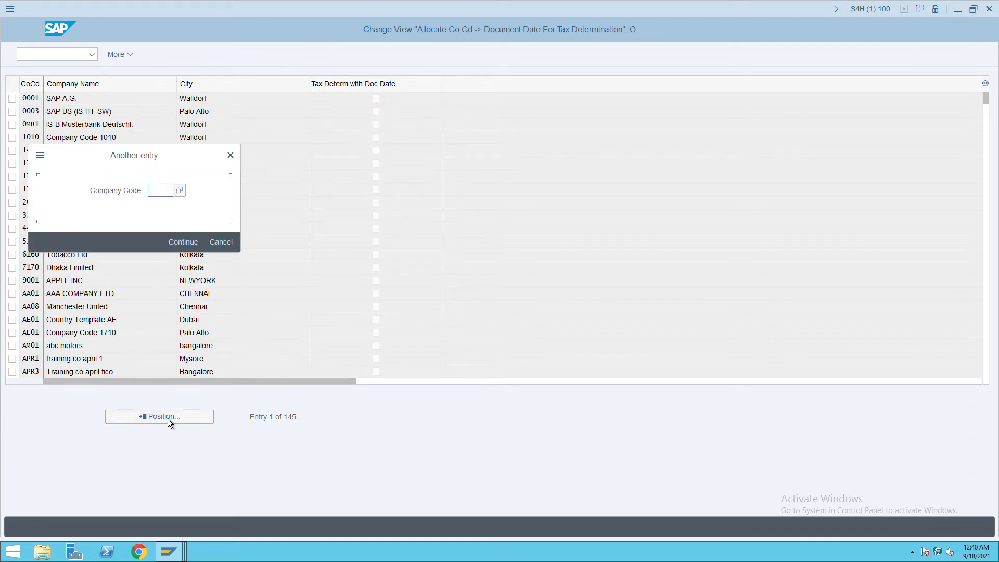
{"action": "type", "text": "itc"}
{"action": "key", "text": "Return"}
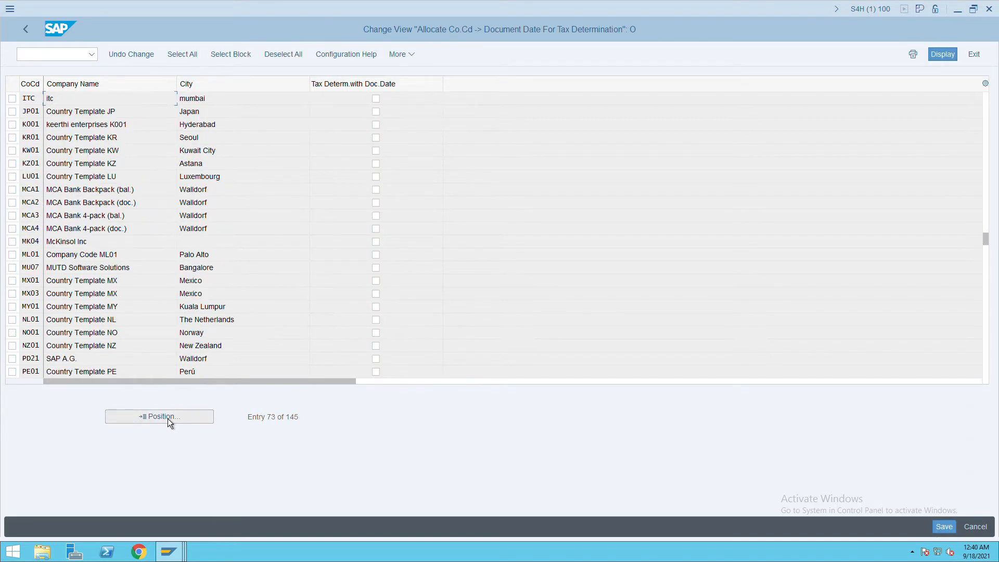
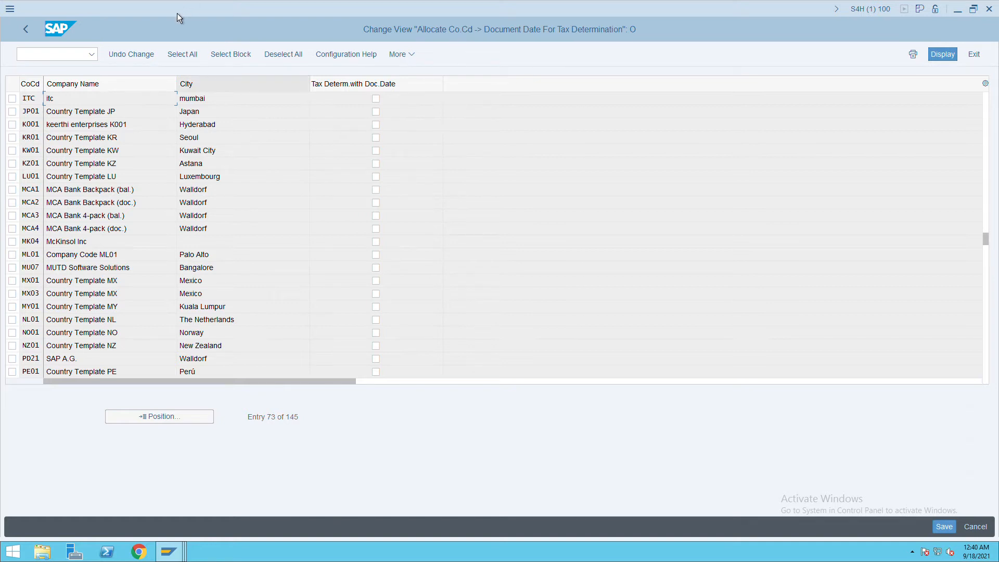
Open Assign Tax Codes for Non-Taxable Transactions under Tax on Sales/Purchases, Posting, and locate company code ITC.
{"action": "left_click", "coordinate": [35, 32]}
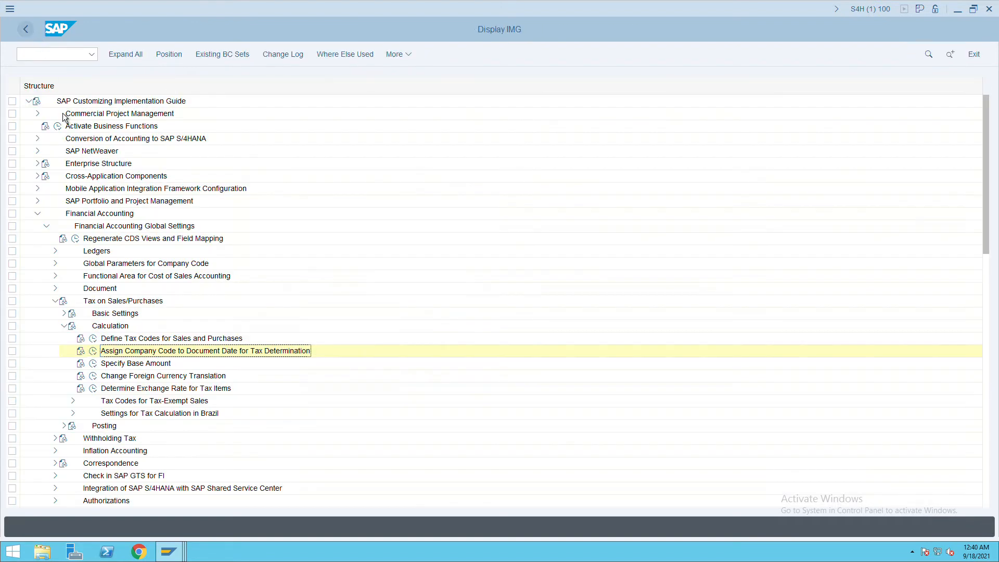
{"action": "left_click", "coordinate": [64, 326]}
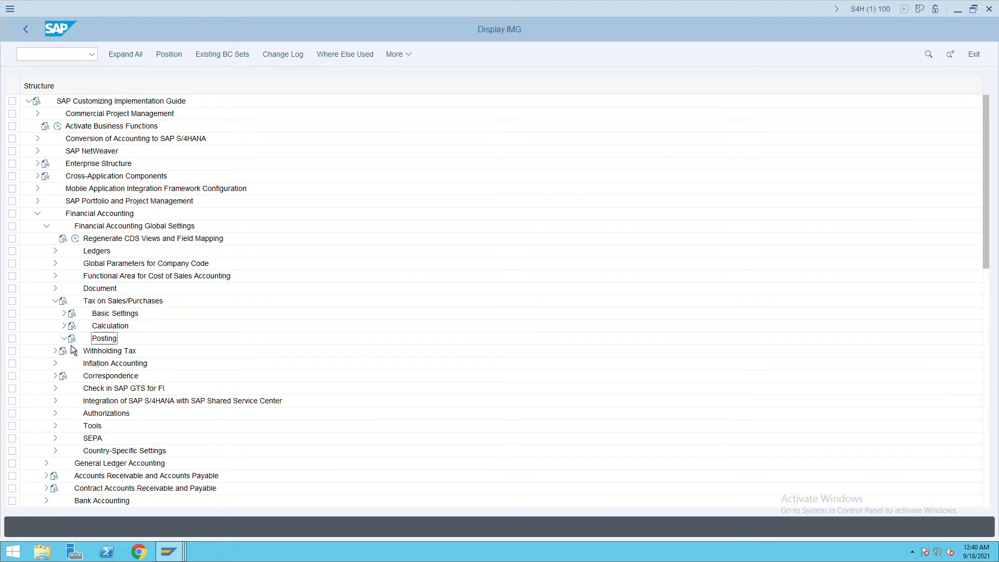
{"action": "left_click", "coordinate": [64, 338]}
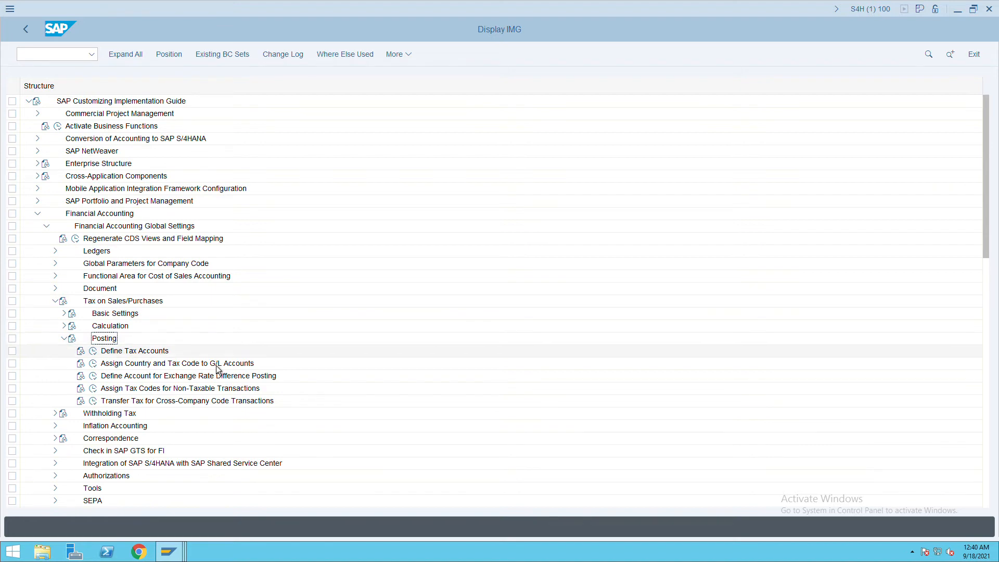
{"action": "left_click", "coordinate": [93, 389]}
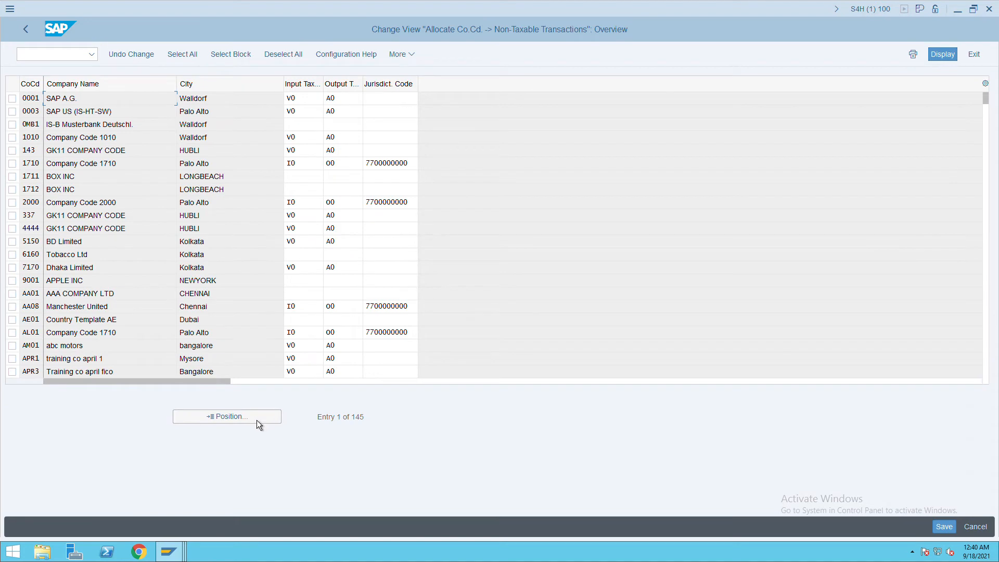
{"action": "left_click", "coordinate": [254, 419]}
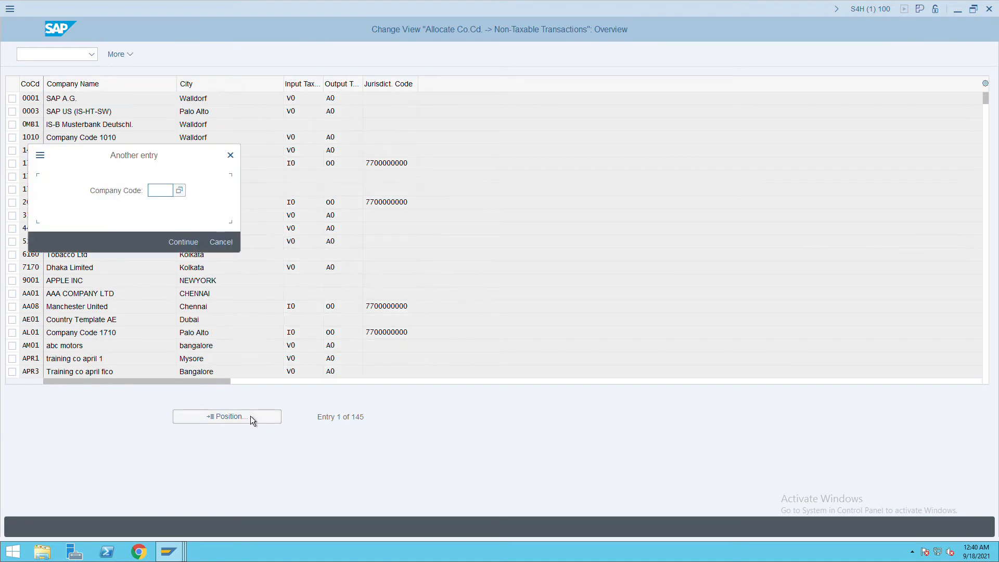
{"action": "type", "text": "ITC"}
{"action": "key", "text": "Return"}
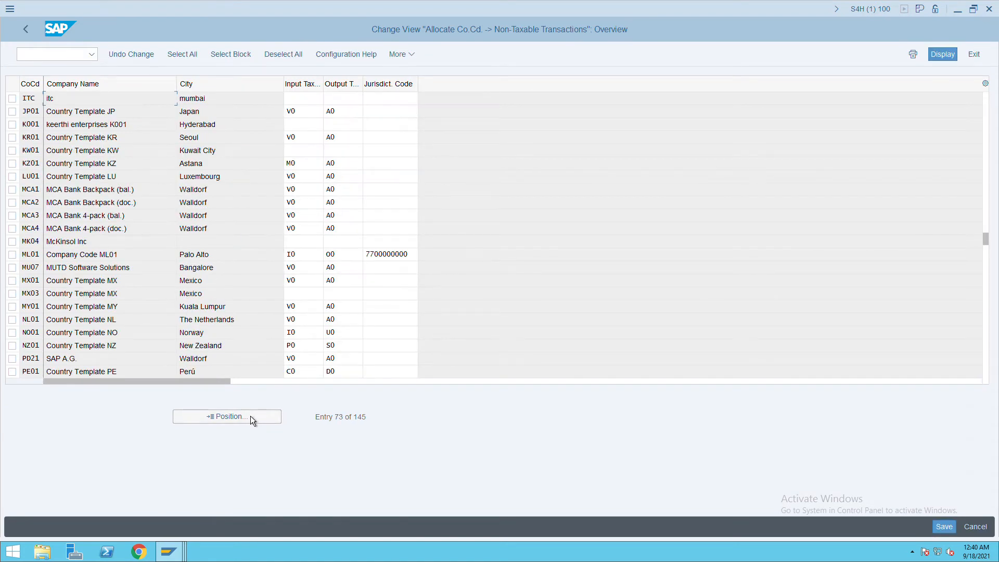
Assign input tax code V0 and output tax code A0 to company code ITC for non-taxable transactions.
{"action": "double_click", "coordinate": [308, 115]}
{"action": "key", "text": "ctrl+c"}
{"action": "left_click", "coordinate": [308, 103]}
{"action": "key", "text": "ctrl+v"}
{"action": "double_click", "coordinate": [344, 113]}
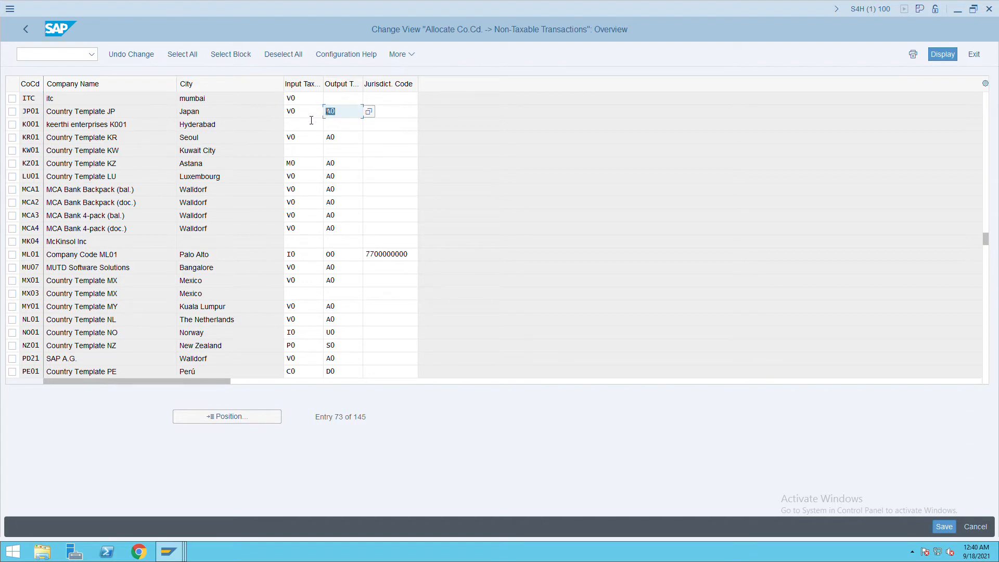
{"action": "key", "text": "ctrl+c"}
{"action": "left_click", "coordinate": [338, 102]}
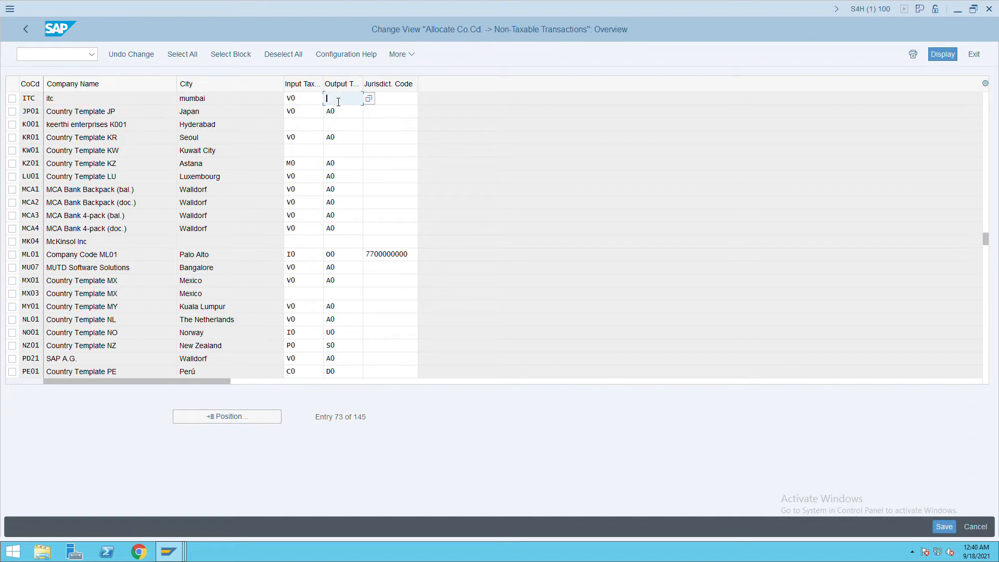
{"action": "key", "text": "ctrl+v"}
Save the non-taxable tax code assignment for company code ITC, accepting any tax code warnings.
{"action": "left_click", "coordinate": [953, 530]}
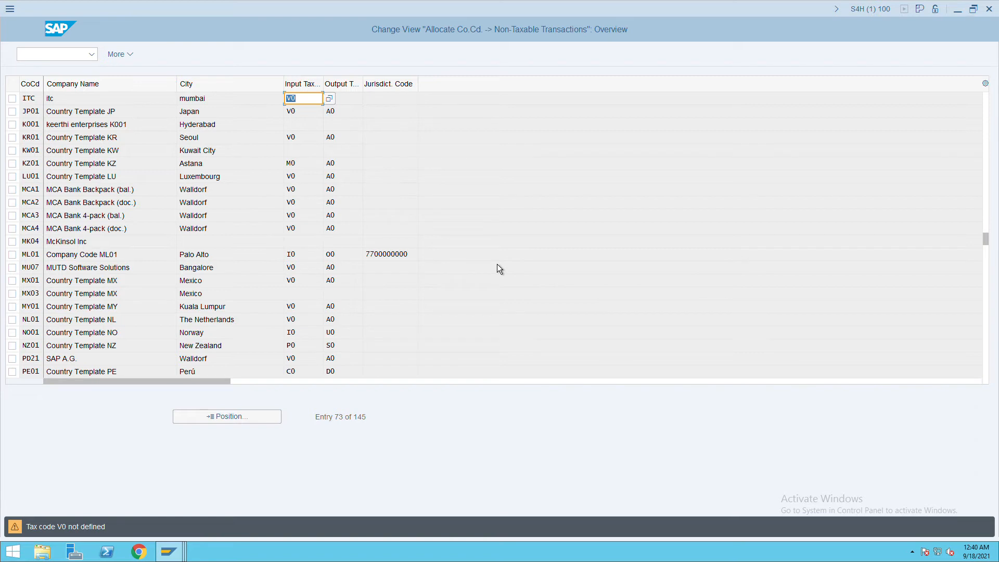
{"action": "key", "text": "Return"}
{"action": "key", "text": "Return"}
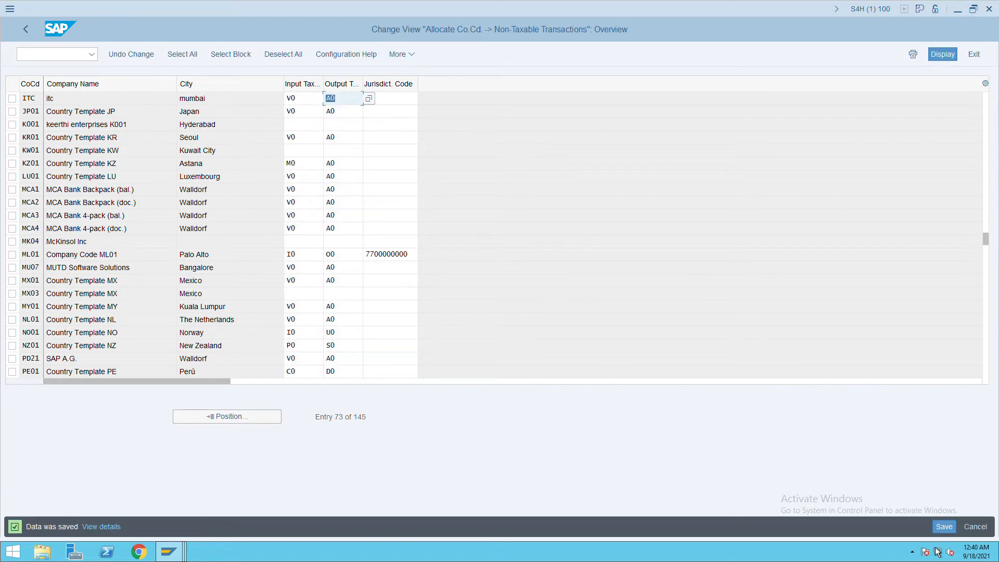
{"action": "left_click", "coordinate": [944, 527]}
{"action": "left_click", "coordinate": [310, 108]}
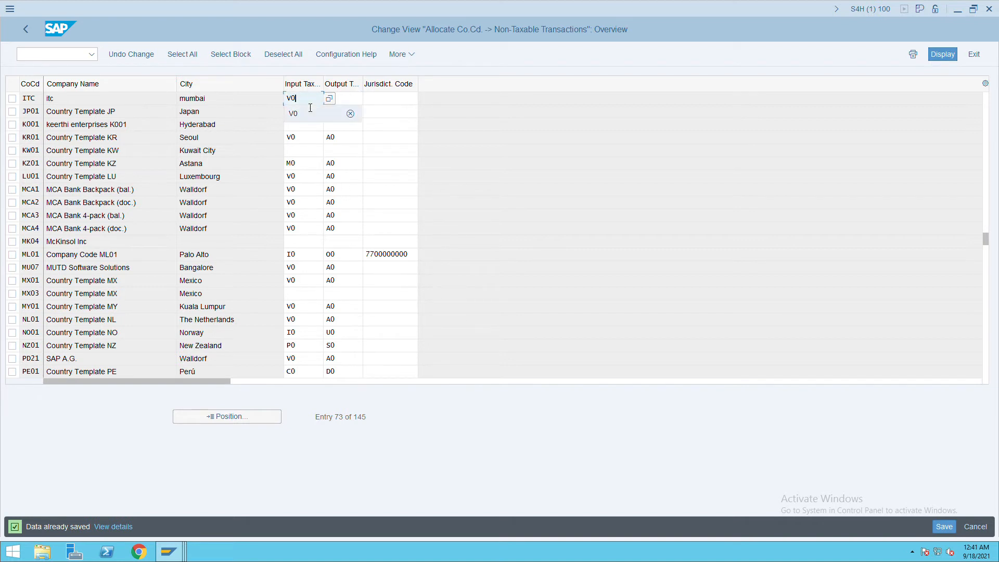
{"action": "key", "text": "Return"}
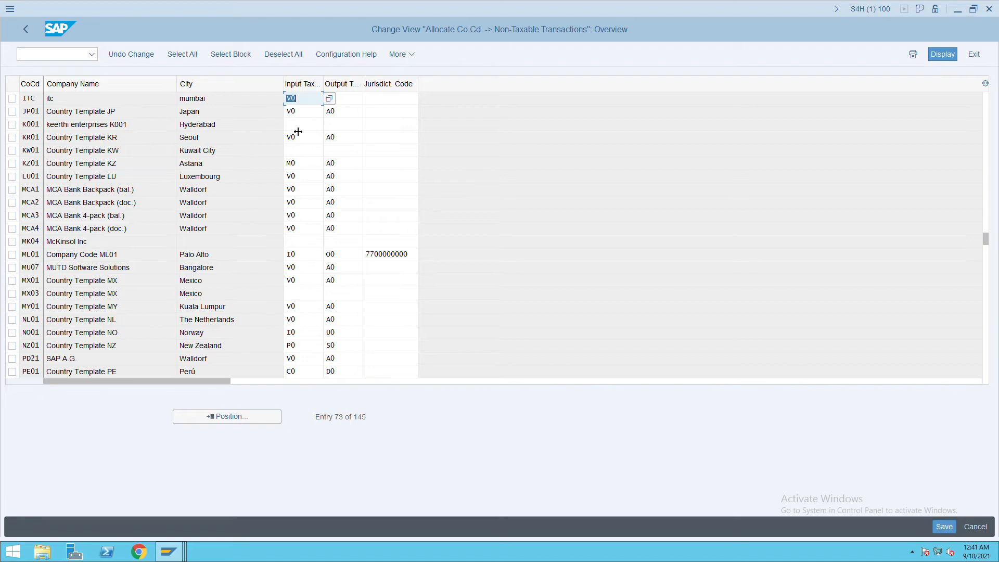
{"action": "left_click", "coordinate": [948, 532]}
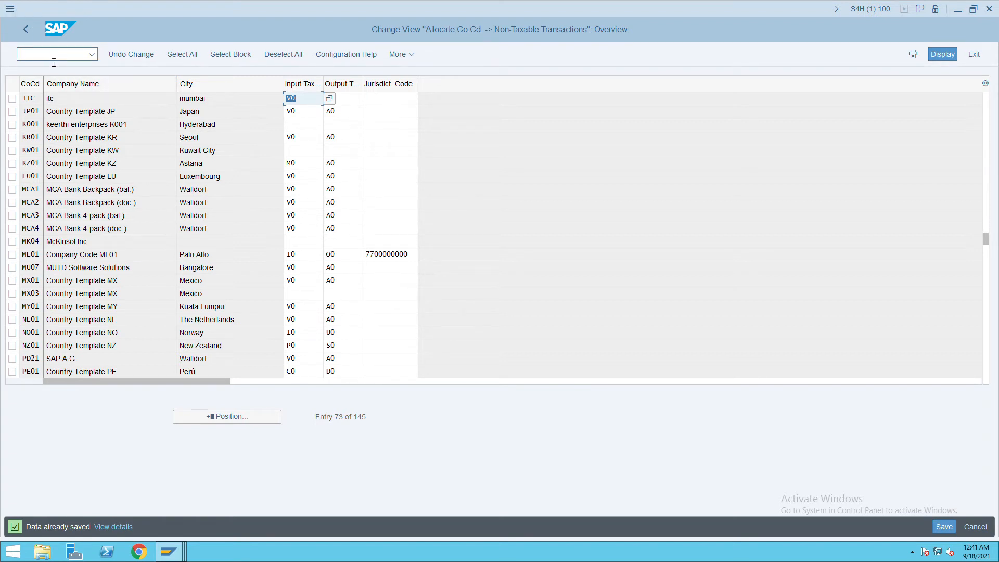
Return to the IMG and open Assign Currency Types and Define Material Ledger Types under Controlling, Product Cost Controlling, Actual Costing/Material Ledger.
{"action": "left_click", "coordinate": [35, 37]}
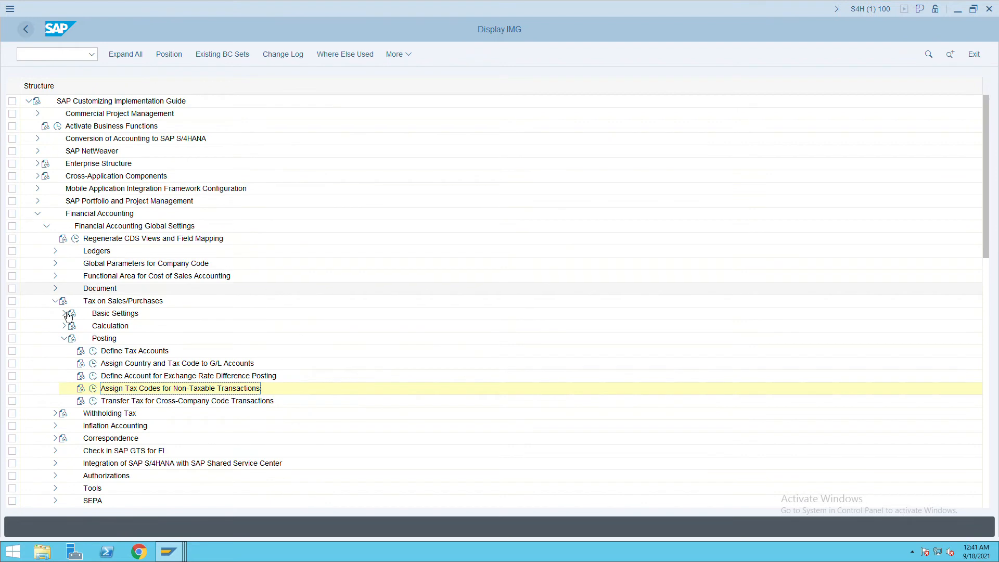
{"action": "left_click", "coordinate": [55, 301]}
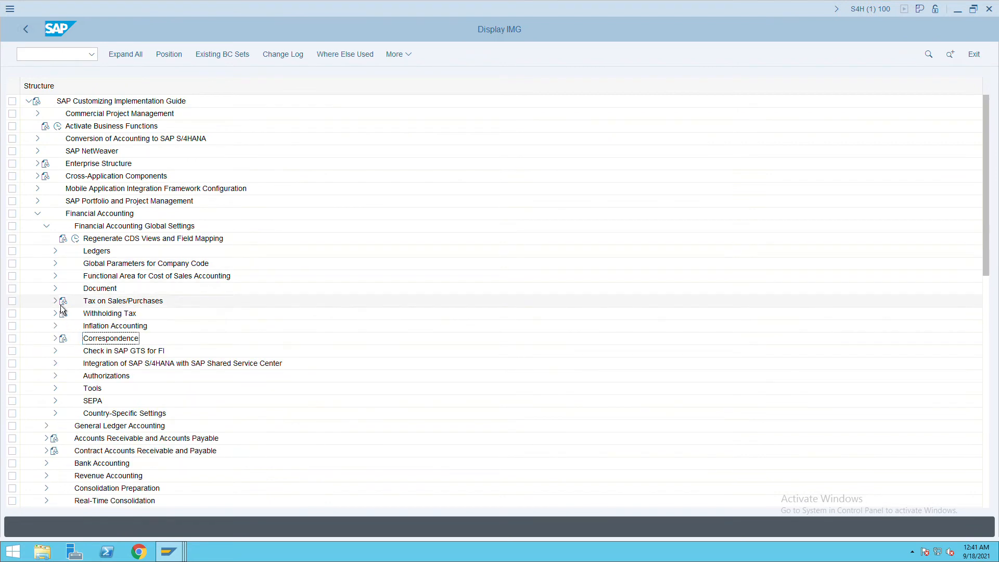
{"action": "left_click", "coordinate": [47, 226]}
{"action": "left_click", "coordinate": [42, 222]}
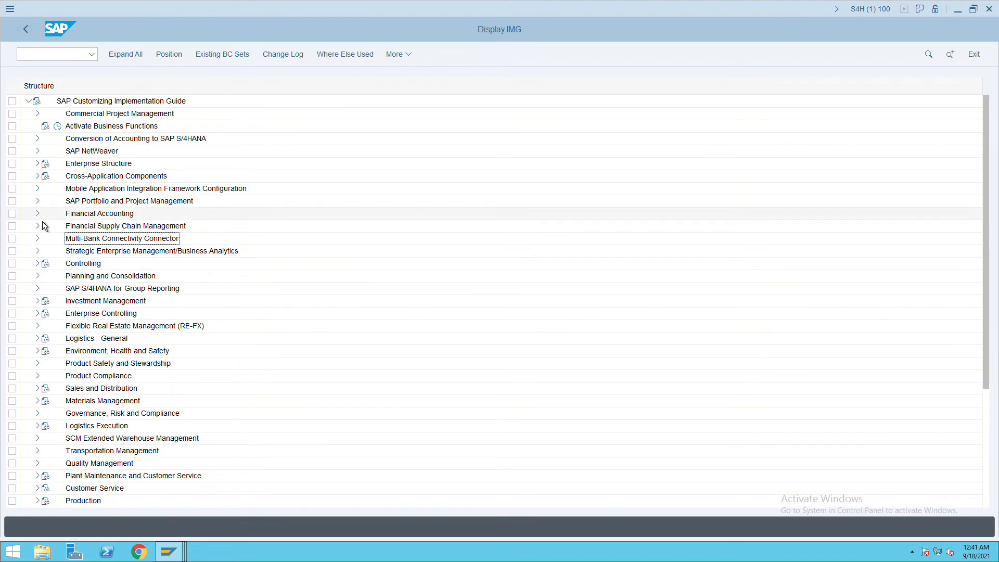
{"action": "left_click", "coordinate": [39, 269]}
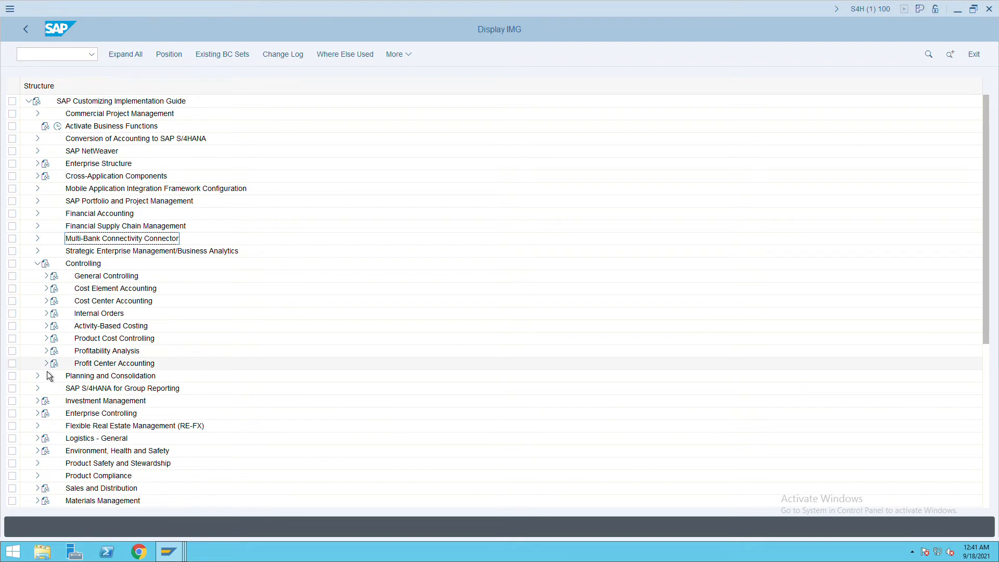
{"action": "left_click", "coordinate": [46, 338]}
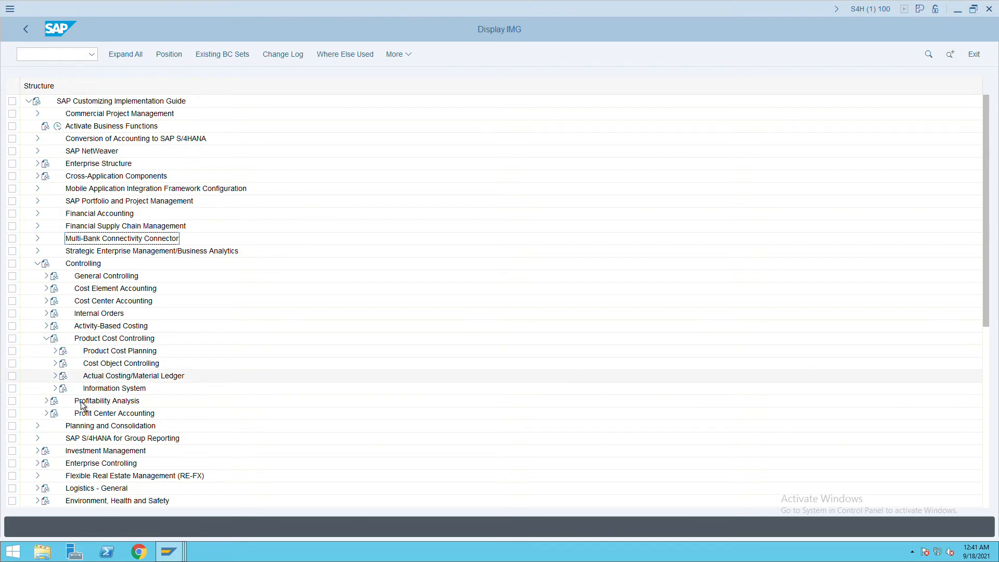
{"action": "left_click", "coordinate": [55, 376]}
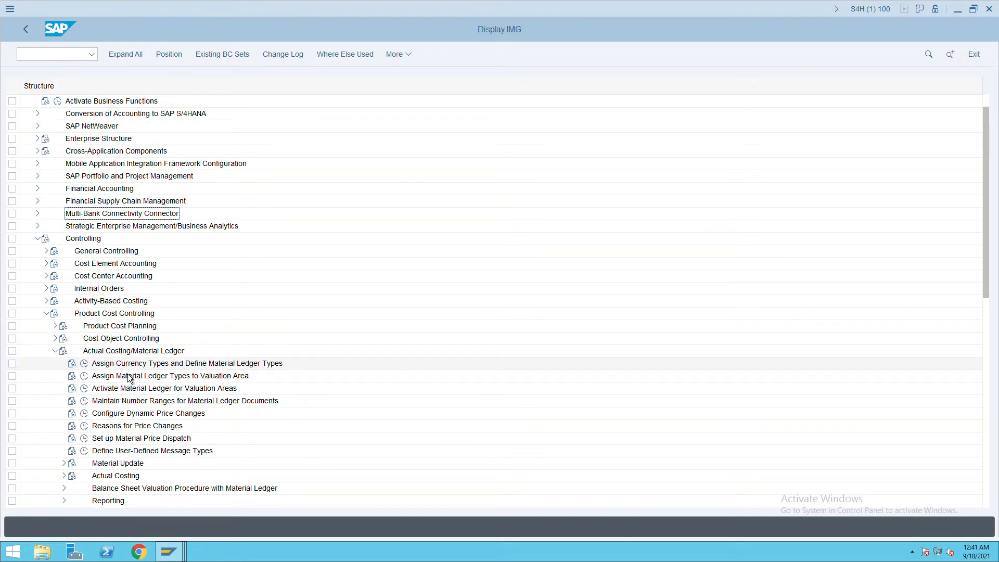
{"action": "left_click", "coordinate": [84, 364]}
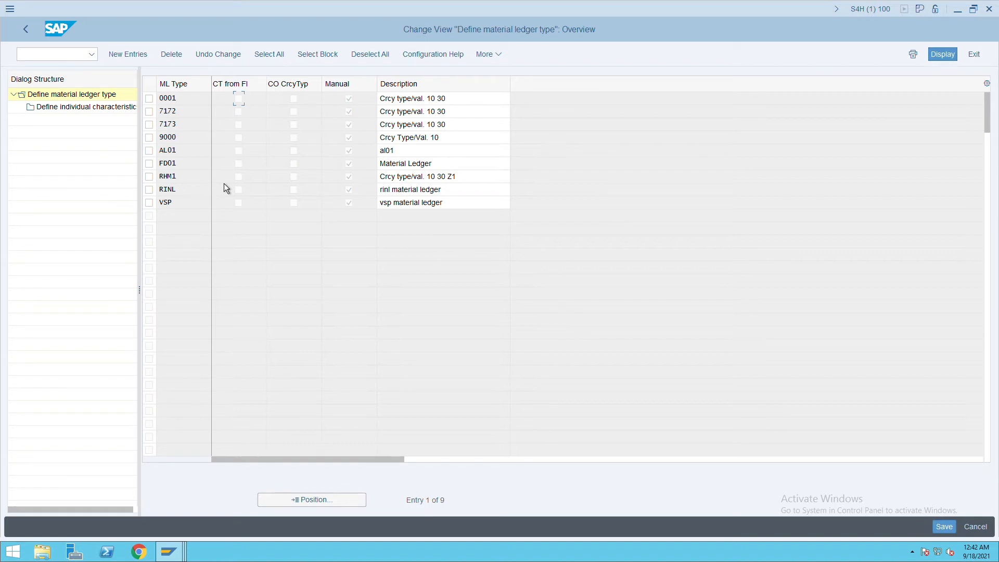
{"action": "left_click", "coordinate": [156, 194]}
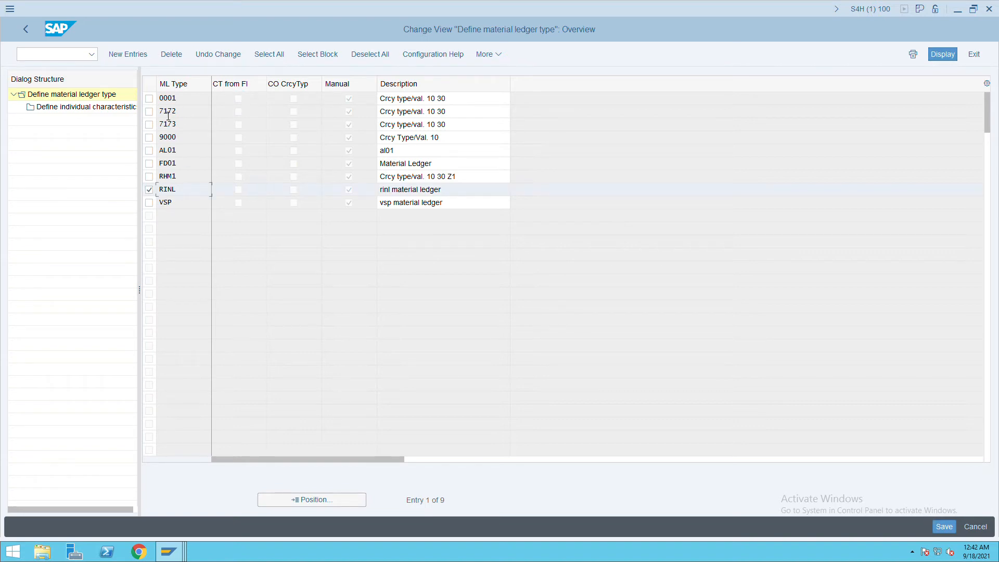
{"action": "left_click", "coordinate": [157, 104]}
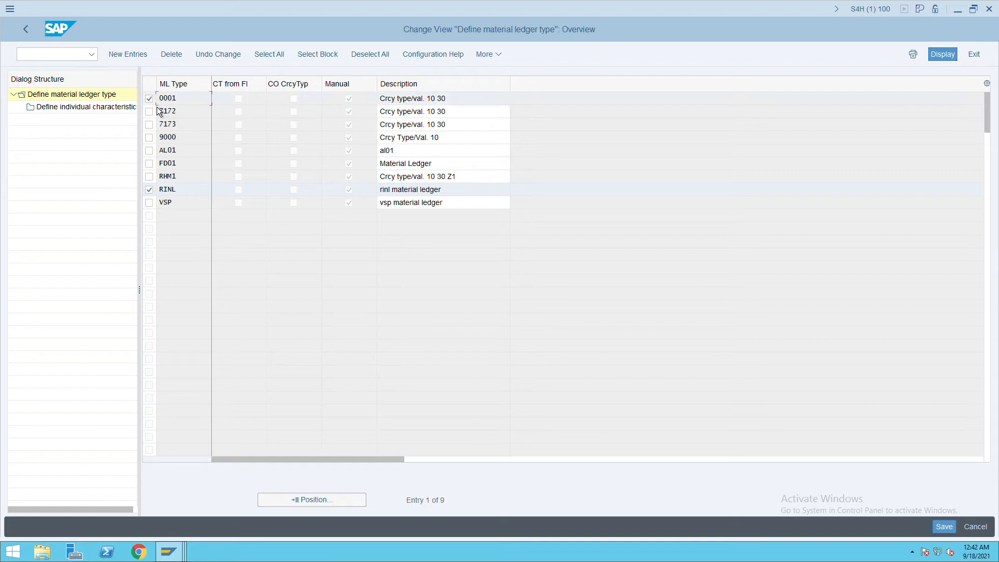
{"action": "left_click", "coordinate": [158, 194]}
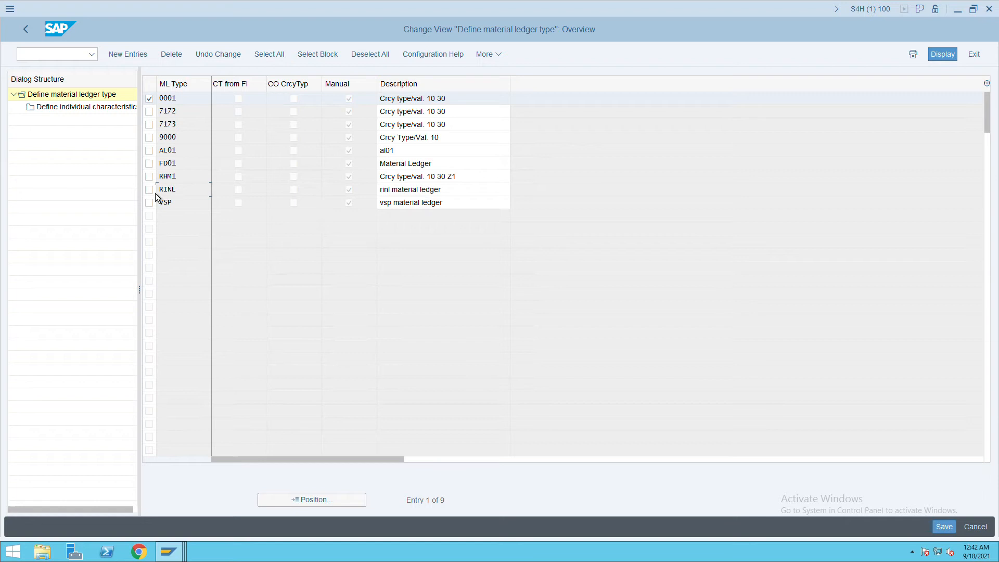
{"action": "left_click", "coordinate": [158, 193]}
{"action": "left_click", "coordinate": [178, 101]}
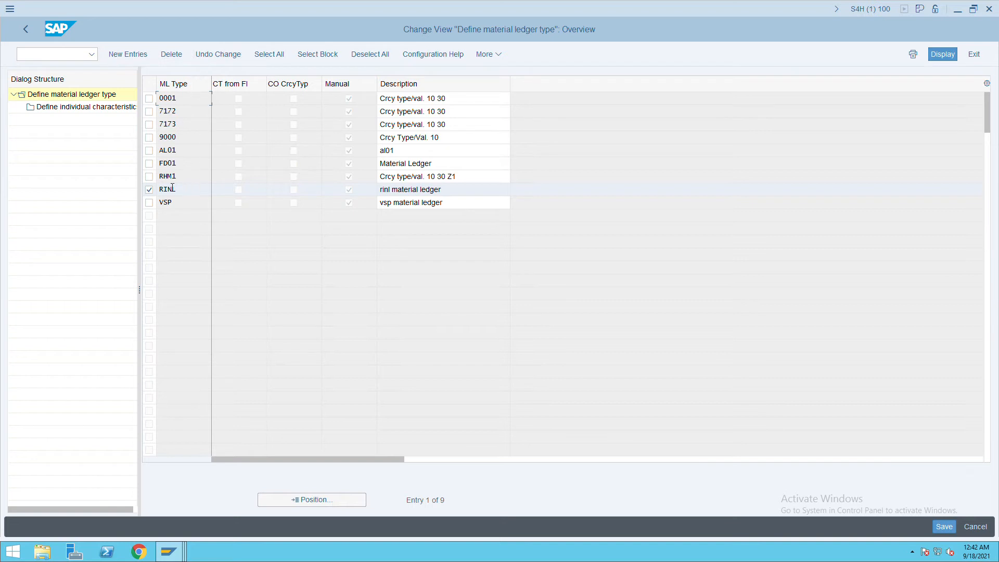
{"action": "left_click", "coordinate": [155, 190]}
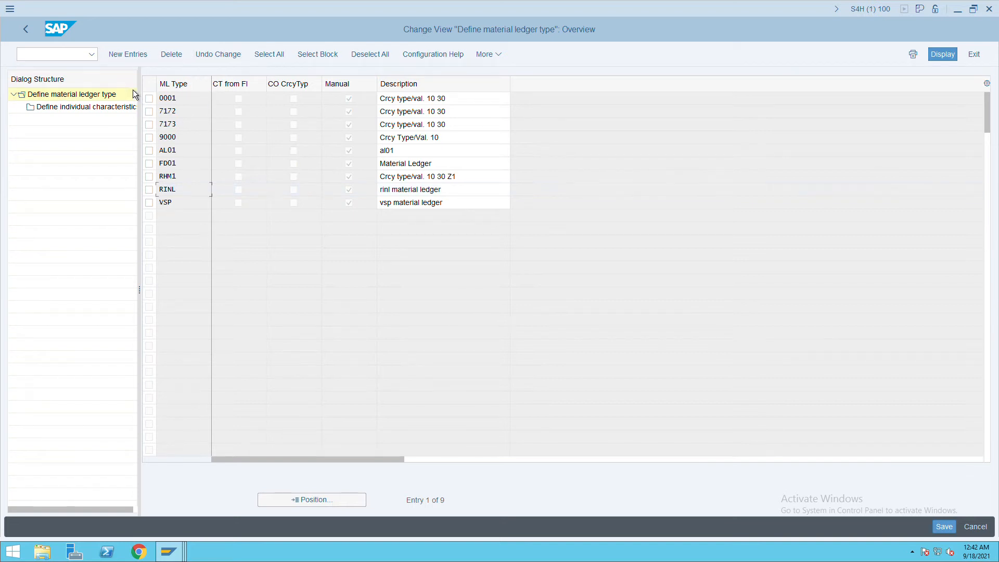
{"action": "left_click", "coordinate": [133, 61]}
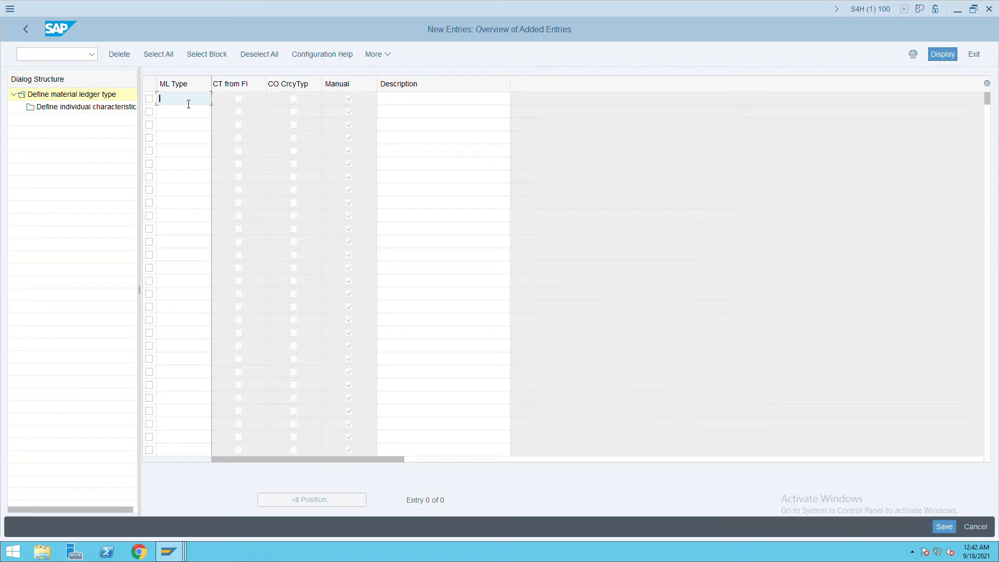
{"action": "left_click", "coordinate": [36, 36]}
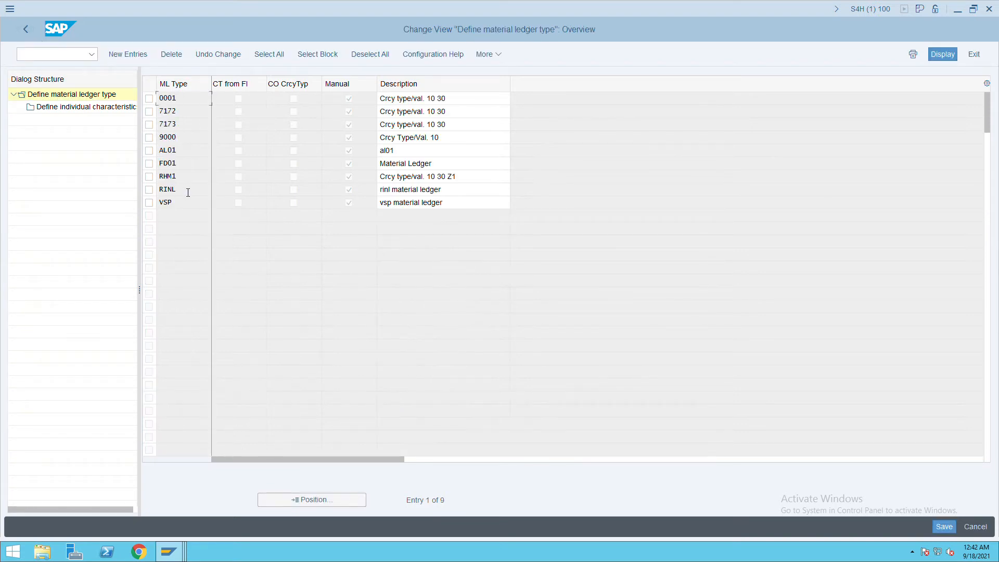
Examine the currency types in the individual characteristics of material ledger type RINL, then return to the type overview.
{"action": "double_click", "coordinate": [169, 191]}
{"action": "left_click", "coordinate": [149, 190]}
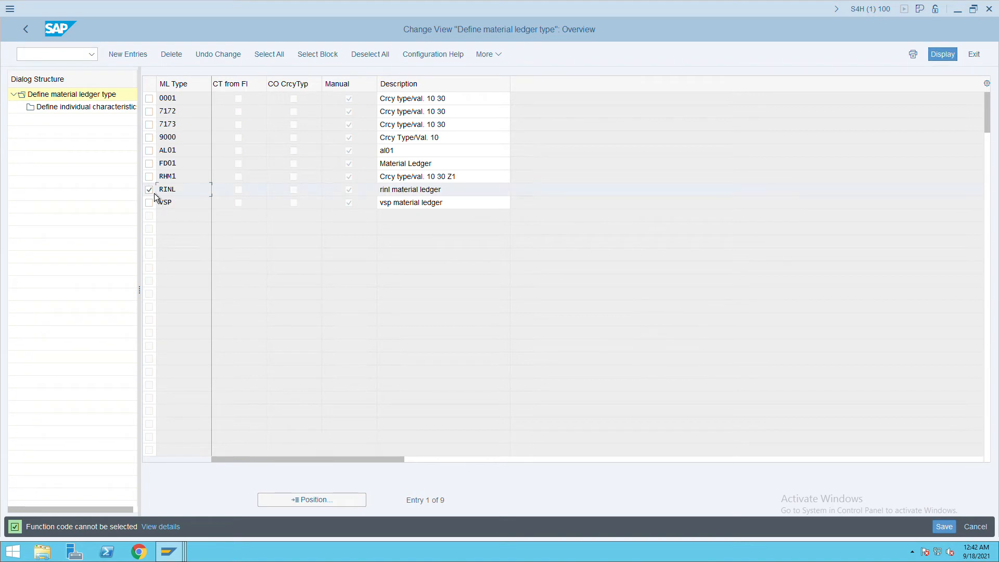
{"action": "double_click", "coordinate": [93, 116]}
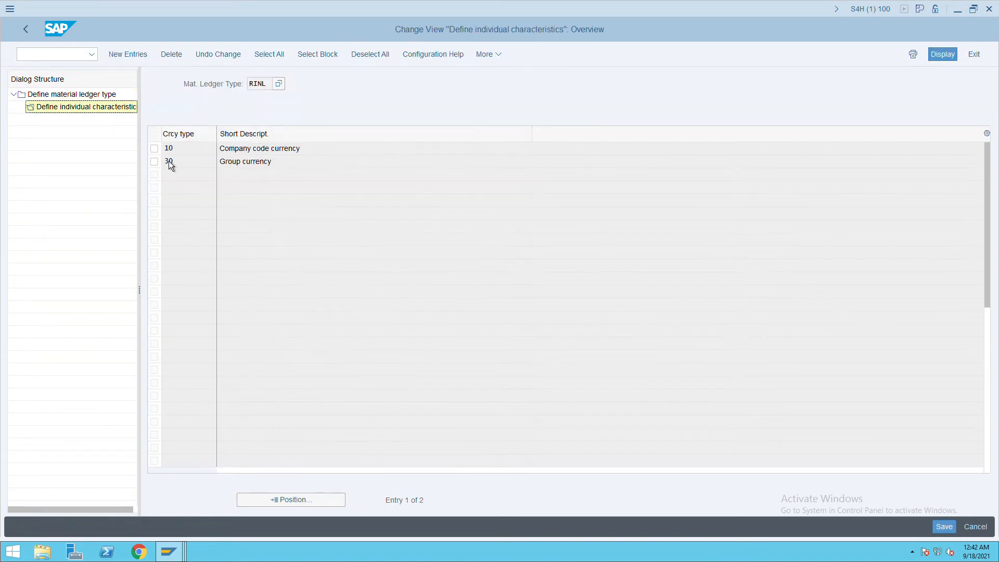
{"action": "left_click_drag", "start_coordinate": [189, 149], "coordinate": [169, 158]}
{"action": "left_click", "coordinate": [167, 168]}
{"action": "left_click", "coordinate": [188, 154]}
{"action": "left_click", "coordinate": [167, 162]}
{"action": "left_click", "coordinate": [293, 167]}
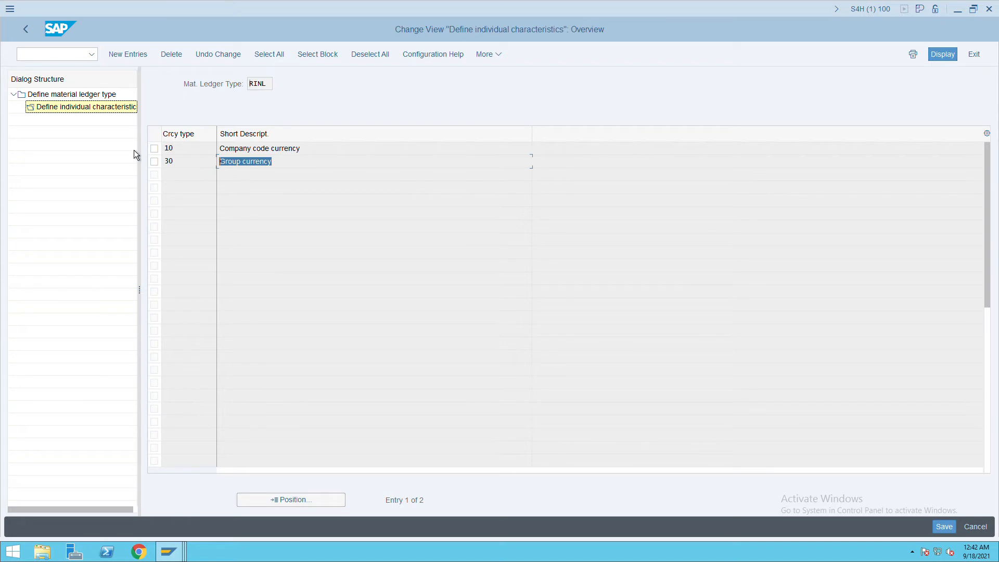
{"action": "left_click", "coordinate": [185, 165]}
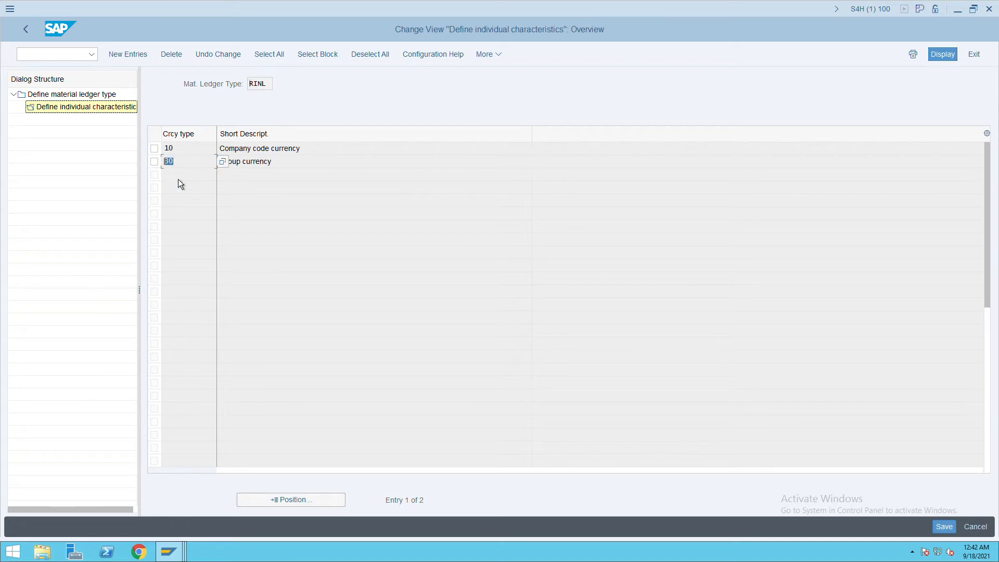
{"action": "left_click", "coordinate": [26, 30]}
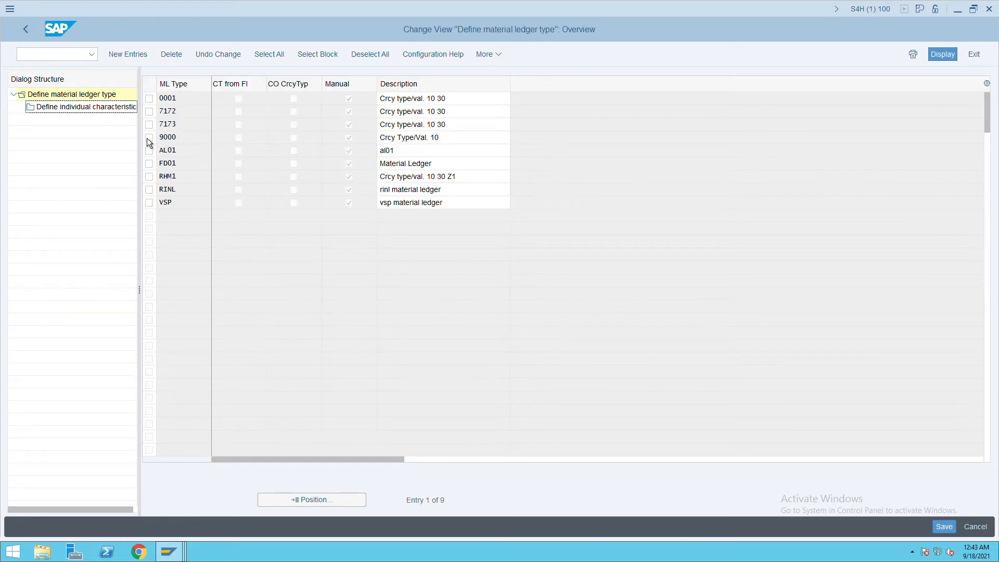
Create and save a material ledger type ITC with the description itc.
{"action": "left_click", "coordinate": [129, 61]}
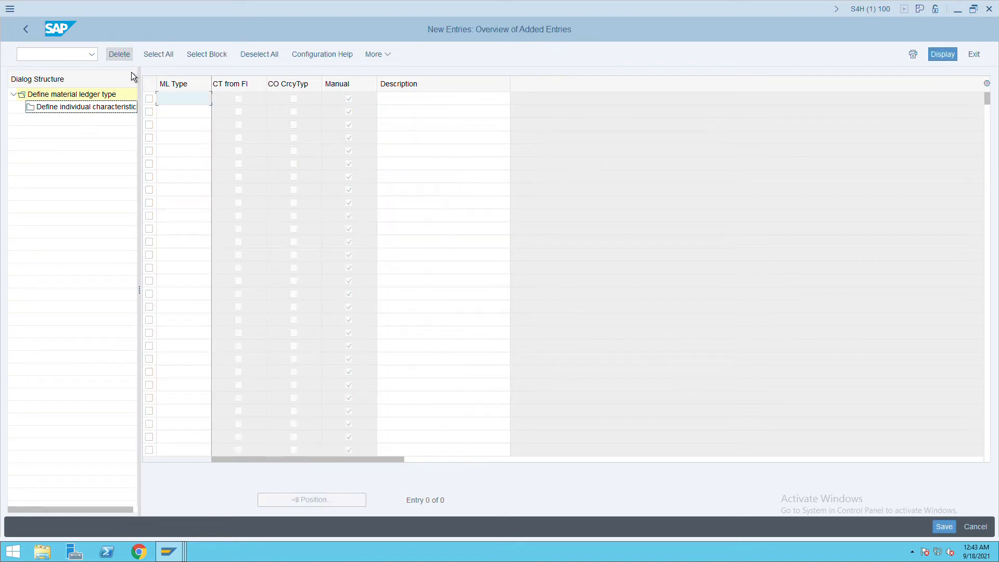
{"action": "type", "text": "itc"}
{"action": "key", "text": "Tab"}
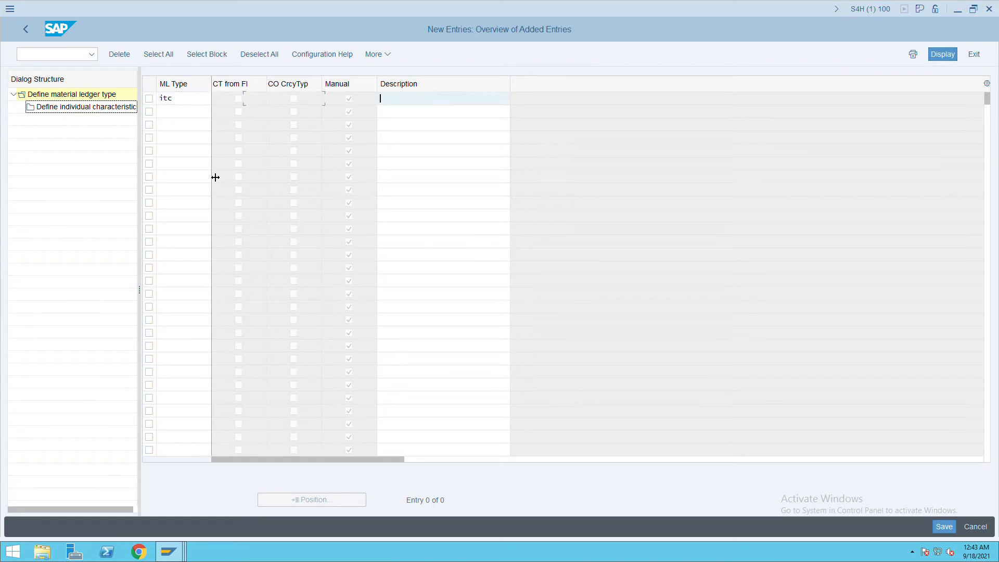
{"action": "type", "text": "itc"}
{"action": "key", "text": "Return"}
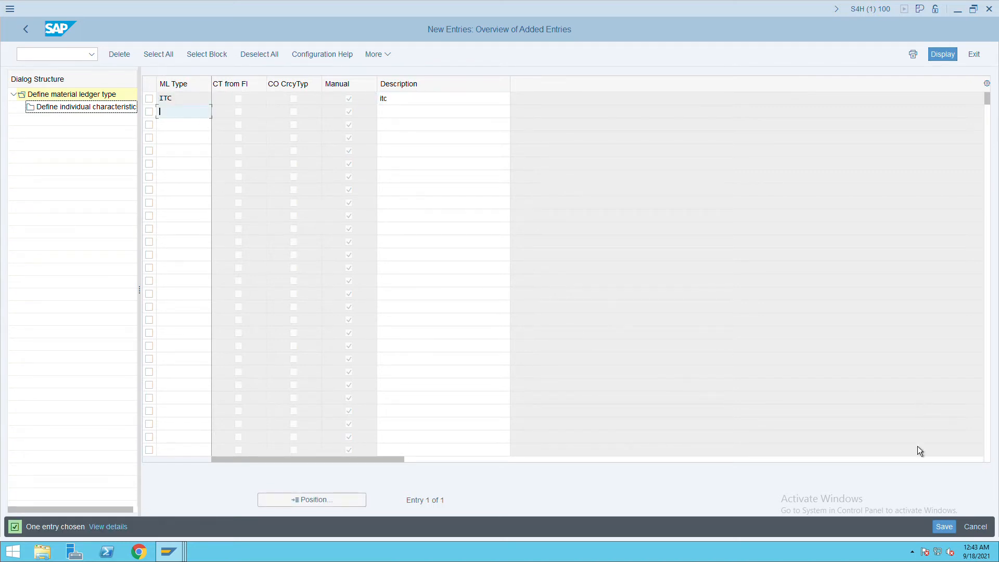
{"action": "left_click", "coordinate": [946, 528]}
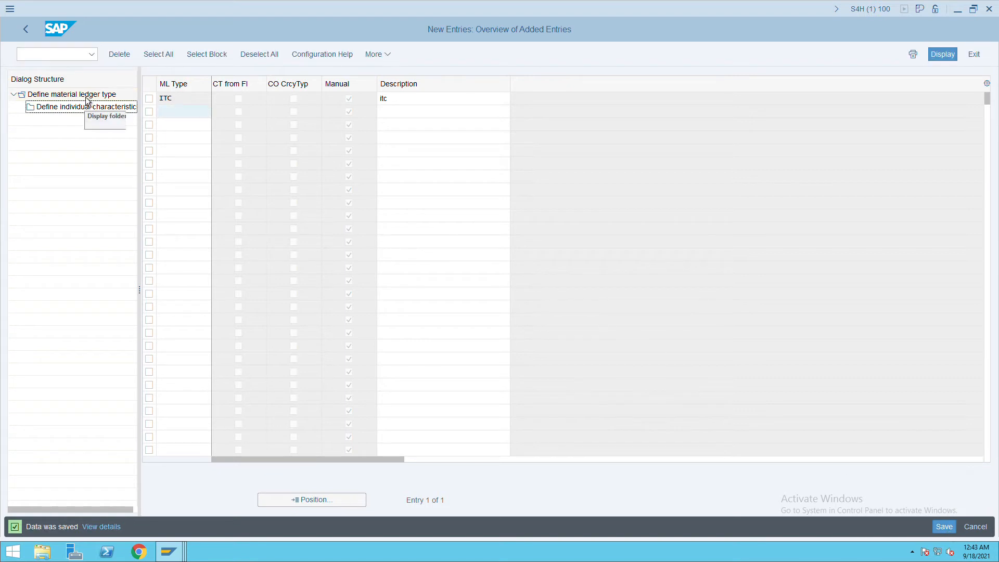
{"action": "left_click", "coordinate": [32, 33]}
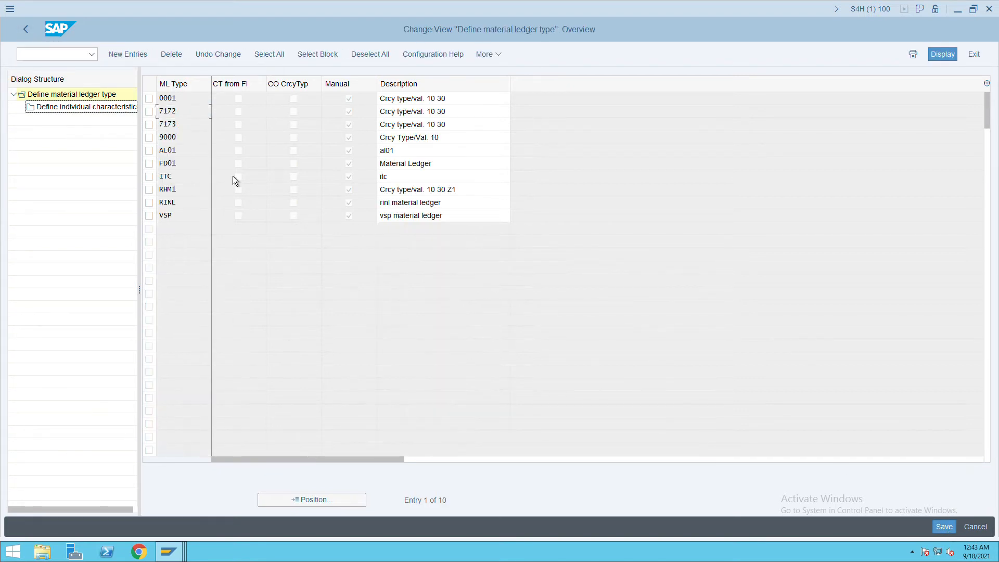
Add currency type 30 to the individual characteristics of material ledger type ITC and save it.
{"action": "left_click", "coordinate": [149, 177]}
{"action": "double_click", "coordinate": [80, 110]}
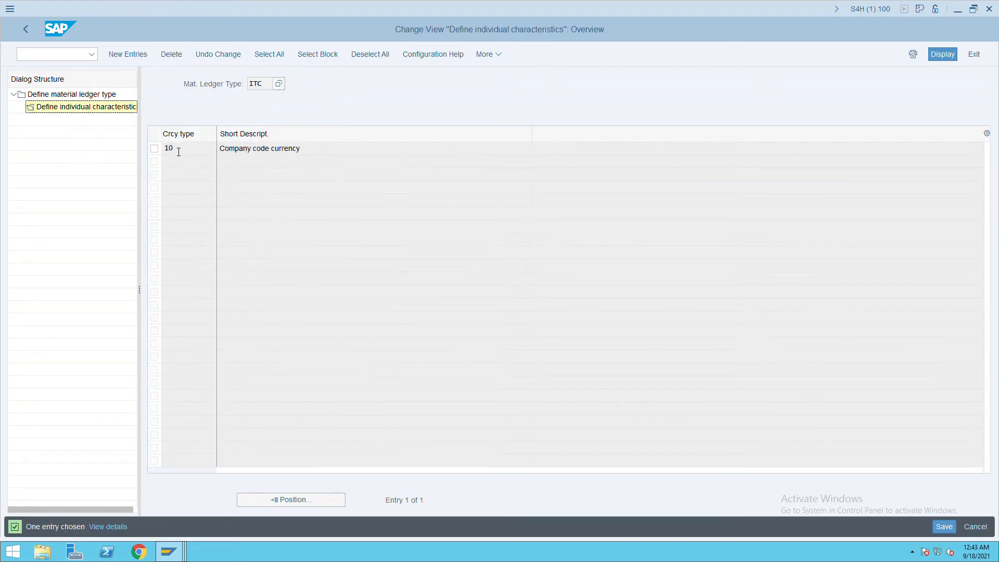
{"action": "left_click", "coordinate": [141, 58]}
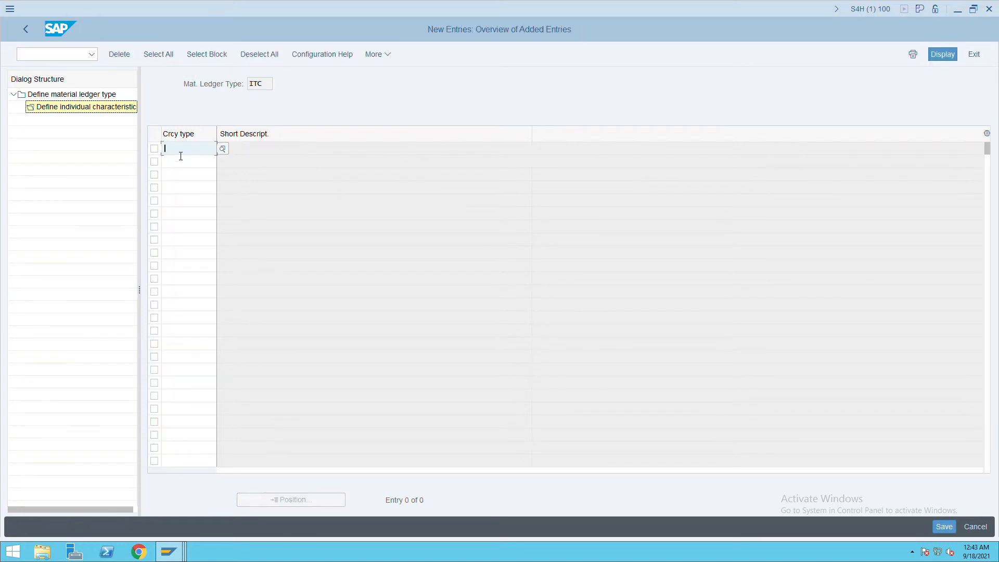
{"action": "type", "text": "30"}
{"action": "key", "text": "Return"}
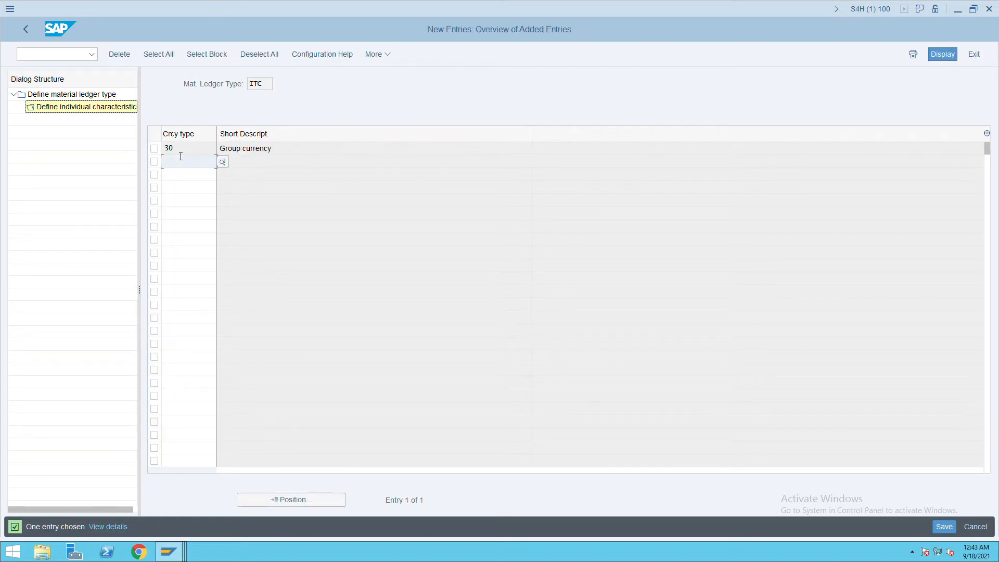
{"action": "left_click", "coordinate": [954, 526]}
{"action": "left_click", "coordinate": [36, 36]}
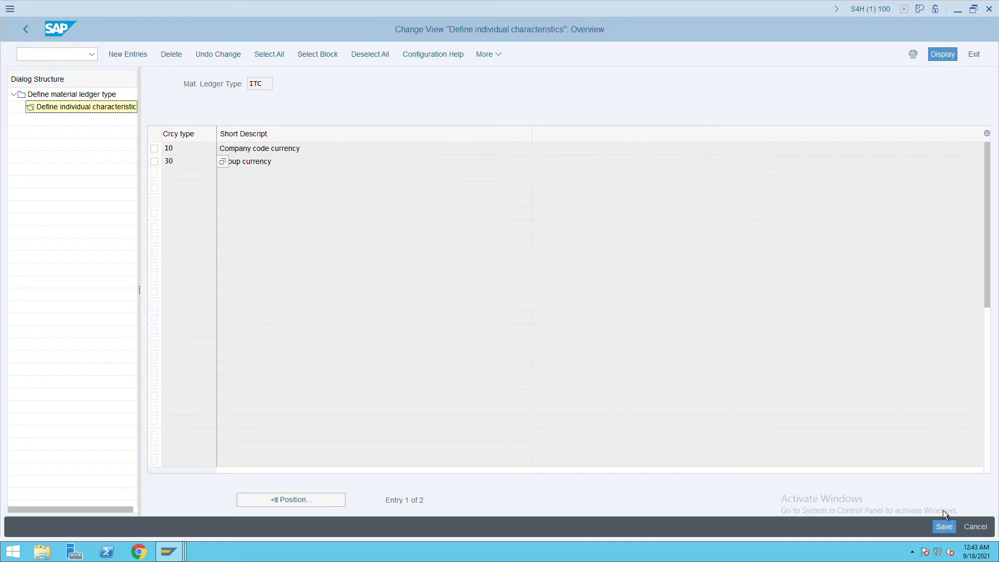
Save the currency types of material ledger type ITC and open Assign Material Ledger Types to Valuation Area in the IMG.
{"action": "left_click", "coordinate": [944, 526]}
{"action": "left_click", "coordinate": [31, 38]}
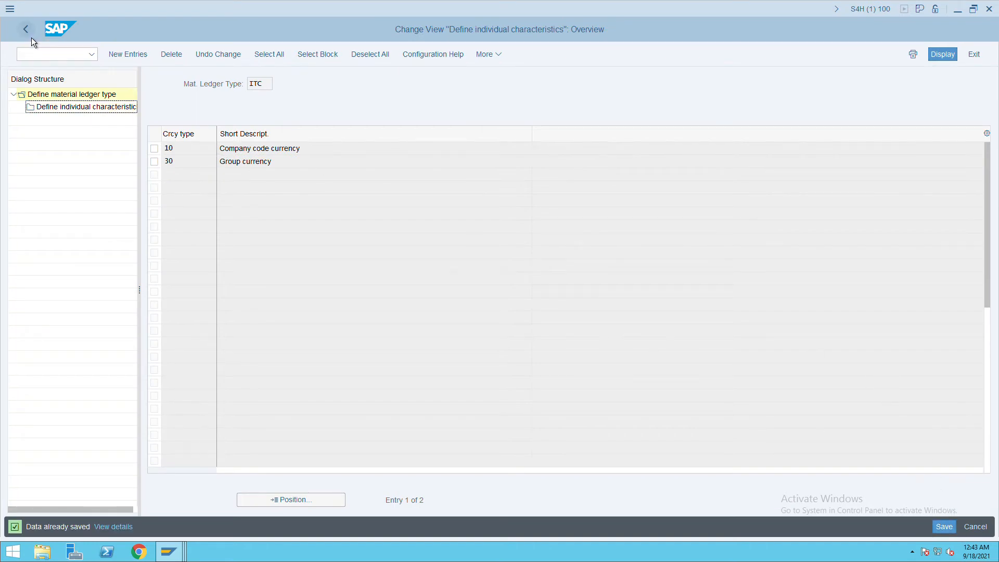
{"action": "left_click", "coordinate": [28, 35]}
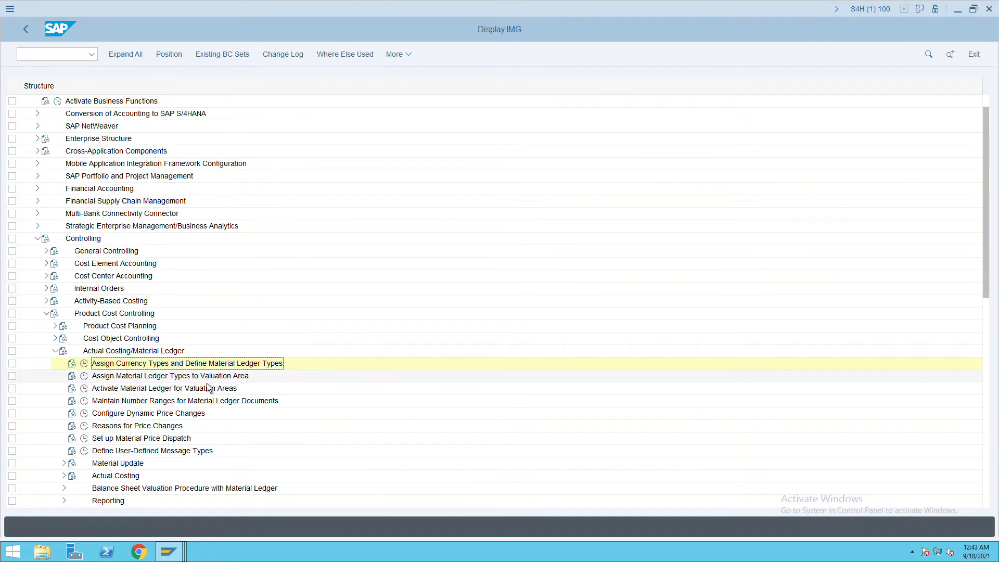
{"action": "left_click", "coordinate": [86, 378]}
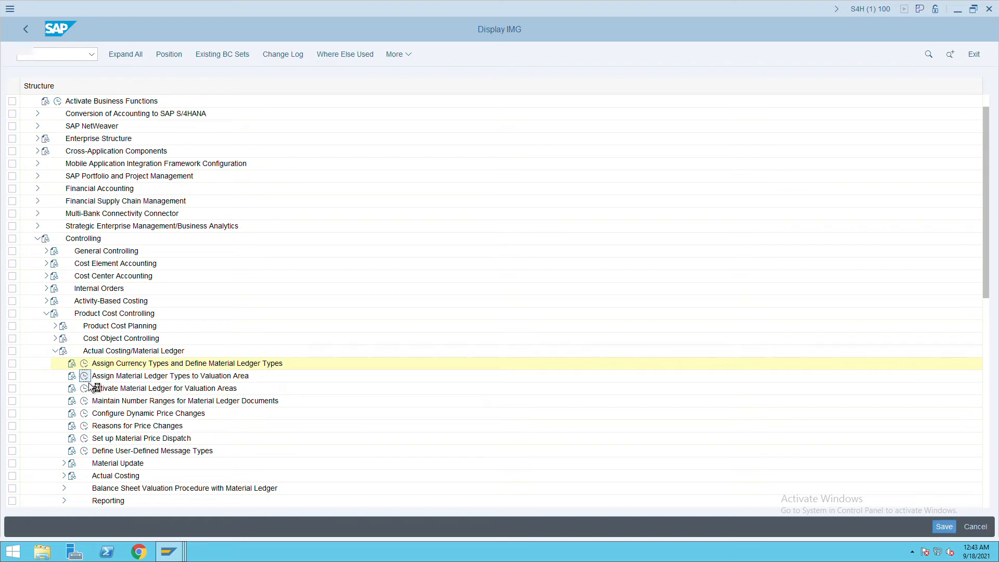
{"action": "left_click", "coordinate": [148, 422]}
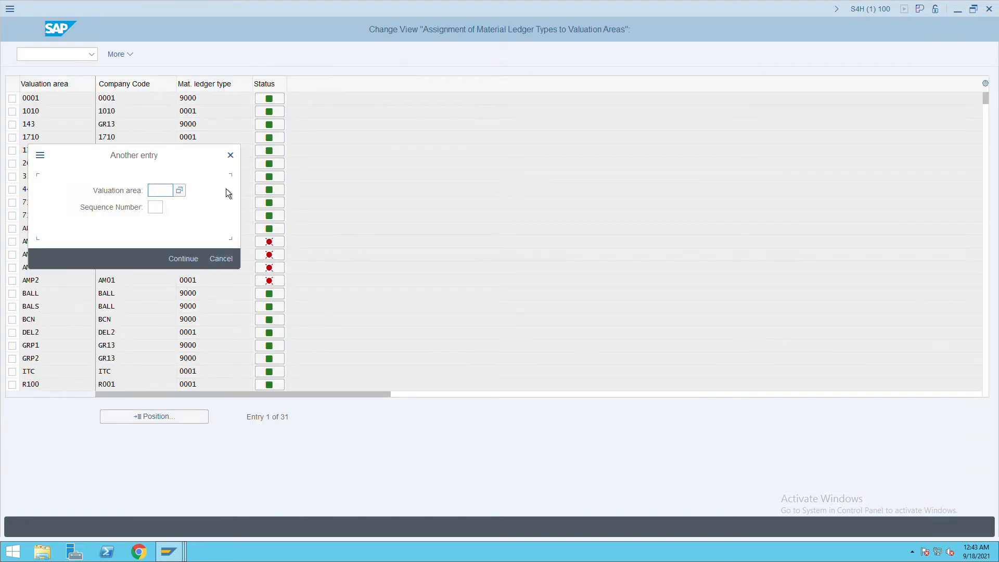
{"action": "left_click", "coordinate": [231, 156]}
Assign material ledger type ITC to valuation area ITC, save the assignment and return to the IMG.
{"action": "left_click_drag", "start_coordinate": [58, 376], "coordinate": [21, 382]}
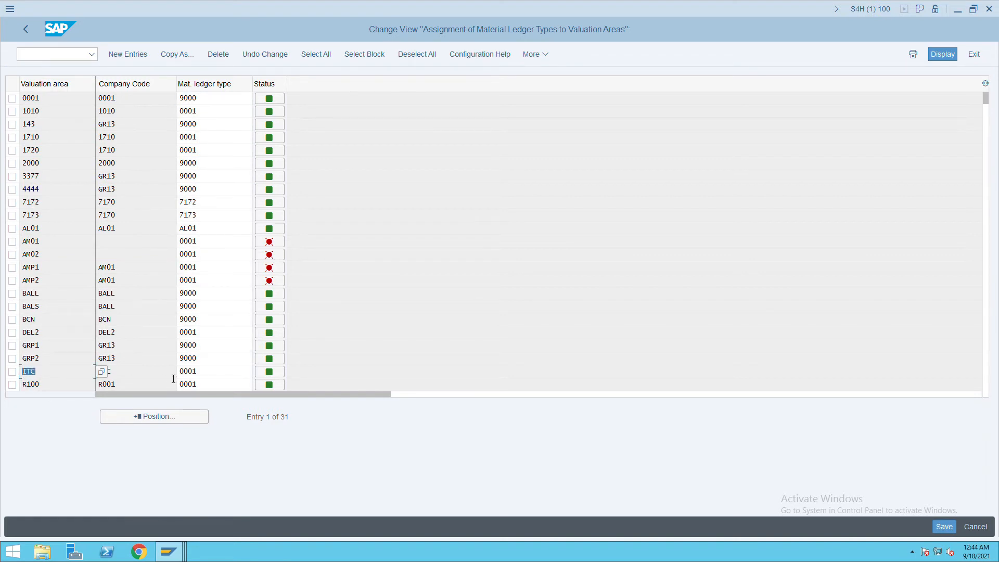
{"action": "double_click", "coordinate": [195, 370]}
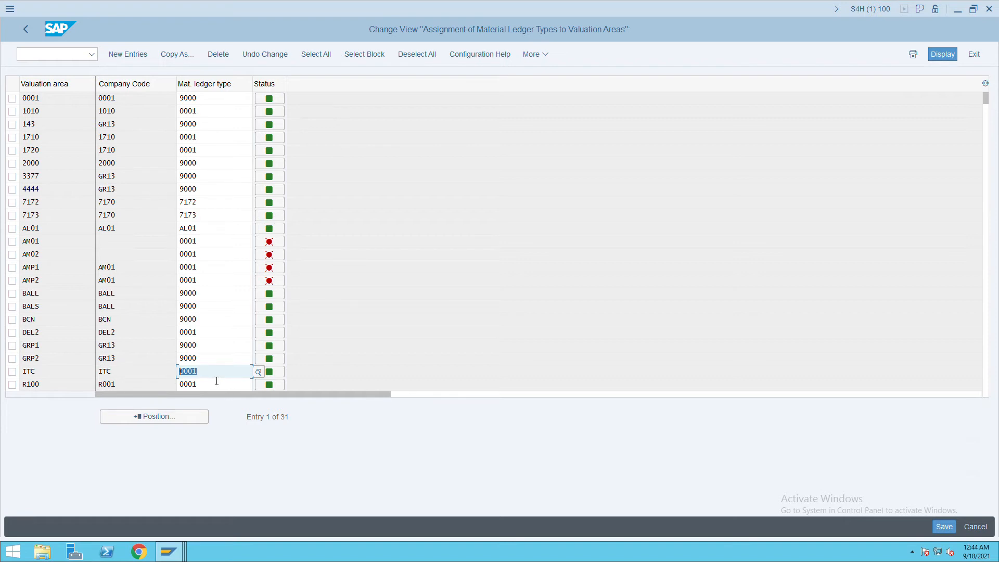
{"action": "type", "text": "itc"}
{"action": "key", "text": "Return"}
{"action": "left_click", "coordinate": [945, 527]}
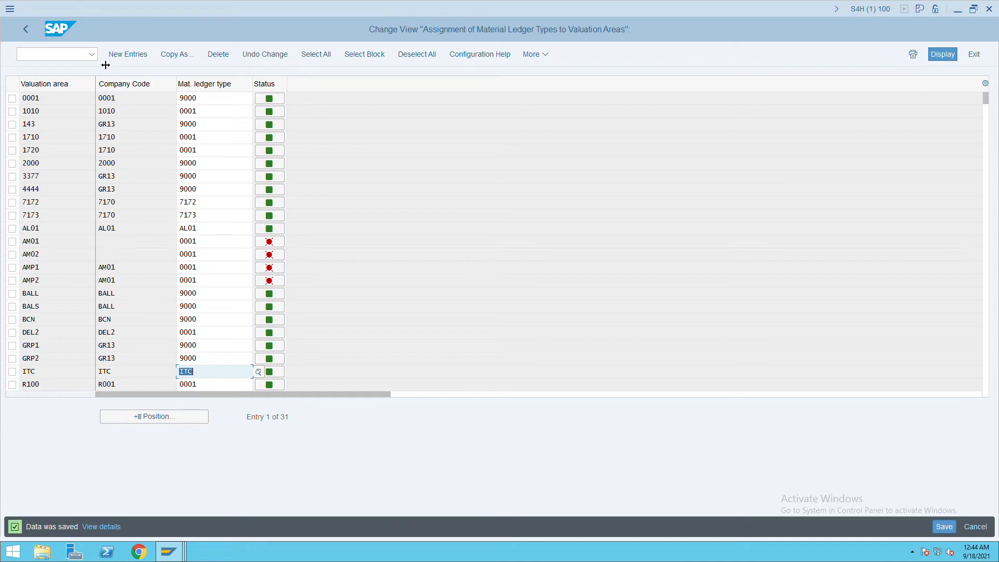
{"action": "left_click", "coordinate": [945, 526]}
{"action": "left_click", "coordinate": [33, 35]}
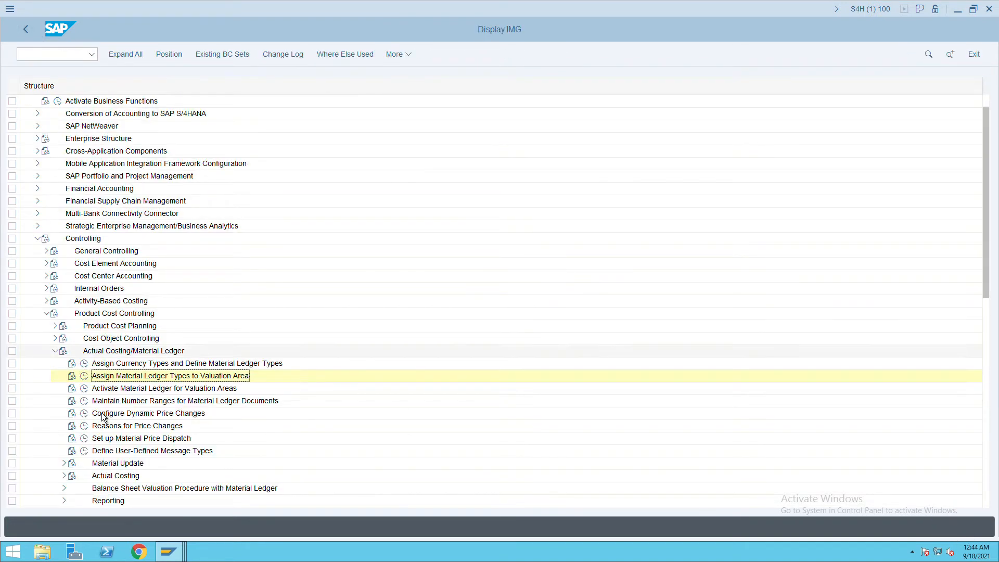
Open the Activate Material Ledger activity under Activate Material Ledger for Valuation Areas and position the list on valuation area ITC.
{"action": "left_click", "coordinate": [85, 390]}
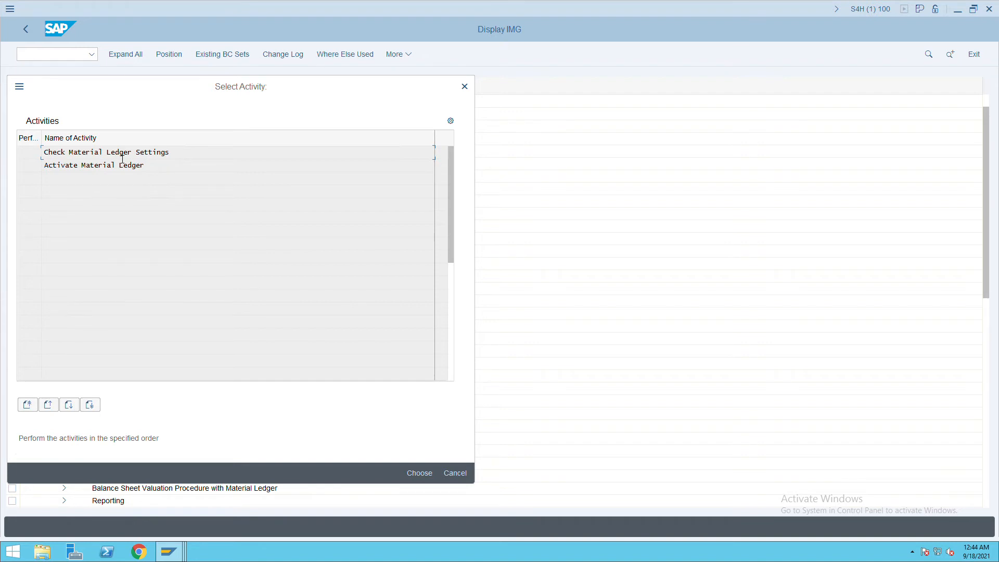
{"action": "double_click", "coordinate": [110, 172]}
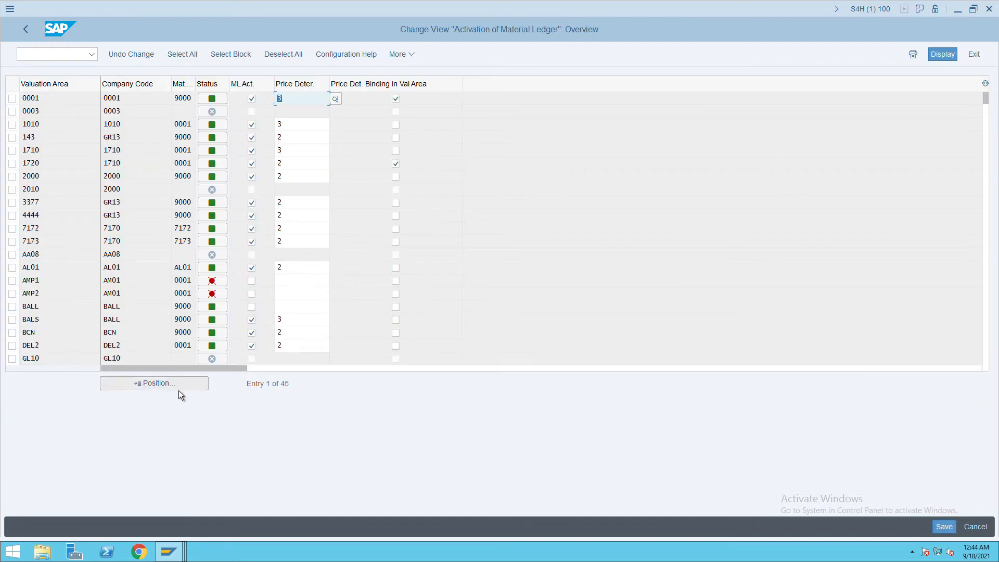
{"action": "left_click", "coordinate": [169, 387]}
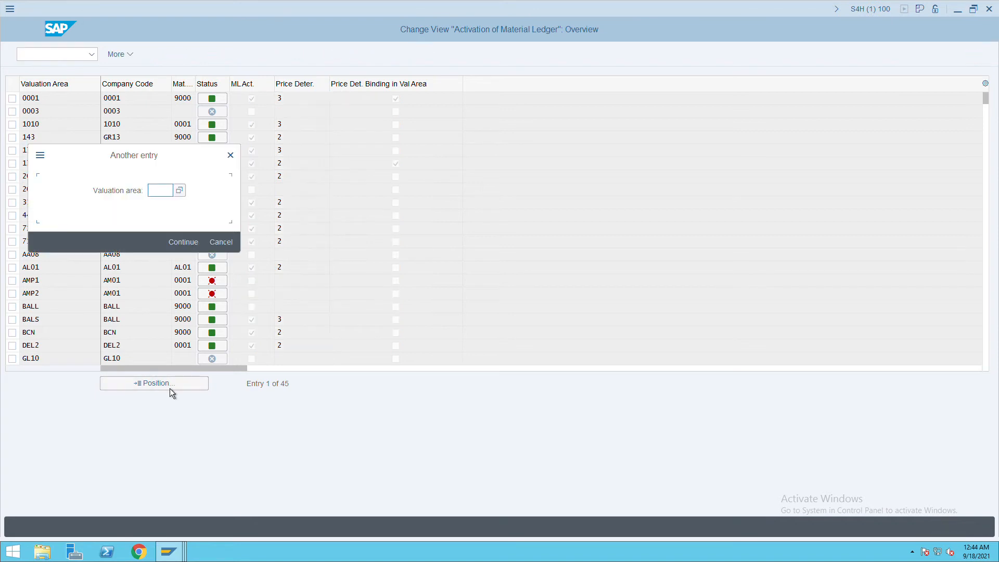
{"action": "type", "text": "ITC"}
{"action": "key", "text": "Return"}
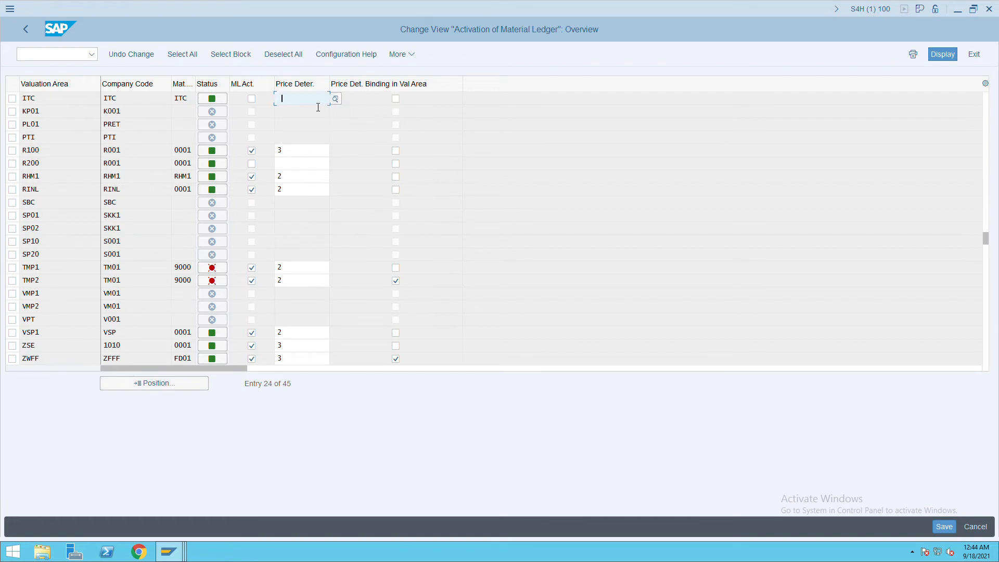
Try to save price determination 2 (Transaction-Based) for valuation area ITC without ticking the ML Act. indicator.
{"action": "left_click", "coordinate": [342, 104]}
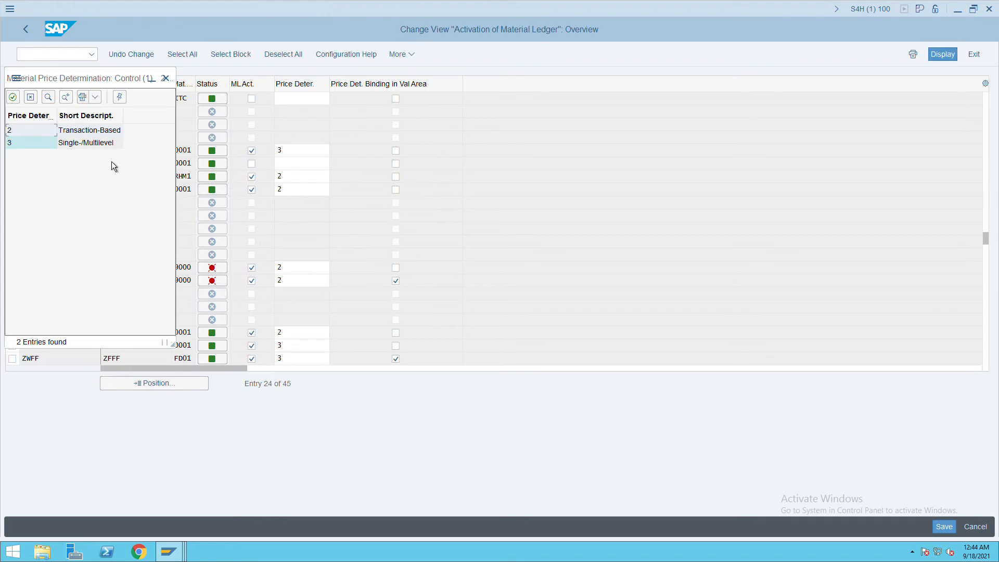
{"action": "left_click", "coordinate": [101, 135]}
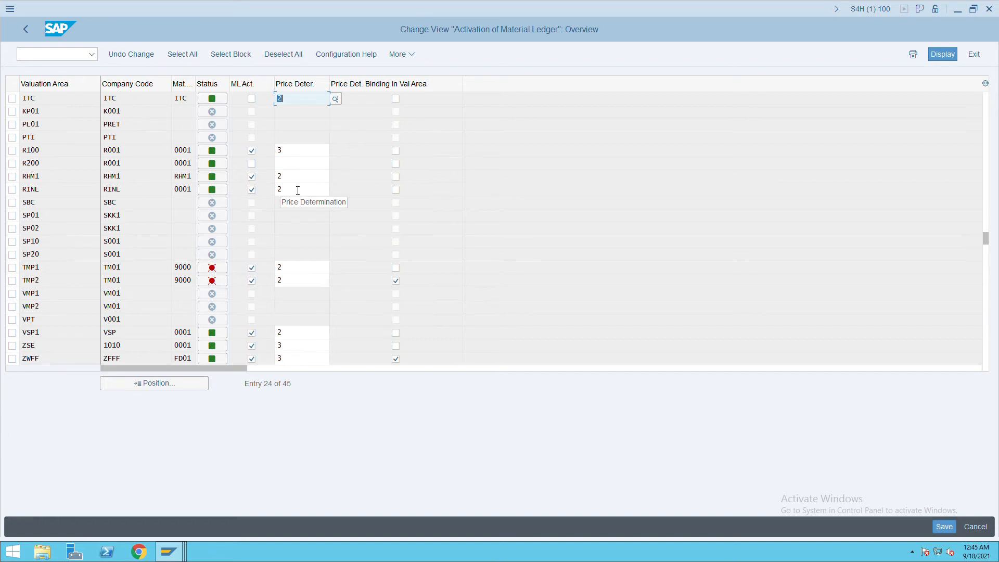
{"action": "left_click", "coordinate": [944, 527]}
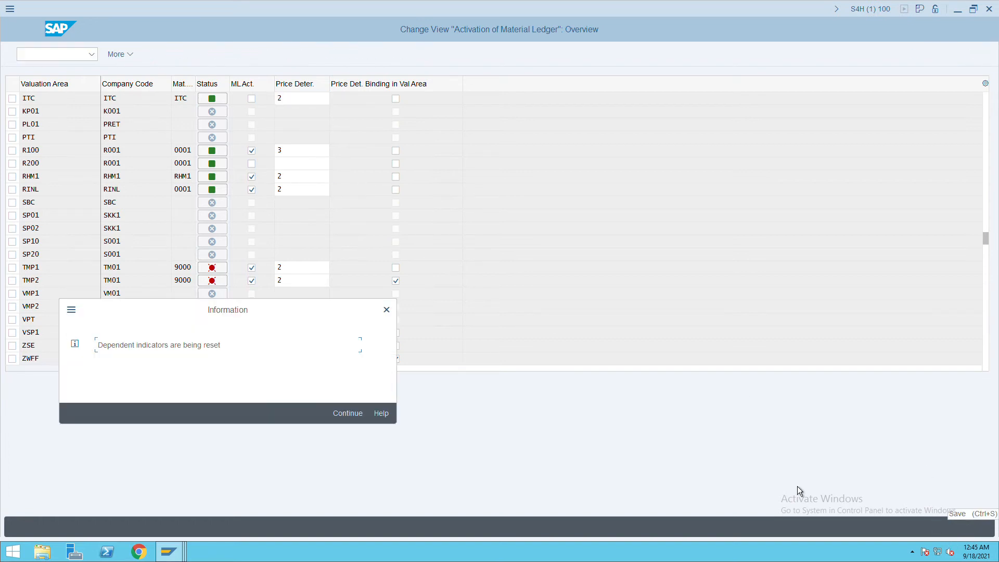
{"action": "left_click", "coordinate": [359, 414]}
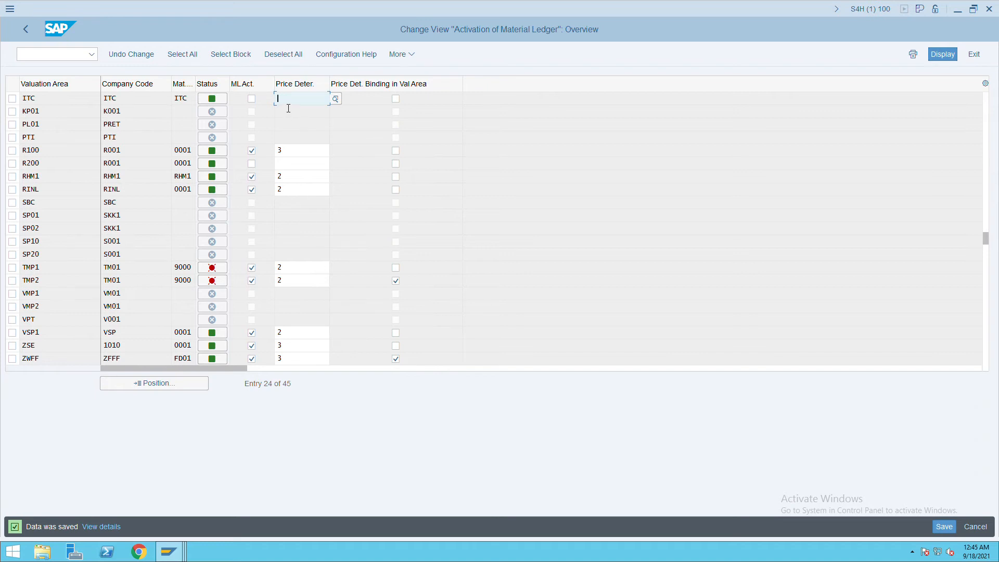
{"action": "type", "text": "2"}
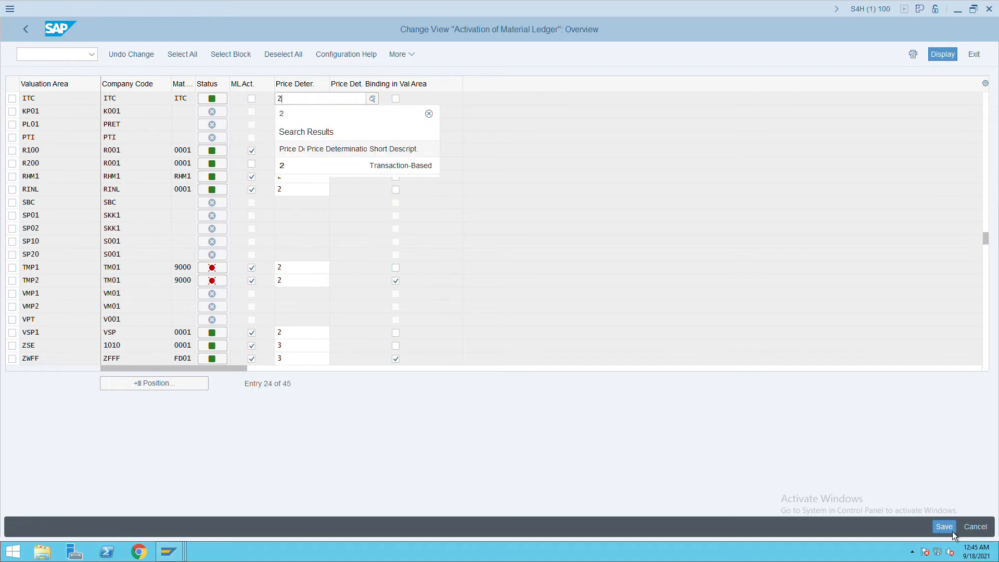
{"action": "left_click", "coordinate": [946, 529]}
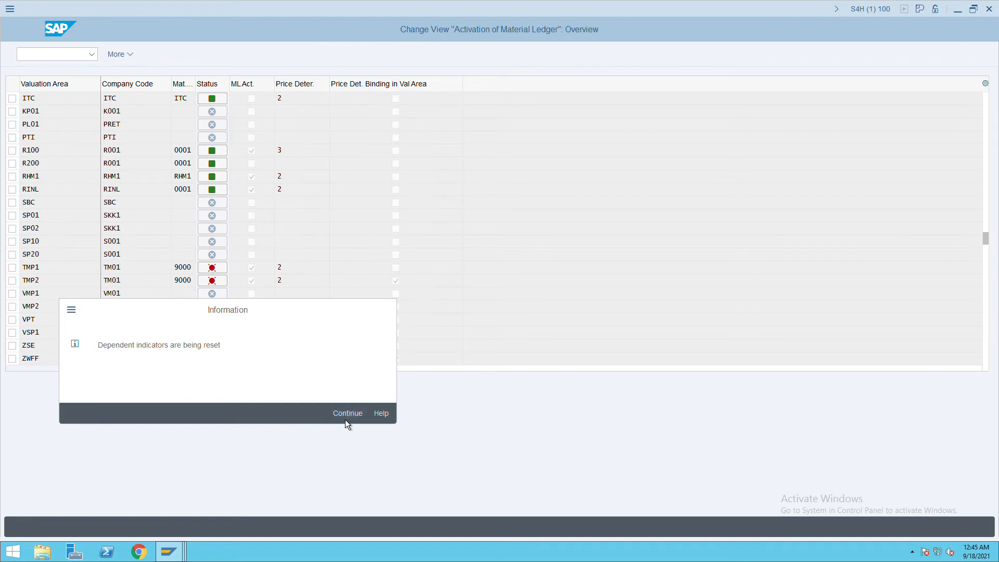
{"action": "left_click", "coordinate": [344, 420]}
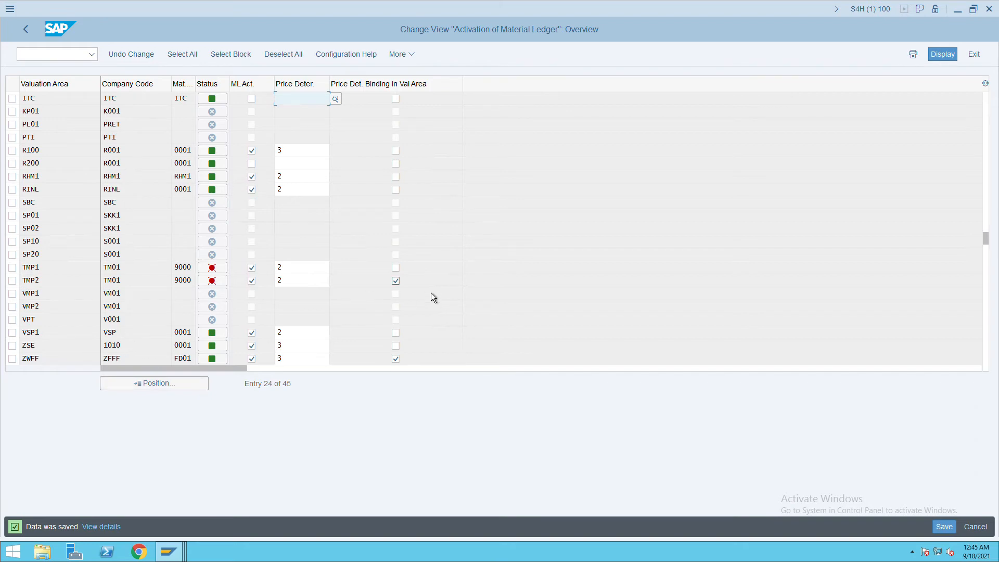
Return to the activity selection and run Check Material Ledger Settings for plant ITC with accounts displayed.
{"action": "left_click", "coordinate": [28, 32]}
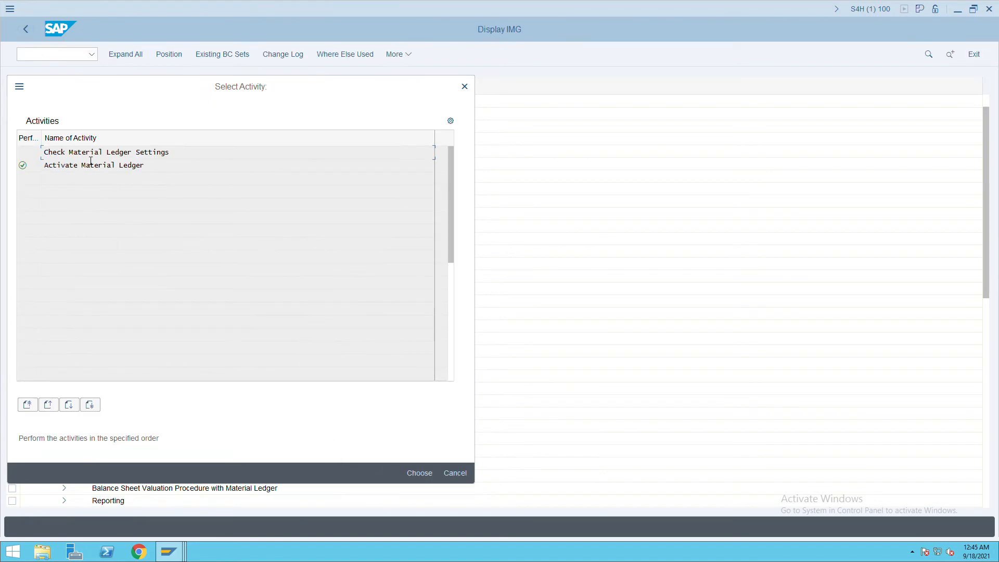
{"action": "double_click", "coordinate": [96, 156]}
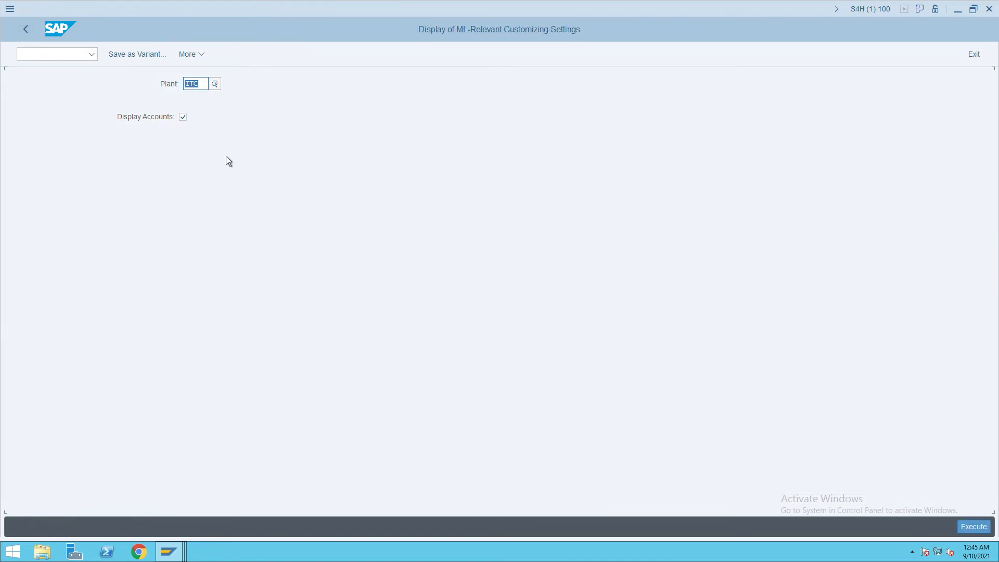
{"action": "left_click", "coordinate": [969, 532]}
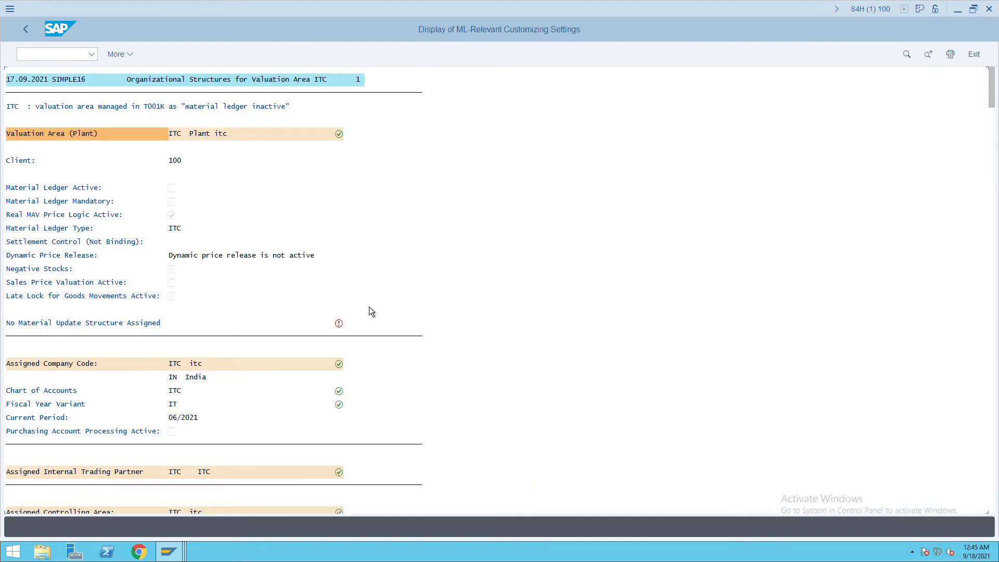
Examine the organizational structures, currency settings and account assignments in the valuation area ITC report, then return to the activity selection.
{"action": "scroll", "coordinate": [401, 315], "scroll_direction": "down", "scroll_amount": 5}
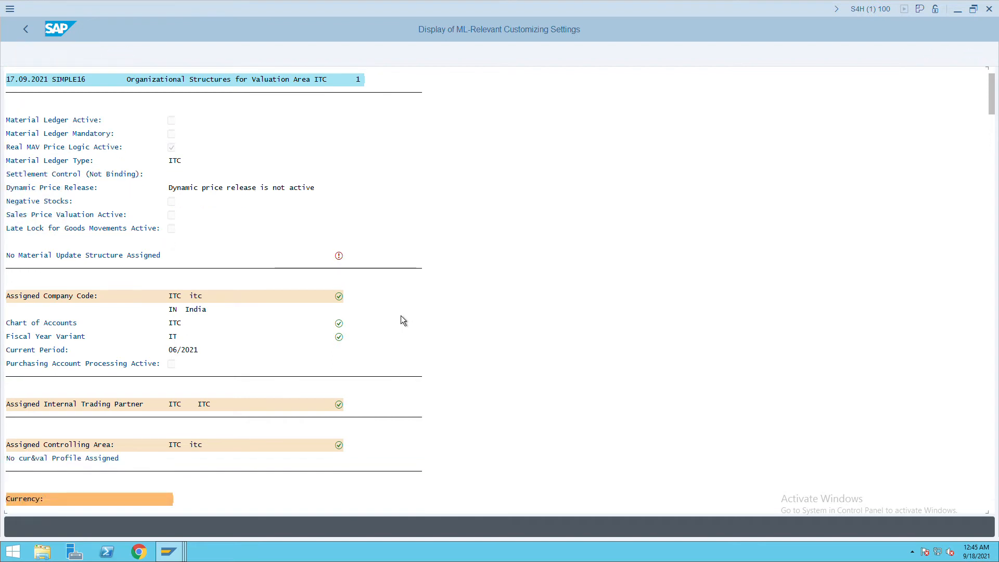
{"action": "scroll", "coordinate": [400, 315], "scroll_direction": "down", "scroll_amount": 5}
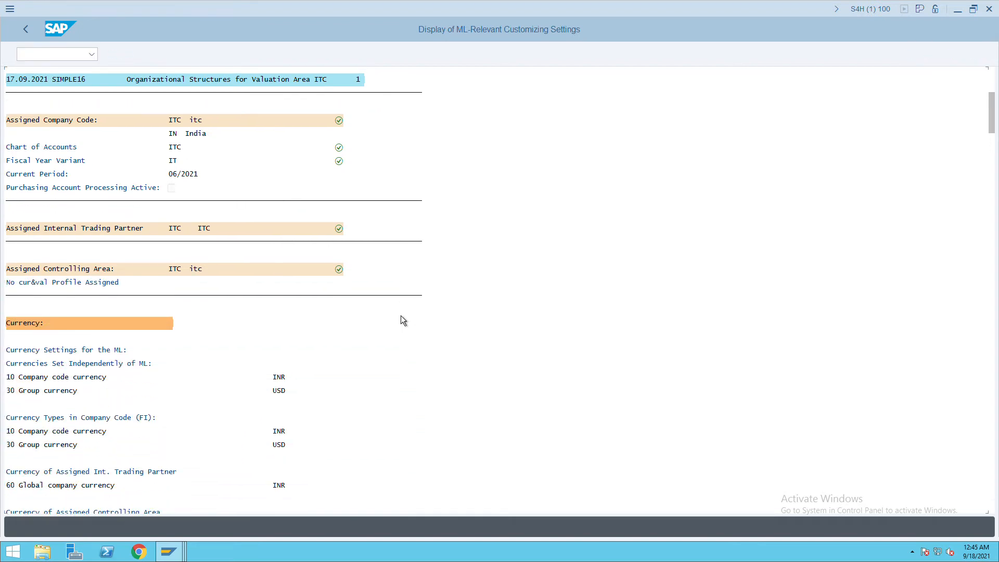
{"action": "scroll", "coordinate": [404, 322], "scroll_direction": "down", "scroll_amount": 2}
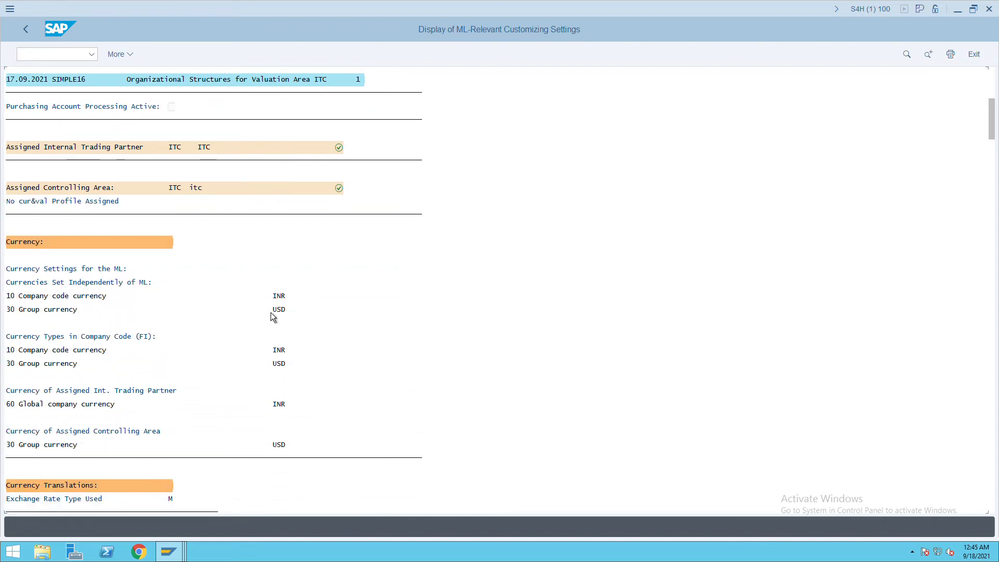
{"action": "scroll", "coordinate": [227, 356], "scroll_direction": "down", "scroll_amount": 5}
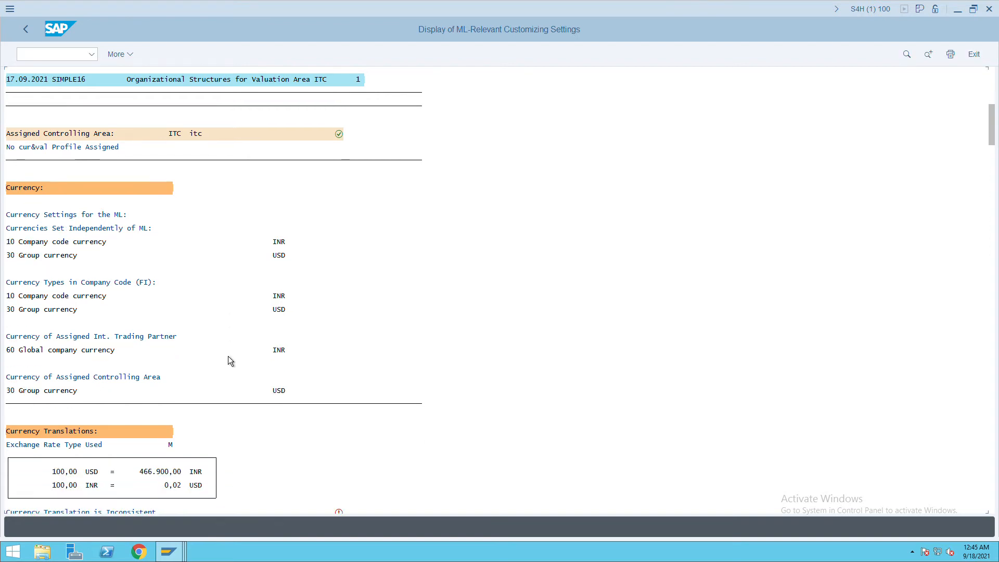
{"action": "scroll", "coordinate": [228, 357], "scroll_direction": "down", "scroll_amount": 6}
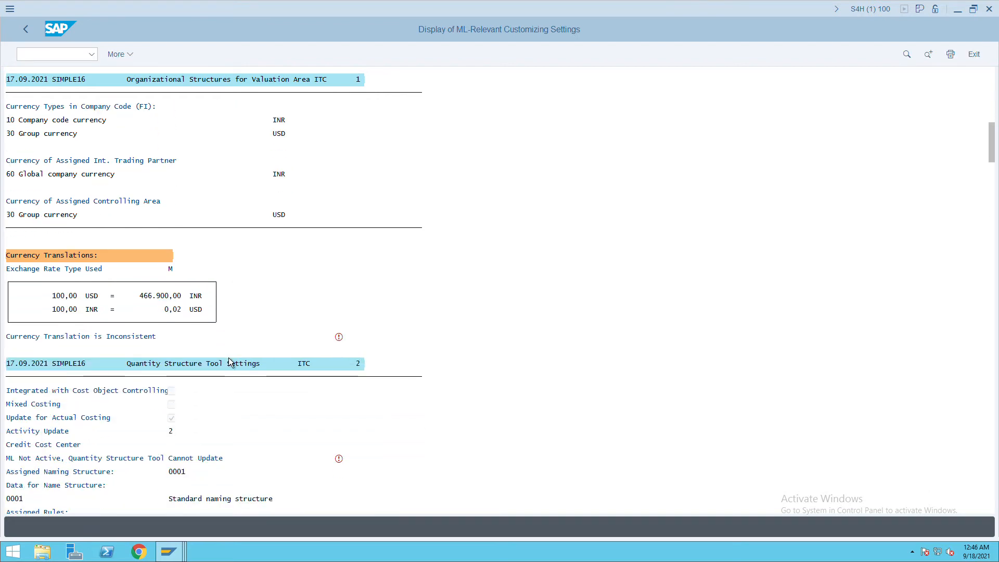
{"action": "scroll", "coordinate": [936, 353], "scroll_direction": "down", "scroll_amount": 1}
{"action": "left_click_drag", "start_coordinate": [992, 151], "coordinate": [991, 494]}
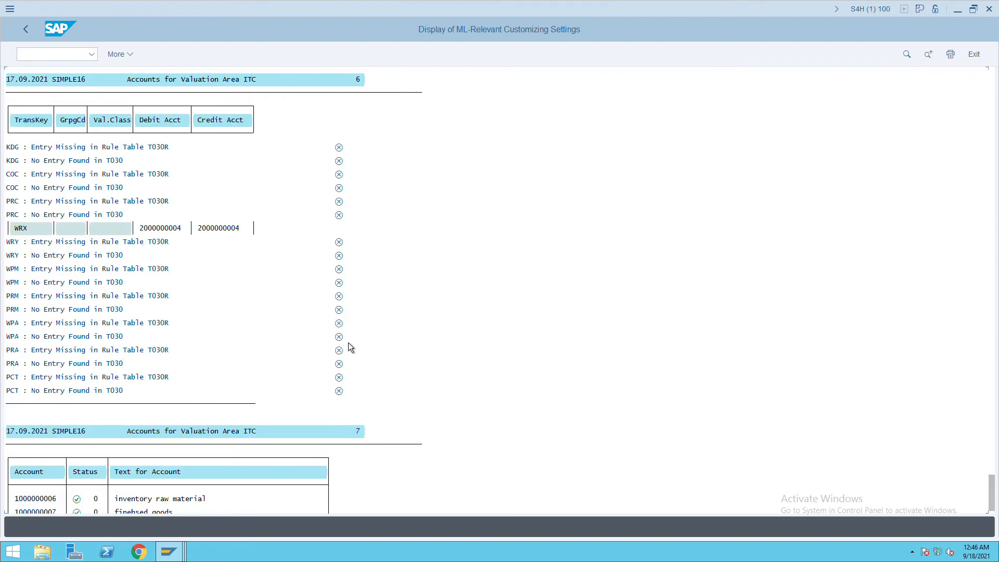
{"action": "left_click", "coordinate": [36, 33]}
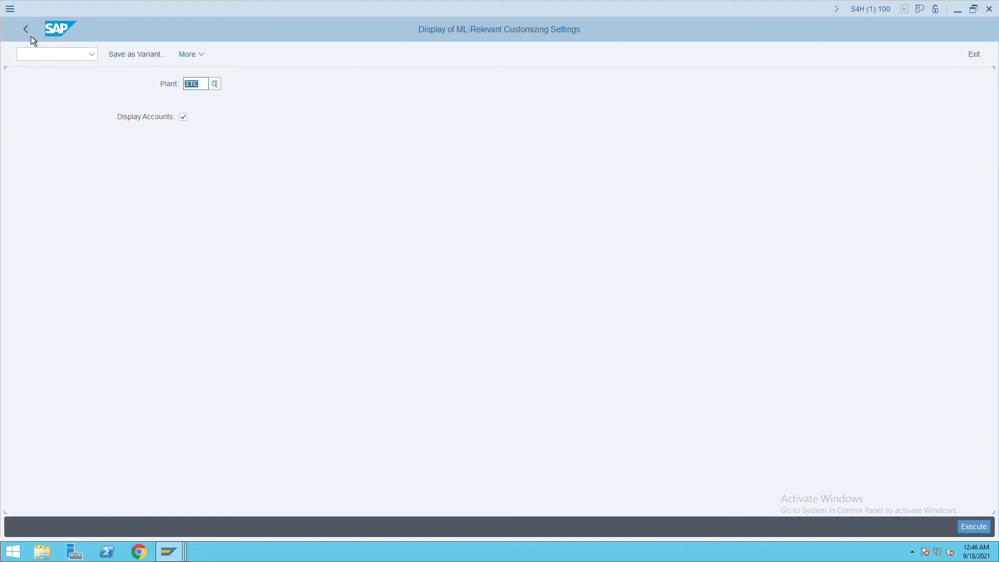
{"action": "left_click", "coordinate": [30, 36]}
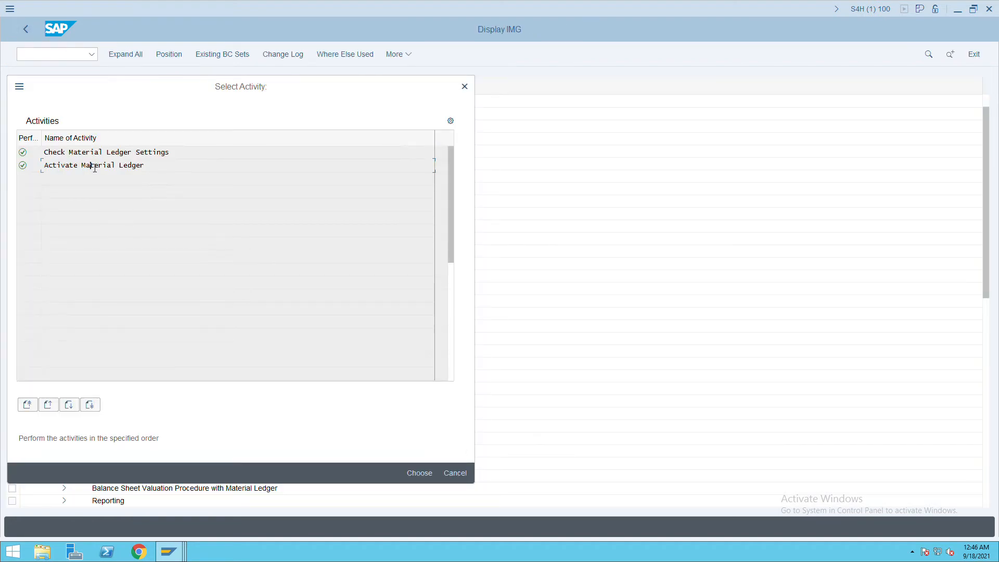
Activate the material ledger for valuation area ITC with price determination 2 in the Activate Material Ledger activity and save it.
{"action": "double_click", "coordinate": [95, 168]}
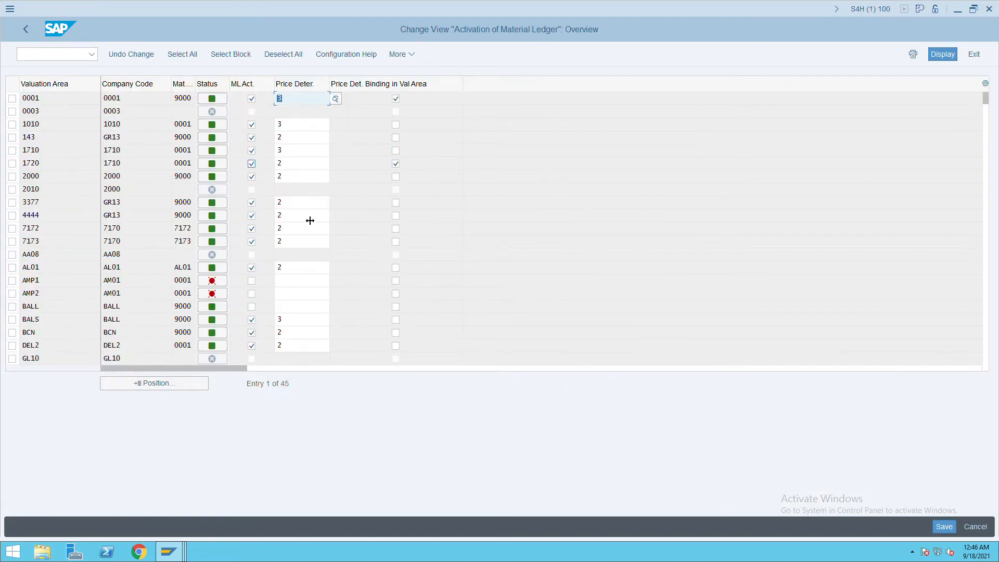
{"action": "scroll", "coordinate": [323, 333], "scroll_direction": "down", "scroll_amount": 2}
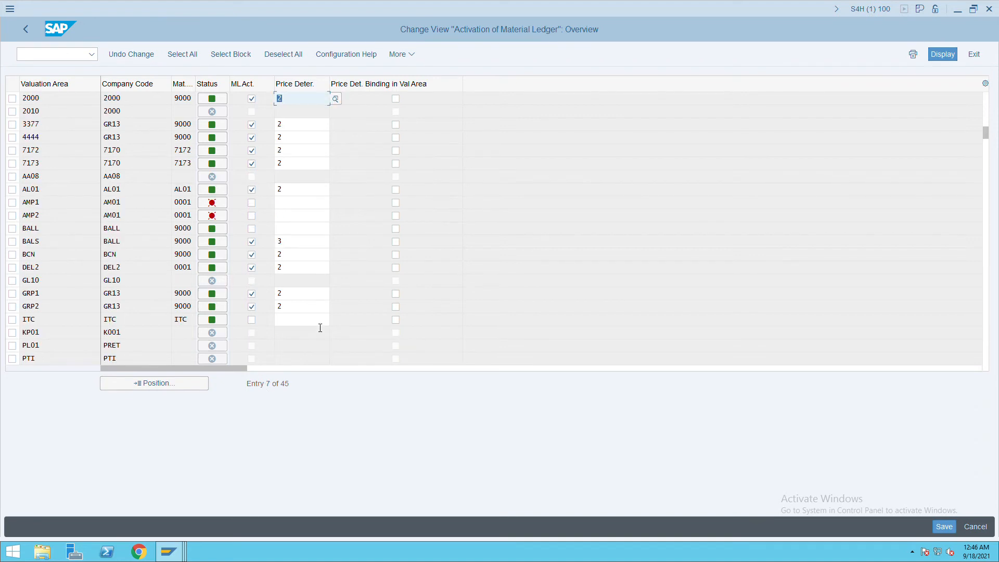
{"action": "scroll", "coordinate": [320, 327], "scroll_direction": "down", "scroll_amount": 1}
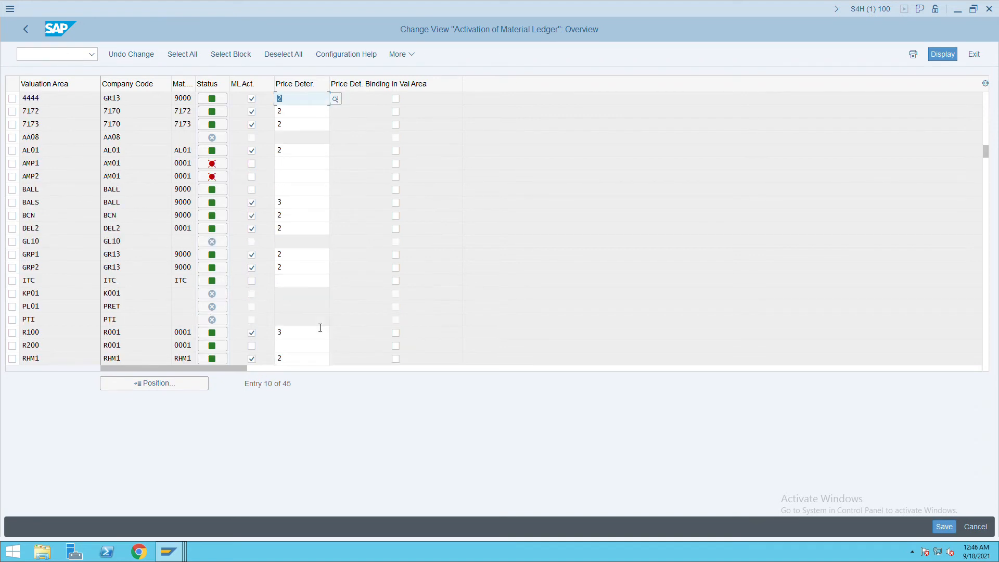
{"action": "left_click", "coordinate": [287, 283]}
{"action": "left_click", "coordinate": [251, 281]}
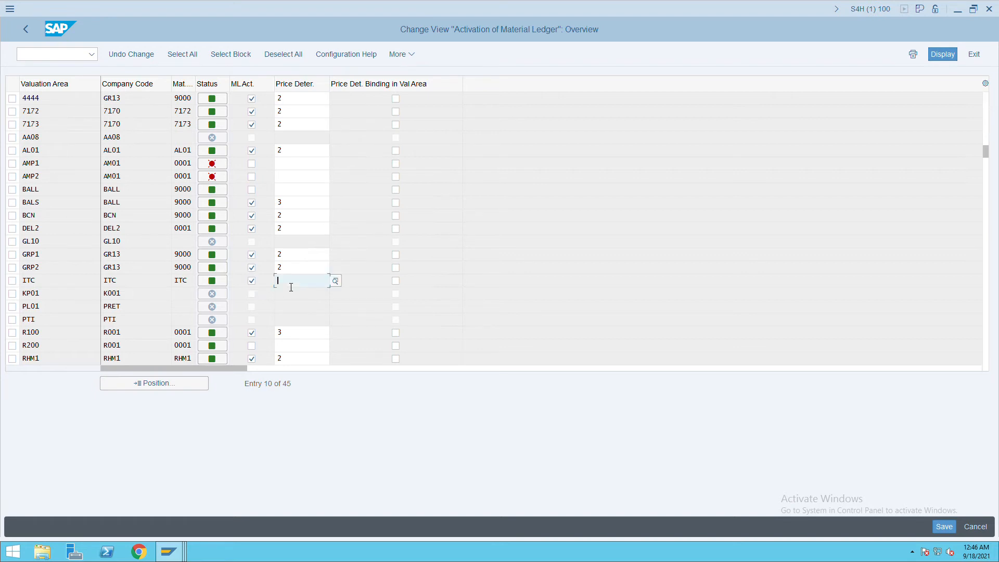
{"action": "type", "text": "2"}
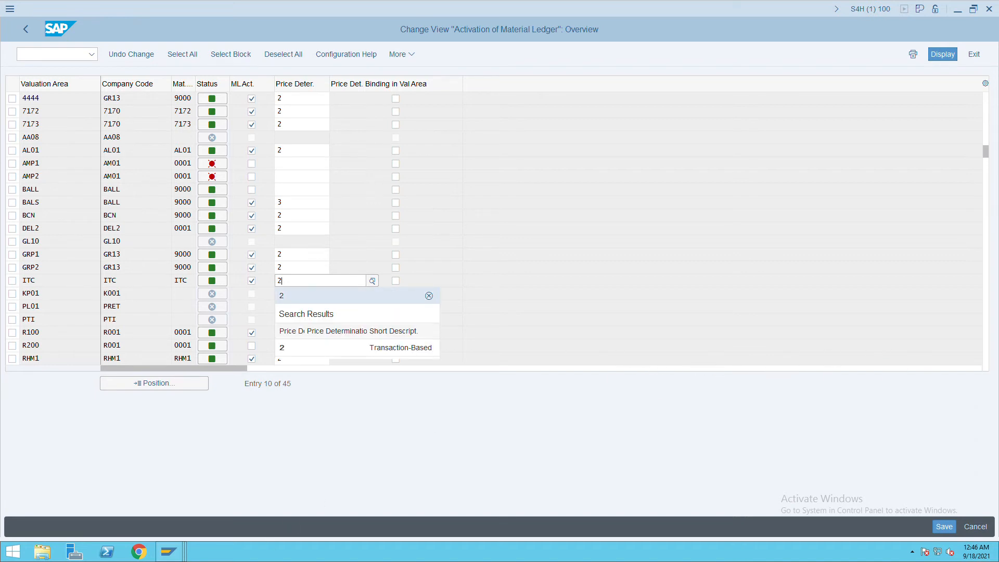
{"action": "key", "text": "Escape"}
{"action": "scroll", "coordinate": [251, 328], "scroll_direction": "down", "scroll_amount": 1}
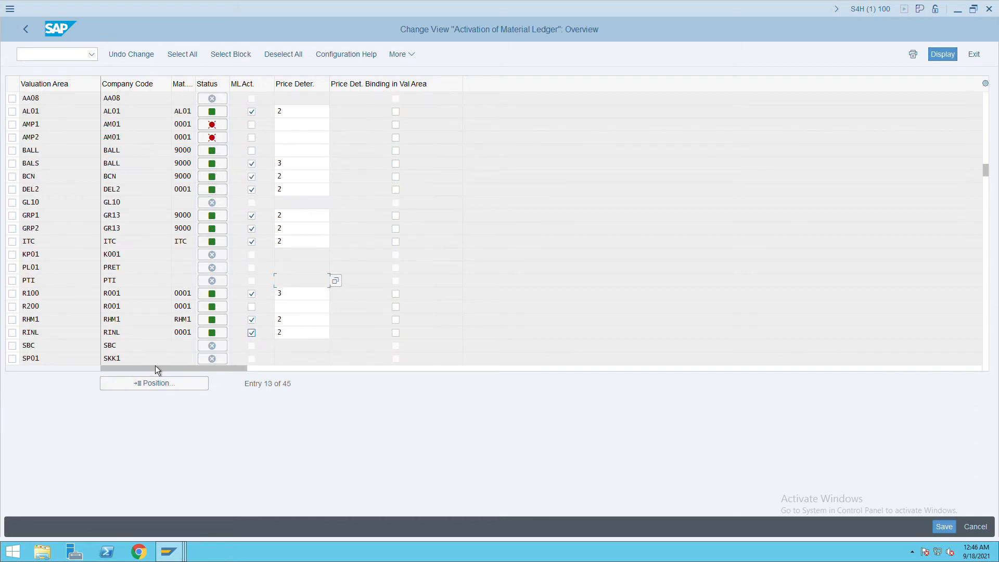
{"action": "left_click", "coordinate": [944, 527]}
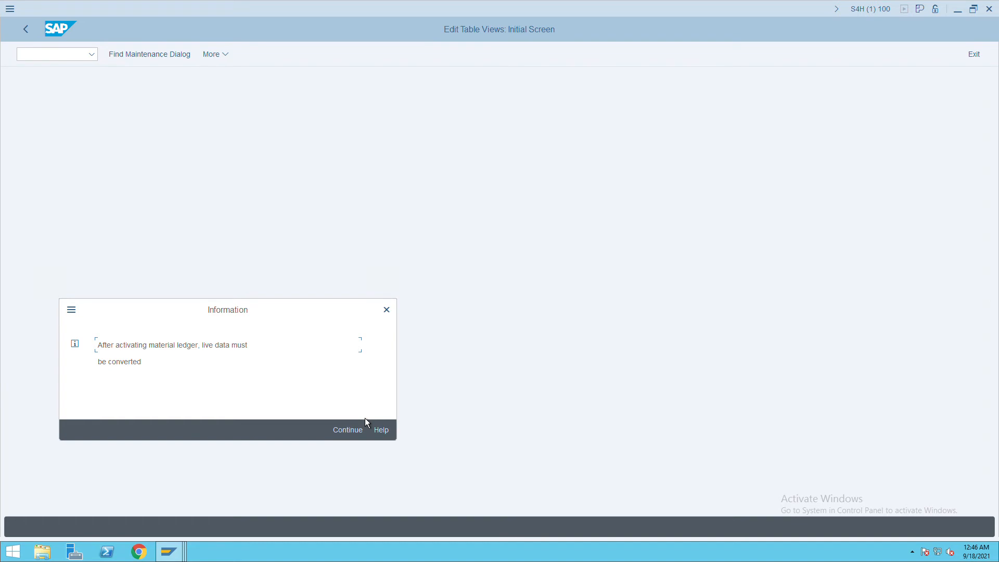
{"action": "left_click", "coordinate": [354, 432]}
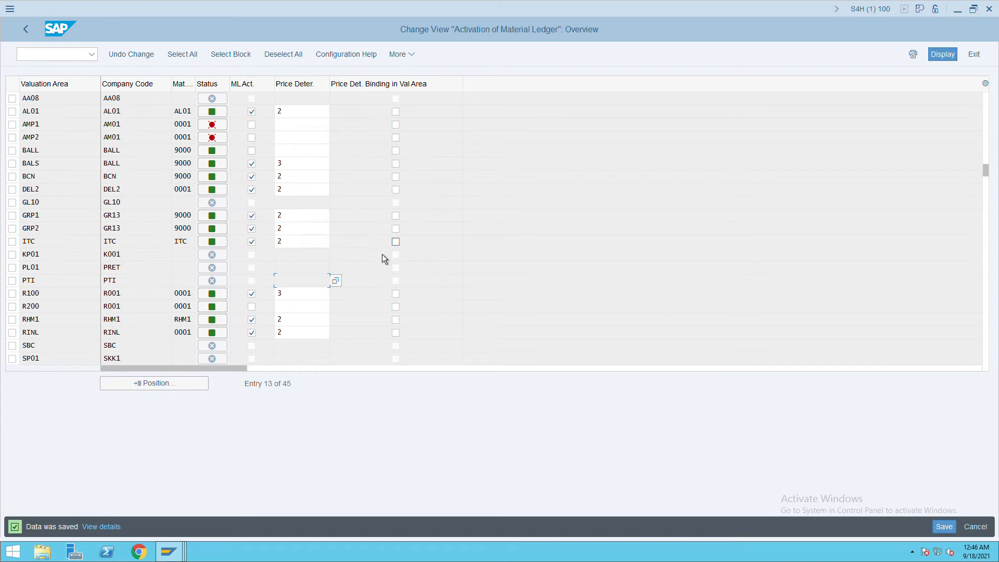
Leave the IMG for the SAP Easy Access screen and open transaction CKMSTART.
{"action": "left_click", "coordinate": [32, 33]}
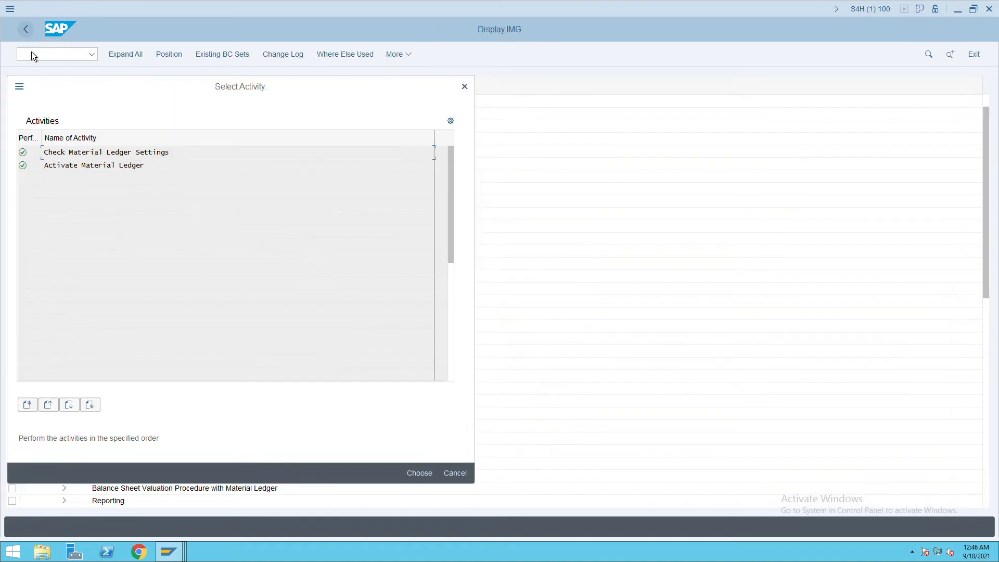
{"action": "left_click", "coordinate": [464, 86]}
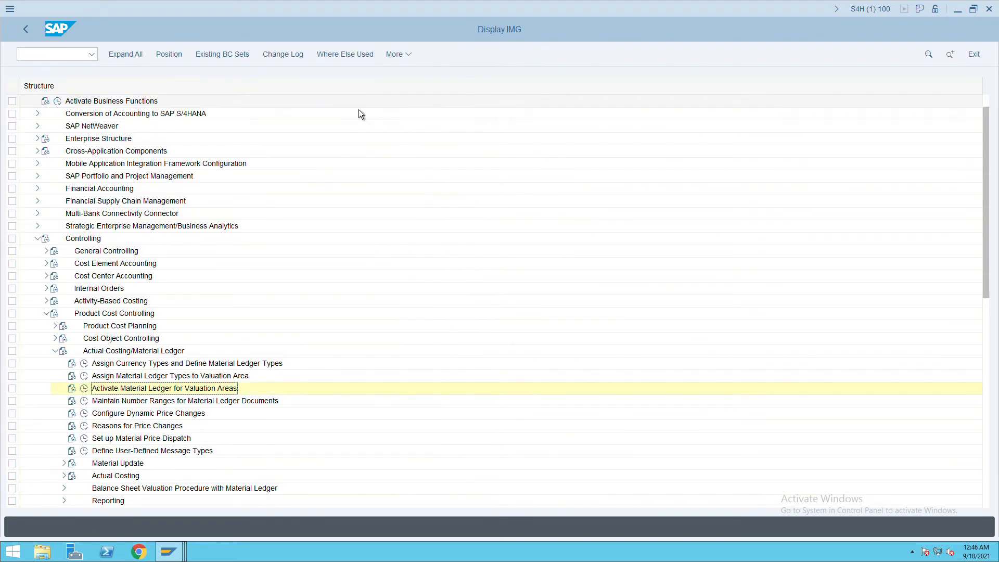
{"action": "left_click", "coordinate": [89, 59]}
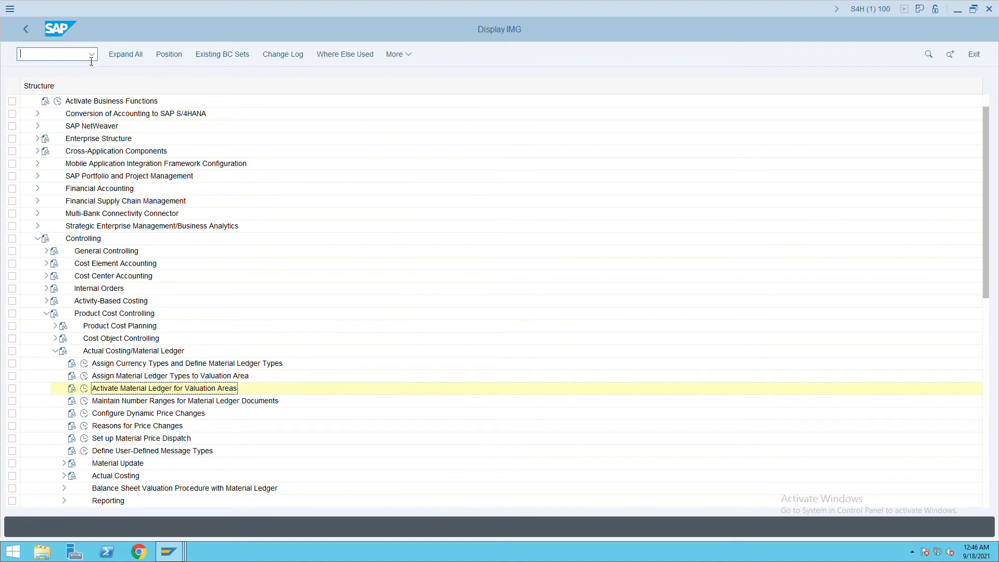
{"action": "type", "text": "/n"}
{"action": "key", "text": "Return"}
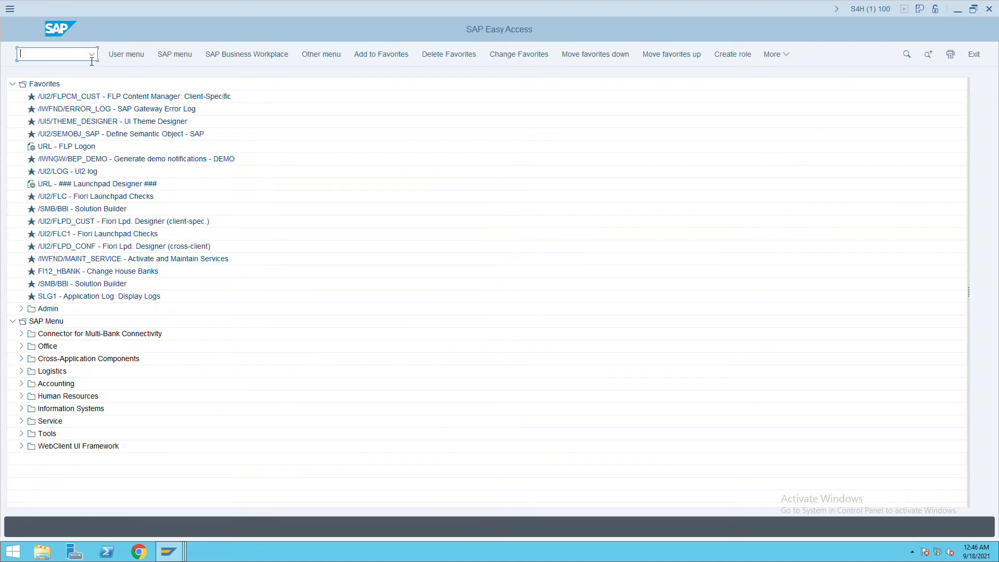
{"action": "type", "text": "ckmstart"}
{"action": "key", "text": "Return"}
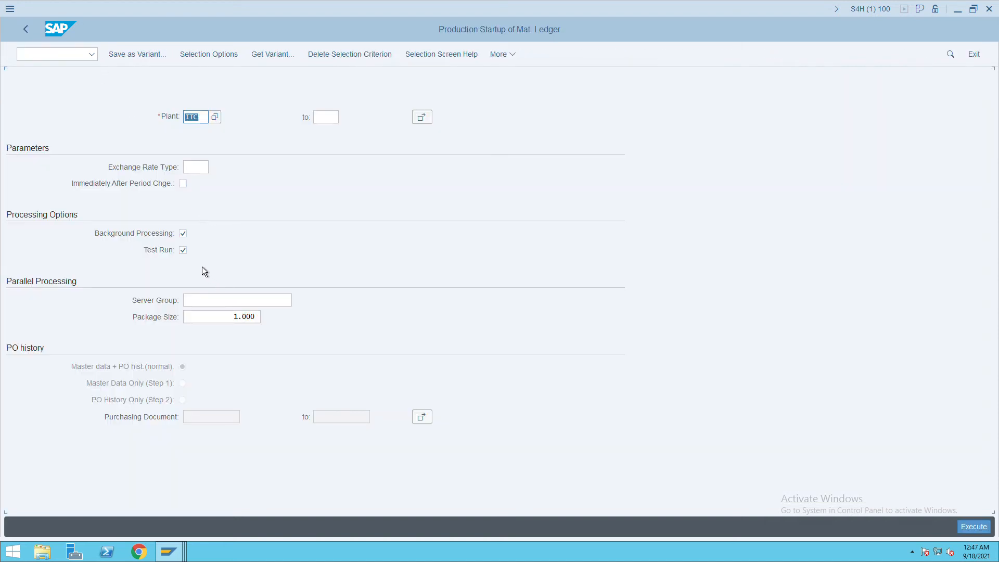
Execute the material ledger production startup for plant ITC as a test run without background processing.
{"action": "left_click", "coordinate": [188, 240]}
{"action": "left_click", "coordinate": [214, 301]}
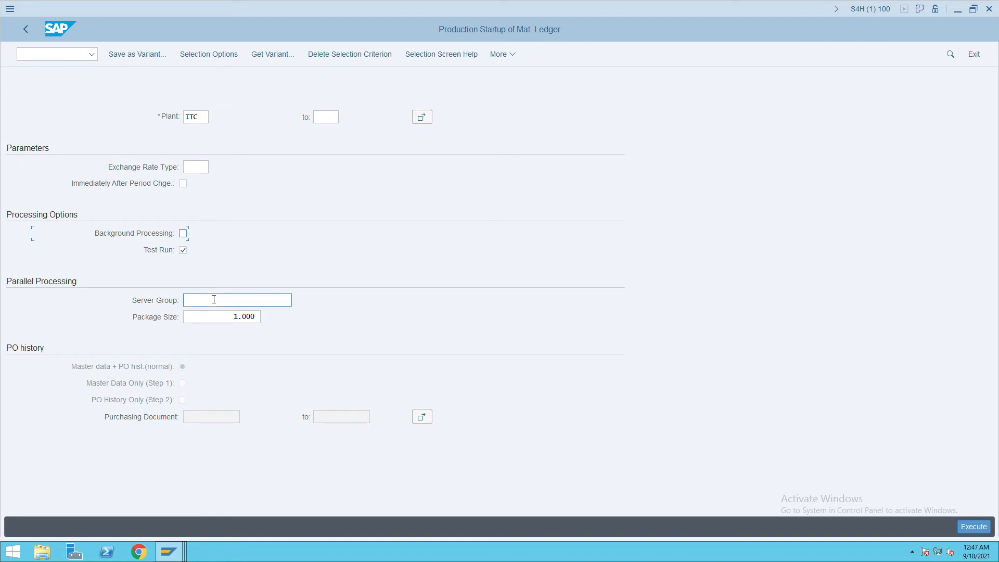
{"action": "left_click", "coordinate": [975, 532]}
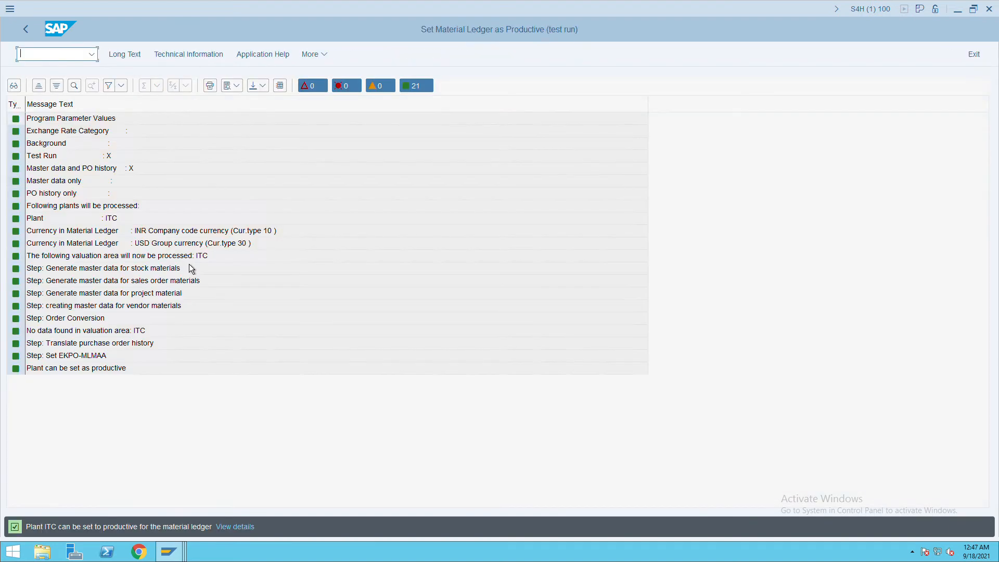
Return to the production startup selection, turn off Test Run and execute the productive start for plant ITC.
{"action": "left_click", "coordinate": [29, 40]}
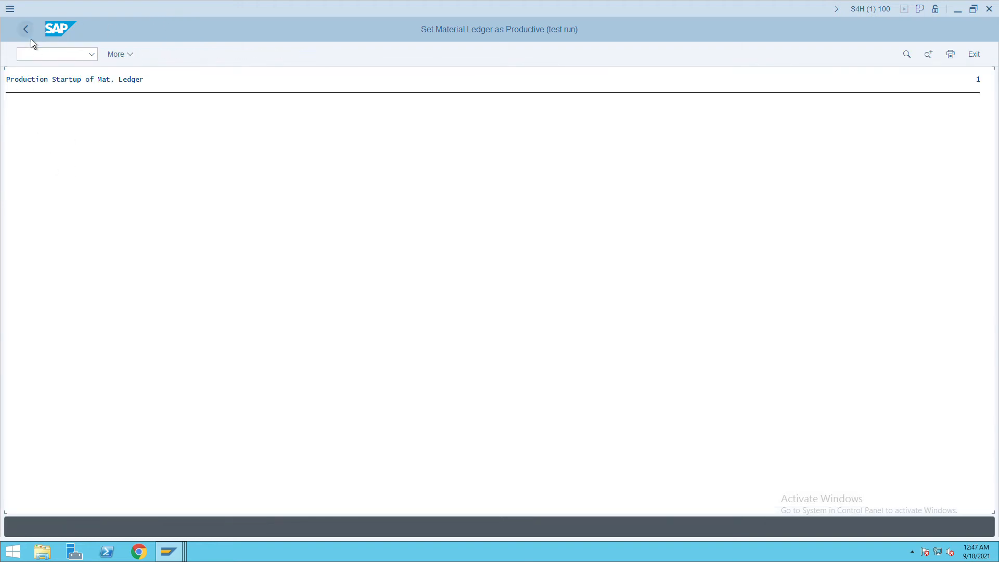
{"action": "left_click", "coordinate": [31, 40]}
{"action": "left_click", "coordinate": [185, 252]}
{"action": "left_click", "coordinate": [975, 530]}
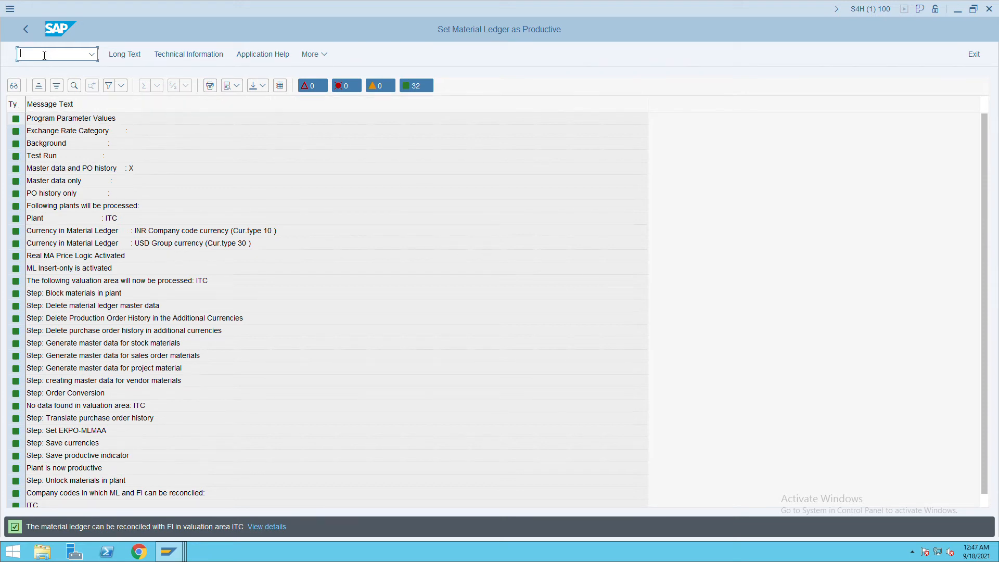
Open transaction MM01 and enter book as the name of the new material.
{"action": "type", "text": "nmm01"}
{"action": "key", "text": "Return"}
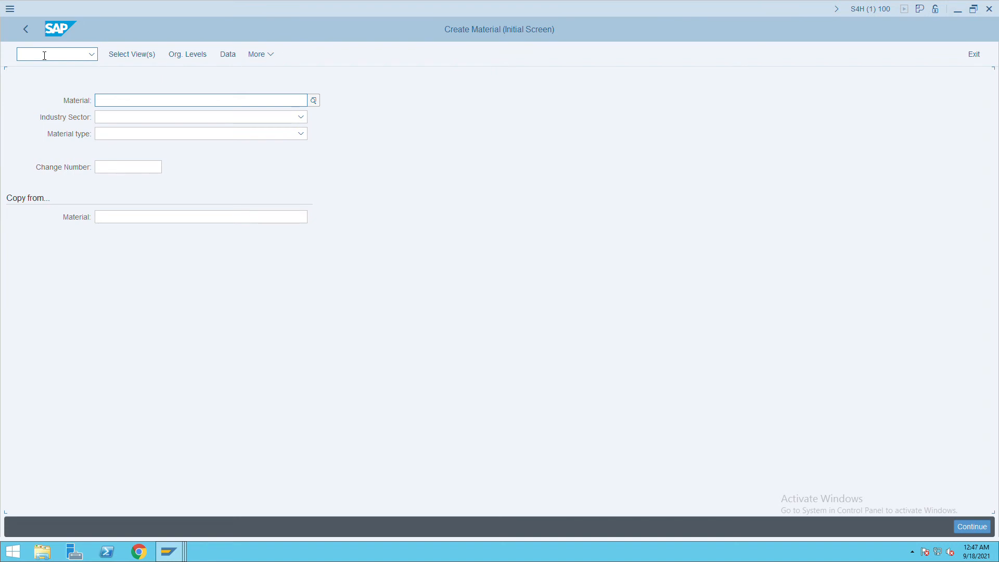
{"action": "left_click", "coordinate": [108, 102]}
{"action": "type", "text": "book"}
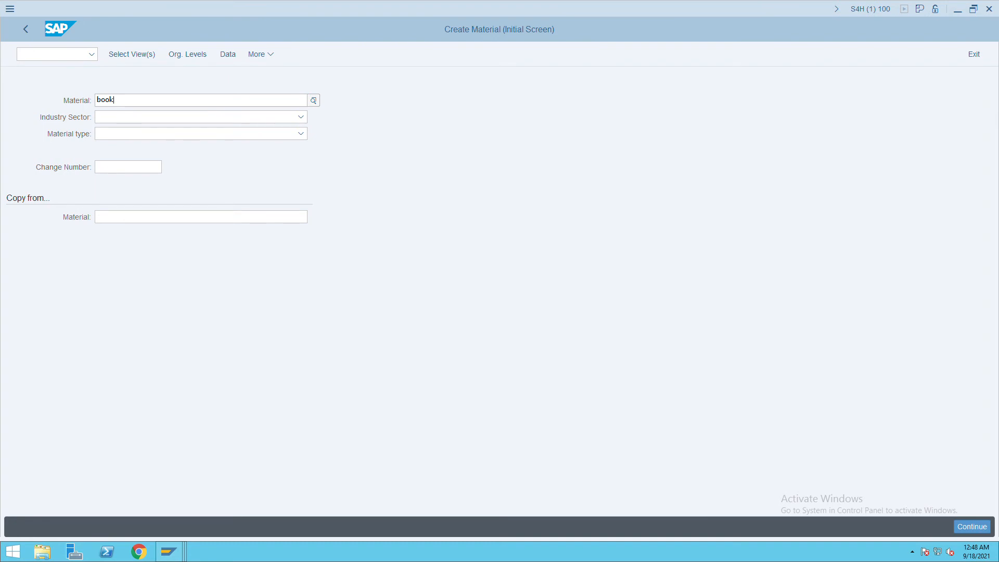
{"action": "key", "text": "Tab"}
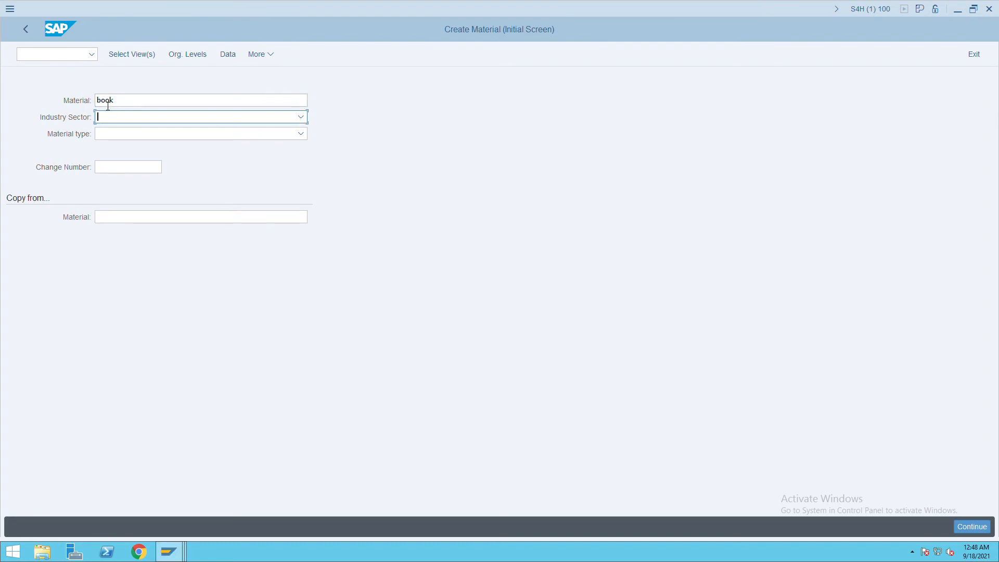
Replace the material name with computer.
{"action": "left_click", "coordinate": [140, 106]}
{"action": "key", "text": "BackSpace"}
{"action": "key", "text": "BackSpace"}
{"action": "key", "text": "BackSpace"}
{"action": "key", "text": "BackSpace"}
{"action": "type", "text": "c"}
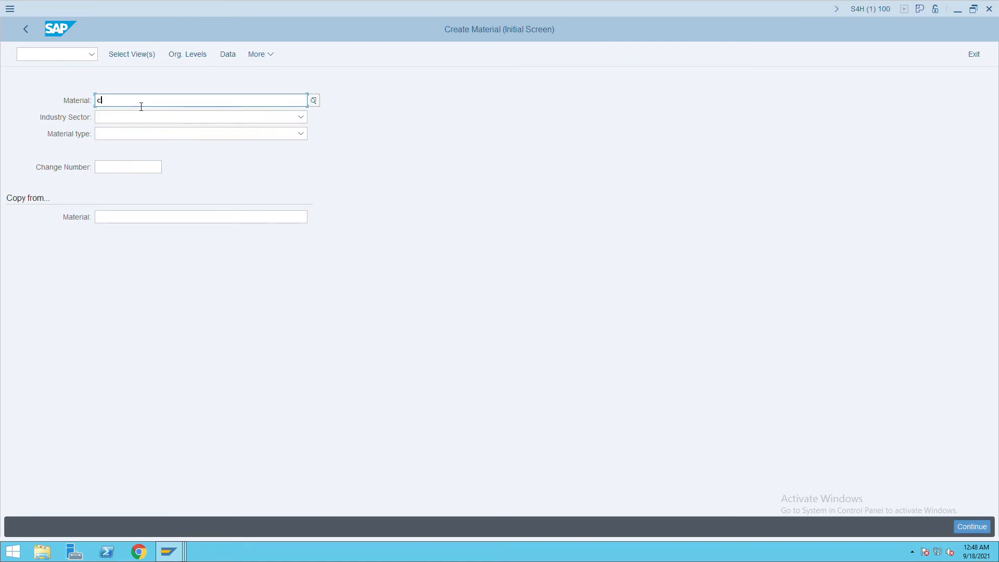
{"action": "type", "text": "omp"}
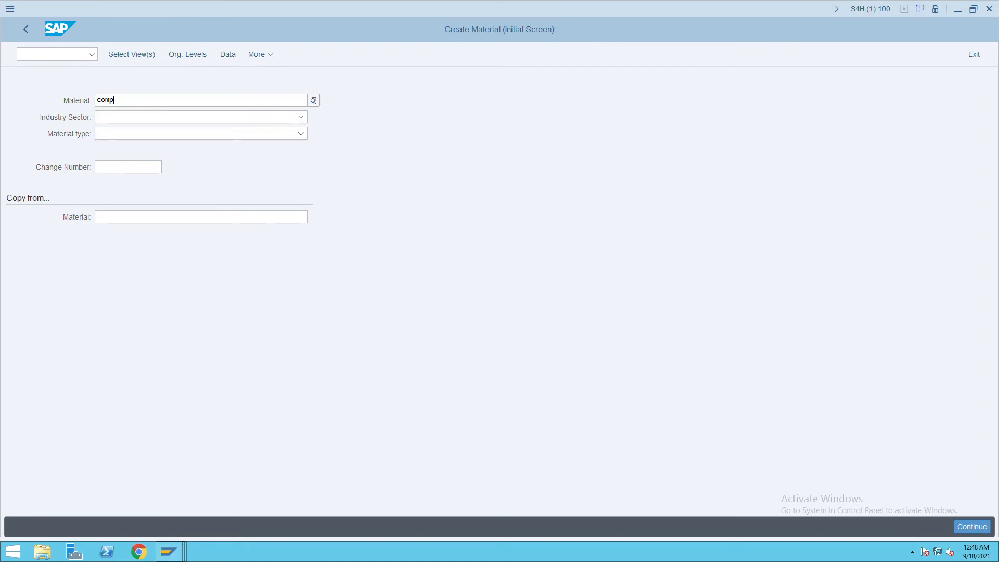
{"action": "type", "text": "uter"}
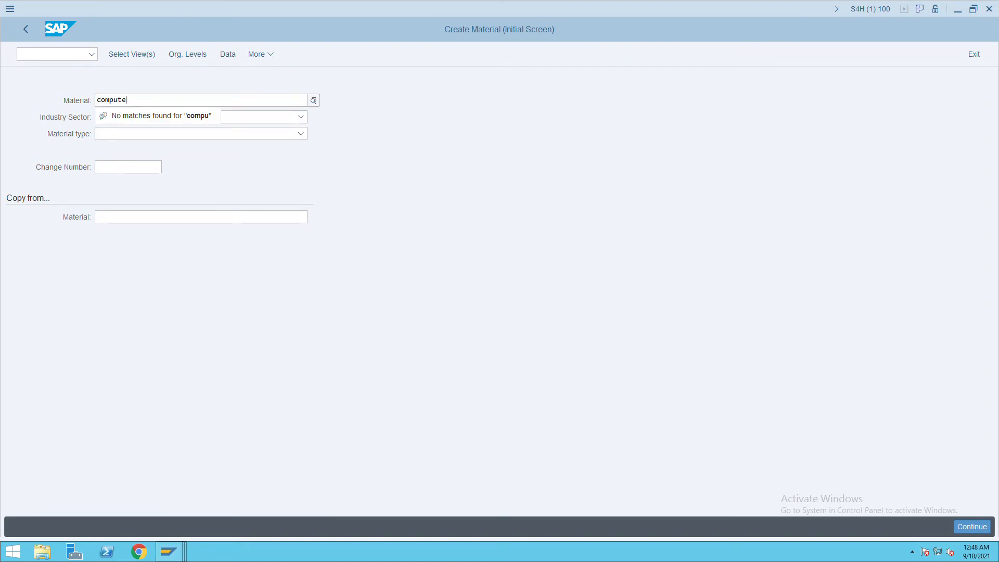
Set the industry sector to F Food and Related Products and the material type to ROH Raw materials1.
{"action": "left_click", "coordinate": [282, 119]}
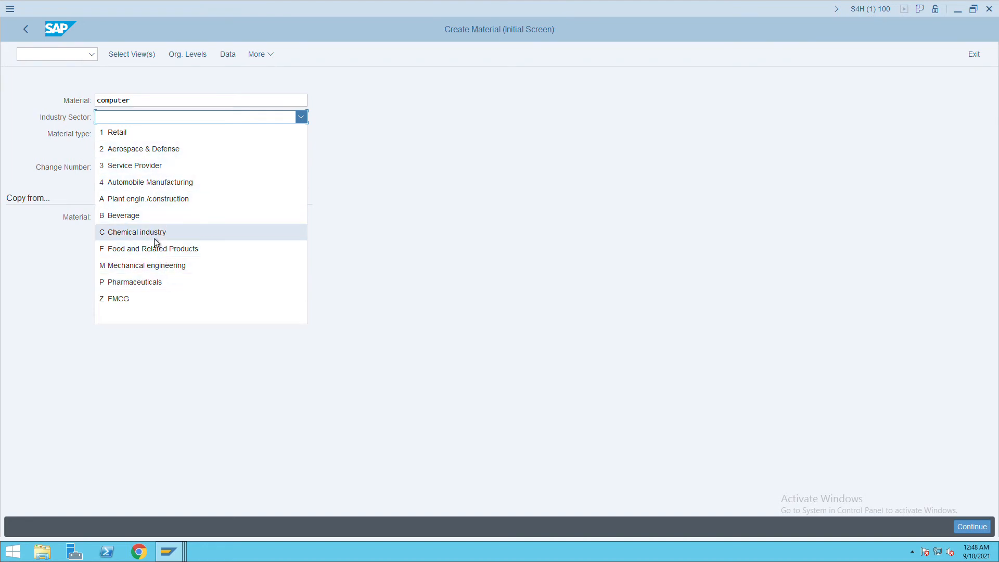
{"action": "left_click", "coordinate": [158, 256]}
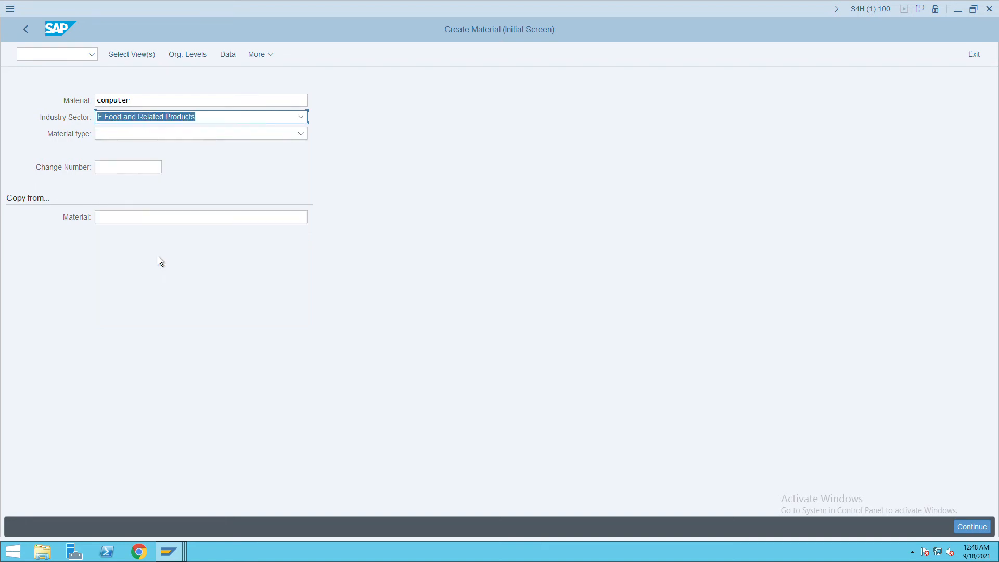
{"action": "left_click", "coordinate": [204, 121]}
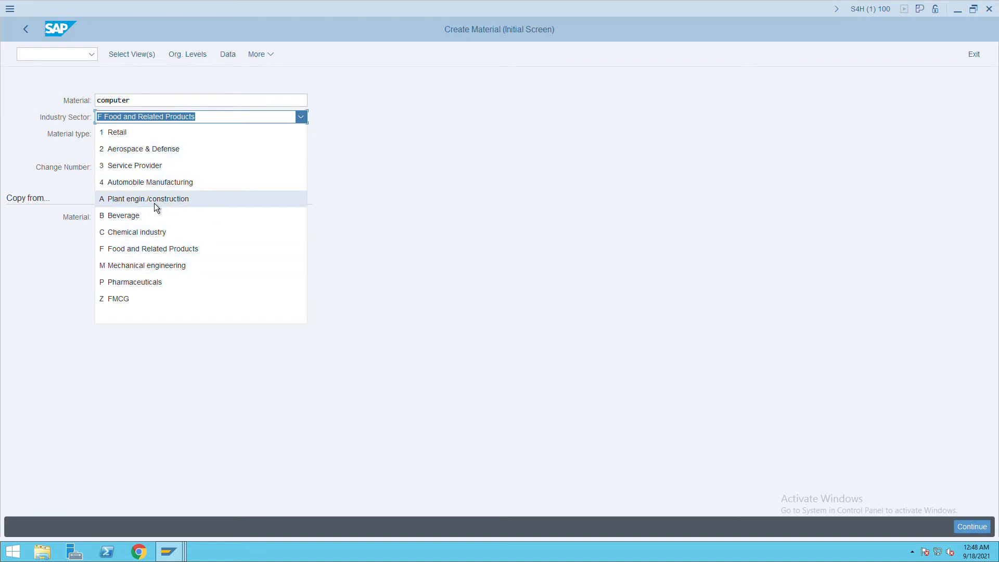
{"action": "left_click", "coordinate": [145, 250]}
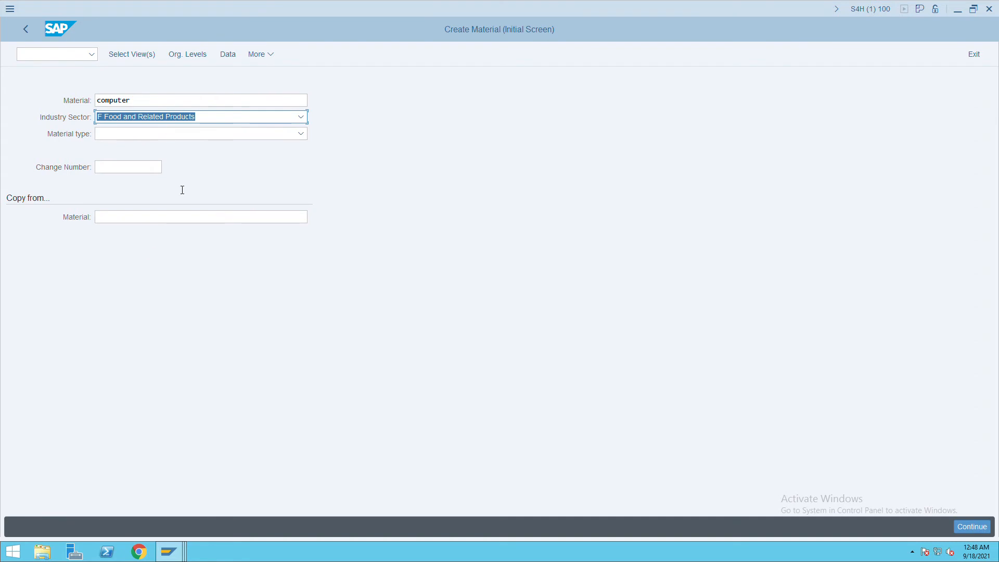
{"action": "left_click", "coordinate": [255, 137]}
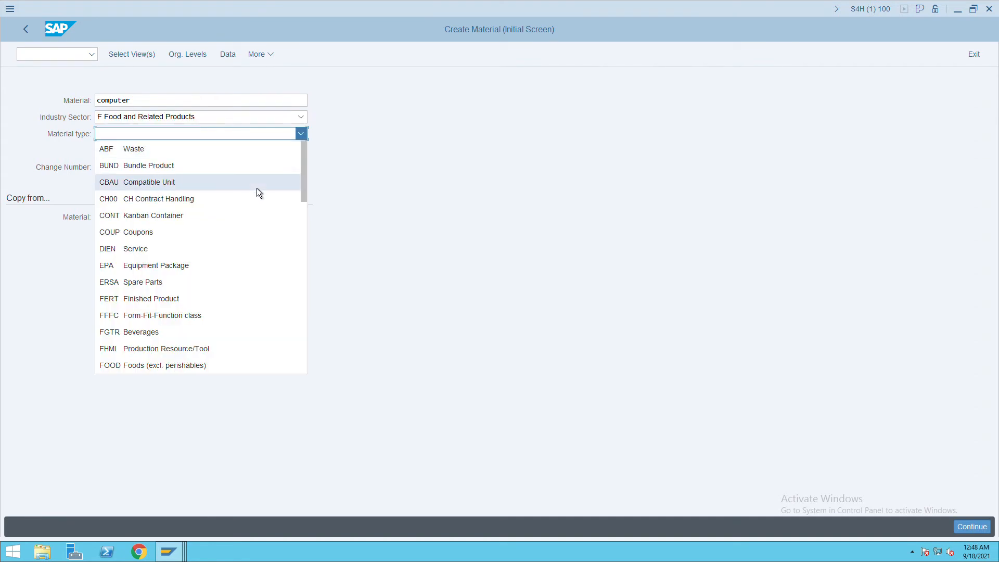
{"action": "scroll", "coordinate": [232, 282], "scroll_direction": "down", "scroll_amount": 9}
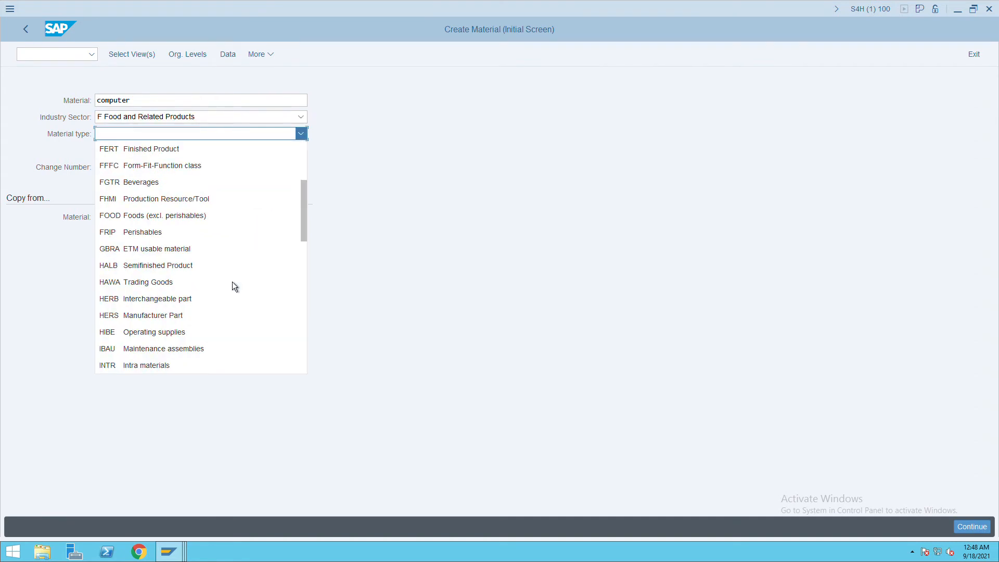
{"action": "scroll", "coordinate": [232, 282], "scroll_direction": "down", "scroll_amount": 1}
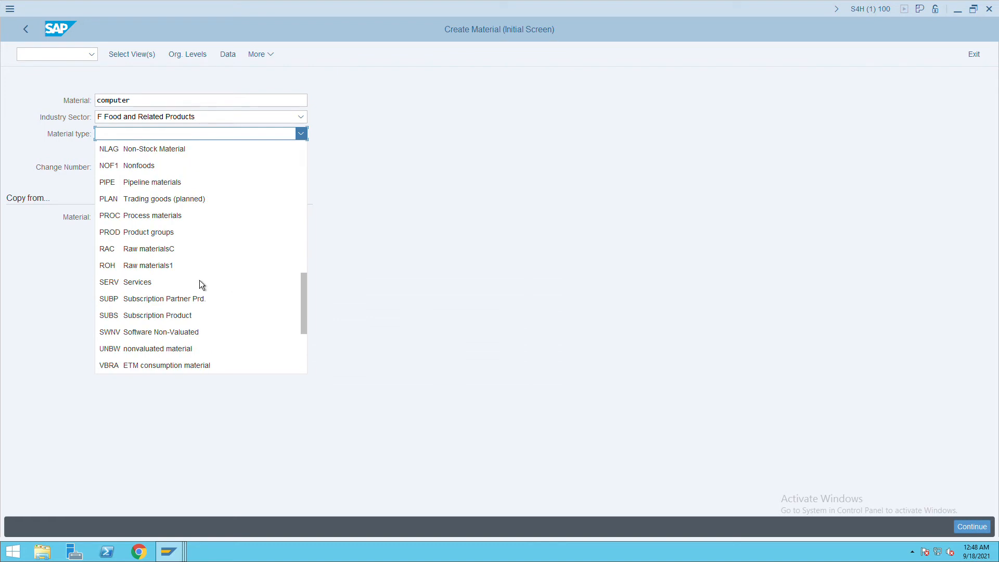
{"action": "left_click", "coordinate": [136, 271]}
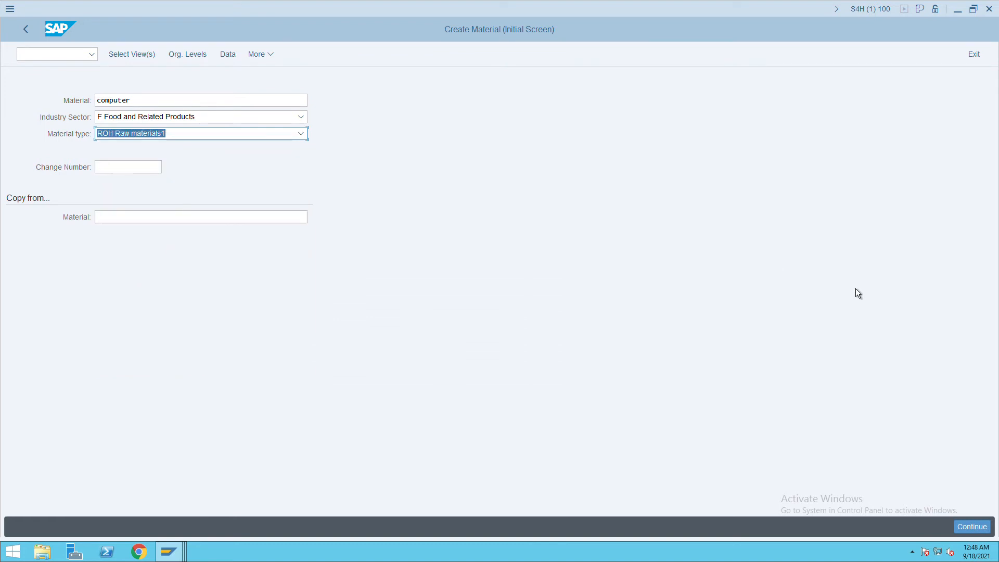
Continue to the view selection and mark Basic Data 1 and 2, Purchasing, MRP 1 to 4, and General Plant Data / Storage 1 and 2.
{"action": "left_click", "coordinate": [971, 527]}
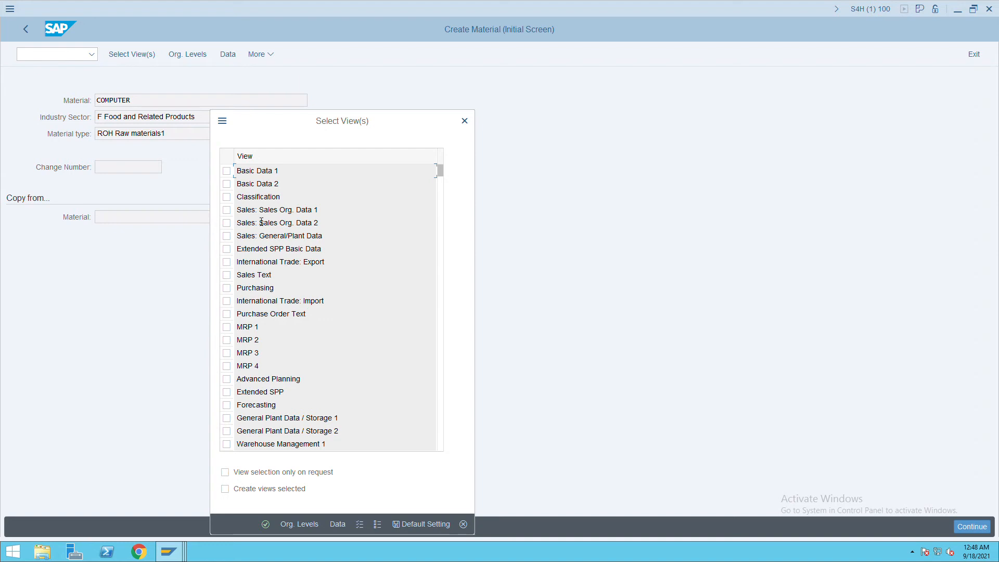
{"action": "left_click", "coordinate": [237, 176]}
{"action": "left_click", "coordinate": [237, 184]}
{"action": "left_click", "coordinate": [238, 293]}
{"action": "left_click", "coordinate": [236, 330]}
{"action": "left_click", "coordinate": [237, 344]}
{"action": "left_click", "coordinate": [237, 356]}
{"action": "left_click", "coordinate": [237, 369]}
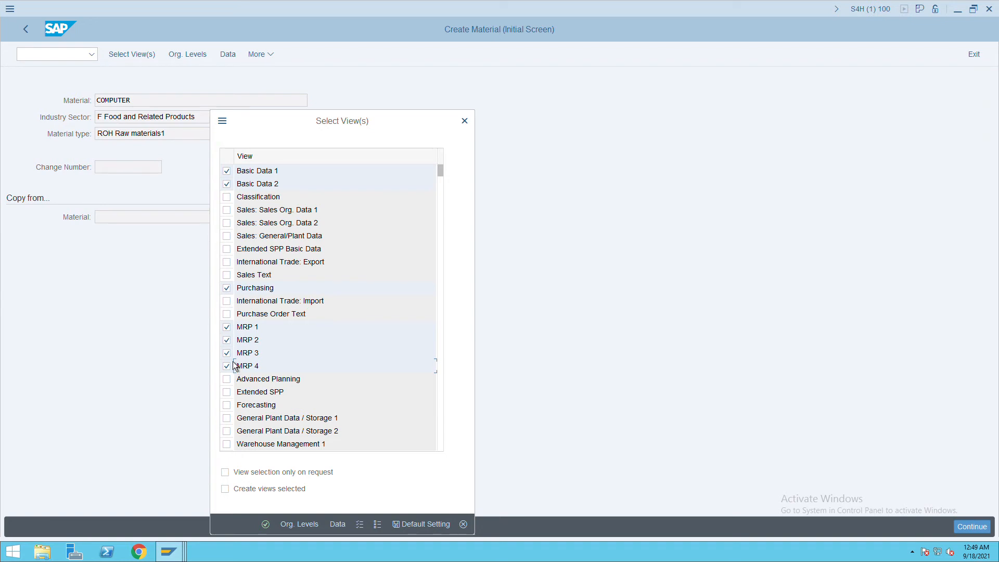
{"action": "left_click", "coordinate": [238, 421]}
{"action": "left_click", "coordinate": [236, 433]}
Add the Costing 1 view to the selection and continue to the organizational levels.
{"action": "scroll", "coordinate": [333, 376], "scroll_direction": "down", "scroll_amount": 6}
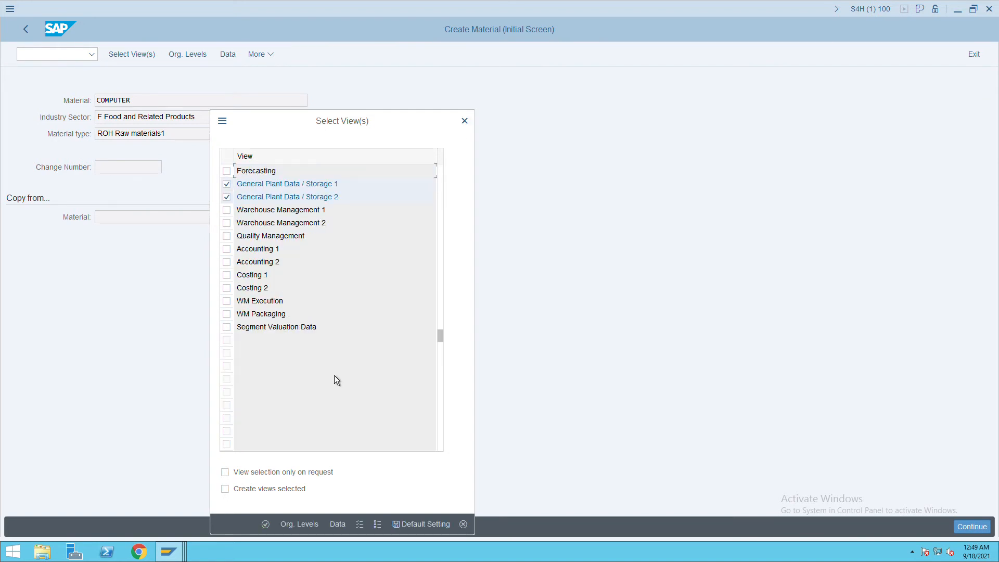
{"action": "left_click", "coordinate": [235, 273]}
{"action": "left_click", "coordinate": [271, 532]}
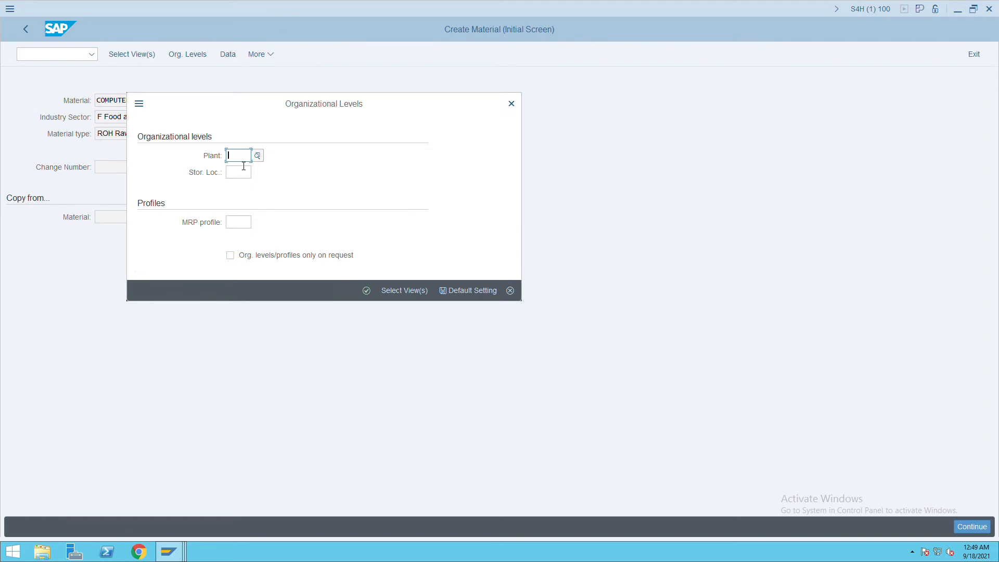
Set the organizational levels to plant ITC and storage location ITCR (RM storage), and continue to the material data.
{"action": "type", "text": "itc"}
{"action": "key", "text": "Tab"}
{"action": "type", "text": "itc"}
{"action": "key", "text": "Return"}
{"action": "scroll", "coordinate": [224, 365], "scroll_direction": "down", "scroll_amount": 15}
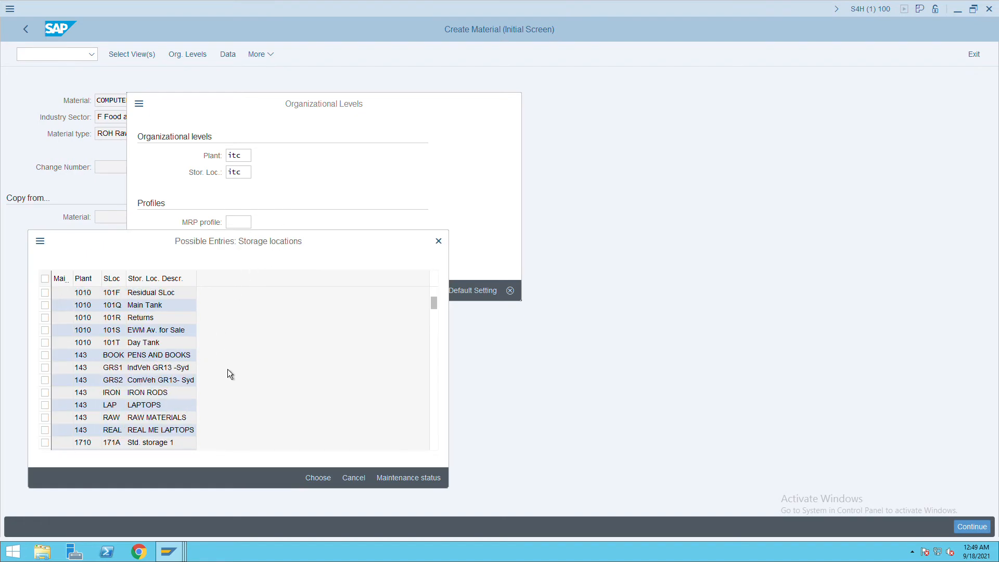
{"action": "scroll", "coordinate": [228, 373], "scroll_direction": "down", "scroll_amount": 12}
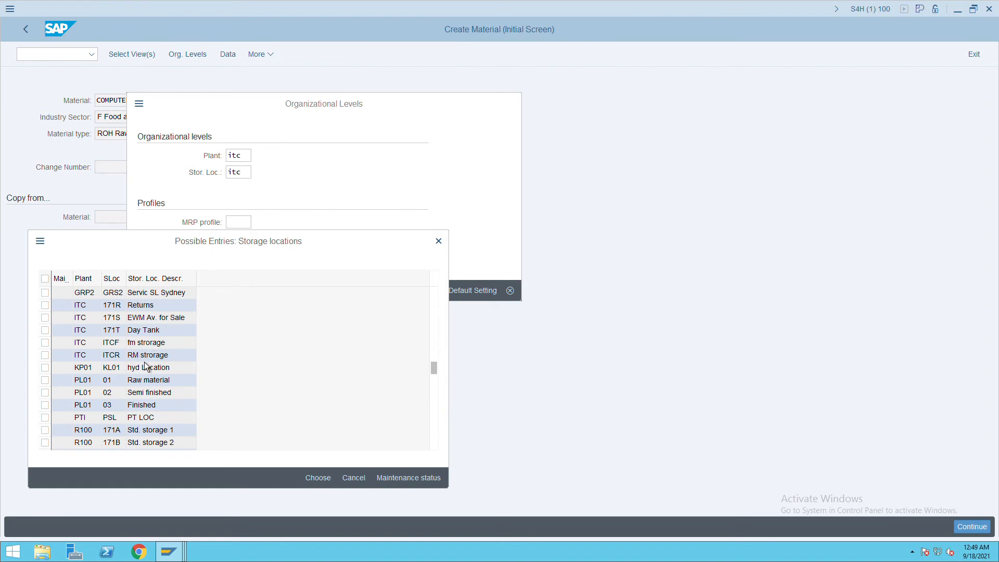
{"action": "double_click", "coordinate": [142, 359]}
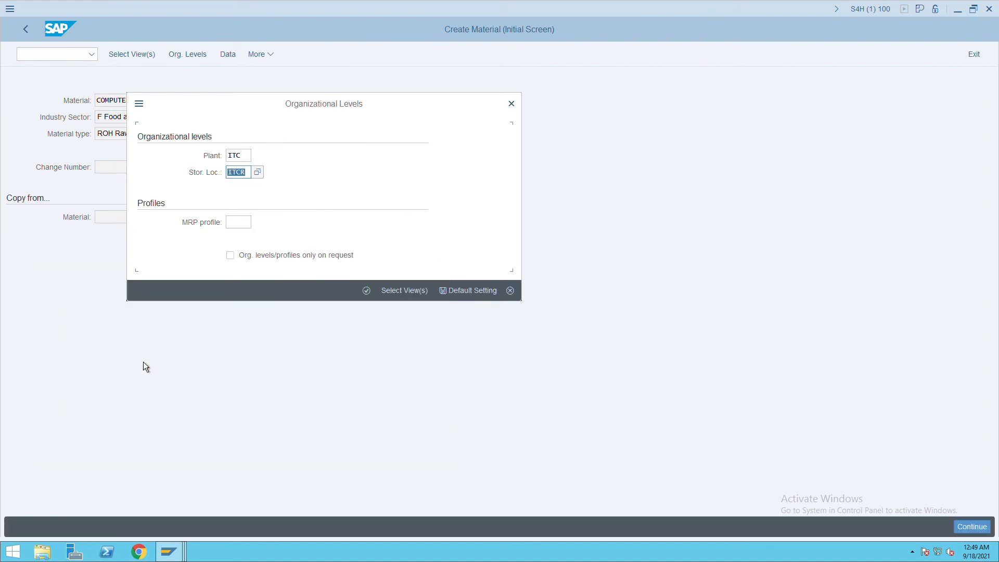
{"action": "left_click", "coordinate": [371, 300]}
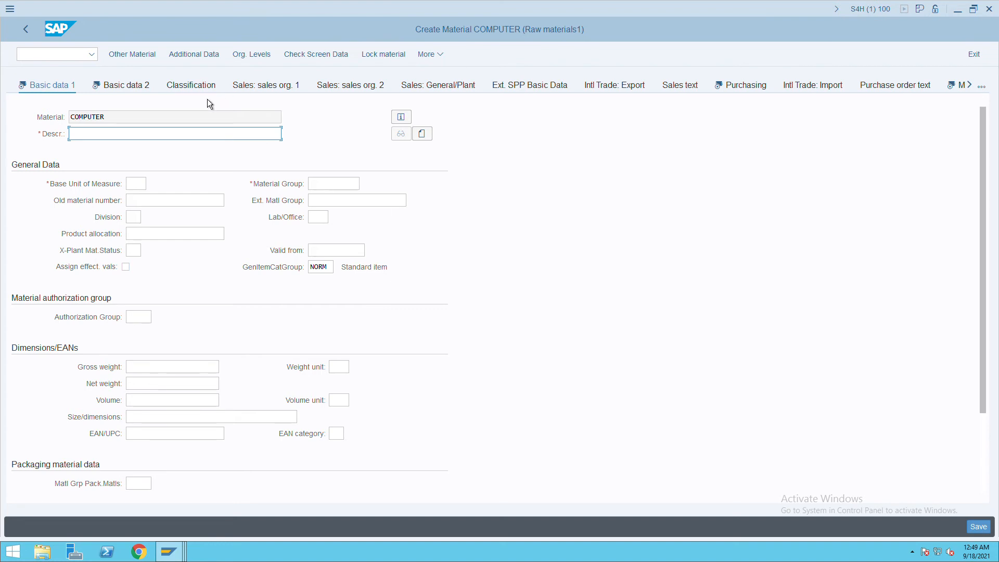
Copy the material name COMPUTER into the description field of the basic data.
{"action": "left_click_drag", "start_coordinate": [117, 123], "coordinate": [57, 114]}
{"action": "key", "text": "ctrl+c"}
{"action": "left_click", "coordinate": [101, 136]}
{"action": "key", "text": "ctrl+v"}
Set the base unit of measure to EA and choose ITC as the material group.
{"action": "left_click", "coordinate": [145, 183]}
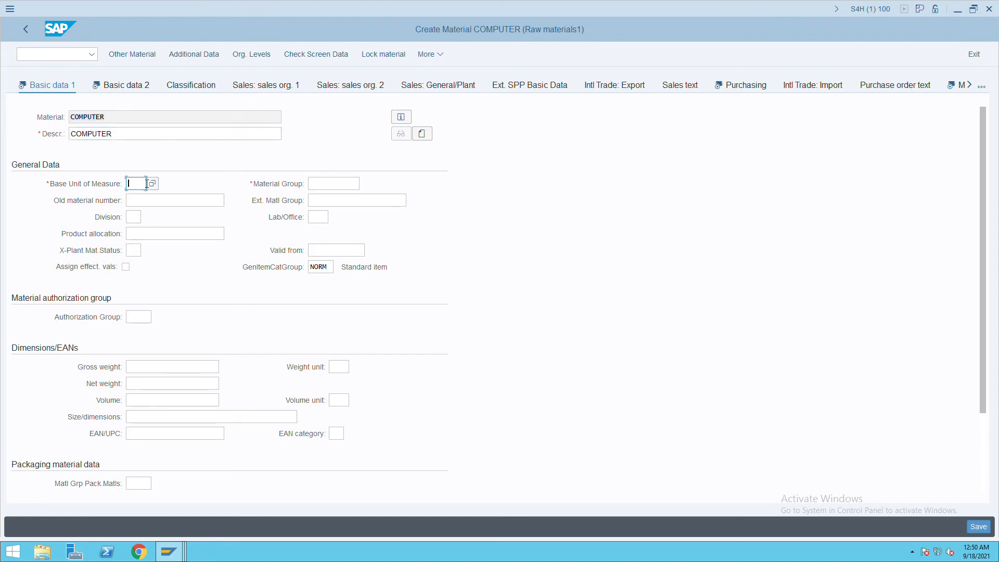
{"action": "type", "text": "EA"}
{"action": "left_click", "coordinate": [333, 183]}
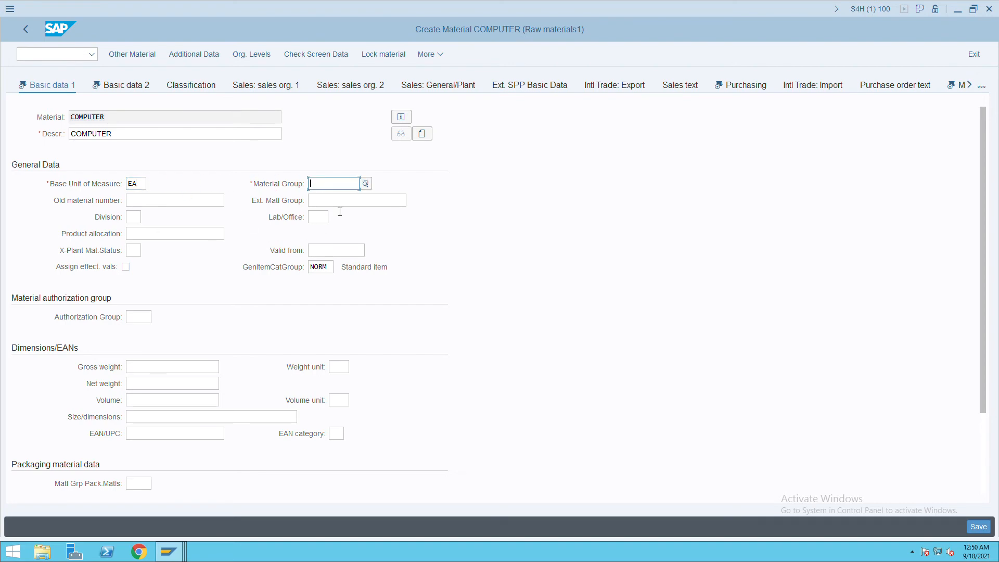
{"action": "left_click", "coordinate": [366, 186]}
{"action": "scroll", "coordinate": [448, 366], "scroll_direction": "down", "scroll_amount": 4}
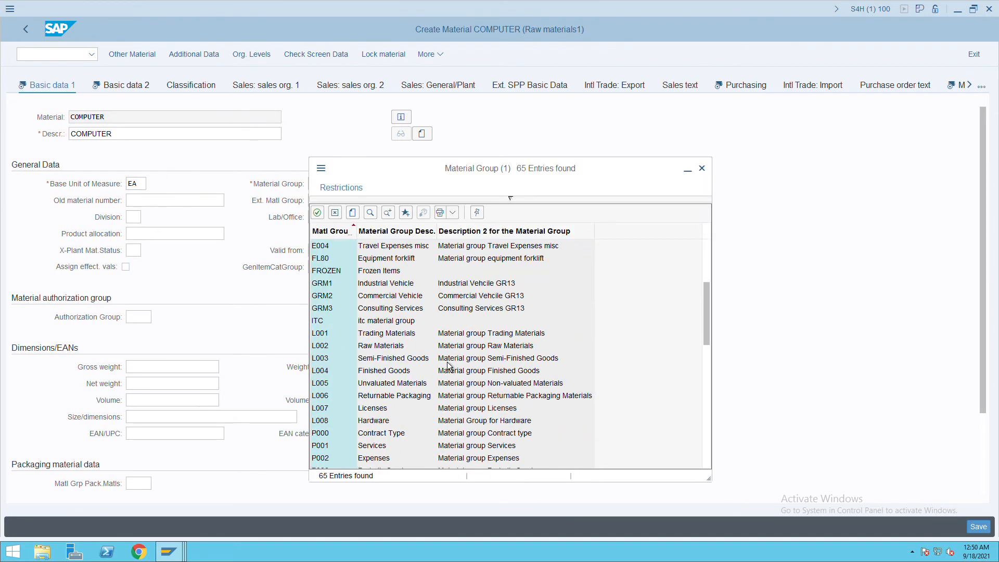
{"action": "double_click", "coordinate": [337, 321]}
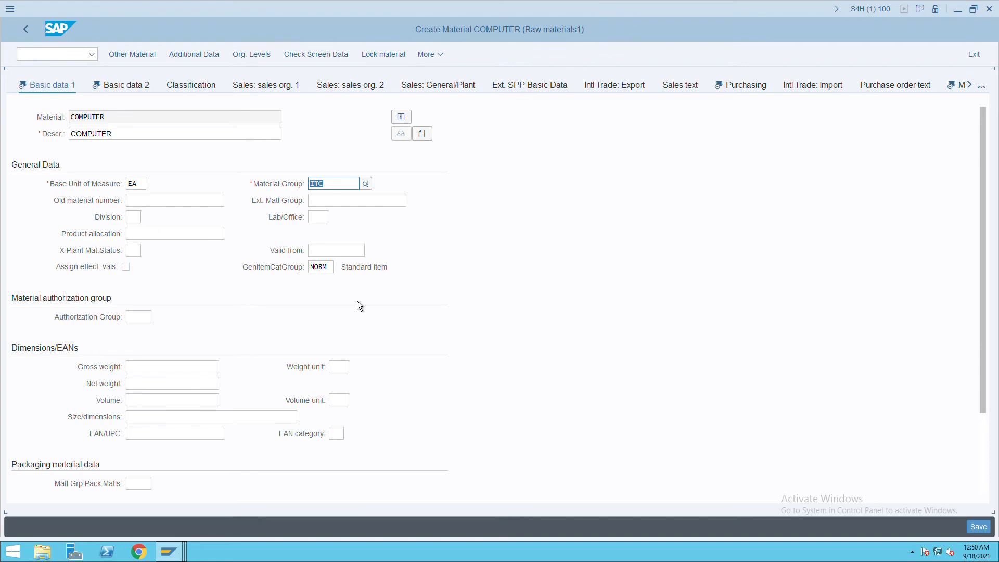
Try to set the gross weight and net weight to 1 with EA as the weight unit.
{"action": "left_click", "coordinate": [174, 367]}
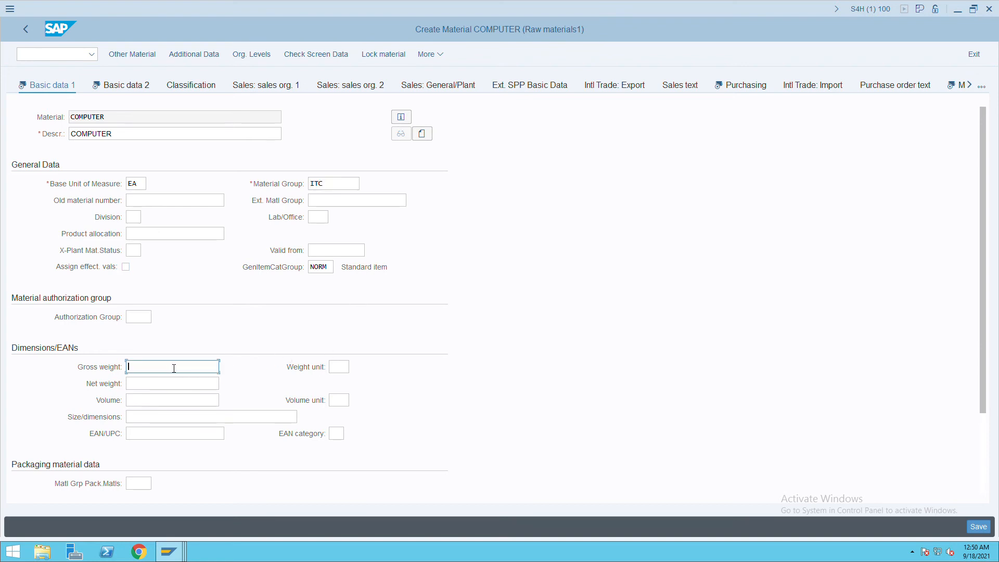
{"action": "type", "text": "1"}
{"action": "left_click", "coordinate": [155, 384]}
{"action": "type", "text": "1"}
{"action": "left_click", "coordinate": [349, 374]}
{"action": "type", "text": "EA"}
{"action": "key", "text": "Tab"}
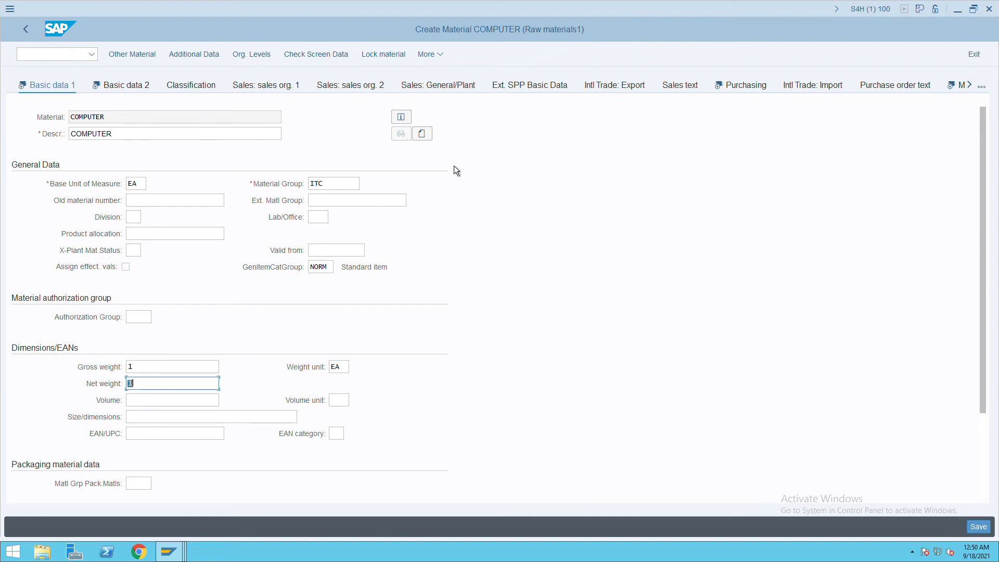
{"action": "key", "text": "Return"}
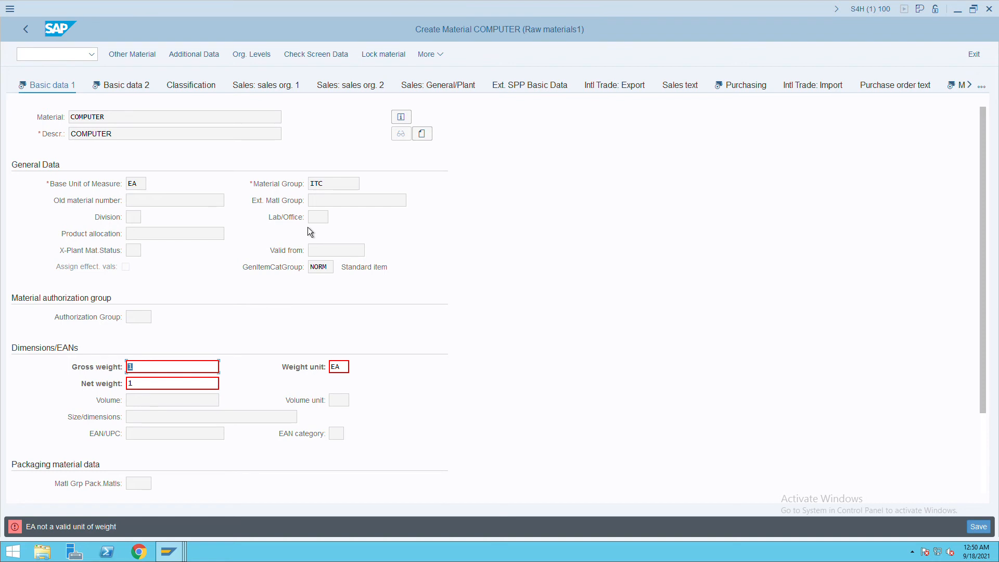
Clear the gross weight, net weight and weight unit from the basic data.
{"action": "key", "text": "Tab"}
{"action": "key", "text": "shift+Tab"}
{"action": "key", "text": "Delete"}
{"action": "key", "text": "Tab"}
{"action": "key", "text": "Delete"}
{"action": "key", "text": "Tab"}
{"action": "key", "text": "Delete"}
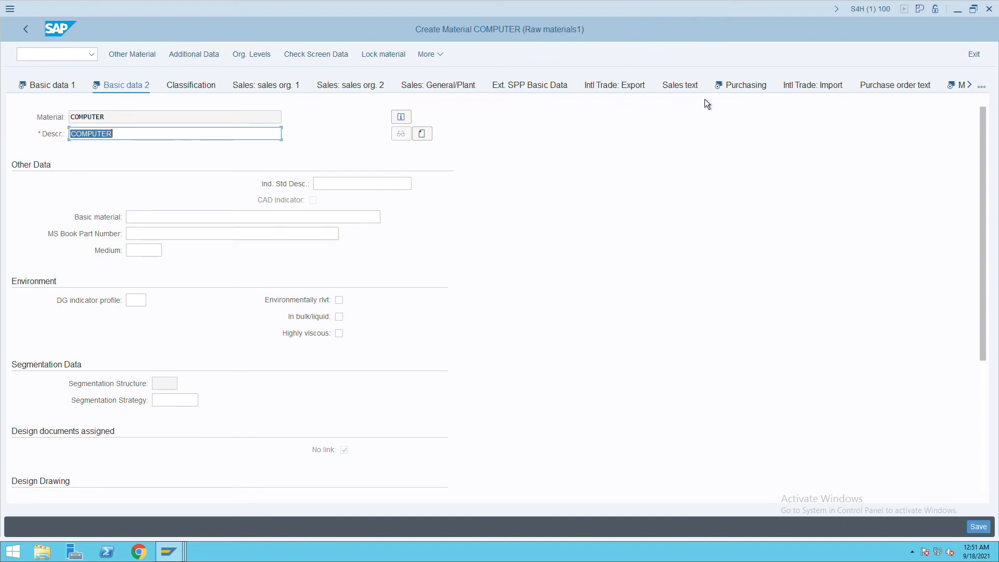
Assign purchasing group ITC in the Purchasing view.
{"action": "left_click", "coordinate": [744, 92]}
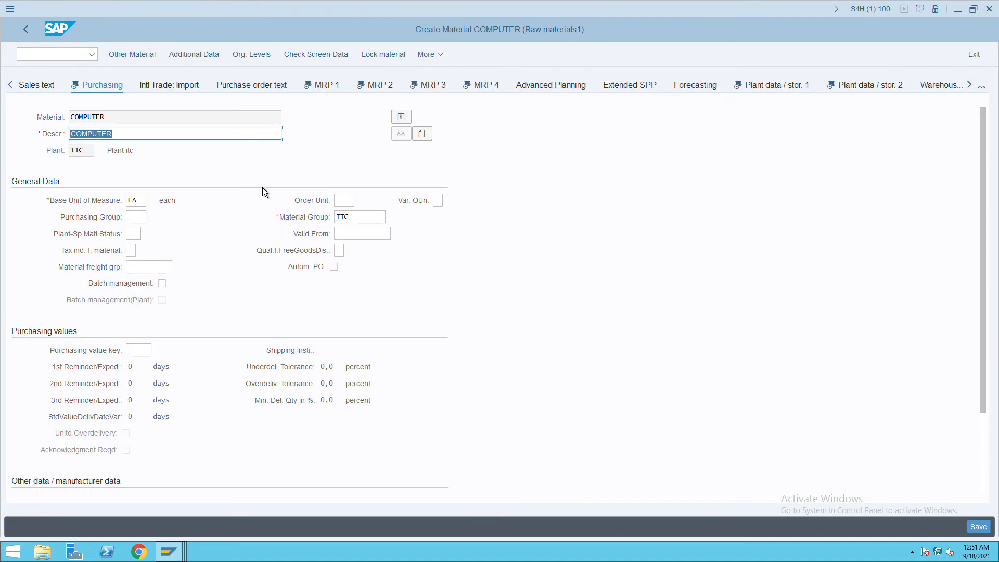
{"action": "left_click", "coordinate": [148, 220]}
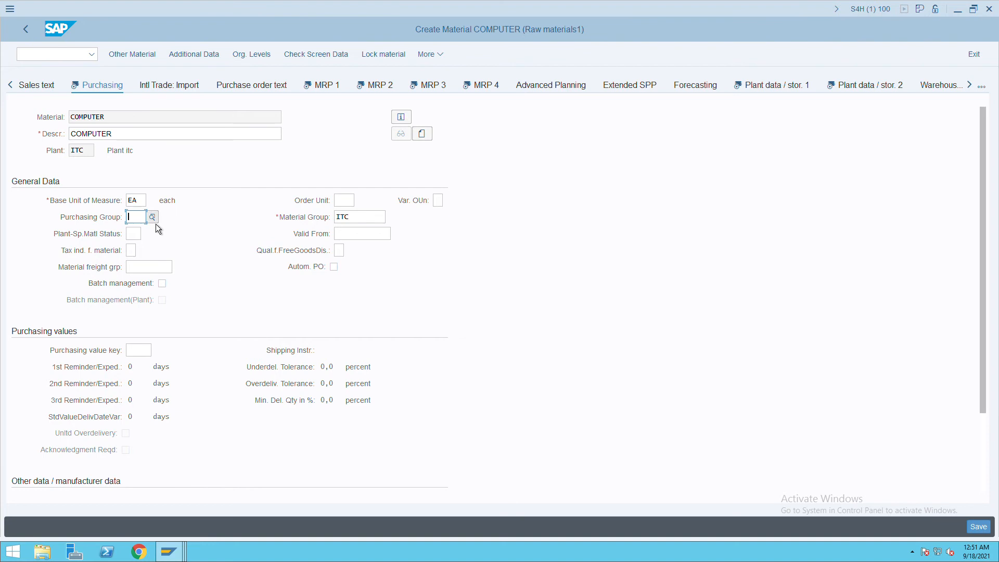
{"action": "left_click", "coordinate": [156, 222]}
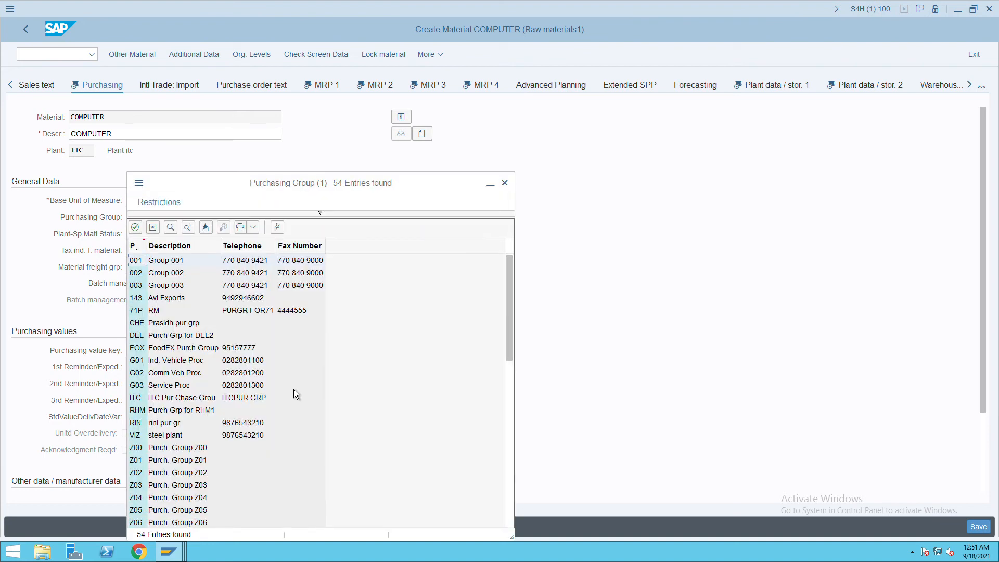
{"action": "double_click", "coordinate": [157, 399]}
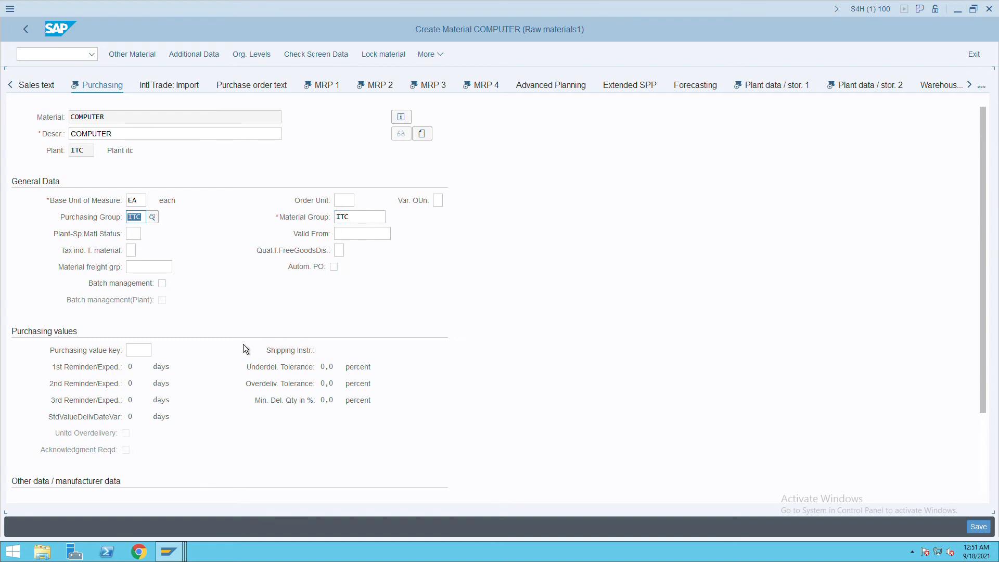
{"action": "scroll", "coordinate": [282, 361], "scroll_direction": "down", "scroll_amount": 2}
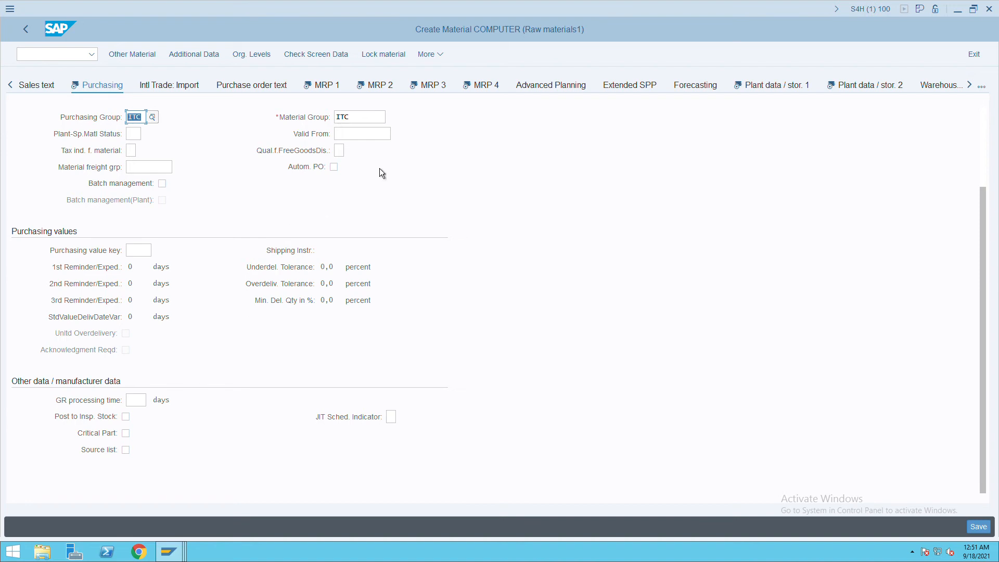
In the MRP 1 view, set the MRP type to pd, the MRP controller to 001 and the lot sizing procedure to ex.
{"action": "left_click", "coordinate": [328, 94]}
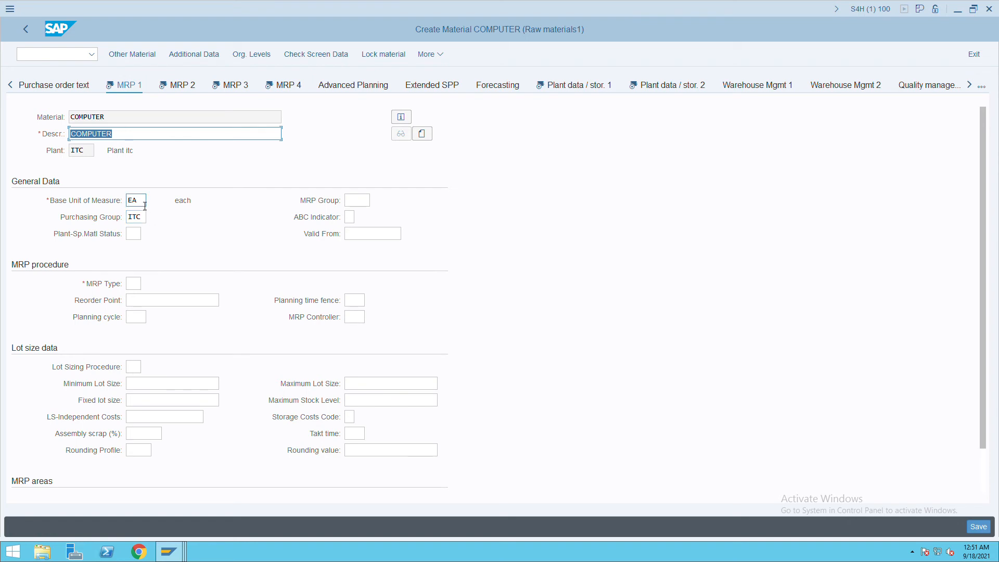
{"action": "left_click", "coordinate": [140, 284]}
{"action": "type", "text": "pd"}
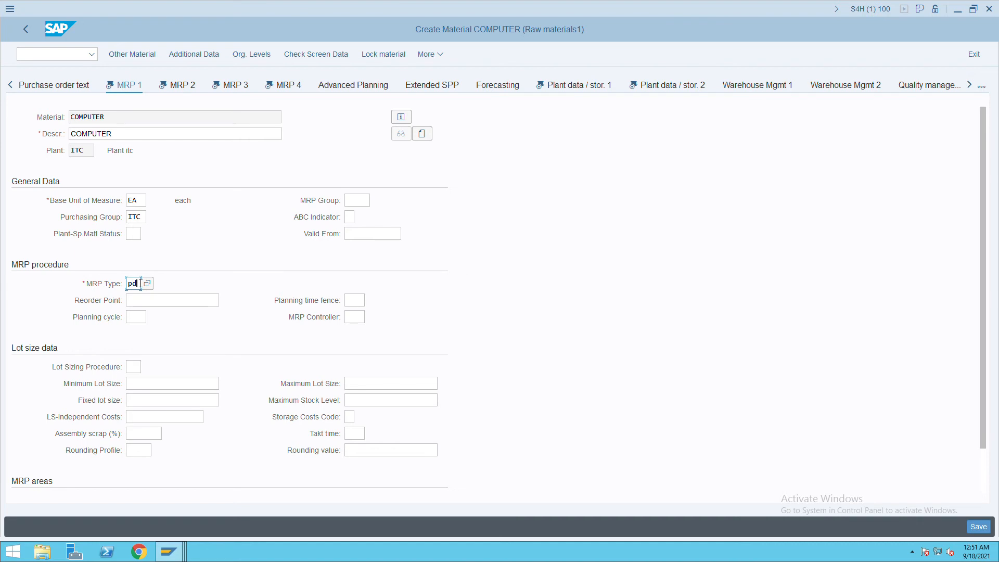
{"action": "key", "text": "Tab"}
{"action": "left_click", "coordinate": [356, 317]}
{"action": "type", "text": "001"}
{"action": "left_click", "coordinate": [134, 367]}
{"action": "type", "text": "ex"}
{"action": "key", "text": "Tab"}
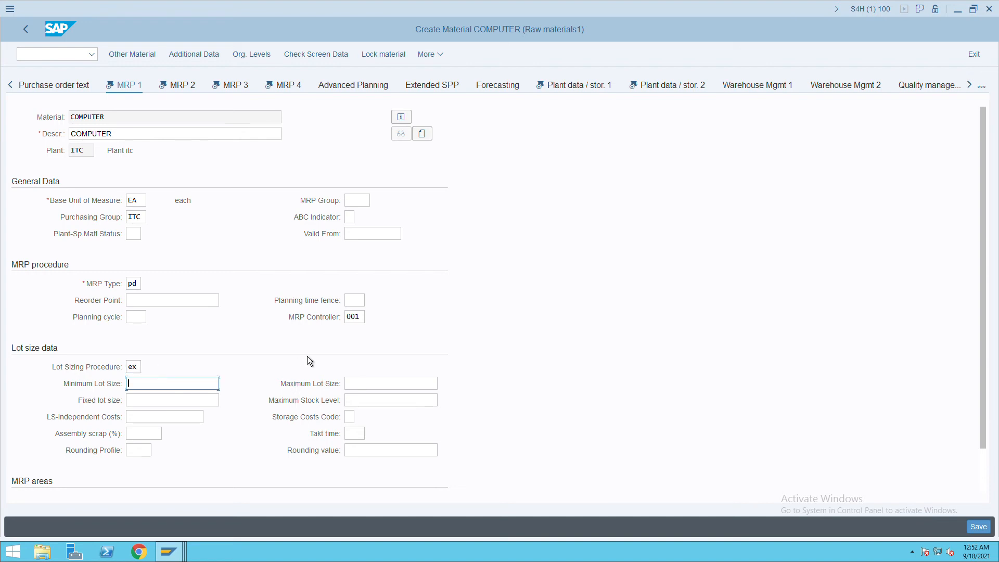
Set the planned delivery time to 1 day in the MRP 2 view.
{"action": "left_click", "coordinate": [190, 89]}
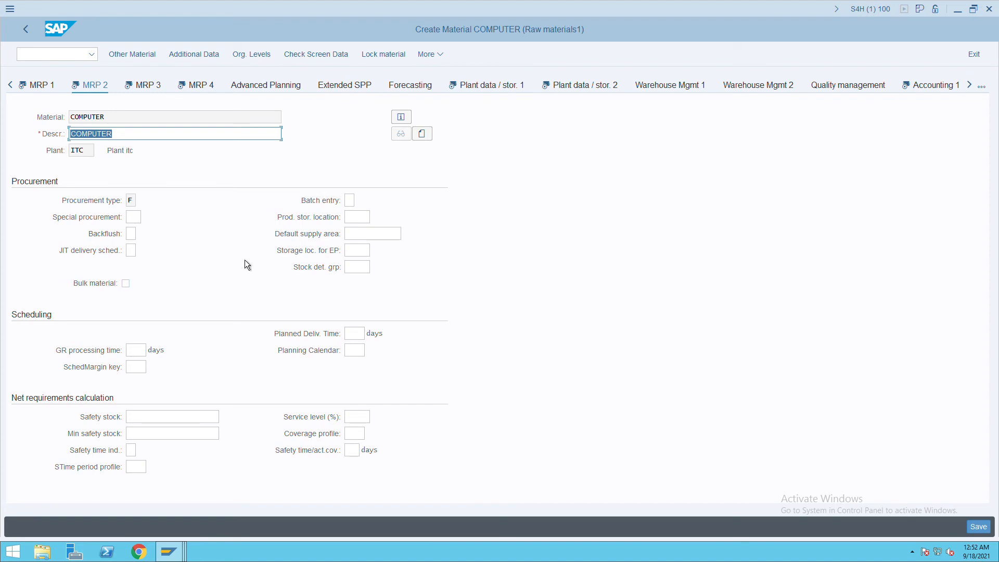
{"action": "left_click", "coordinate": [355, 333]}
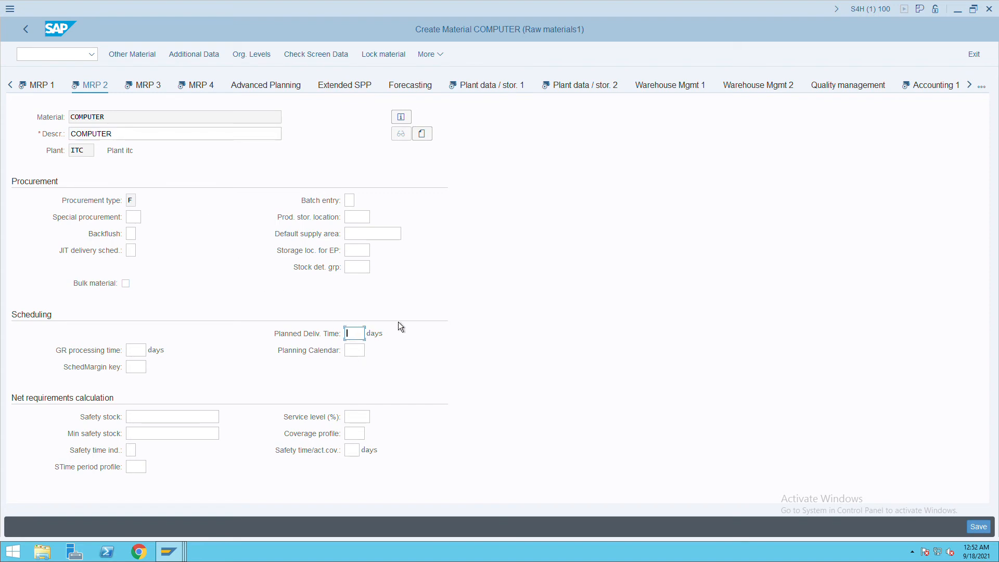
{"action": "type", "text": "1"}
Set the availability check to kp in the MRP 3 view.
{"action": "left_click", "coordinate": [157, 90]}
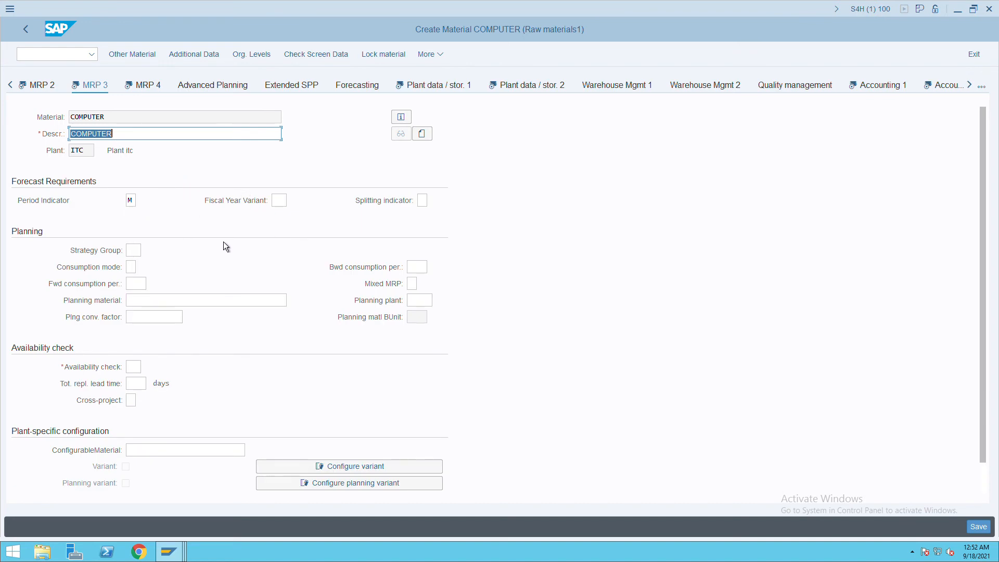
{"action": "left_click", "coordinate": [134, 367]}
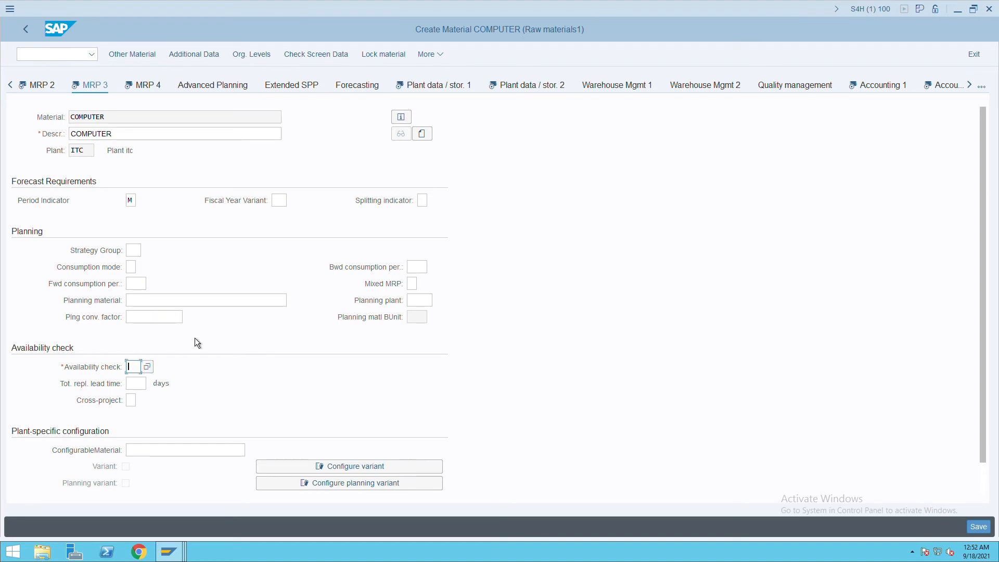
{"action": "type", "text": "kp"}
Go through the MRP 4 and Plant data / stor. 1 views without entries and open Plant data / stor. 2.
{"action": "left_click", "coordinate": [159, 92]}
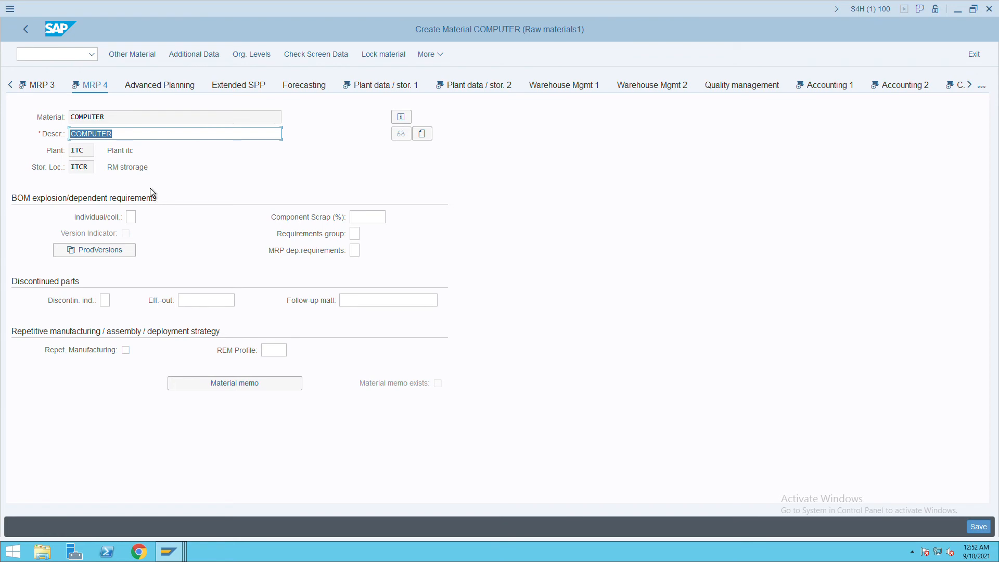
{"action": "left_click", "coordinate": [382, 91]}
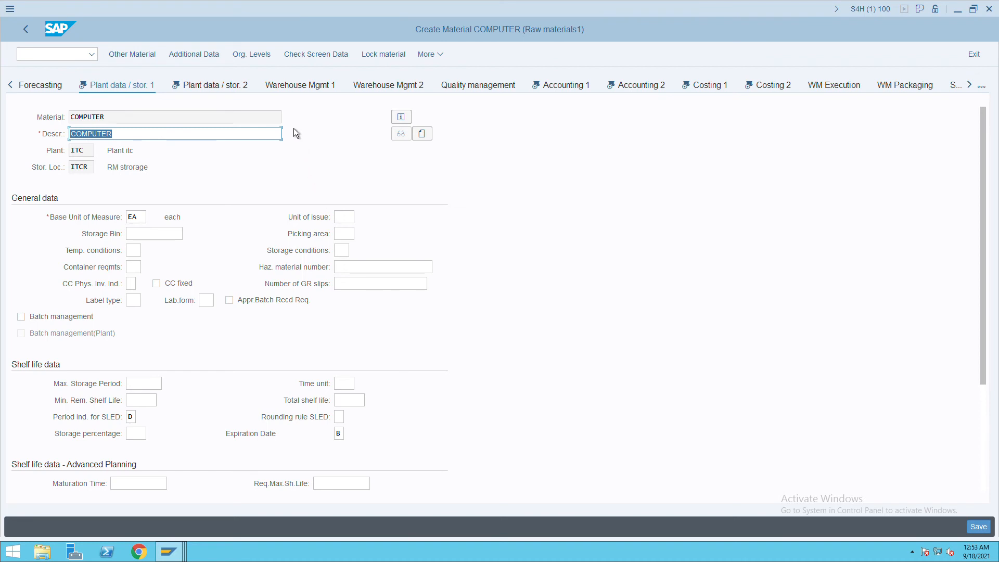
{"action": "left_click", "coordinate": [229, 93]}
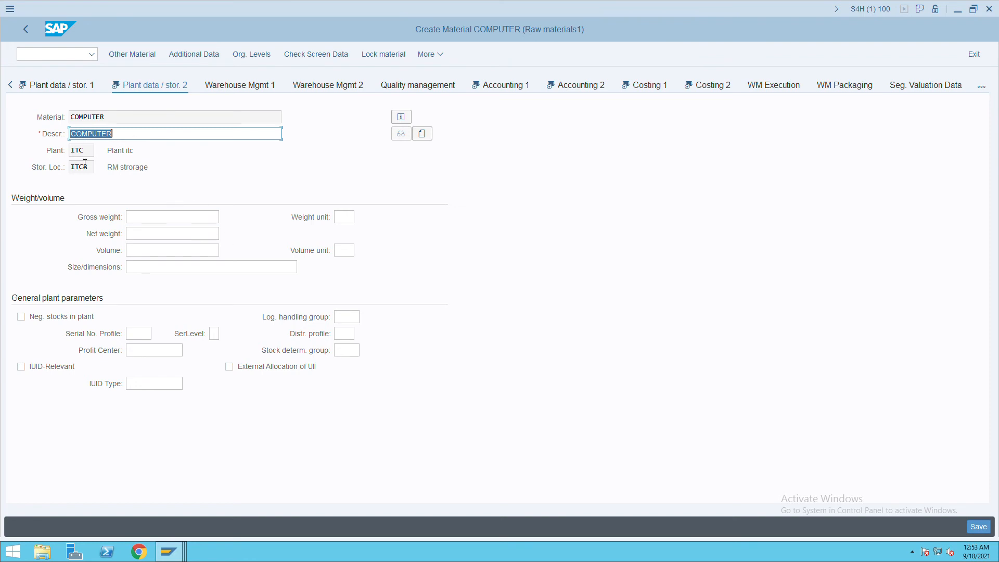
{"action": "left_click", "coordinate": [155, 221]}
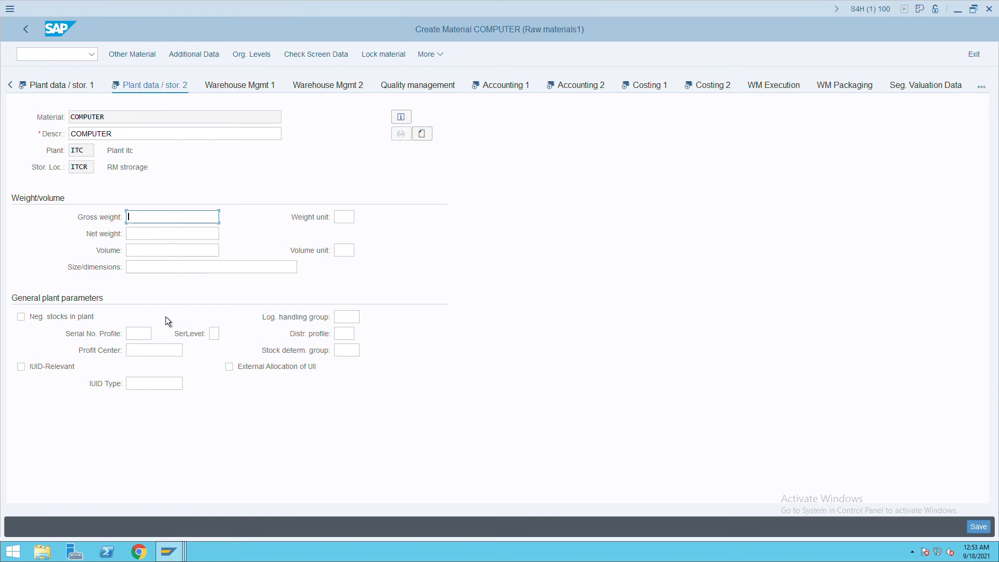
Try hotels as the profit center in the general plant parameters and clear the entry.
{"action": "left_click", "coordinate": [155, 350]}
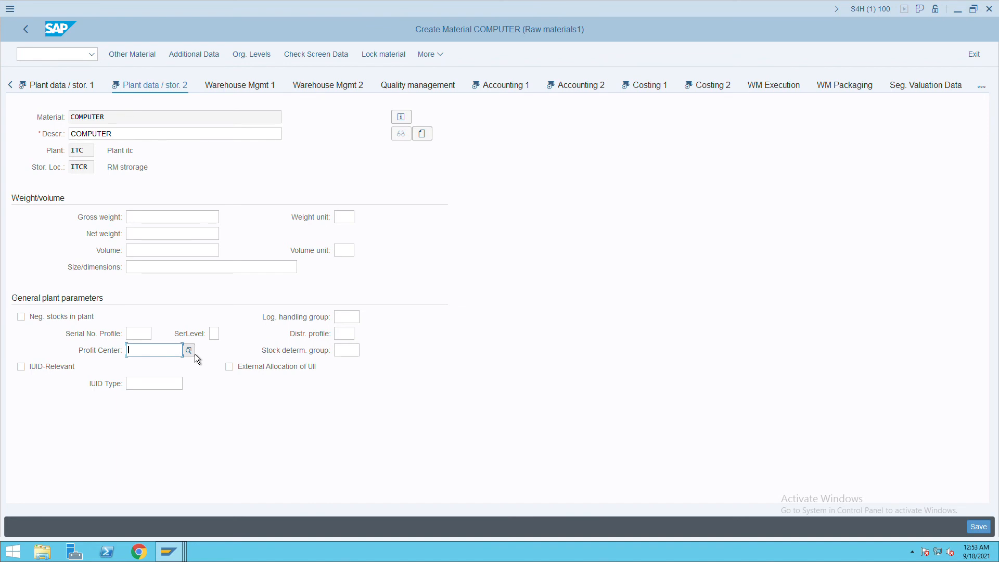
{"action": "type", "text": "hotels"}
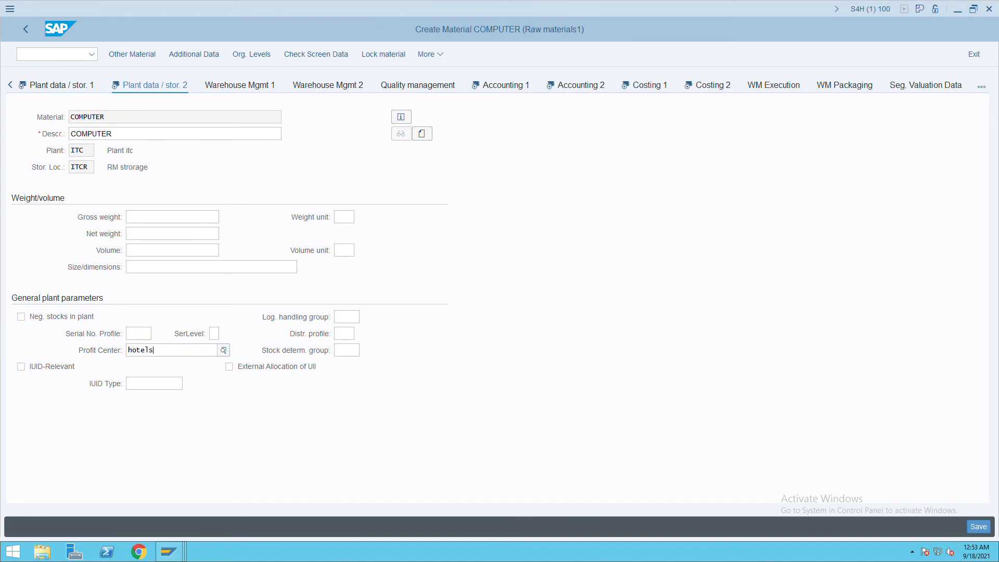
{"action": "key", "text": "BackSpace"}
{"action": "key", "text": "BackSpace"}
{"action": "key", "text": "BackSpace"}
{"action": "key", "text": "BackSpace"}
{"action": "key", "text": "BackSpace"}
{"action": "key", "text": "BackSpace"}
Look up profit centers via the standard hierarchy and return to the plant data without choosing one.
{"action": "left_click", "coordinate": [188, 350]}
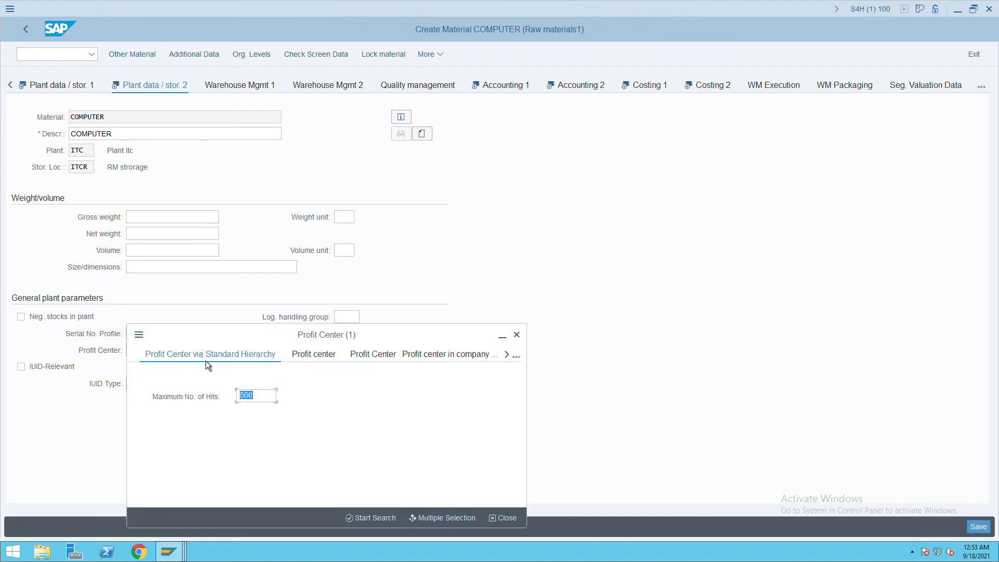
{"action": "left_click", "coordinate": [349, 525]}
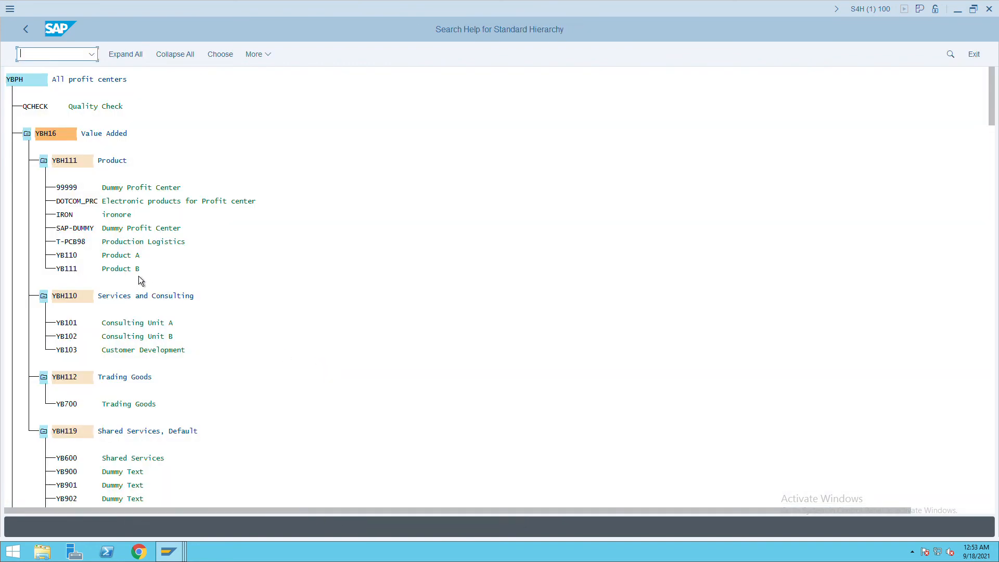
{"action": "left_click", "coordinate": [32, 37]}
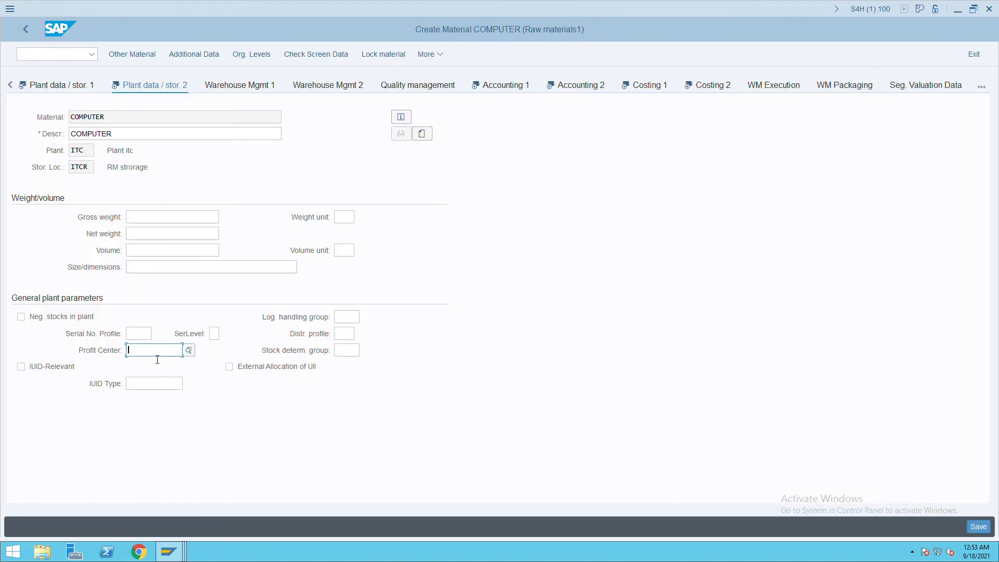
Enter hotels as the profit center again and empty the field.
{"action": "type", "text": "ho"}
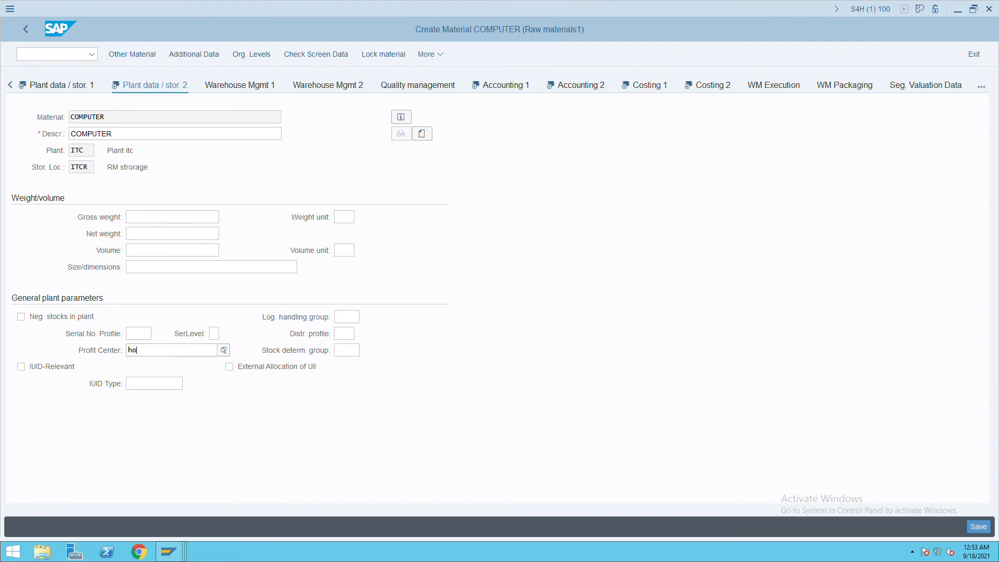
{"action": "type", "text": "tels"}
{"action": "key", "text": "BackSpace"}
{"action": "key", "text": "BackSpace"}
{"action": "key", "text": "BackSpace"}
{"action": "key", "text": "BackSpace"}
{"action": "key", "text": "BackSpace"}
{"action": "key", "text": "BackSpace"}
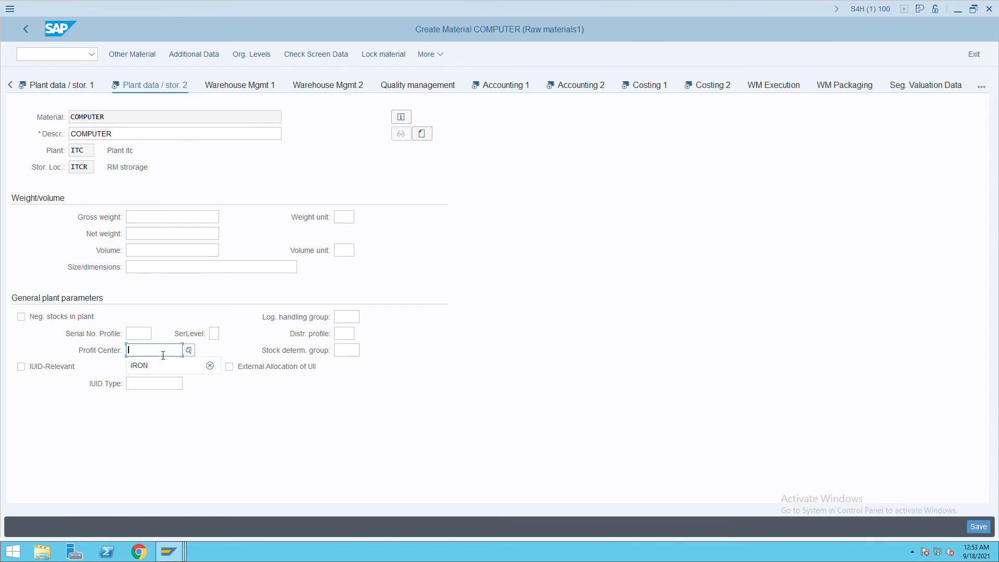
Open a second session and start the Create Profit Center transaction KE51.
{"action": "left_click", "coordinate": [164, 358]}
{"action": "key", "text": "ctrl+n"}
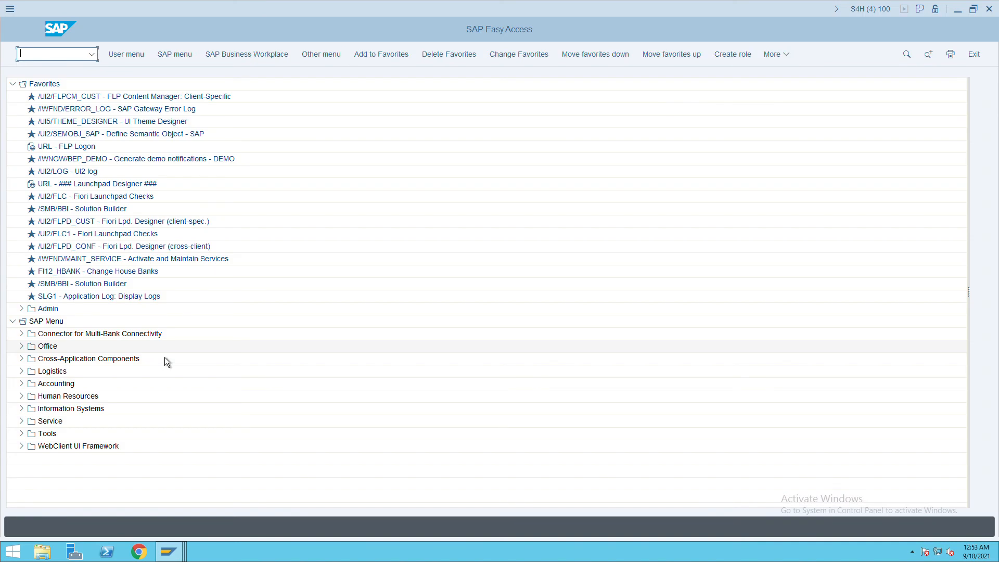
{"action": "type", "text": "ks0"}
{"action": "key", "text": "BackSpace"}
{"action": "key", "text": "BackSpace"}
{"action": "key", "text": "BackSpace"}
{"action": "type", "text": "ke51"}
{"action": "key", "text": "Return"}
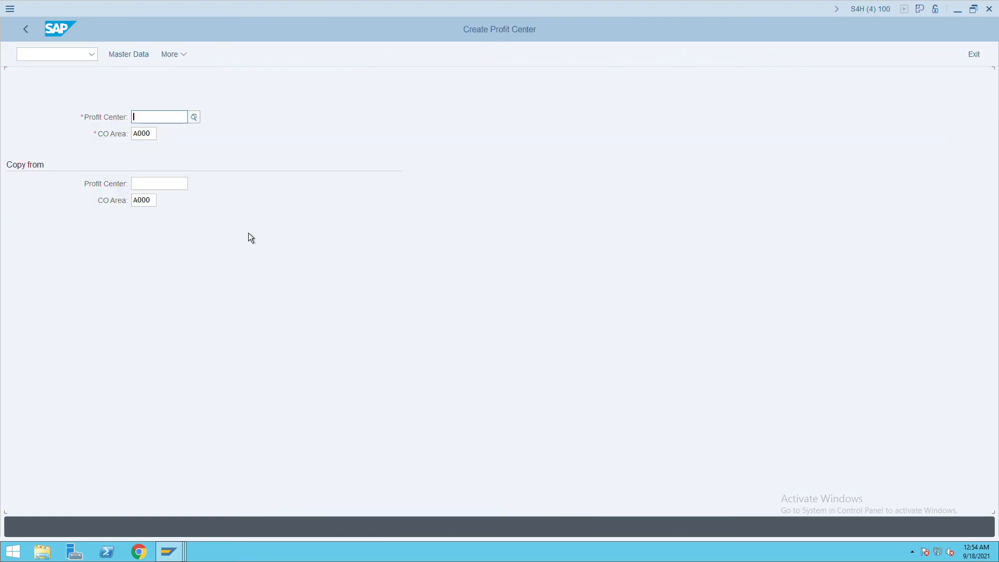
Copy the previously used profit center name hotels and enter it as the profit center in COMPUTER's general plant parameters.
{"action": "type", "text": "h"}
{"action": "left_click", "coordinate": [167, 133]}
{"action": "left_click_drag", "start_coordinate": [172, 124], "coordinate": [117, 121]}
{"action": "key", "text": "ctrl+c"}
{"action": "key", "text": "alt+Tab"}
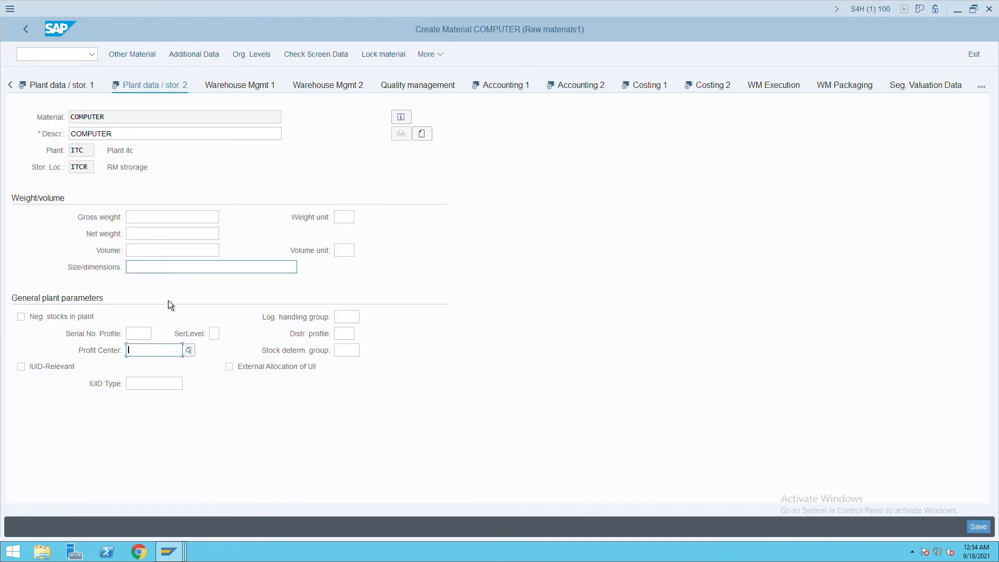
{"action": "key", "text": "ctrl+v"}
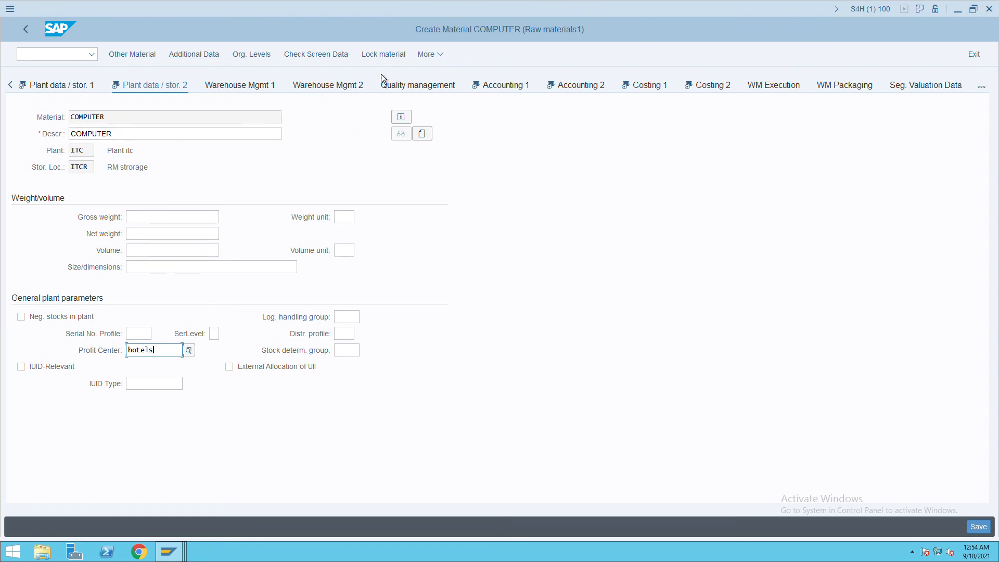
Assign valuation class ITCR for raw material products in COMPUTER's Accounting 1 view.
{"action": "left_click", "coordinate": [516, 91]}
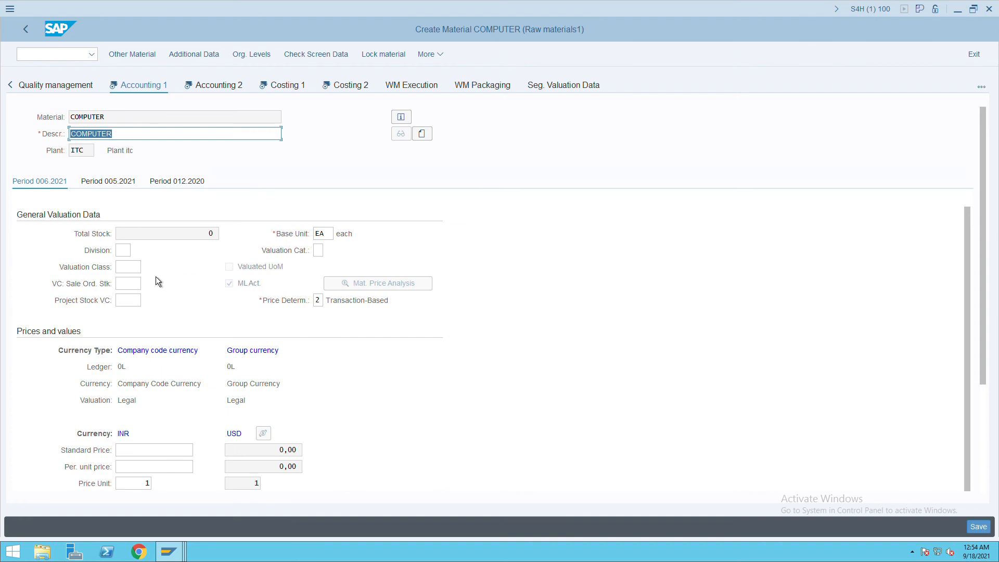
{"action": "left_click", "coordinate": [137, 269]}
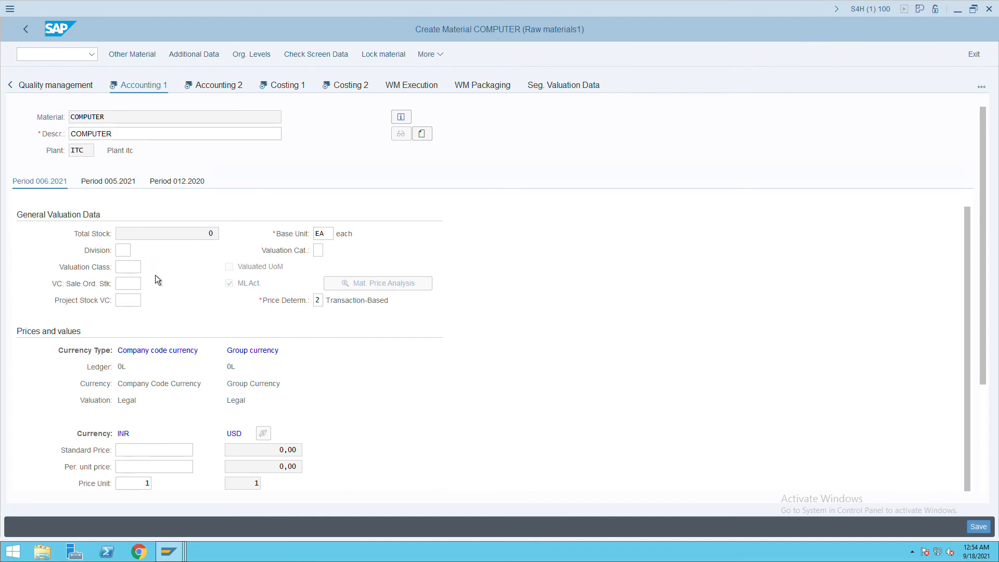
{"action": "key", "text": "F4"}
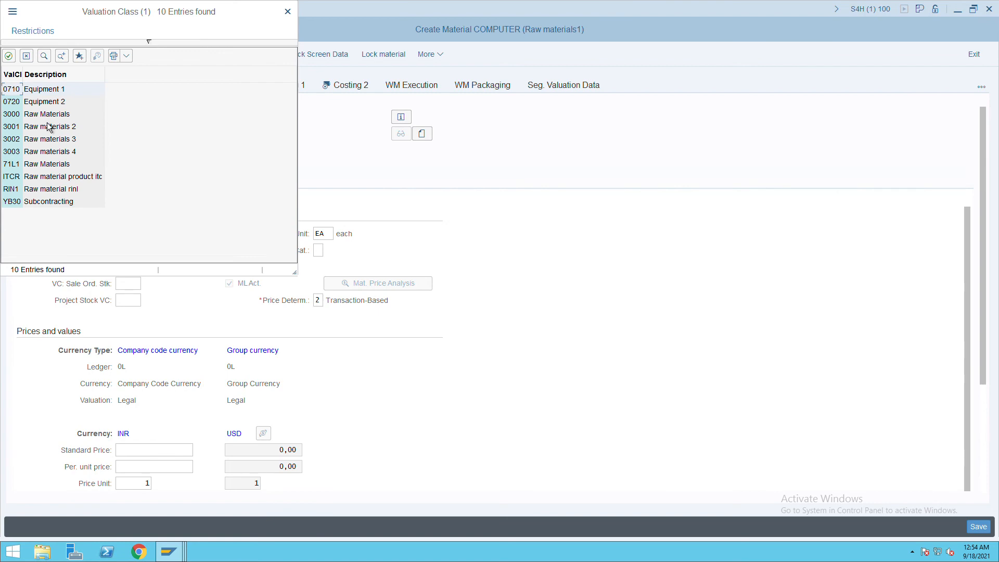
{"action": "double_click", "coordinate": [50, 181]}
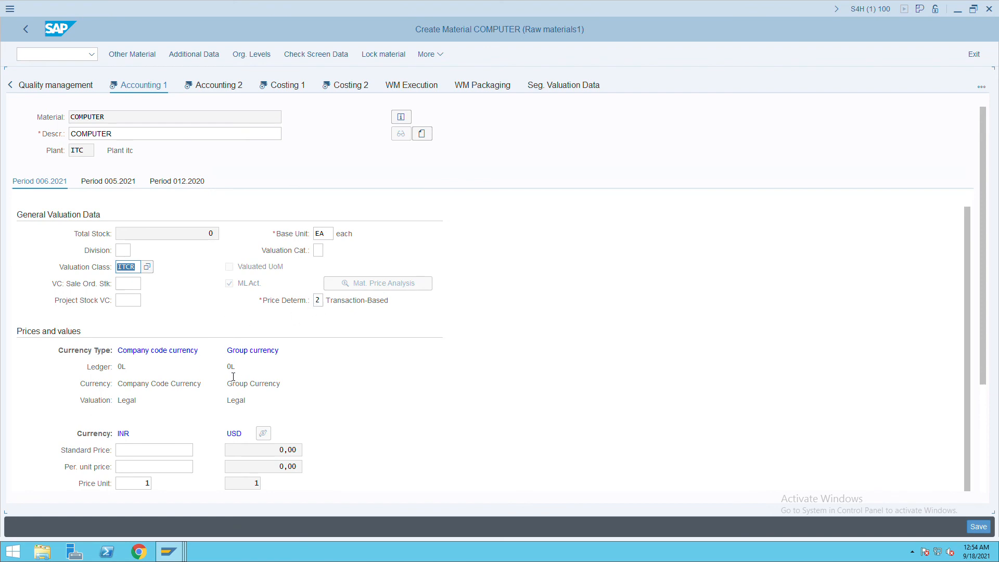
Set the standard price to 100 INR and confirm the current period's prices with the per-unit price left empty.
{"action": "left_click", "coordinate": [169, 455]}
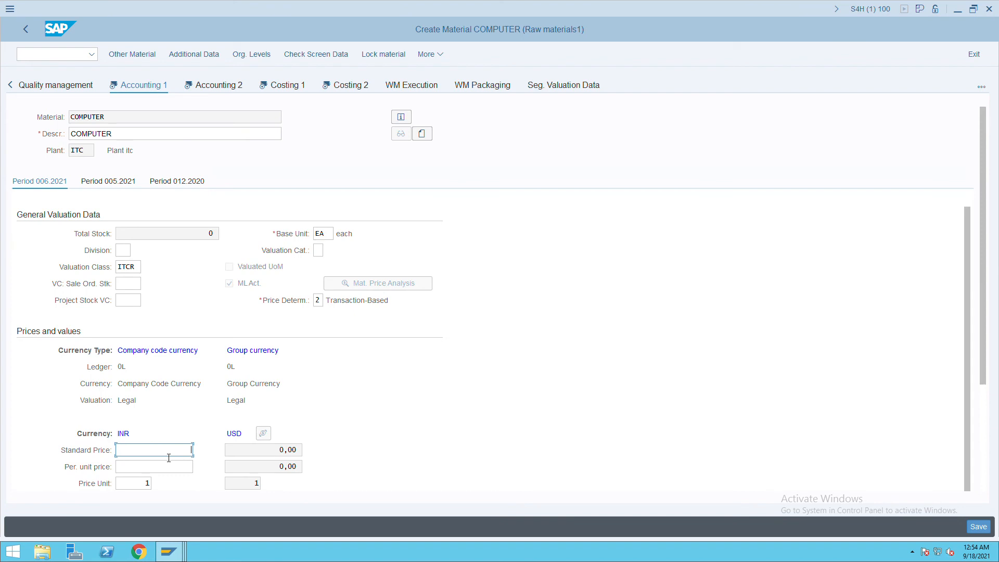
{"action": "type", "text": "100"}
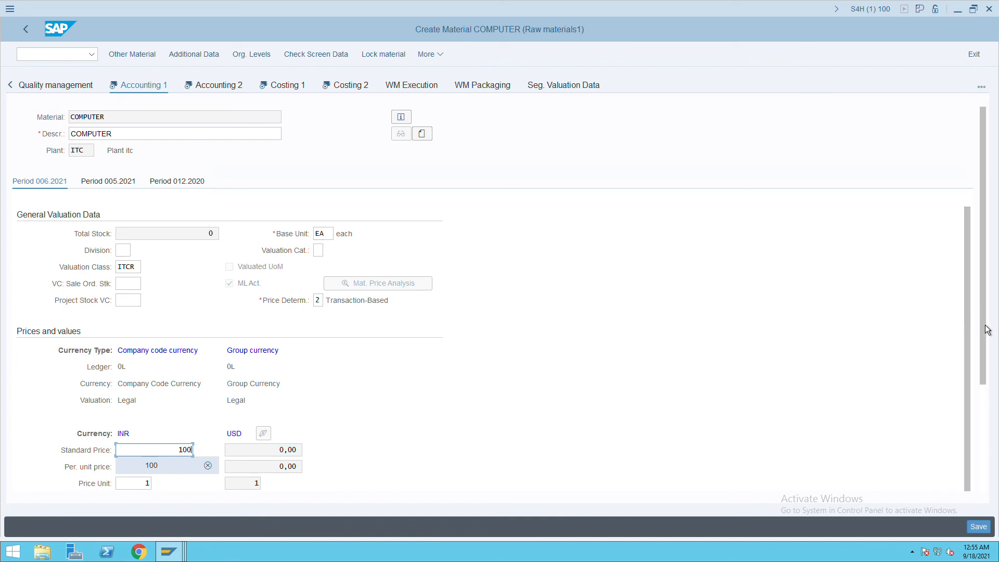
{"action": "scroll", "coordinate": [984, 370], "scroll_direction": "down", "scroll_amount": 1}
{"action": "scroll", "coordinate": [984, 369], "scroll_direction": "down", "scroll_amount": 1}
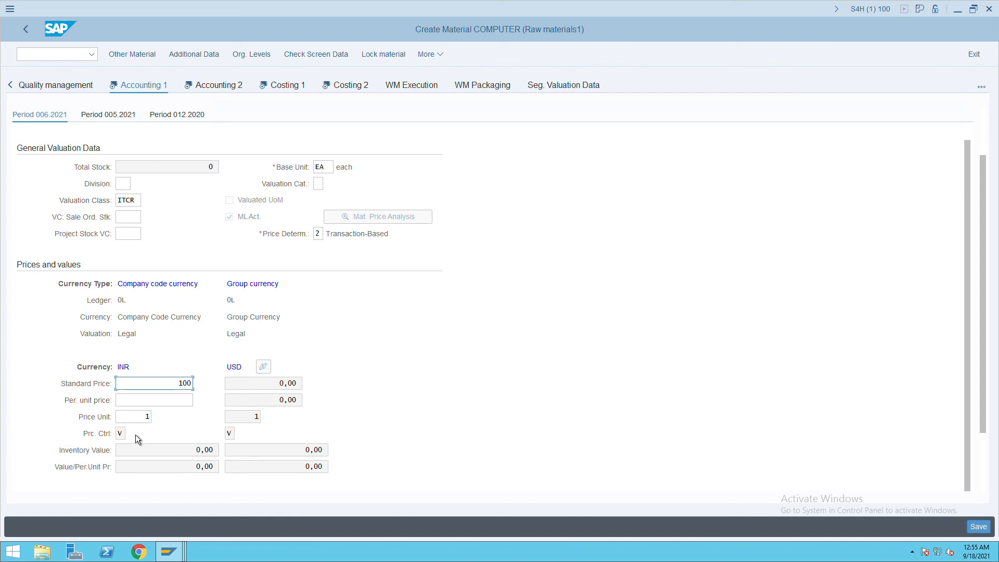
{"action": "key", "text": "Return"}
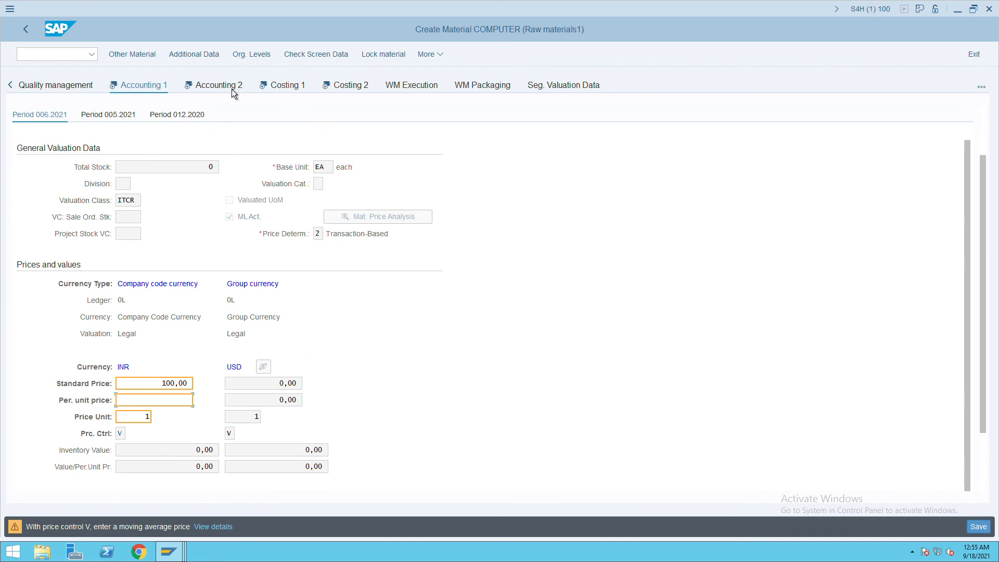
{"action": "key", "text": "Return"}
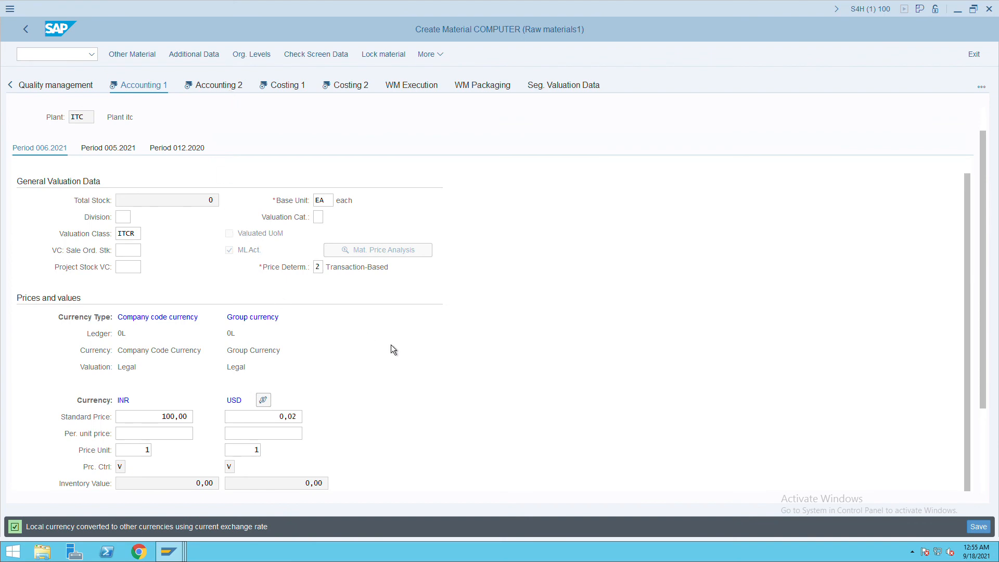
{"action": "left_click", "coordinate": [300, 437]}
{"action": "key", "text": "Return"}
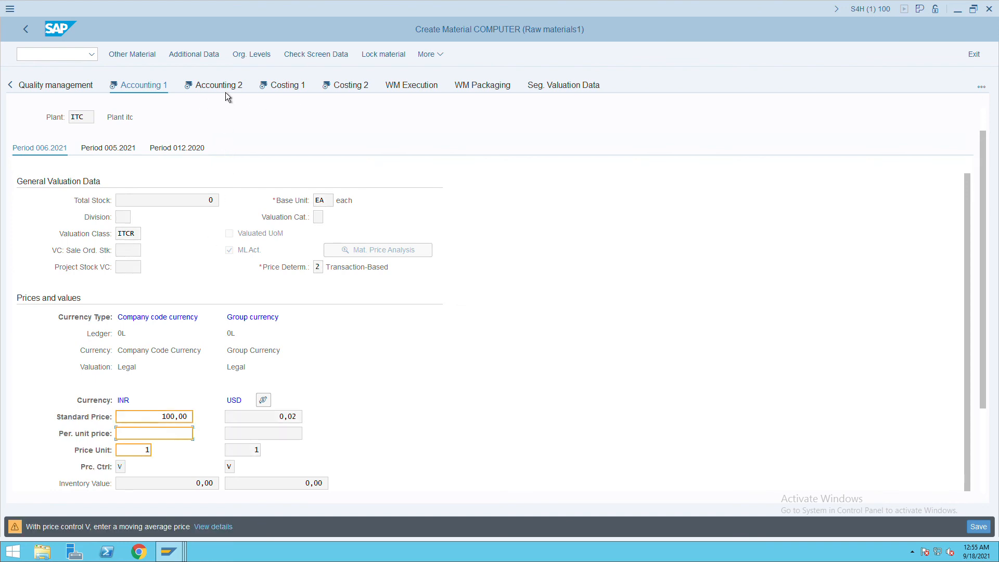
{"action": "key", "text": "Return"}
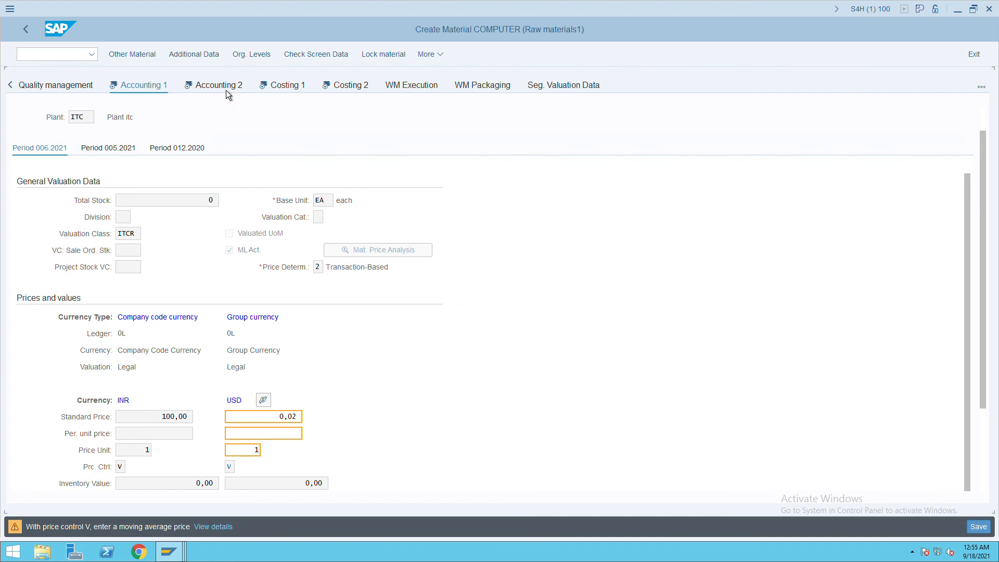
Pass through the Accounting 2 view without entries and activate Material origin in the Costing 1 view.
{"action": "left_click", "coordinate": [226, 89]}
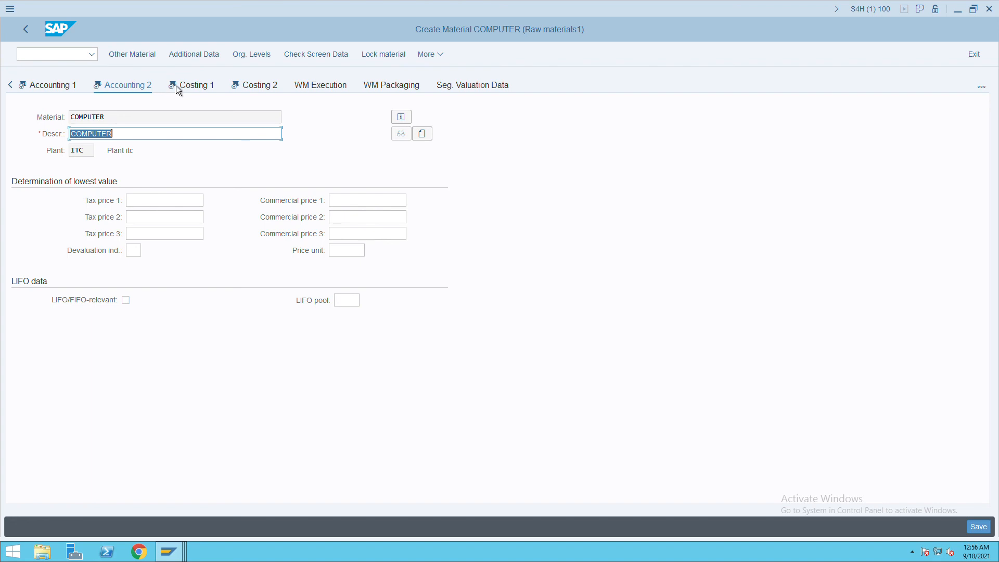
{"action": "left_click", "coordinate": [192, 92]}
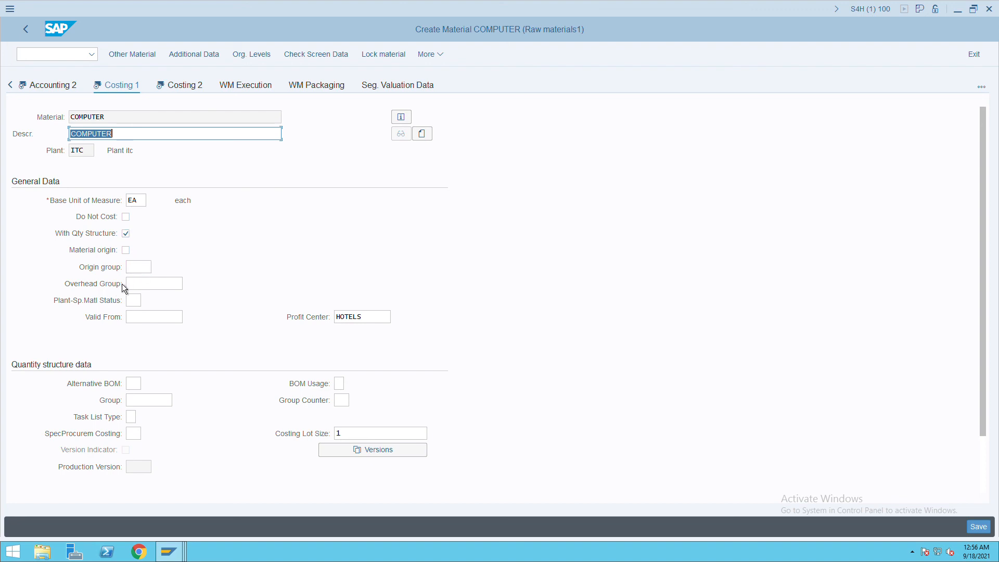
{"action": "left_click", "coordinate": [126, 250]}
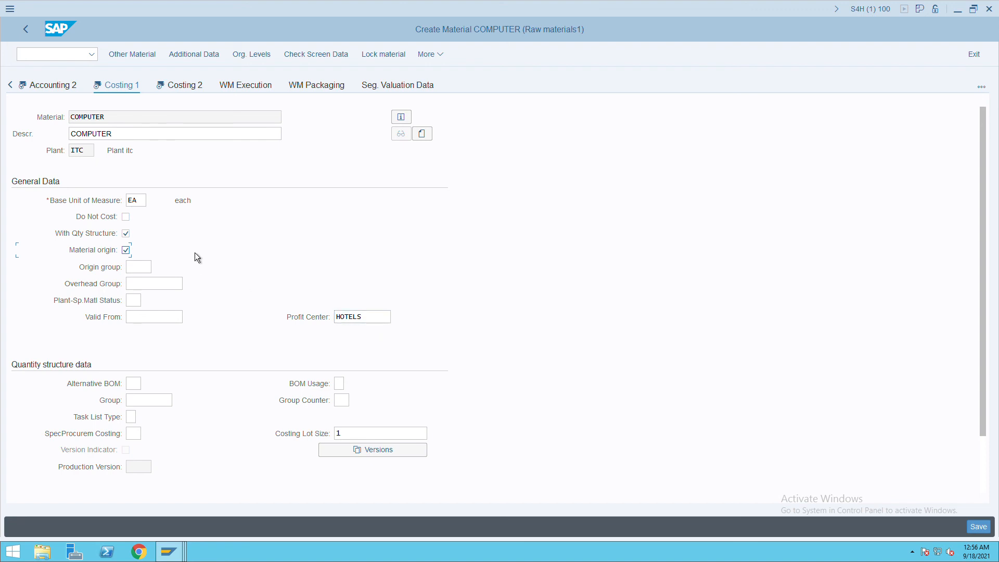
Set the moving price to 100 in the Costing 2 valuation data and save the material COMPUTER.
{"action": "left_click", "coordinate": [189, 92]}
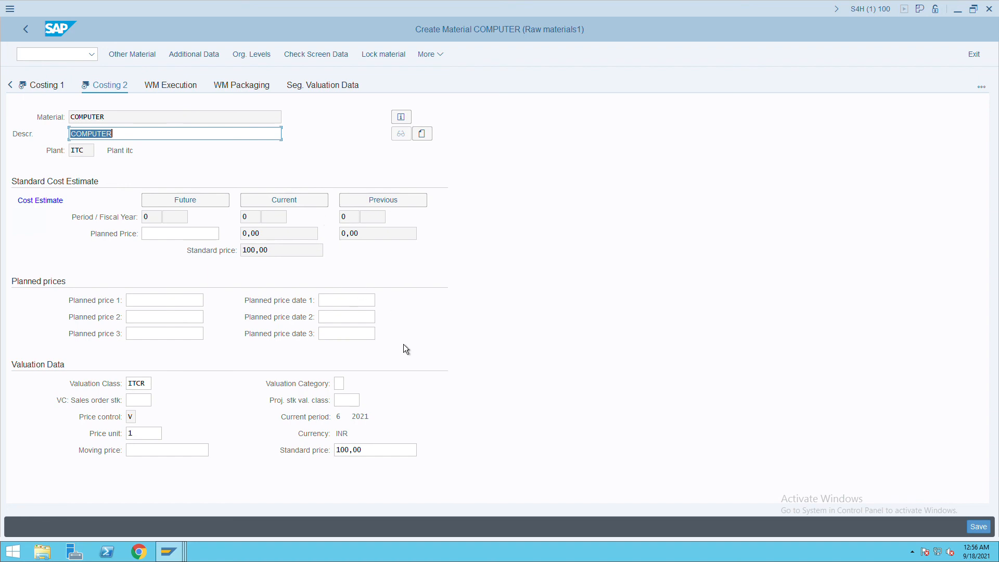
{"action": "left_click", "coordinate": [978, 527]}
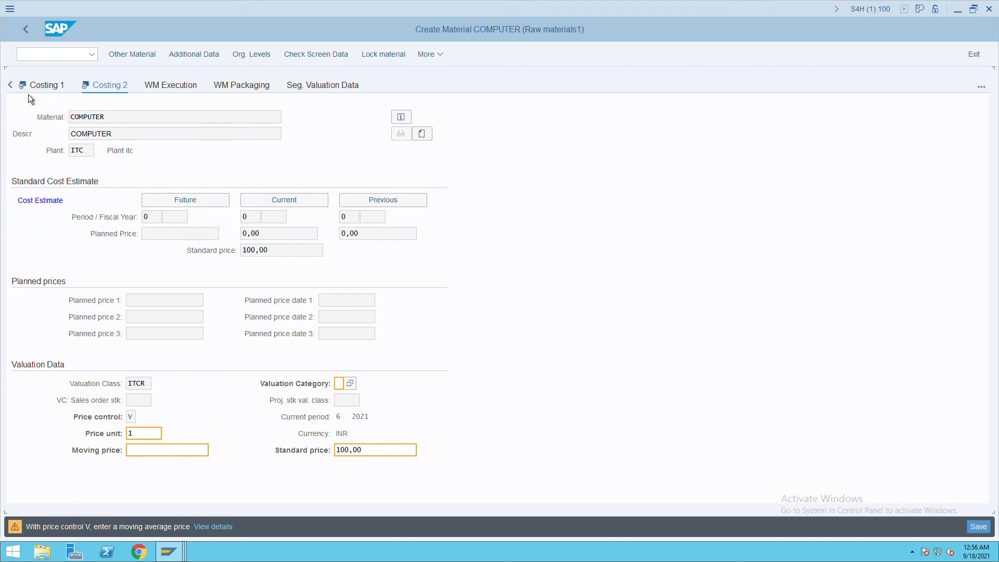
{"action": "left_click", "coordinate": [10, 85]}
{"action": "left_click", "coordinate": [10, 85]}
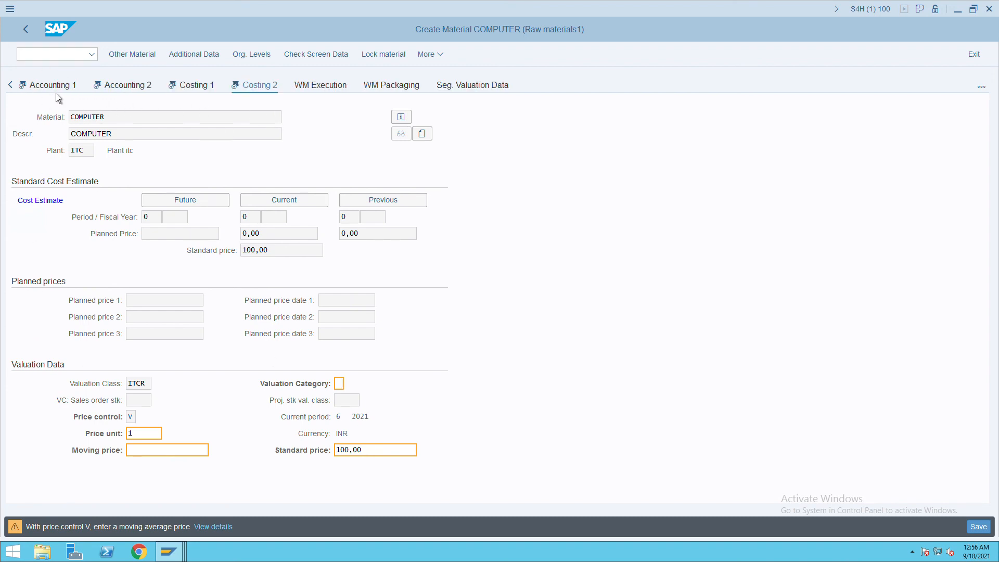
{"action": "left_click", "coordinate": [154, 452]}
{"action": "type", "text": "100"}
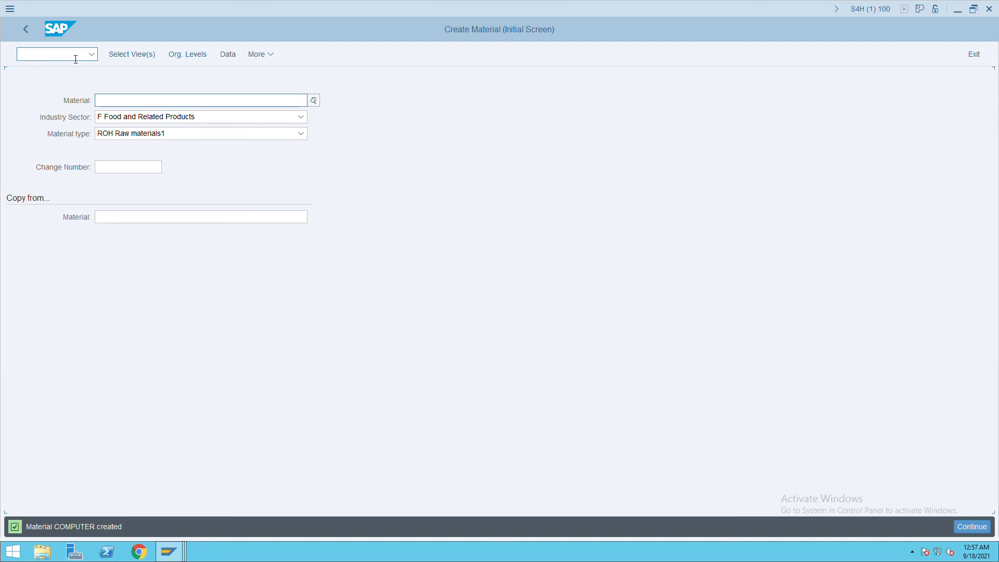
Leave material creation and open the Maintain Business Partner transaction.
{"action": "left_click", "coordinate": [75, 60]}
{"action": "type", "text": "MM03"}
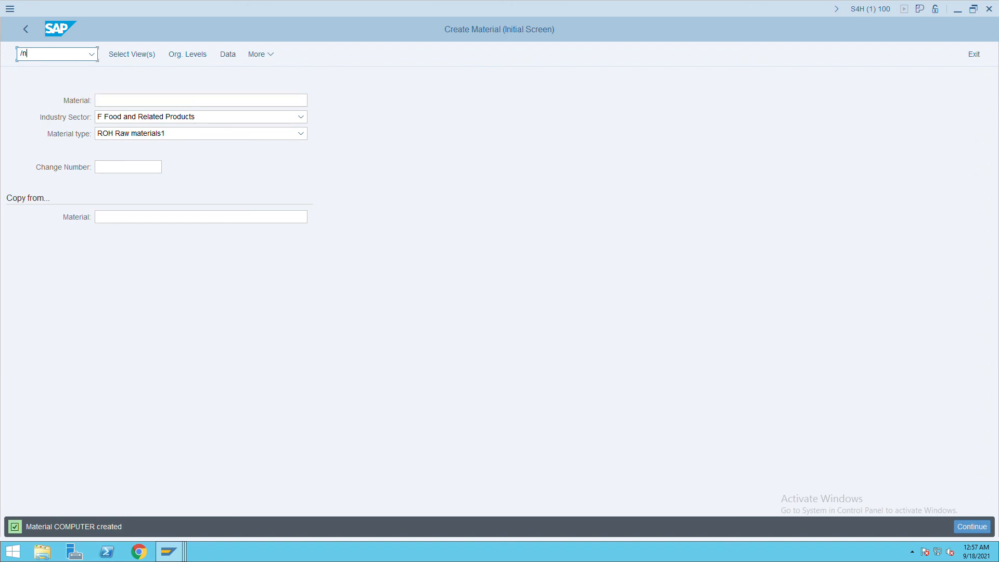
{"action": "key", "text": "Return"}
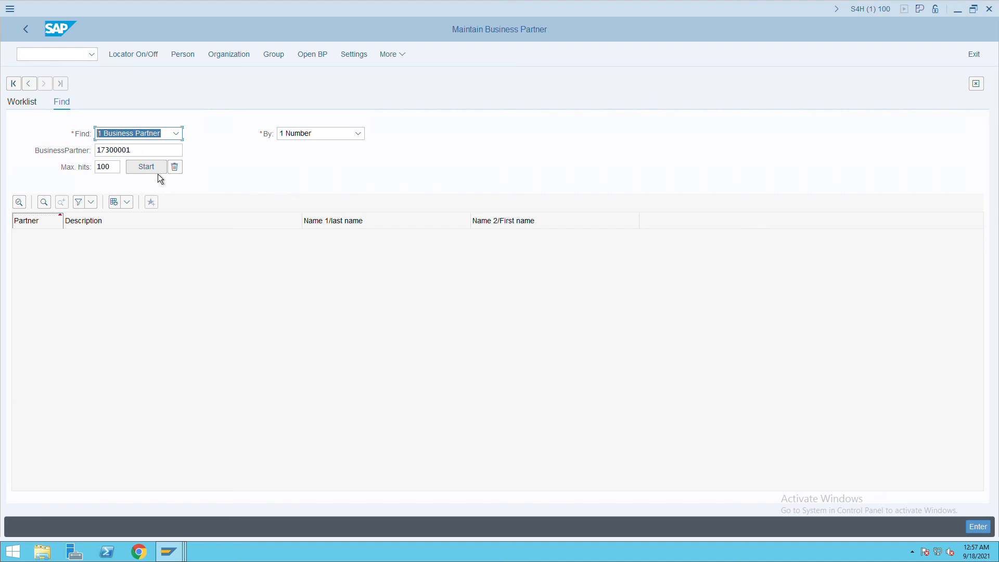
Display all vendor line items for company code ITC with transaction FBL1N.
{"action": "left_click", "coordinate": [57, 59]}
{"action": "type", "text": "/nfb"}
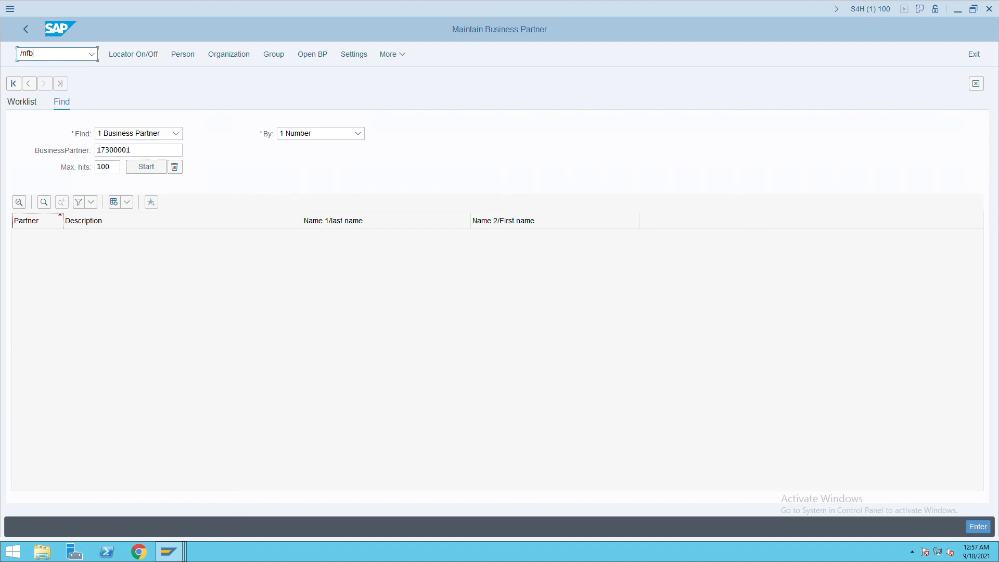
{"action": "type", "text": "l1n"}
{"action": "key", "text": "Return"}
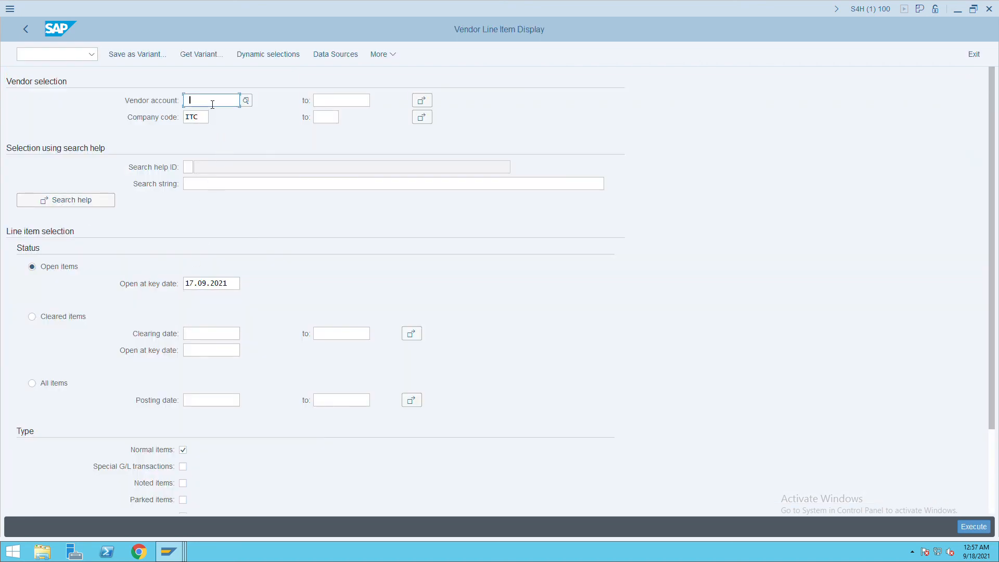
{"action": "left_click", "coordinate": [33, 384]}
{"action": "left_click", "coordinate": [972, 527]}
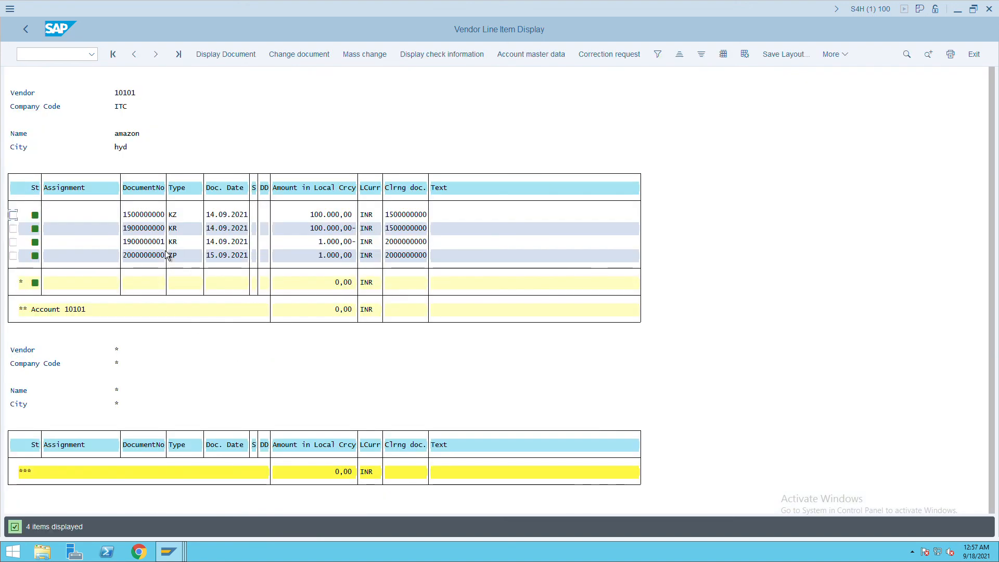
Copy the vendor number of amazon from the header of the line item list.
{"action": "left_click", "coordinate": [147, 94]}
{"action": "key", "text": "ctrl+y"}
{"action": "left_click_drag", "start_coordinate": [114, 89], "coordinate": [144, 103]}
{"action": "key", "text": "ctrl+c"}
Open business partner maintenance with transaction BP and bring up amazon's record by its partner number.
{"action": "left_click", "coordinate": [56, 58]}
{"action": "type", "text": "/n"}
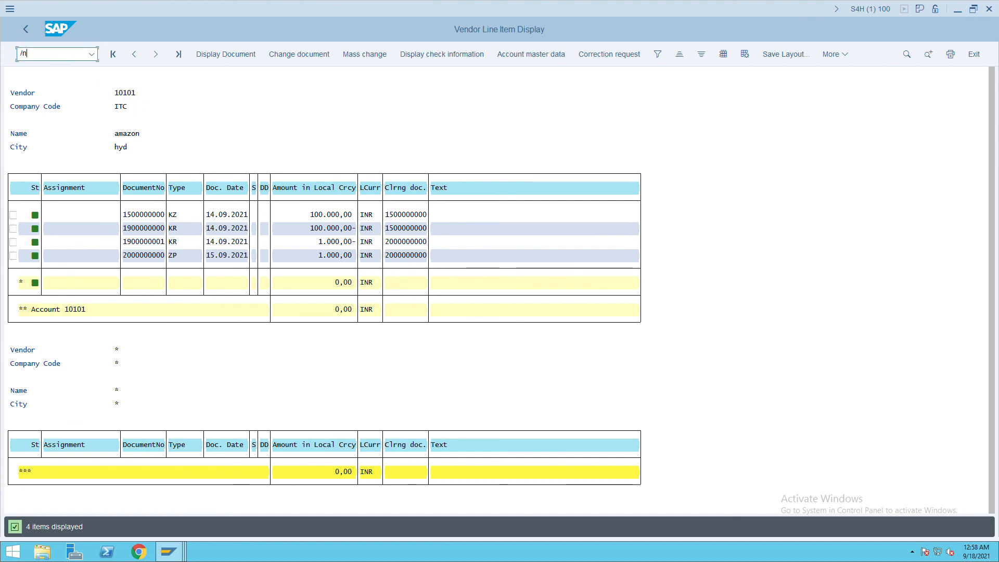
{"action": "type", "text": "bp"}
{"action": "key", "text": "Return"}
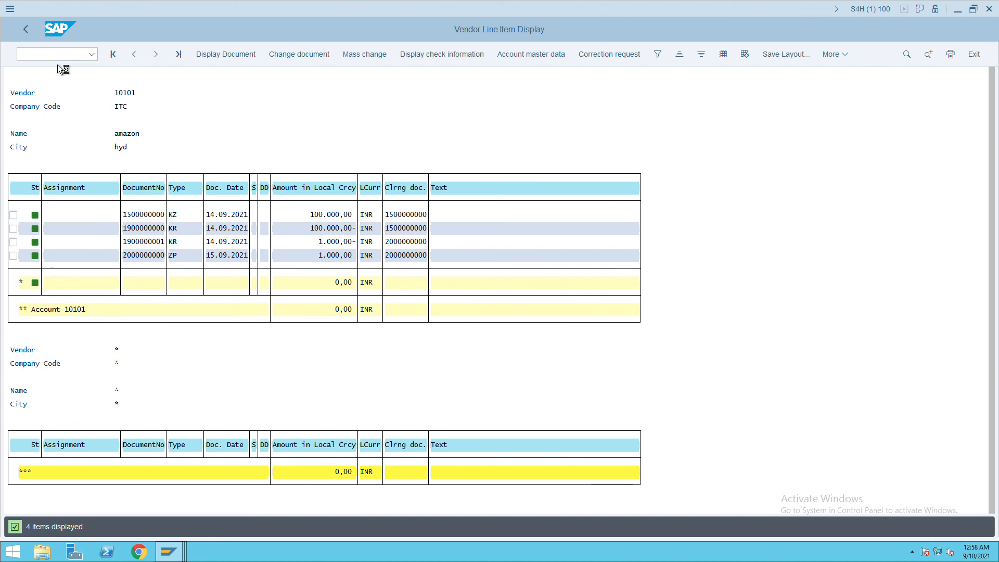
{"action": "key", "text": "Tab"}
{"action": "key", "text": "Tab"}
{"action": "type", "text": "10101"}
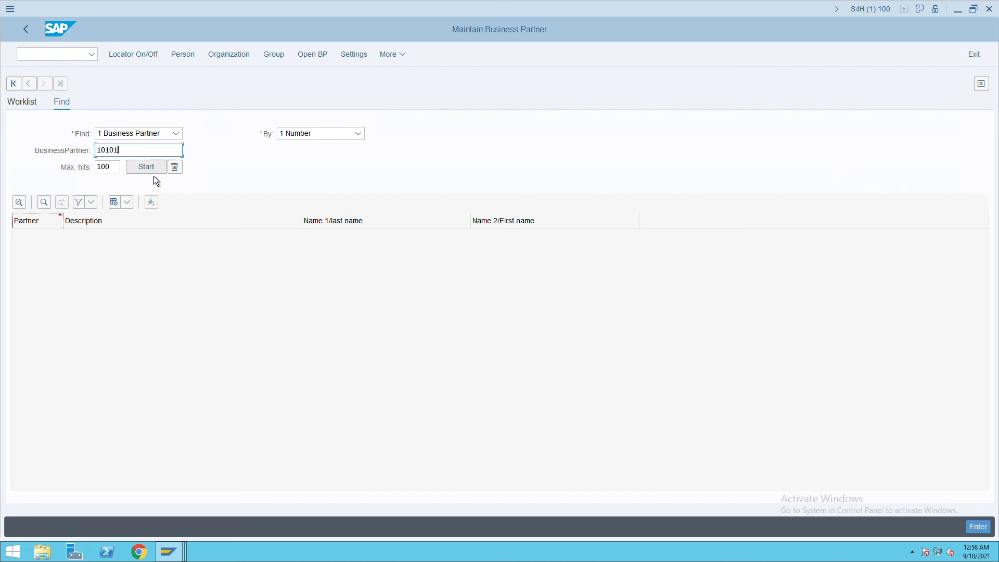
{"action": "key", "text": "Return"}
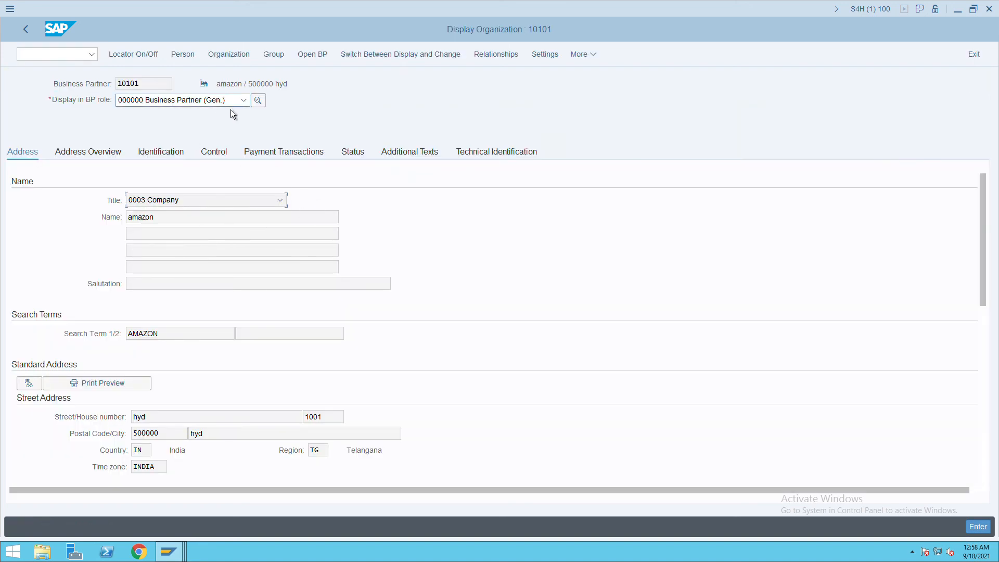
Switch amazon's business partner record to change mode and add the role FLVN01 Supplier.
{"action": "left_click", "coordinate": [243, 100]}
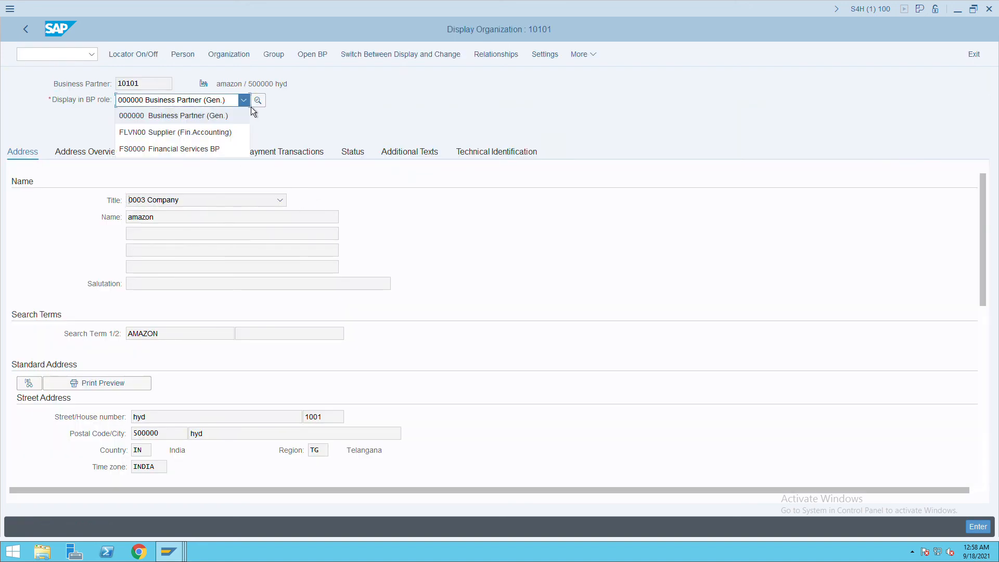
{"action": "left_click", "coordinate": [410, 60]}
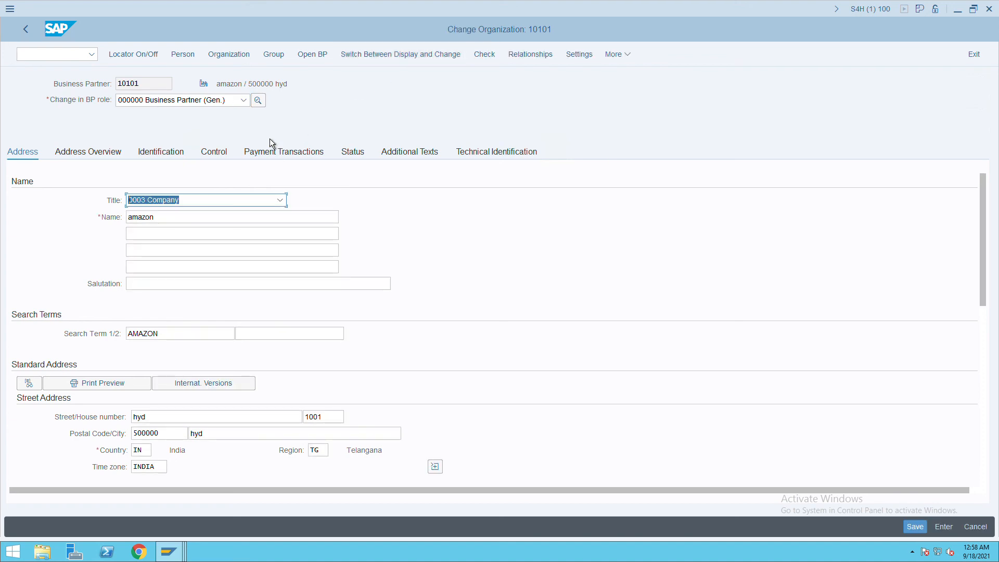
{"action": "left_click", "coordinate": [244, 101]}
{"action": "scroll", "coordinate": [170, 255], "scroll_direction": "down", "scroll_amount": 15}
{"action": "scroll", "coordinate": [169, 258], "scroll_direction": "down", "scroll_amount": 20}
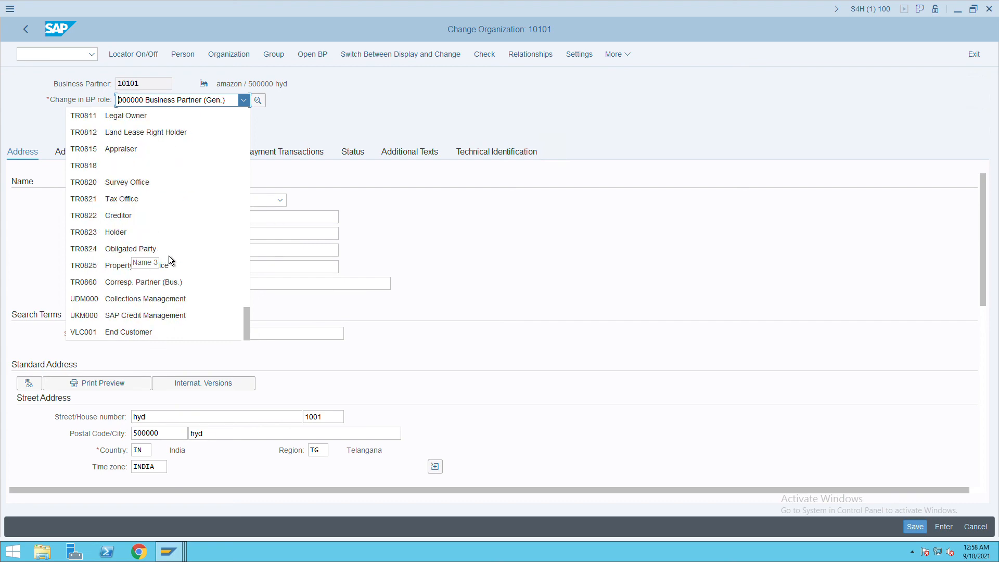
{"action": "scroll", "coordinate": [169, 259], "scroll_direction": "up", "scroll_amount": 20}
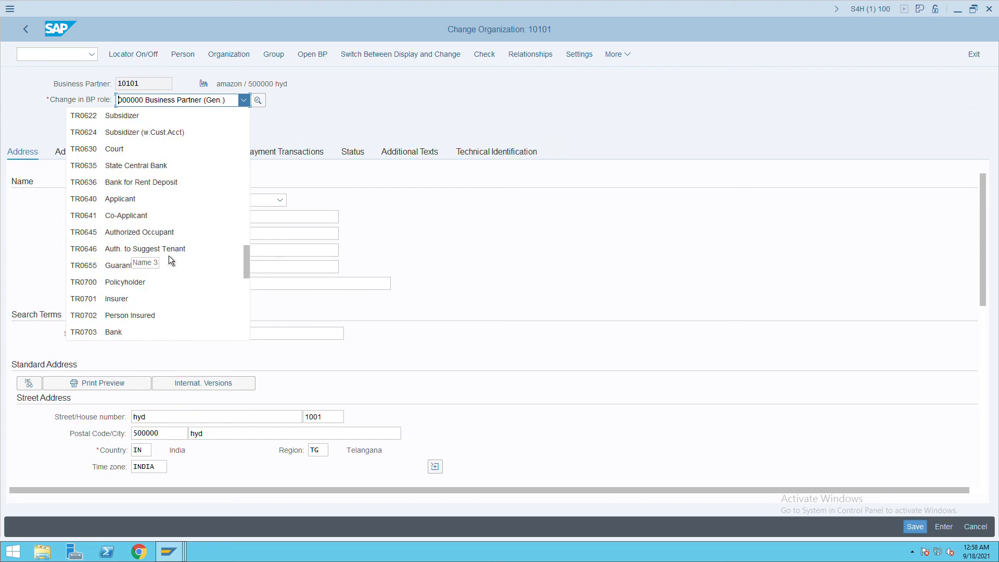
{"action": "scroll", "coordinate": [169, 258], "scroll_direction": "up", "scroll_amount": 10}
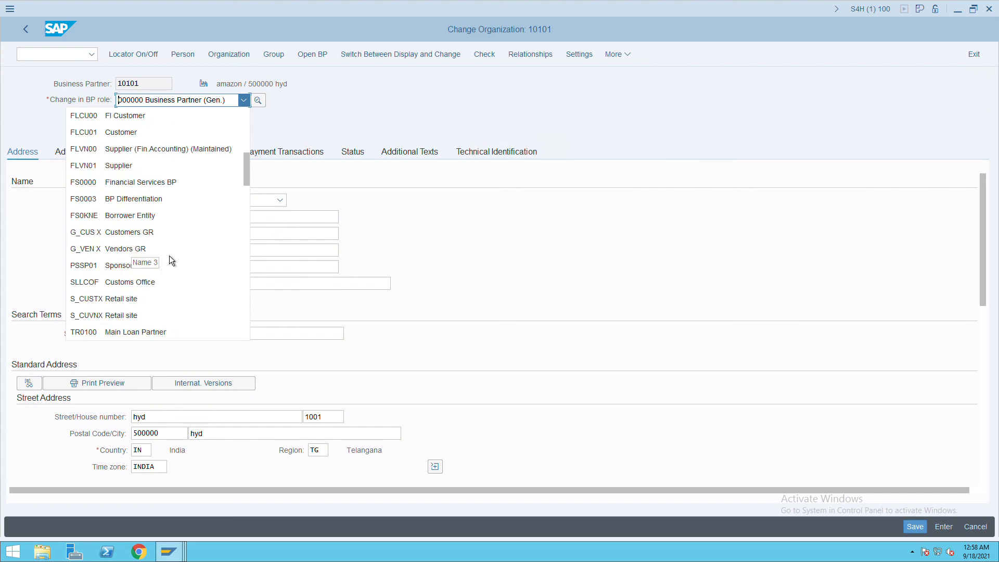
{"action": "left_click", "coordinate": [102, 173]}
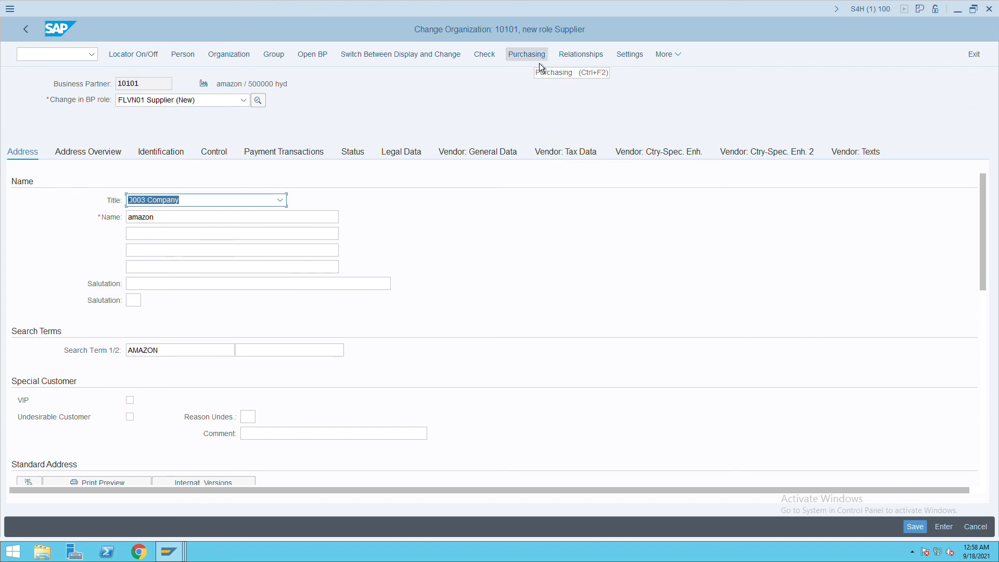
Open the purchasing data of the new supplier role and assign purchasing organization ITC.
{"action": "left_click", "coordinate": [539, 63]}
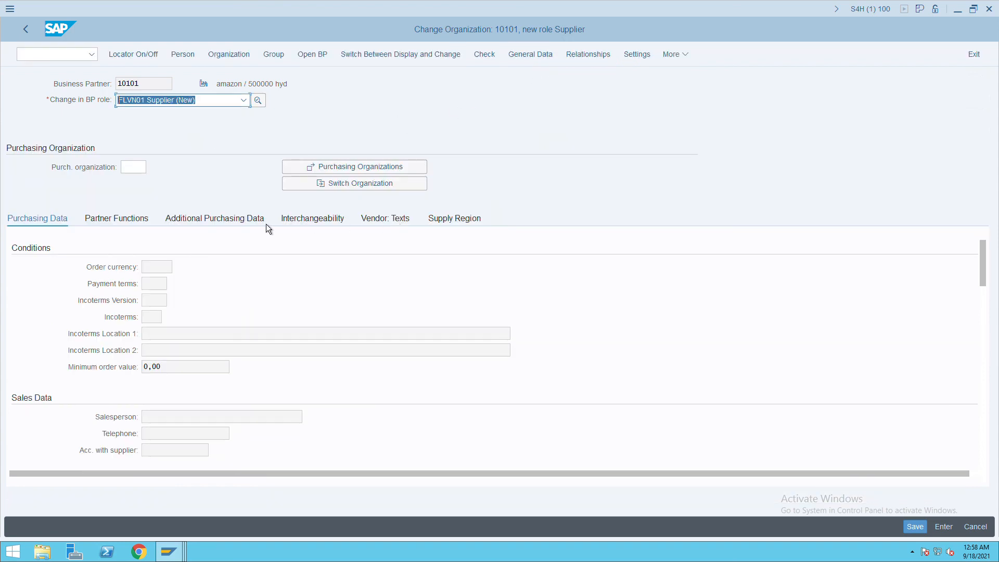
{"action": "left_click", "coordinate": [144, 172]}
{"action": "type", "text": "itc"}
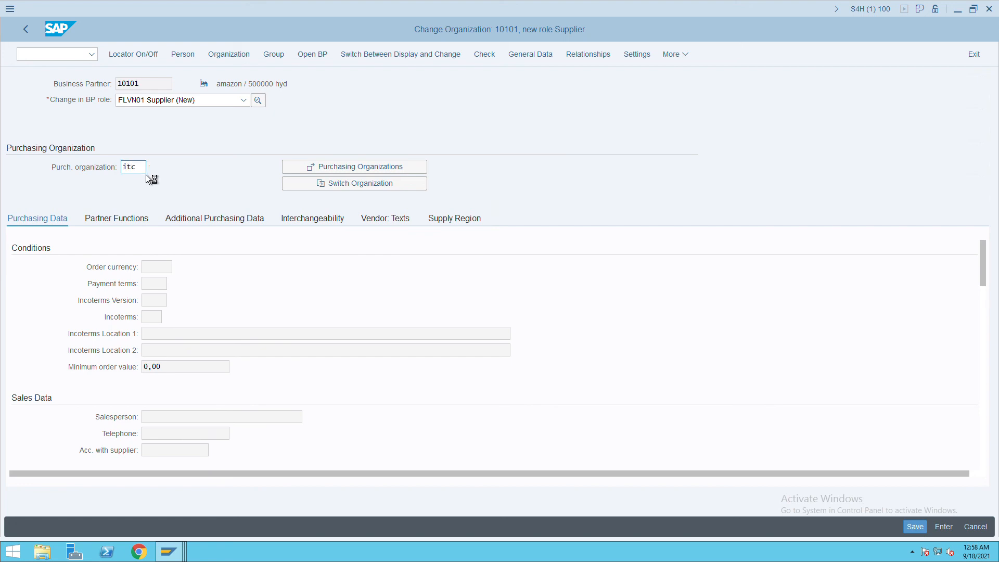
{"action": "left_click", "coordinate": [155, 286]}
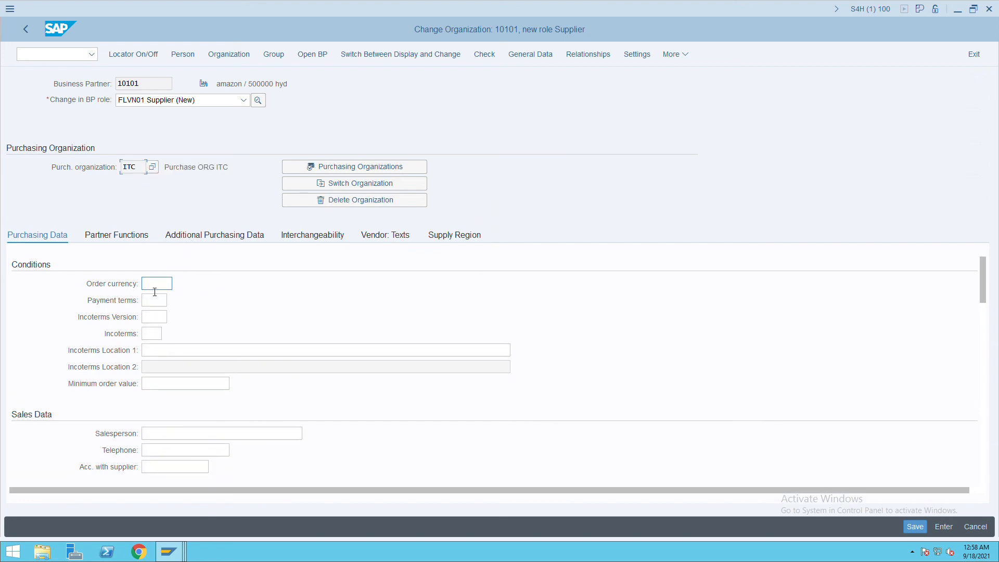
Set the order currency to INR and the payment terms to 0001, and enable GR-based invoice verification.
{"action": "left_click", "coordinate": [152, 284]}
{"action": "type", "text": "inr"}
{"action": "key", "text": "Tab"}
{"action": "type", "text": "0001"}
{"action": "scroll", "coordinate": [351, 391], "scroll_direction": "down", "scroll_amount": 3}
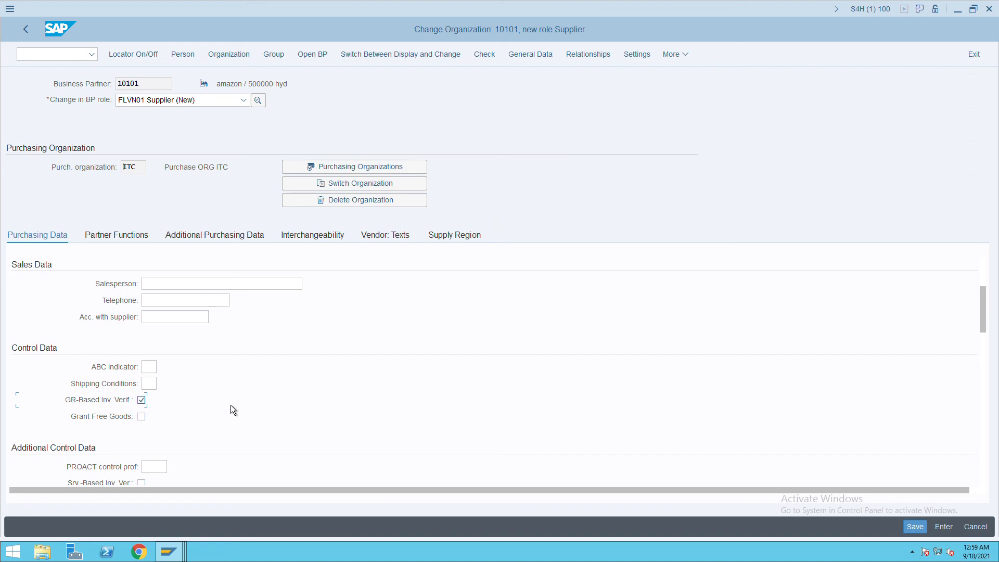
Choose purchasing group ITC in the default values for material and save amazon's new supplier role.
{"action": "scroll", "coordinate": [230, 405], "scroll_direction": "down", "scroll_amount": 3}
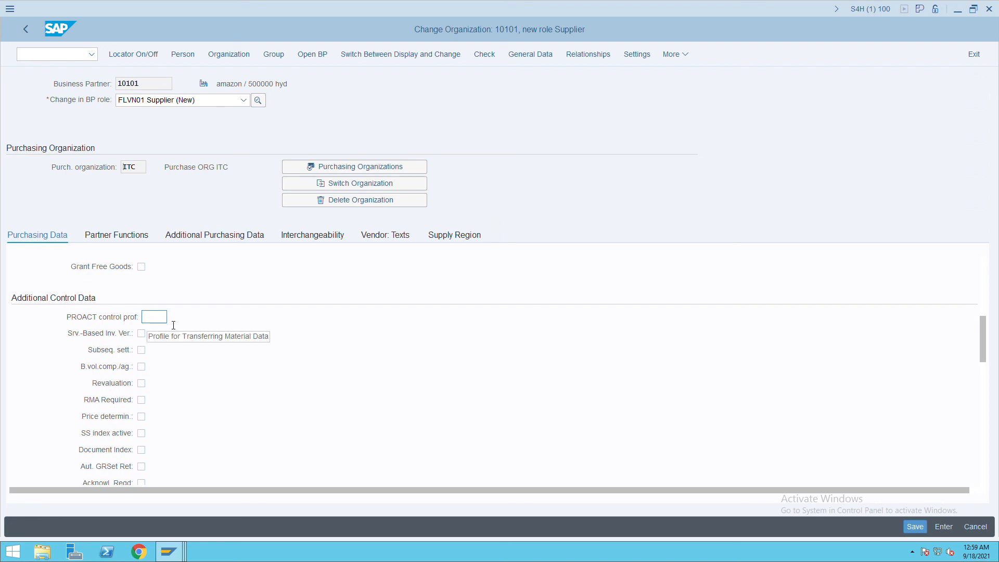
{"action": "scroll", "coordinate": [255, 339], "scroll_direction": "down", "scroll_amount": 10}
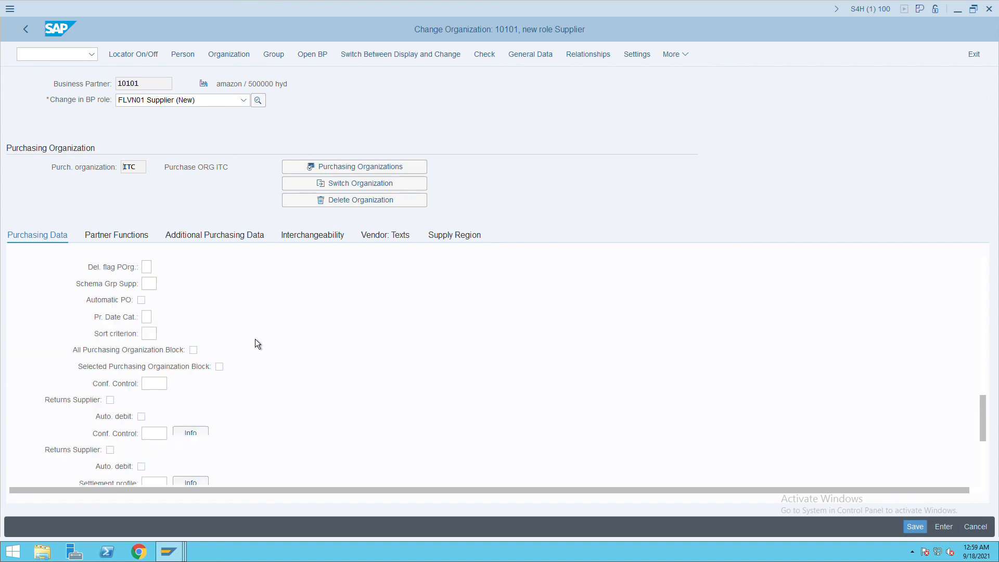
{"action": "scroll", "coordinate": [255, 340], "scroll_direction": "down", "scroll_amount": 4}
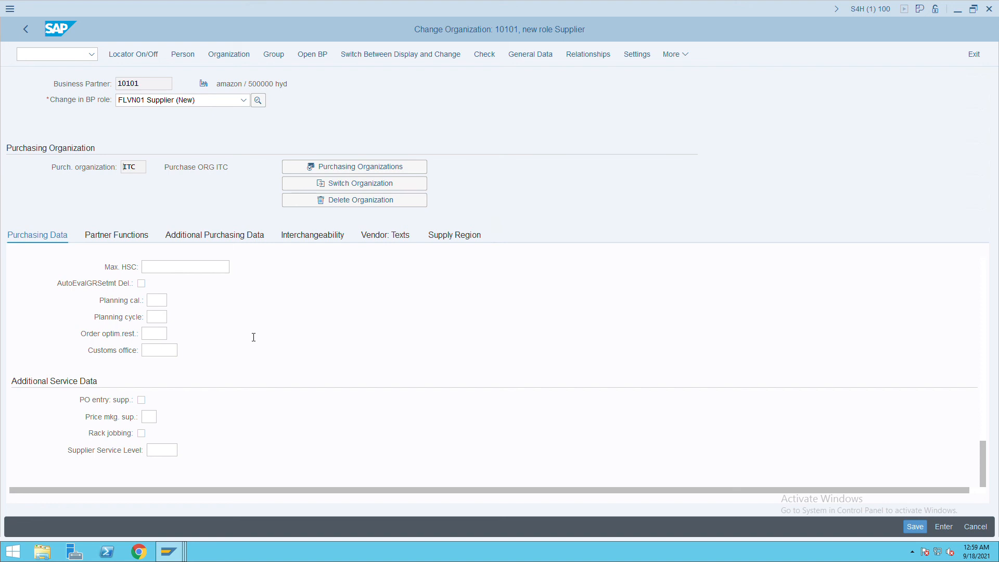
{"action": "scroll", "coordinate": [268, 352], "scroll_direction": "up", "scroll_amount": 3}
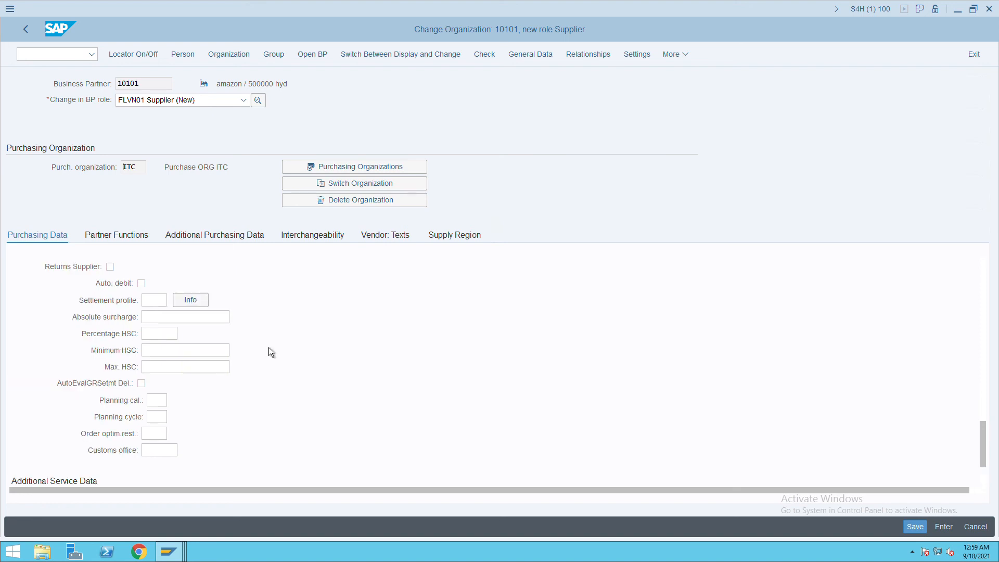
{"action": "scroll", "coordinate": [269, 348], "scroll_direction": "up", "scroll_amount": 3}
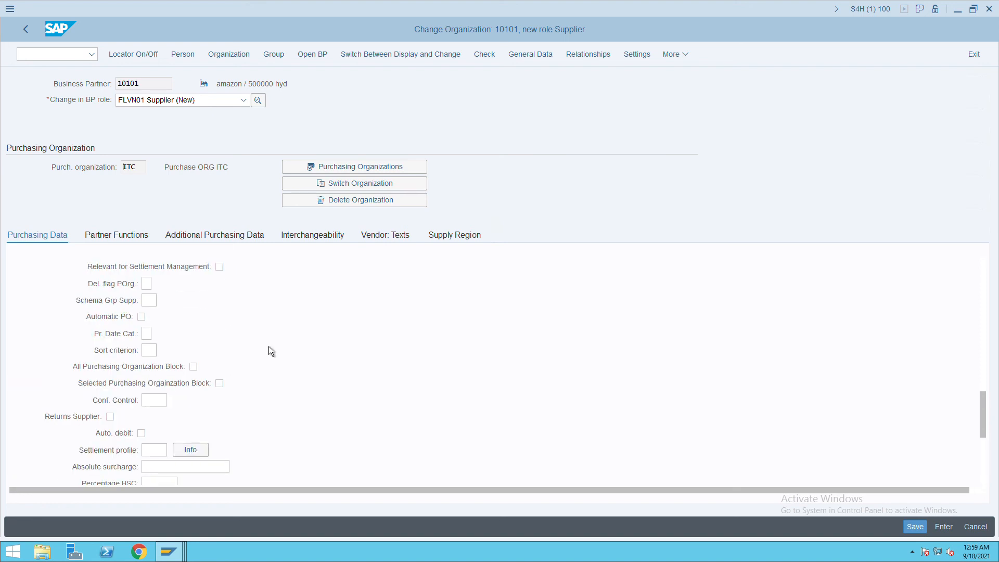
{"action": "scroll", "coordinate": [268, 351], "scroll_direction": "up", "scroll_amount": 3}
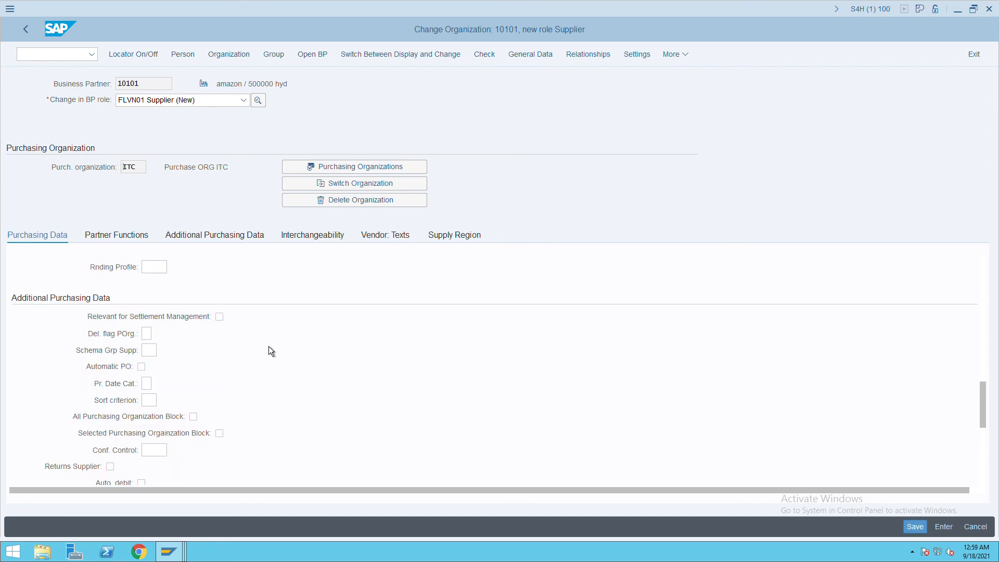
{"action": "scroll", "coordinate": [269, 350], "scroll_direction": "up", "scroll_amount": 6}
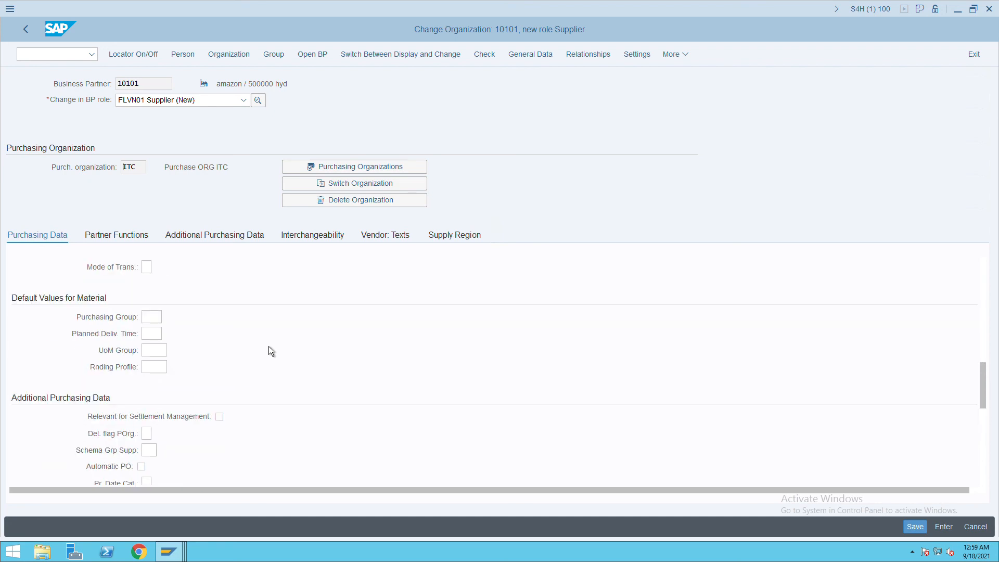
{"action": "left_click", "coordinate": [152, 317]}
{"action": "key", "text": "F4"}
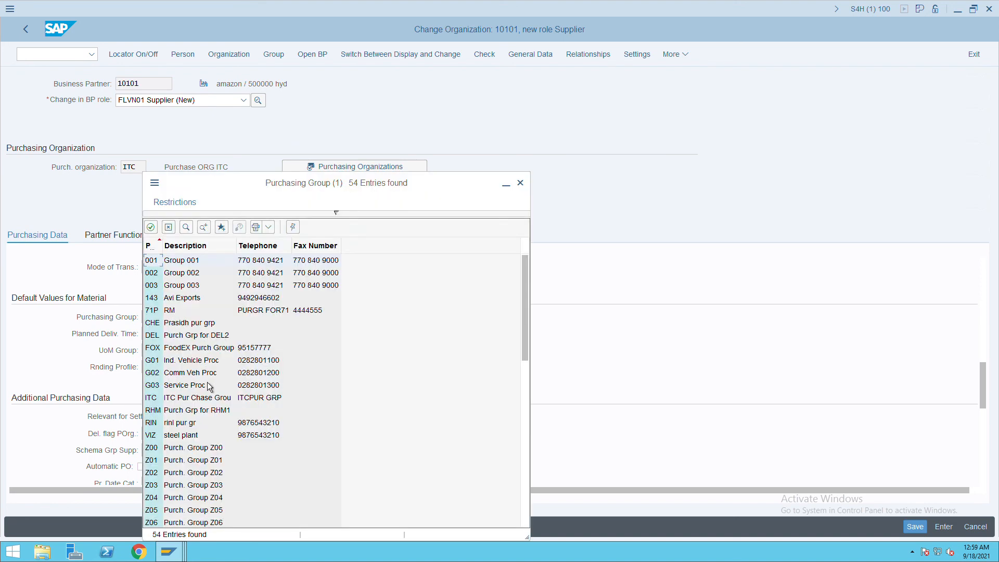
{"action": "double_click", "coordinate": [189, 398]}
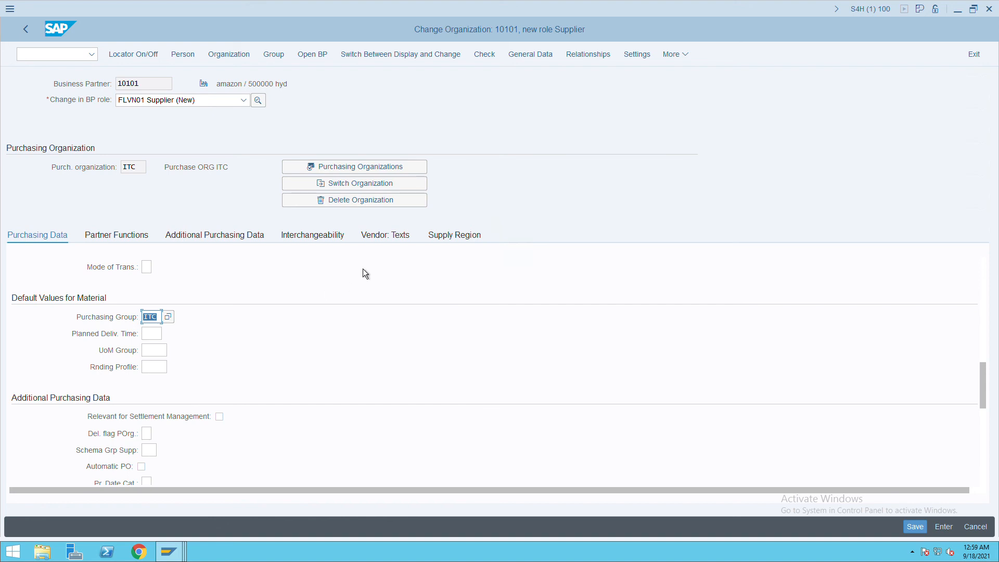
{"action": "left_click", "coordinate": [403, 246]}
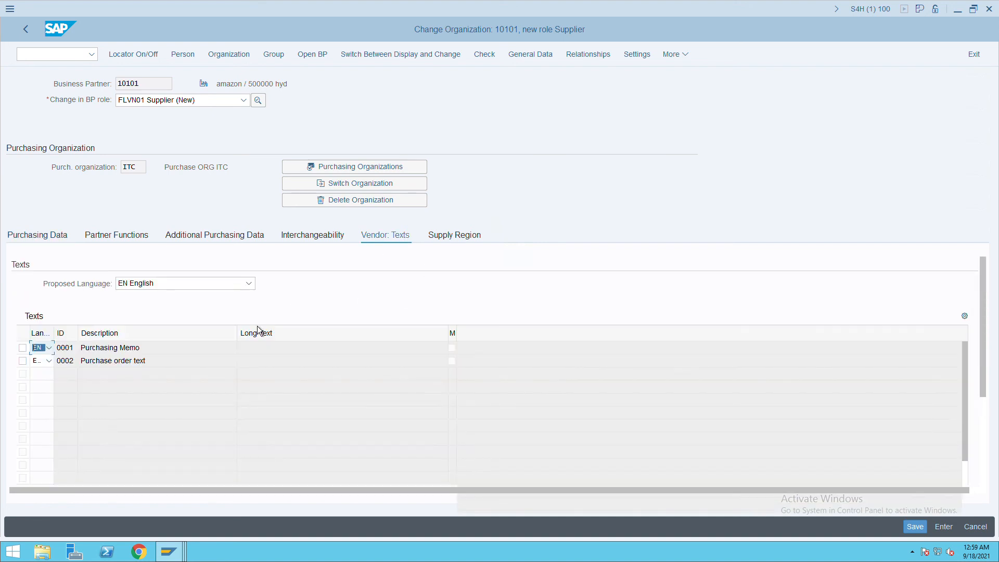
{"action": "left_click", "coordinate": [918, 532]}
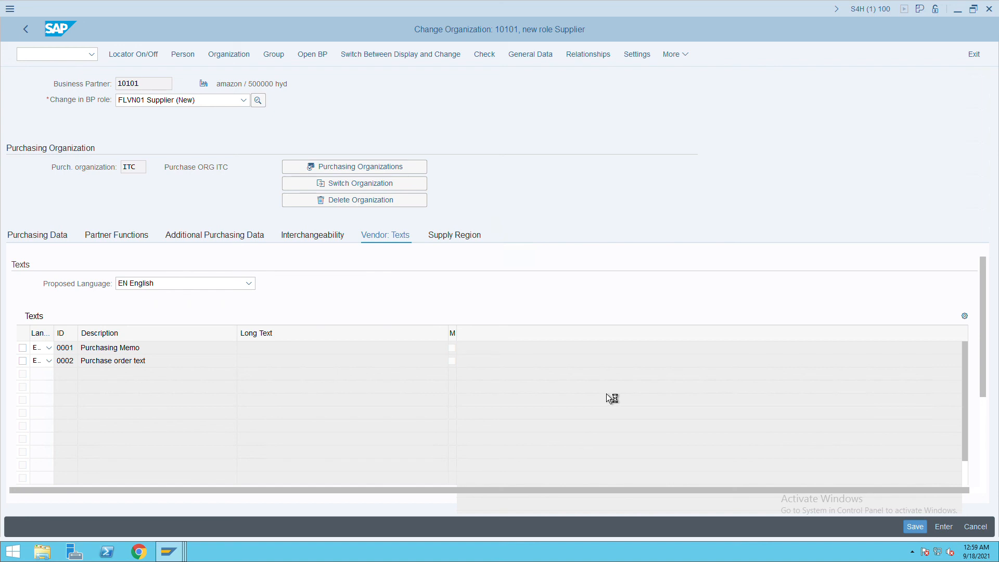